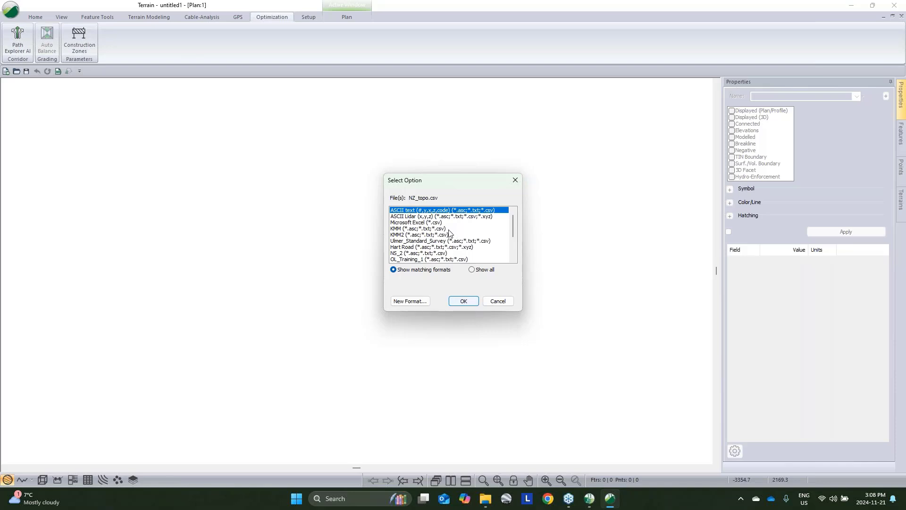
- Import NZ_topo.csv with the ASCII text (#,y,x,z,code) format, continuing without coordinate conversion
{"action": "left_click", "coordinate": [464, 301]}
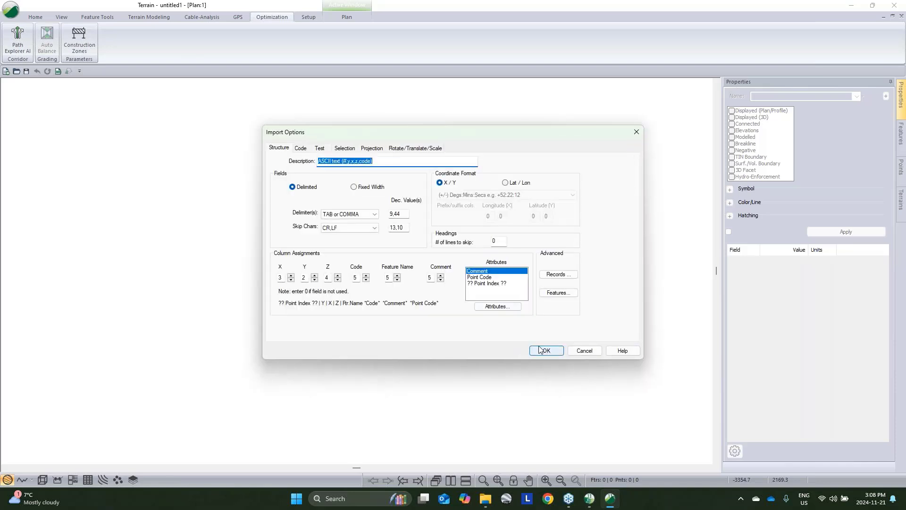
{"action": "left_click", "coordinate": [300, 148]}
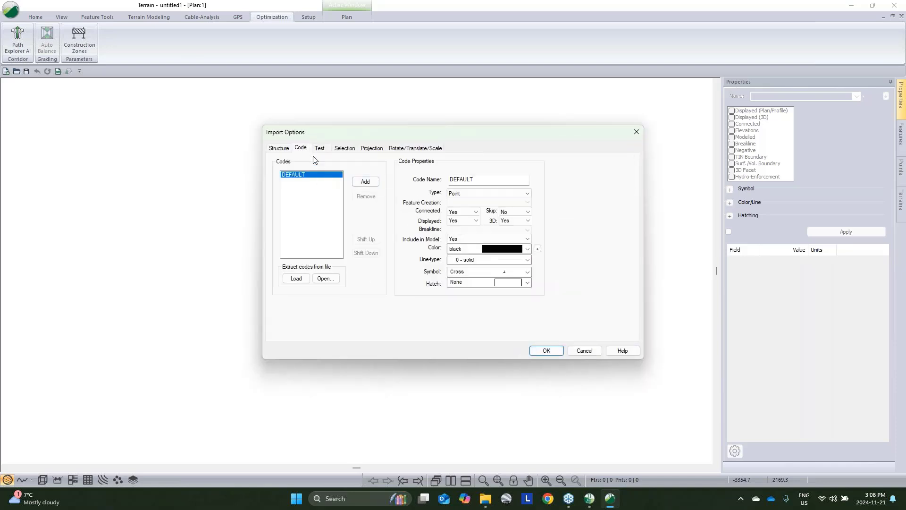
{"action": "left_click", "coordinate": [555, 350]}
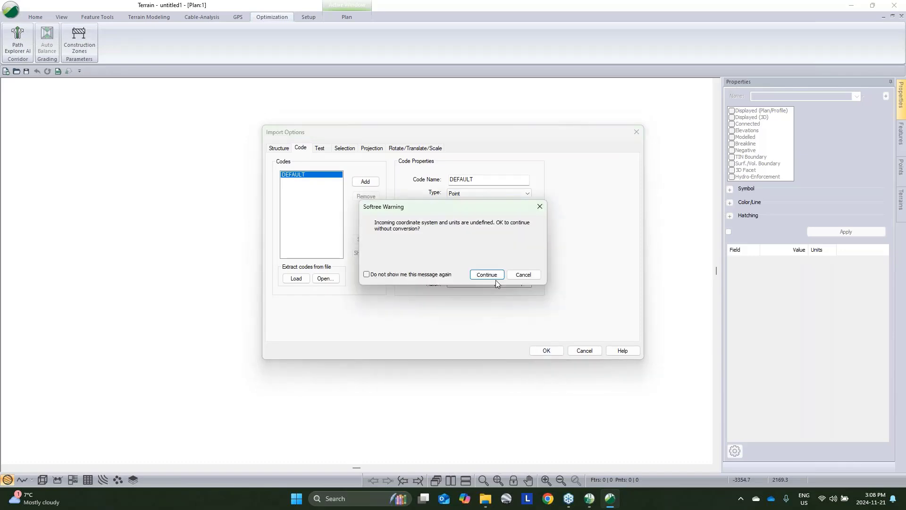
{"action": "left_click", "coordinate": [489, 276]}
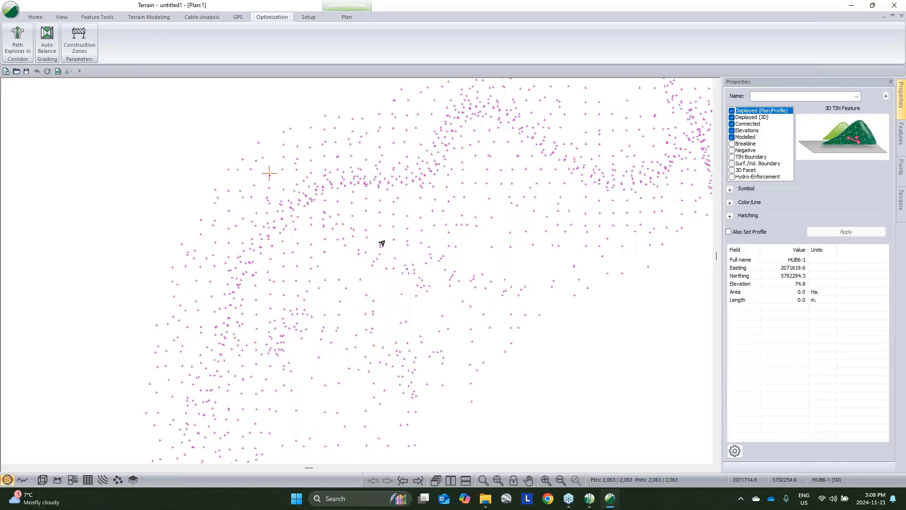
- Inspect the properties of individual imported survey points and delete every feature in the plan
{"action": "left_click", "coordinate": [387, 283]}
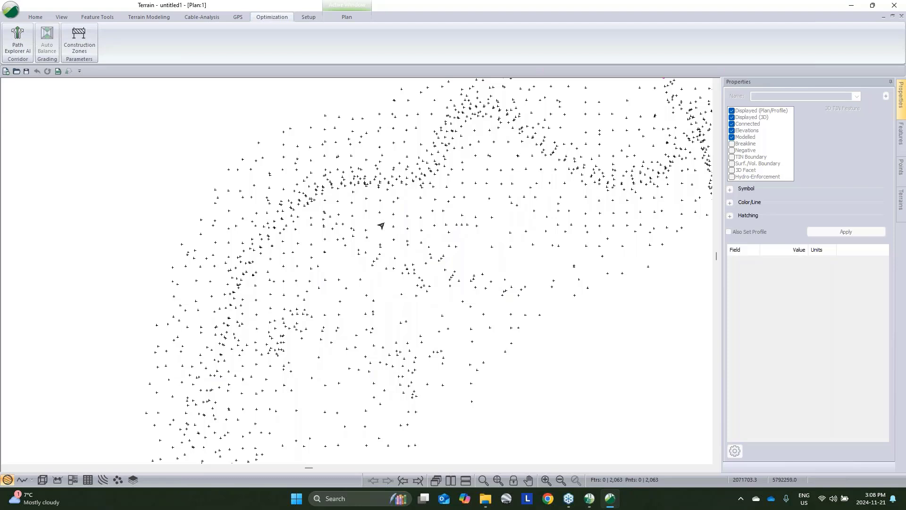
{"action": "left_click", "coordinate": [433, 187]}
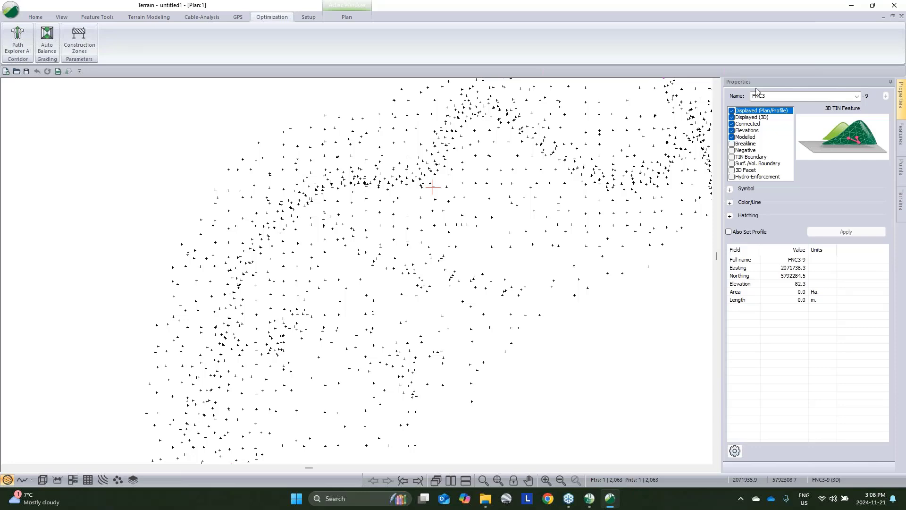
{"action": "left_click", "coordinate": [512, 169]}
{"action": "scroll", "coordinate": [537, 236], "scroll_direction": "down", "scroll_amount": 3}
{"action": "key", "text": "ctrl+a"}
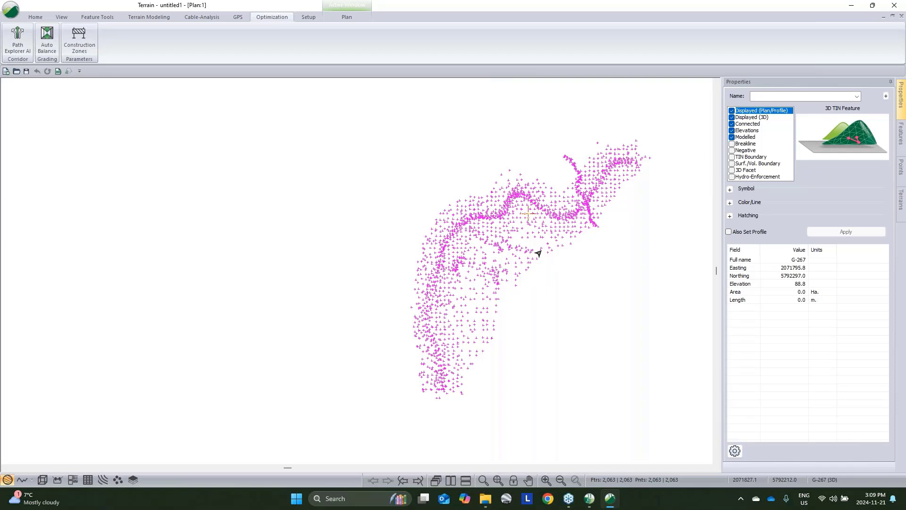
{"action": "key", "text": "Delete"}
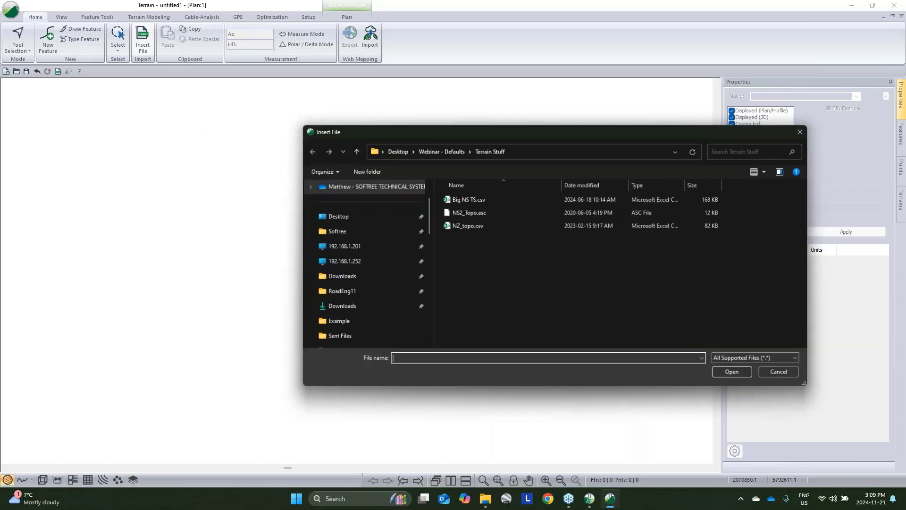
- Import NZ_topo.csv with the OL_Training_1 format, reviewing its code list and the FNC* code properties before accepting
{"action": "double_click", "coordinate": [465, 225]}
{"action": "scroll", "coordinate": [409, 223], "scroll_direction": "down", "scroll_amount": 2}
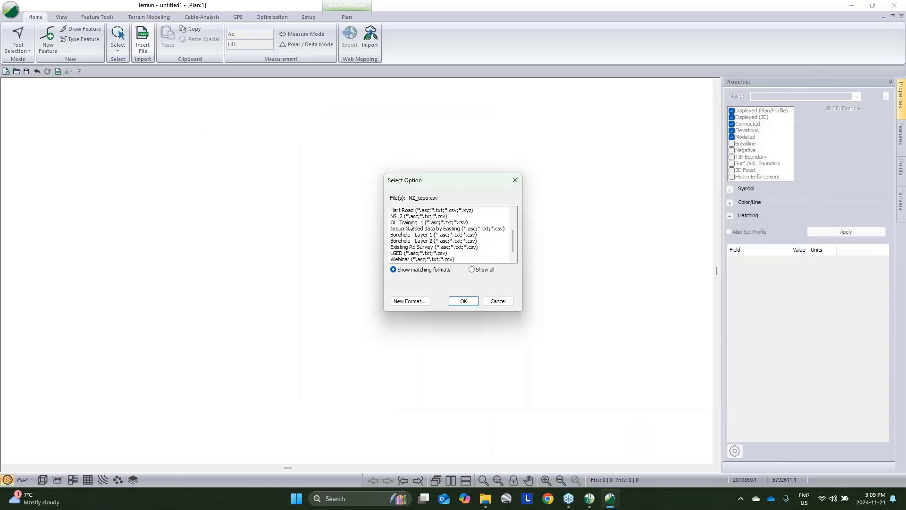
{"action": "left_click", "coordinate": [410, 222]}
{"action": "left_click", "coordinate": [461, 301]}
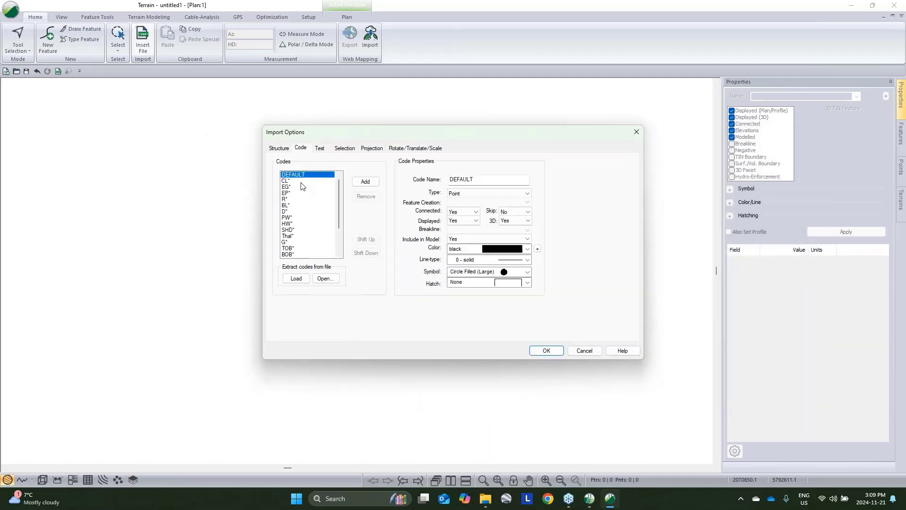
{"action": "scroll", "coordinate": [303, 227], "scroll_direction": "down", "scroll_amount": 3}
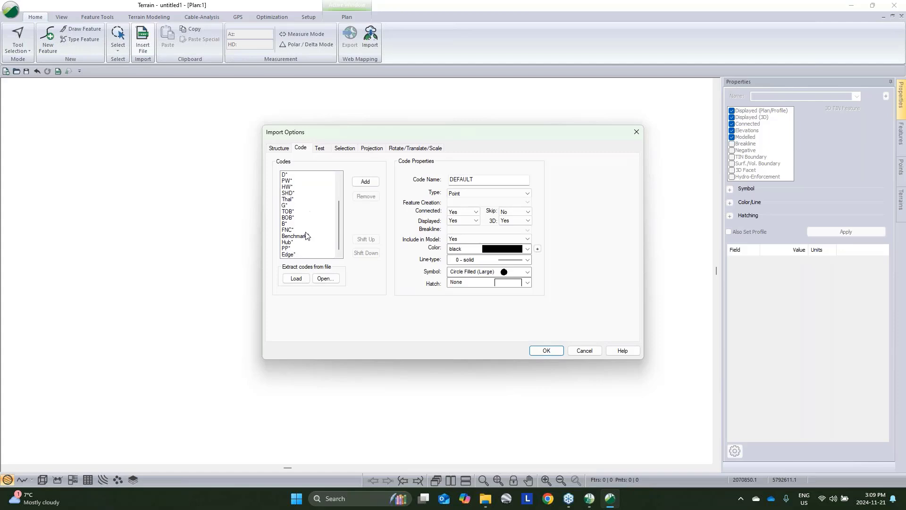
{"action": "scroll", "coordinate": [302, 231], "scroll_direction": "up", "scroll_amount": 1}
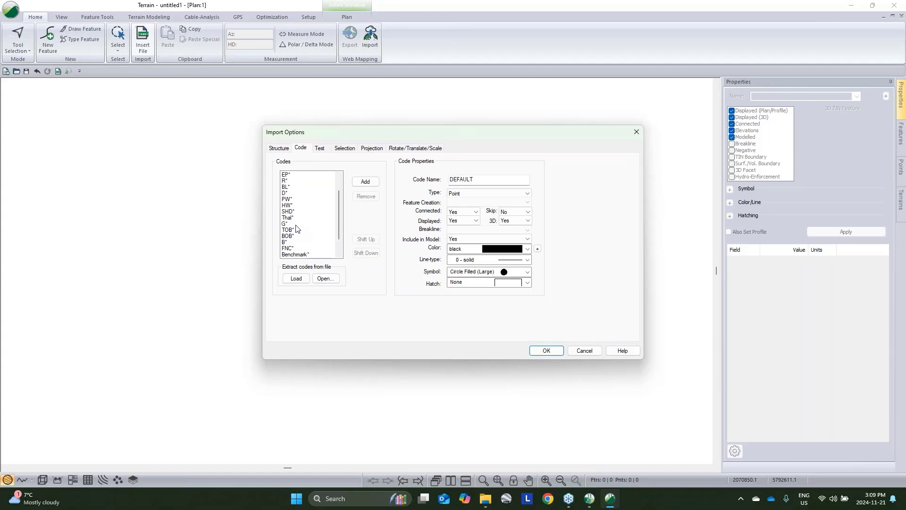
{"action": "left_click", "coordinate": [296, 248]}
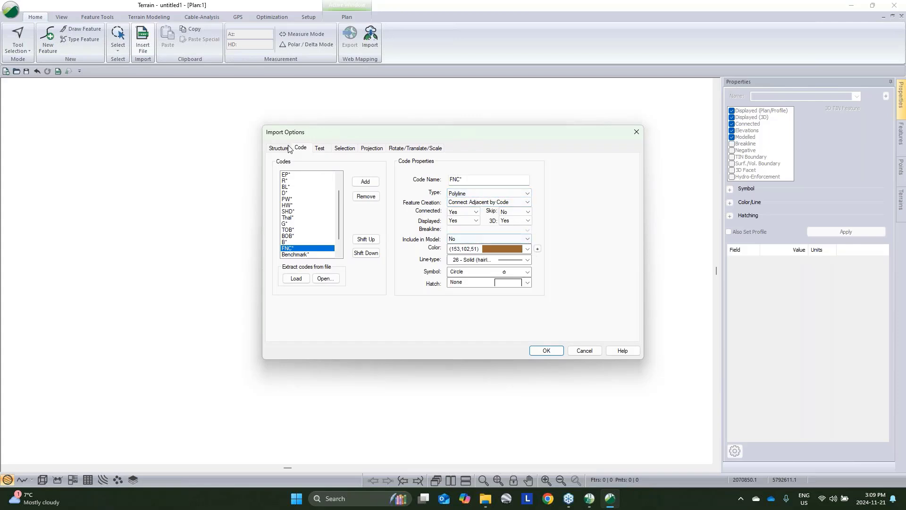
{"action": "left_click", "coordinate": [546, 351]}
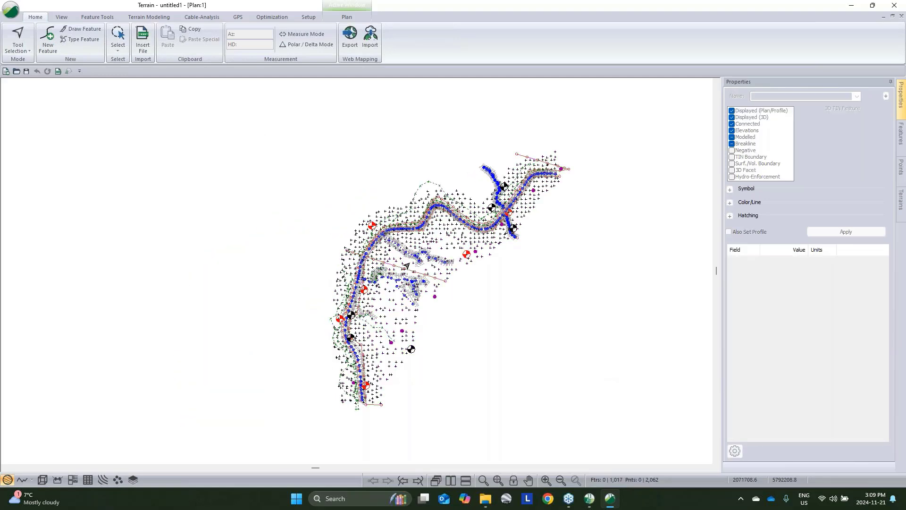
- Examine the coded survey linework in plan, checking the properties of a ground point, the THAL6 line and the TOB7 line
{"action": "scroll", "coordinate": [407, 265], "scroll_direction": "up", "scroll_amount": 3}
{"action": "scroll", "coordinate": [395, 211], "scroll_direction": "up", "scroll_amount": 3}
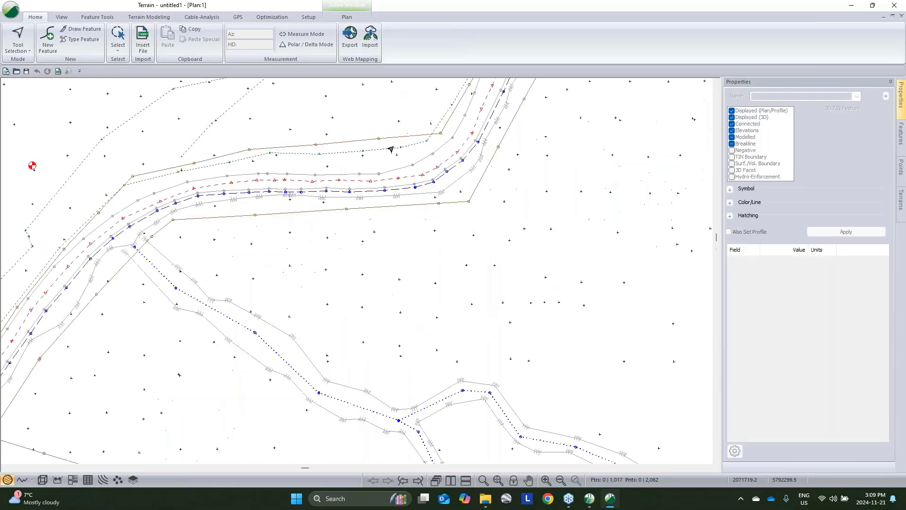
{"action": "middle_click_drag", "start_coordinate": [396, 205], "coordinate": [553, 137]}
{"action": "scroll", "coordinate": [553, 137], "scroll_direction": "down", "scroll_amount": 1}
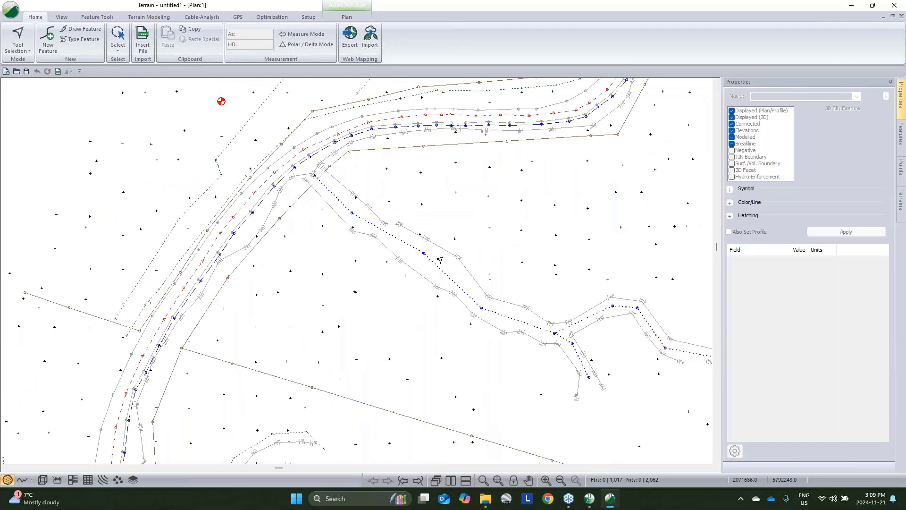
{"action": "left_click", "coordinate": [491, 227]}
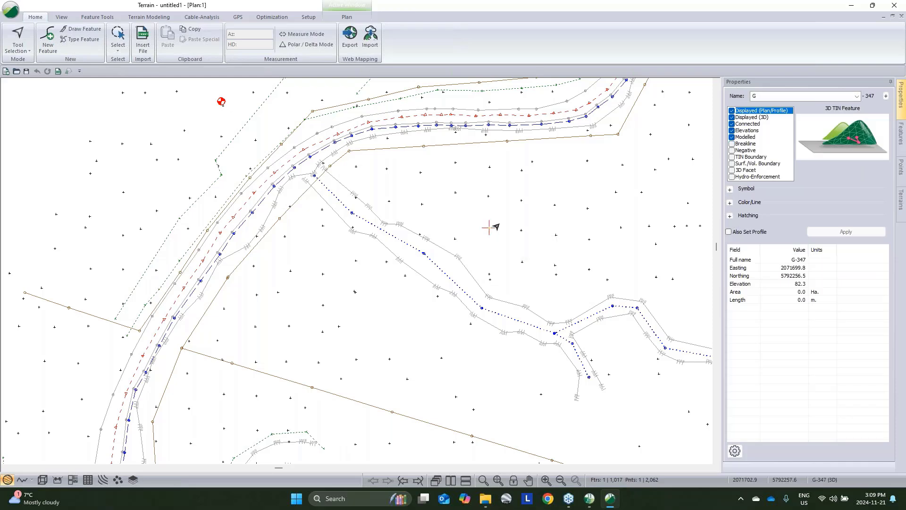
{"action": "middle_click_drag", "start_coordinate": [469, 246], "coordinate": [491, 223]}
{"action": "scroll", "coordinate": [490, 223], "scroll_direction": "down", "scroll_amount": 1}
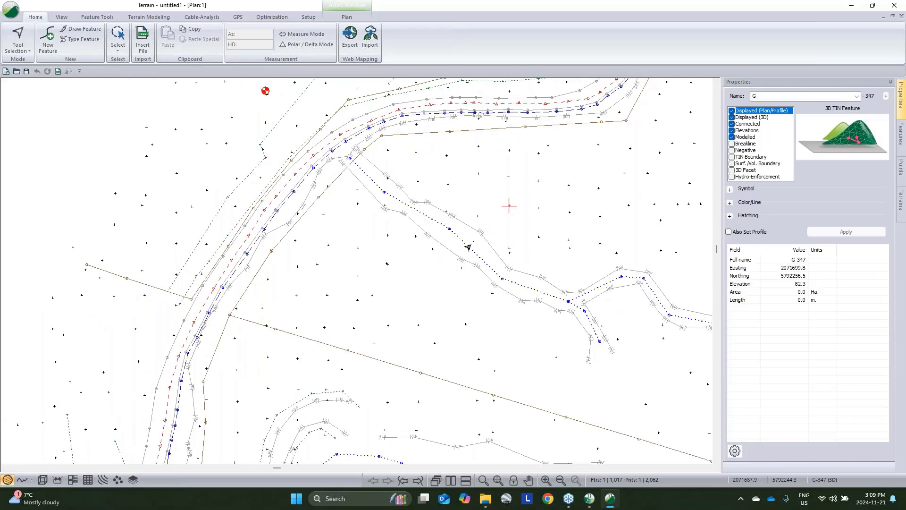
{"action": "left_click", "coordinate": [467, 248]}
{"action": "scroll", "coordinate": [449, 246], "scroll_direction": "down", "scroll_amount": 5}
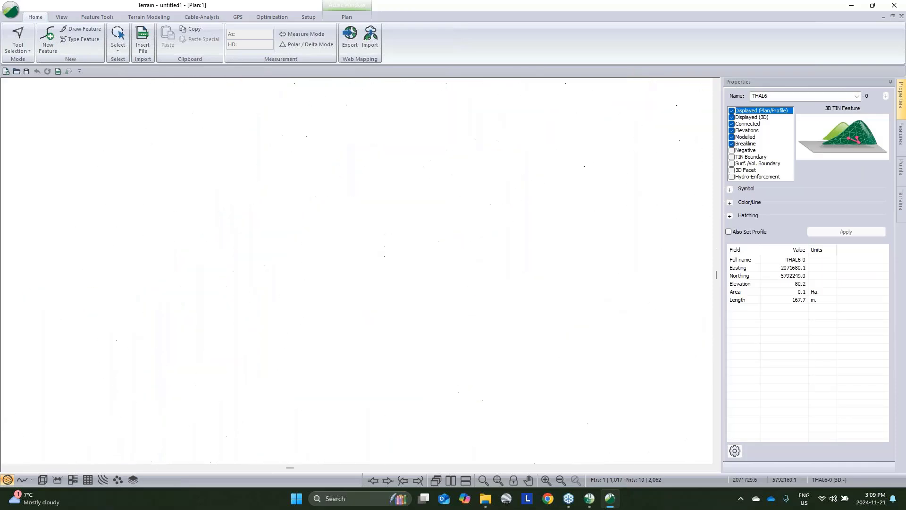
{"action": "middle_click_drag", "start_coordinate": [539, 252], "coordinate": [518, 268]}
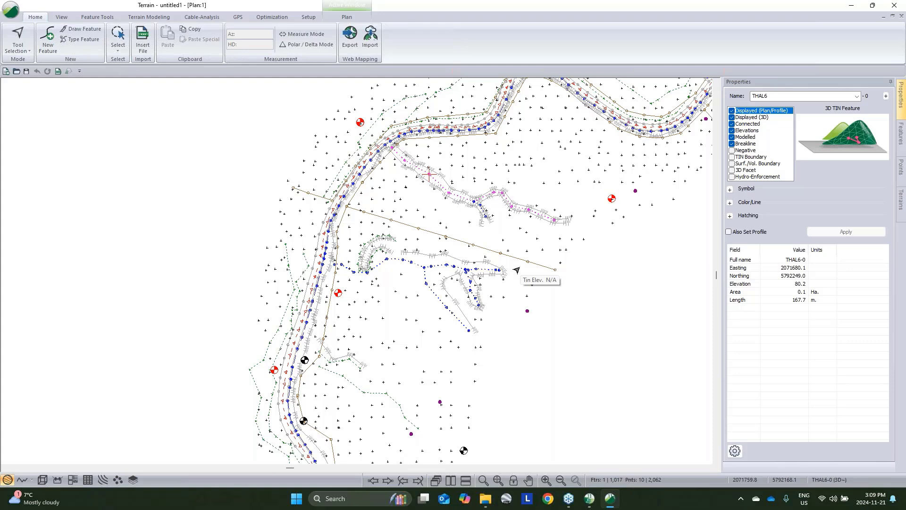
{"action": "scroll", "coordinate": [446, 260], "scroll_direction": "up", "scroll_amount": 3}
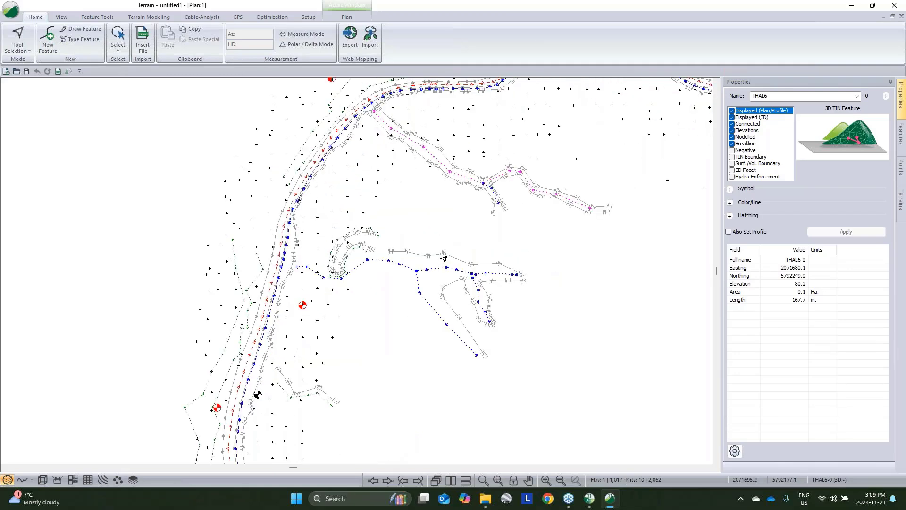
{"action": "left_click", "coordinate": [445, 260]}
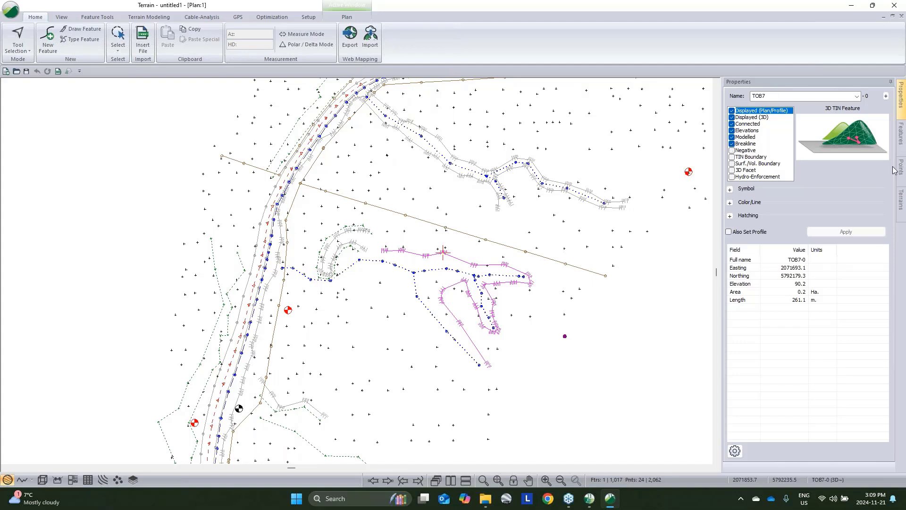
- Clear all features from the plan and insert NZ_topo.csv again using the OL_Training_1 format
{"action": "key", "text": "ctrl+a"}
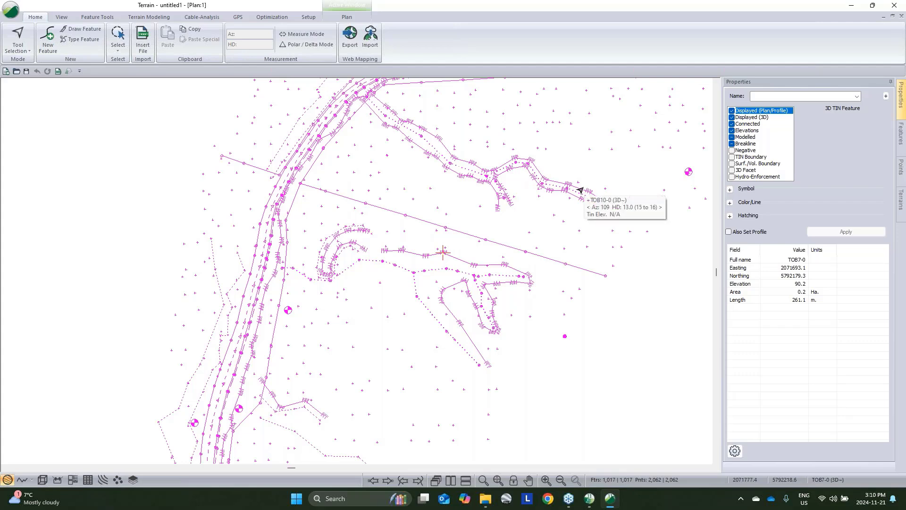
{"action": "key", "text": "Delete"}
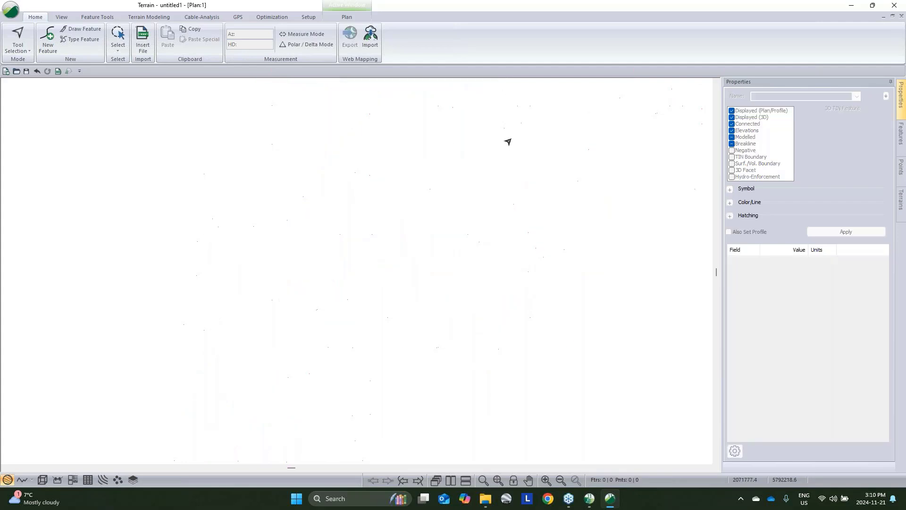
{"action": "left_click", "coordinate": [143, 40]}
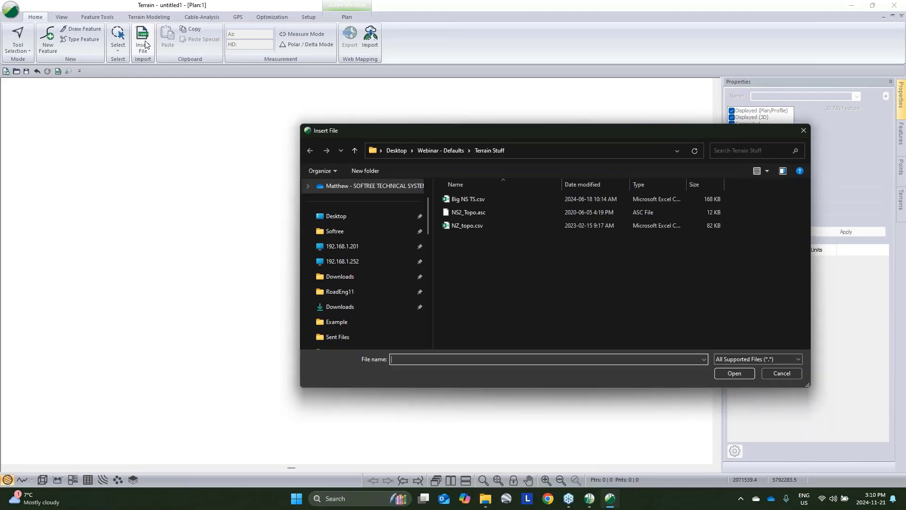
{"action": "left_click", "coordinate": [472, 226]}
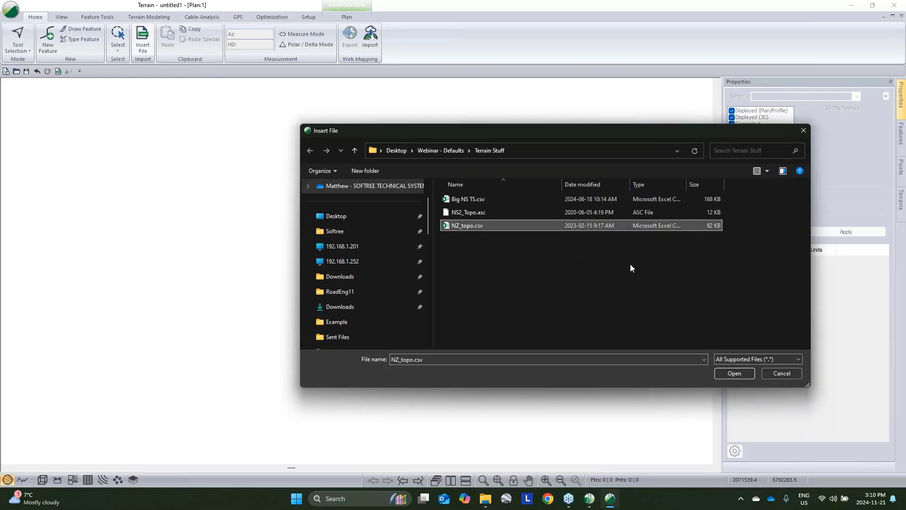
{"action": "left_click", "coordinate": [735, 373]}
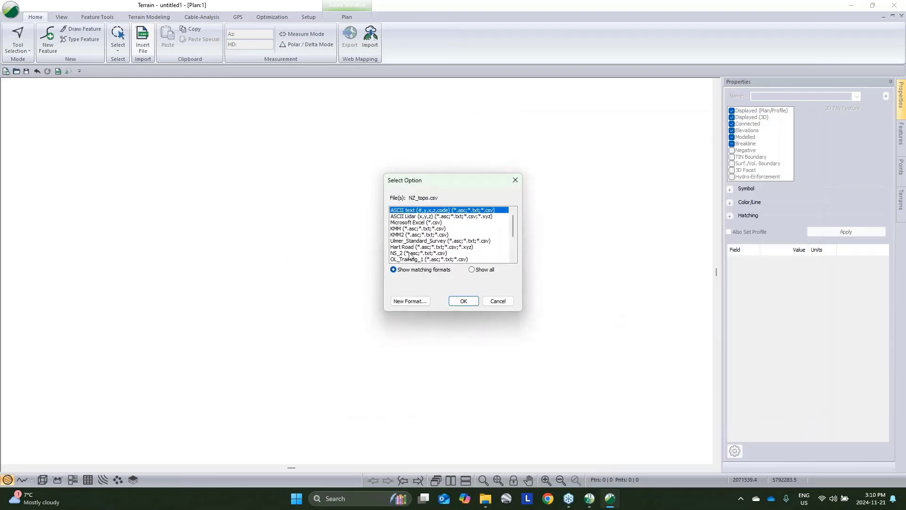
{"action": "left_click", "coordinate": [415, 259]}
{"action": "left_click", "coordinate": [463, 301]}
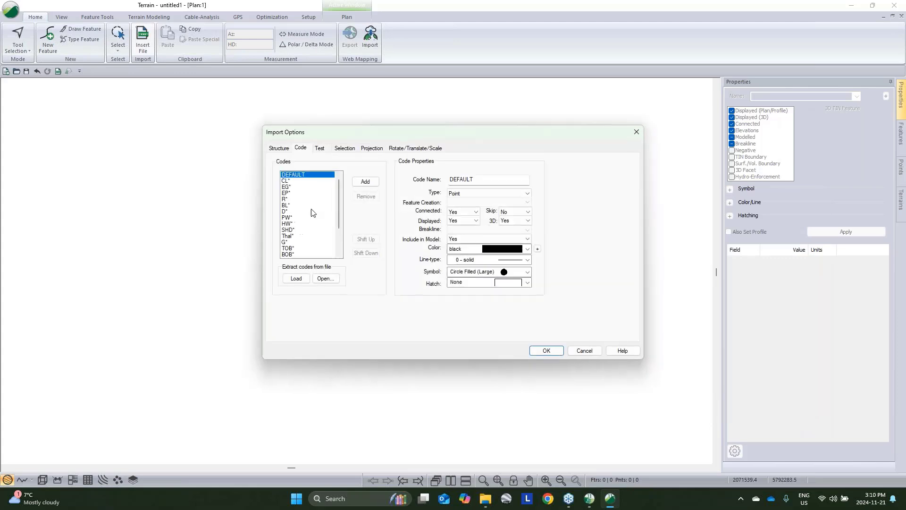
- Set the TOB* code's color to teal, line-type to 4 - dash-dot-dot and symbol to Circle (solid)
{"action": "left_click", "coordinate": [295, 211]}
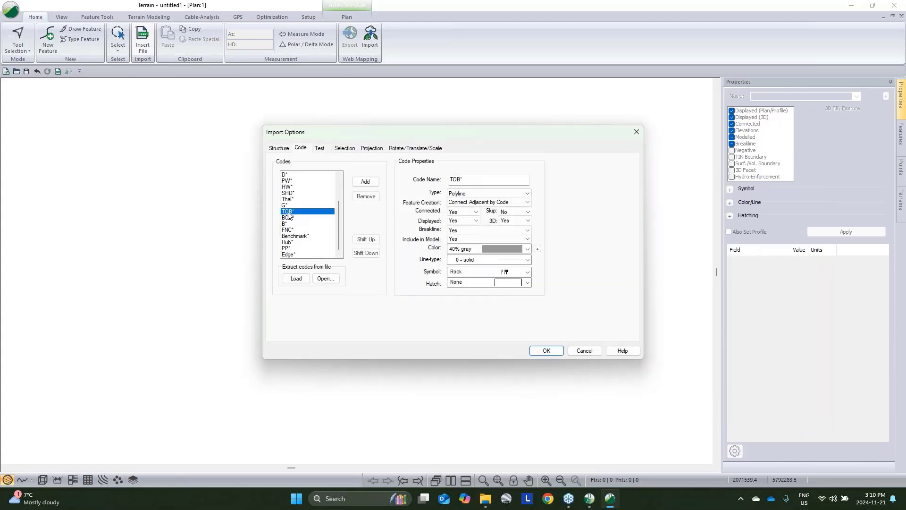
{"action": "left_click", "coordinate": [500, 247]}
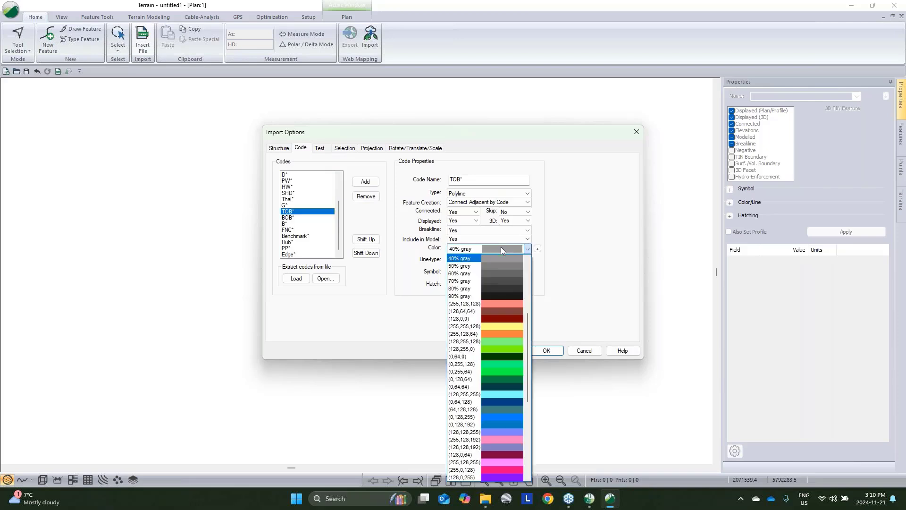
{"action": "scroll", "coordinate": [481, 262], "scroll_direction": "up", "scroll_amount": 3}
{"action": "left_click", "coordinate": [480, 266]}
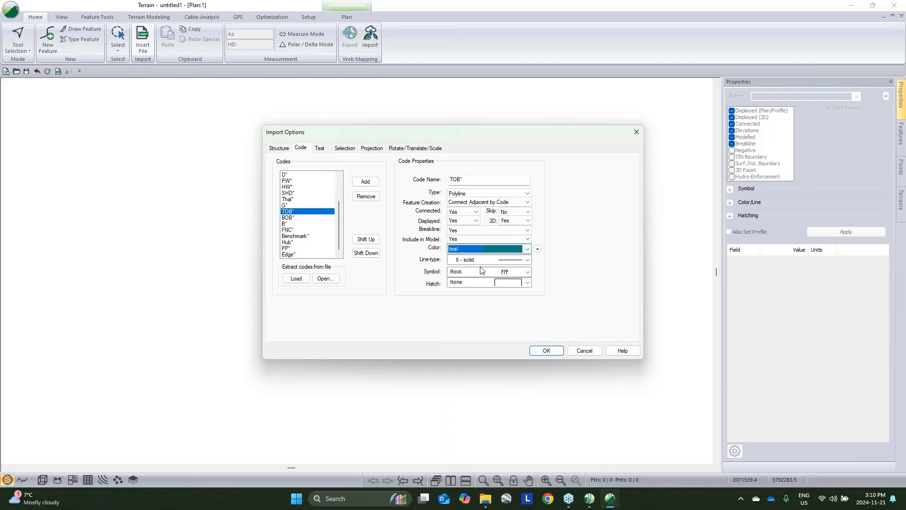
{"action": "left_click", "coordinate": [493, 260]}
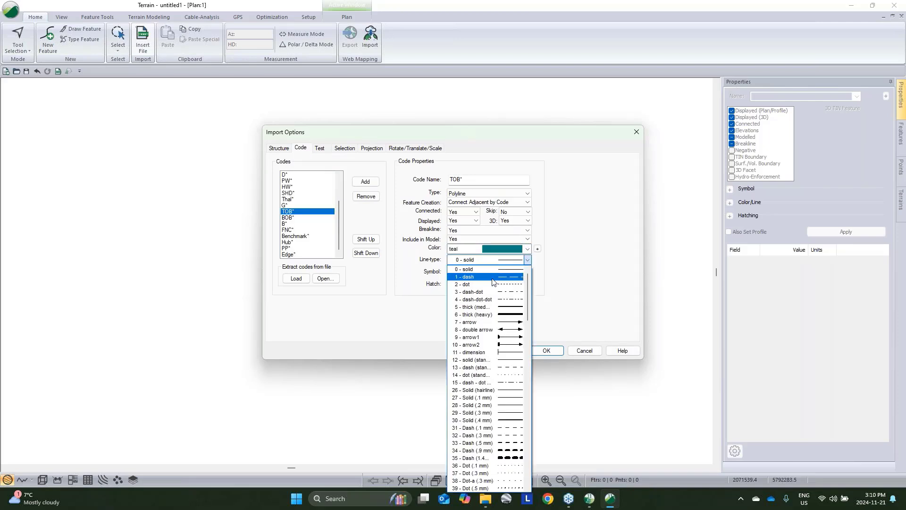
{"action": "left_click", "coordinate": [491, 299]}
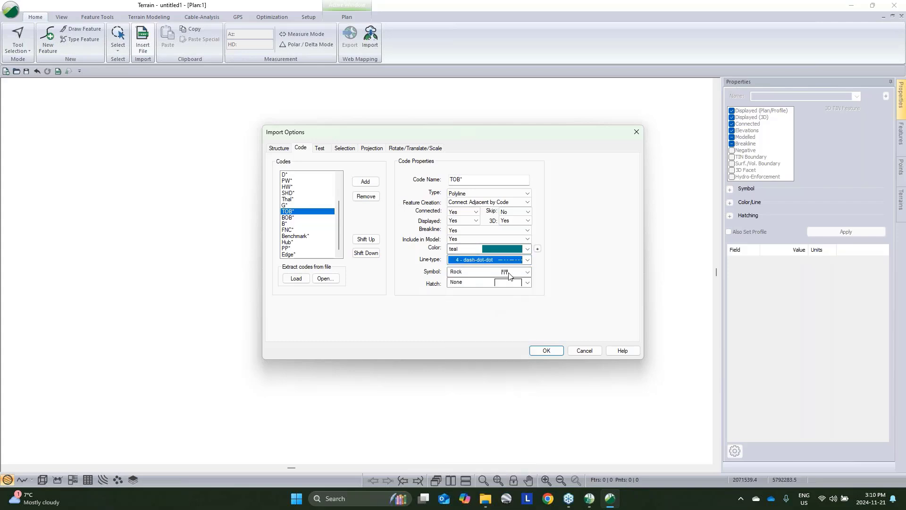
{"action": "left_click", "coordinate": [509, 273]}
{"action": "scroll", "coordinate": [506, 307], "scroll_direction": "up", "scroll_amount": 5}
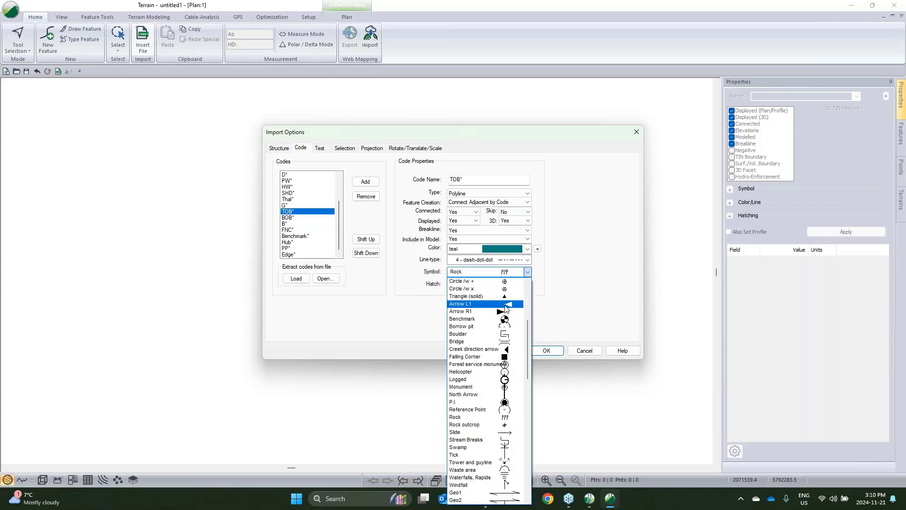
{"action": "scroll", "coordinate": [507, 308], "scroll_direction": "up", "scroll_amount": 2}
{"action": "left_click", "coordinate": [505, 318]}
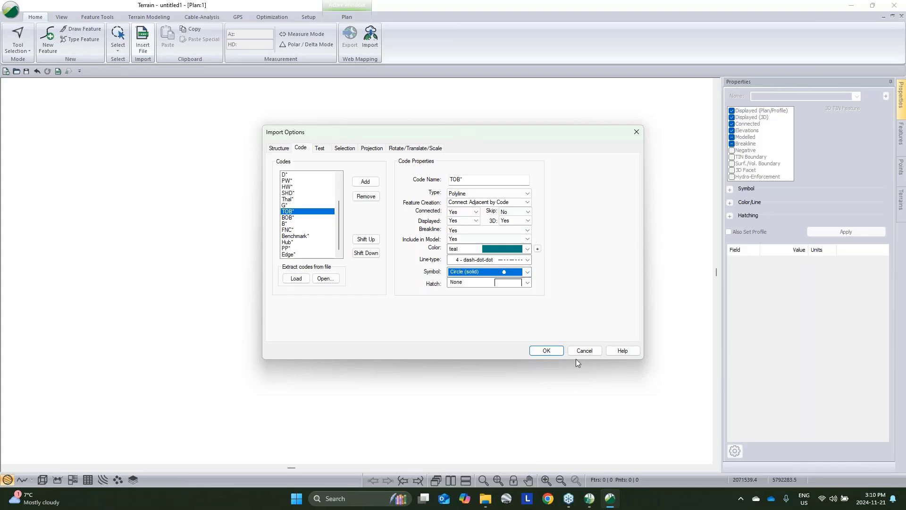
- Accept the NZ_topo.csv import with the restyled TOB* code and inspect the TOB10 line's properties in plan
{"action": "left_click", "coordinate": [558, 353]}
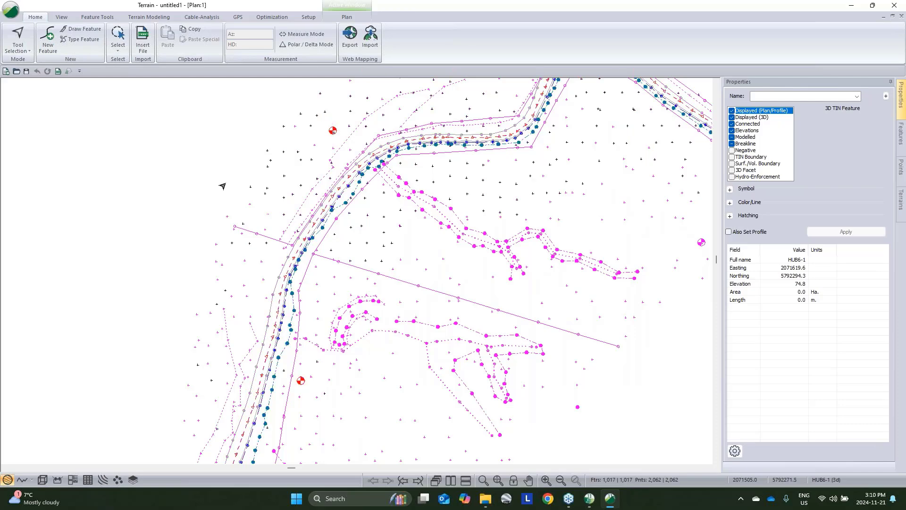
{"action": "key", "text": "Escape"}
{"action": "scroll", "coordinate": [443, 208], "scroll_direction": "up", "scroll_amount": 2}
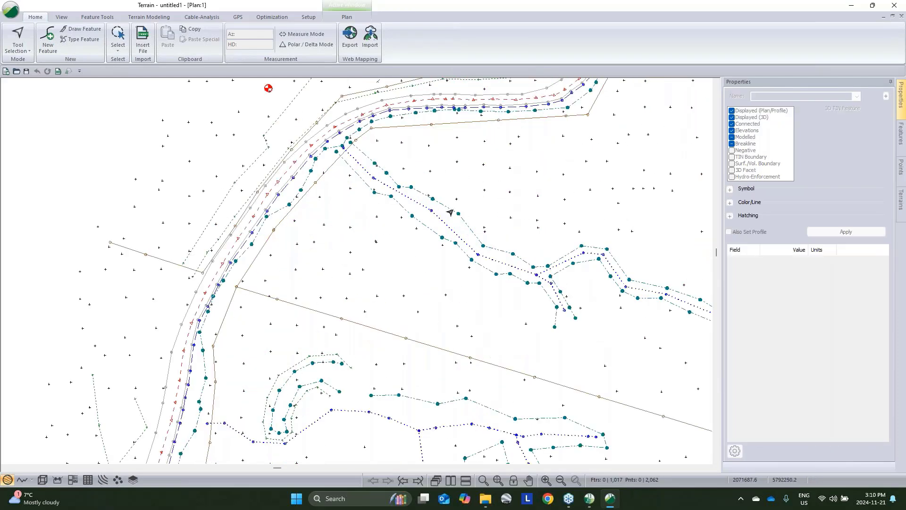
{"action": "left_click", "coordinate": [459, 214]}
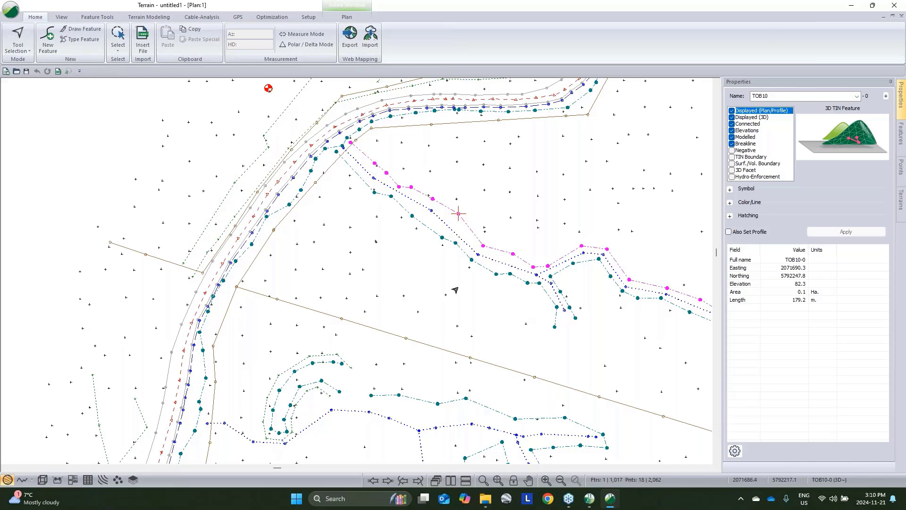
{"action": "middle_click_drag", "start_coordinate": [458, 282], "coordinate": [481, 223]}
{"action": "middle_click_drag", "start_coordinate": [380, 329], "coordinate": [480, 245]}
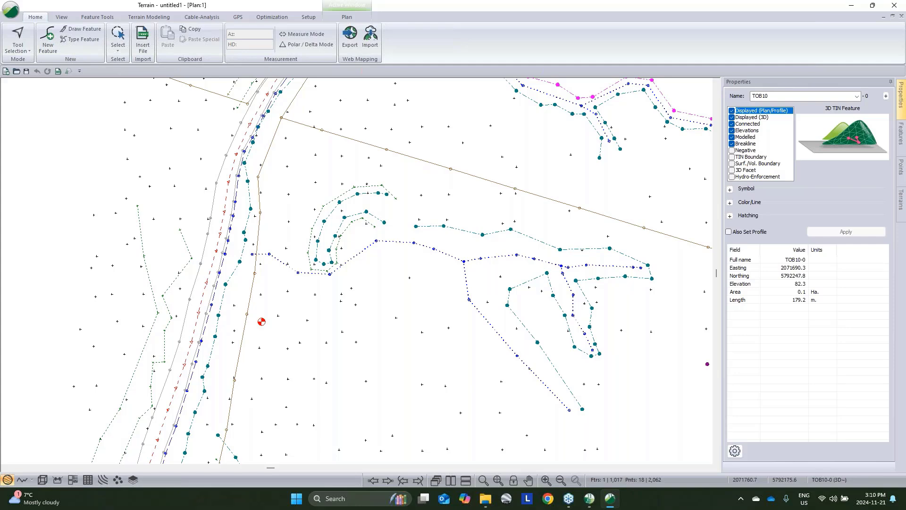
- Review the TOB* code properties stored in the OL_Training_1 import format within the module setup, leaving the format unchanged
{"action": "left_click", "coordinate": [307, 18]}
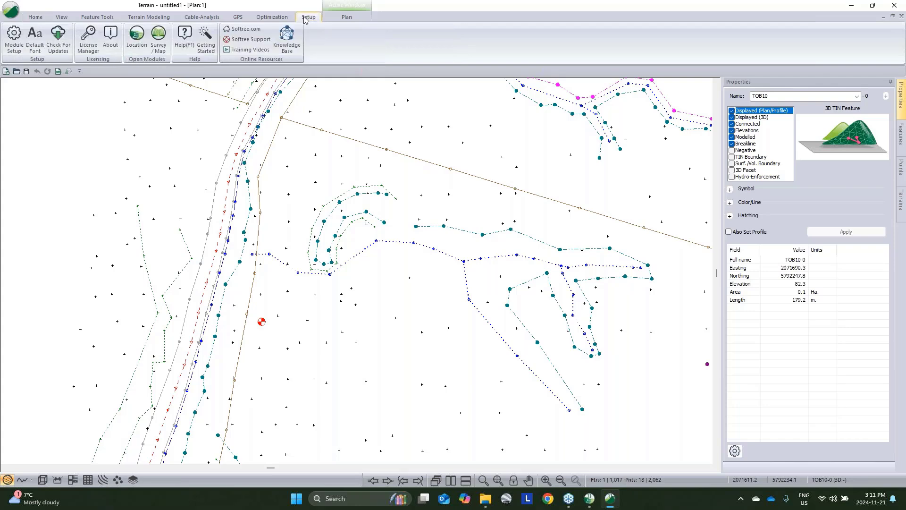
{"action": "left_click", "coordinate": [14, 38]}
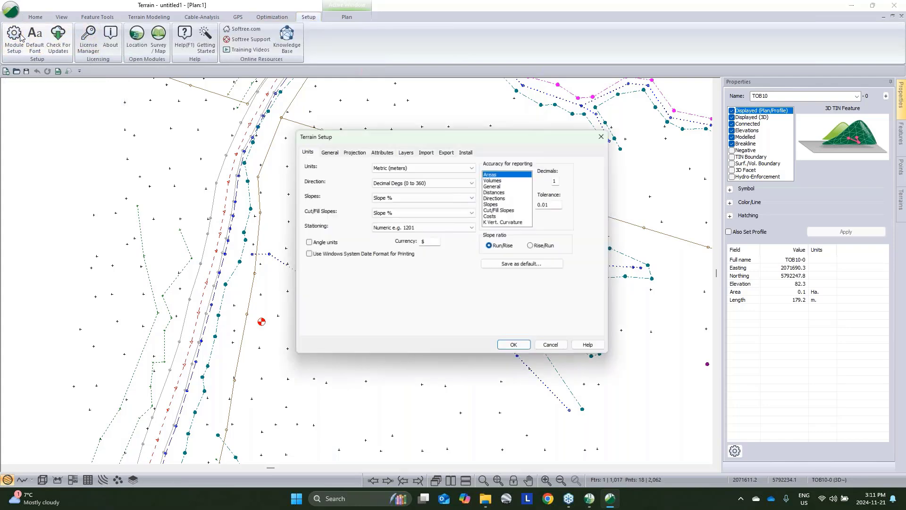
{"action": "left_click", "coordinate": [424, 151]}
{"action": "scroll", "coordinate": [410, 180], "scroll_direction": "down", "scroll_amount": 5}
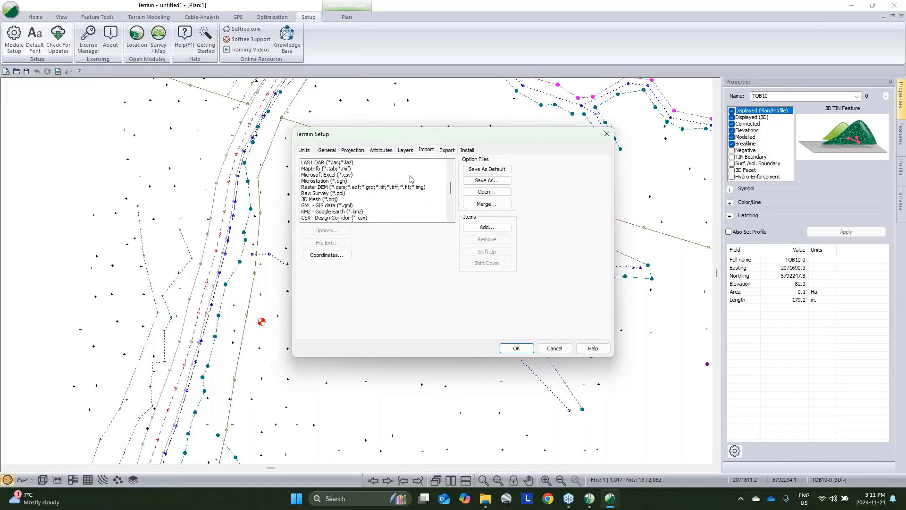
{"action": "scroll", "coordinate": [415, 189], "scroll_direction": "down", "scroll_amount": 2}
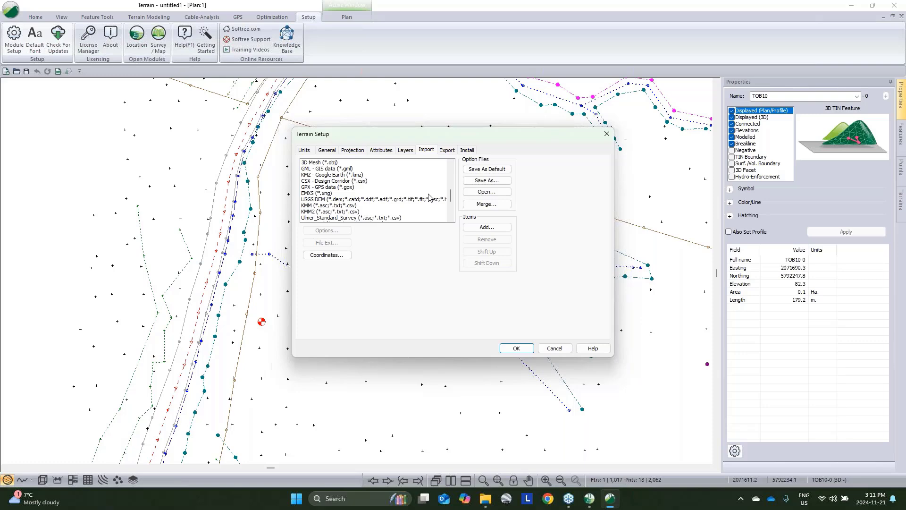
{"action": "scroll", "coordinate": [359, 199], "scroll_direction": "down", "scroll_amount": 3}
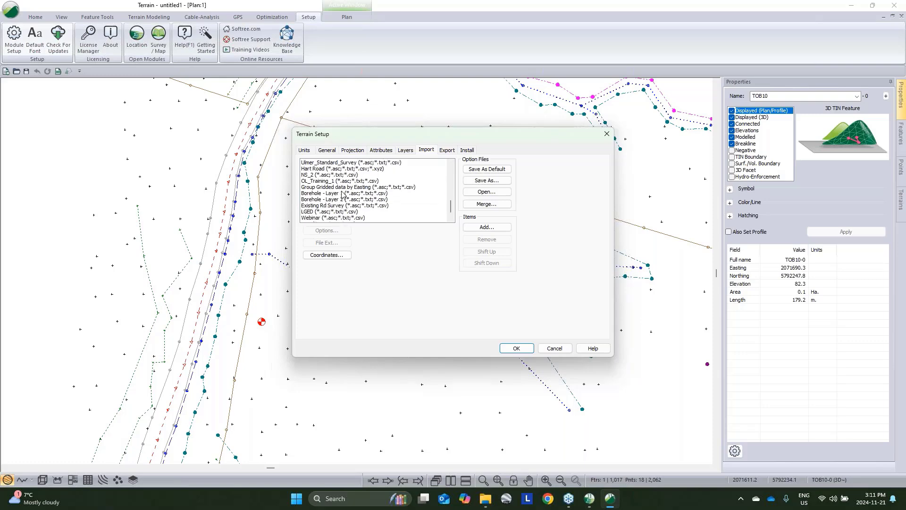
{"action": "left_click", "coordinate": [330, 181]}
{"action": "left_click", "coordinate": [326, 231]}
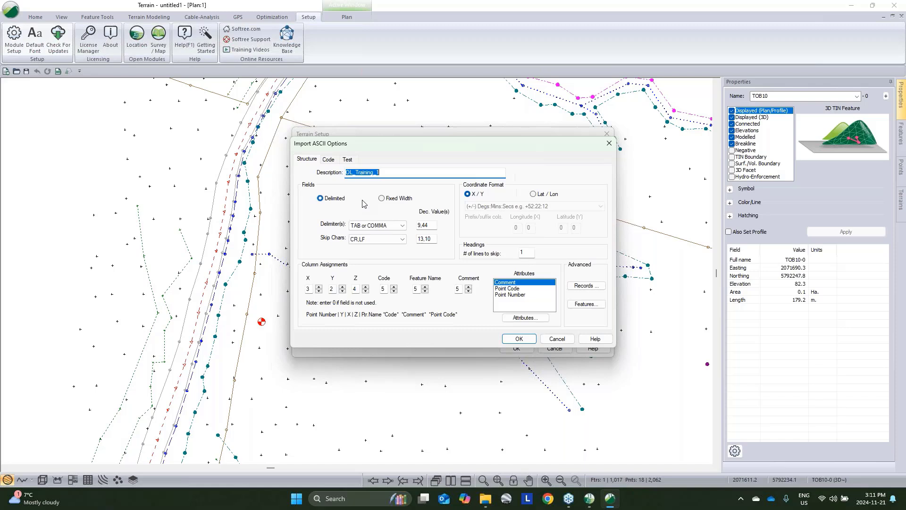
{"action": "left_click", "coordinate": [329, 160]}
{"action": "scroll", "coordinate": [349, 262], "scroll_direction": "down", "scroll_amount": 5}
{"action": "left_click", "coordinate": [322, 223]}
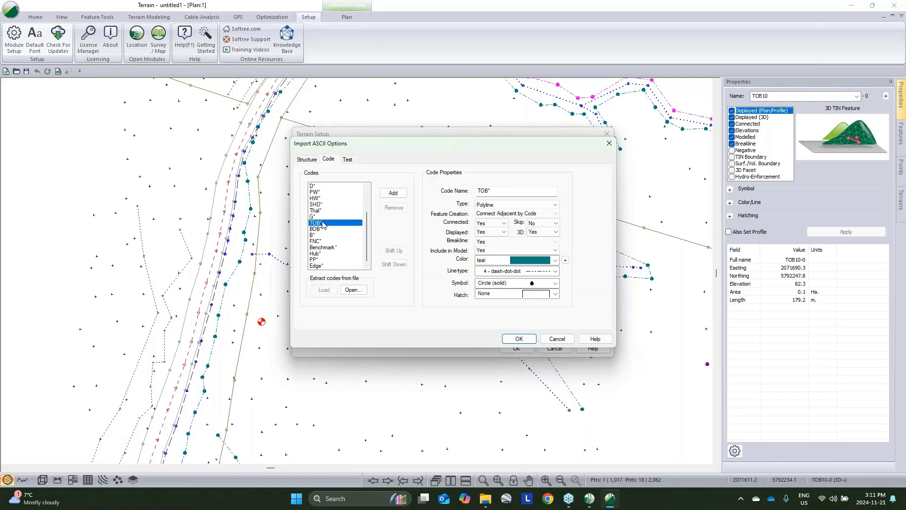
{"action": "left_click", "coordinate": [557, 338]}
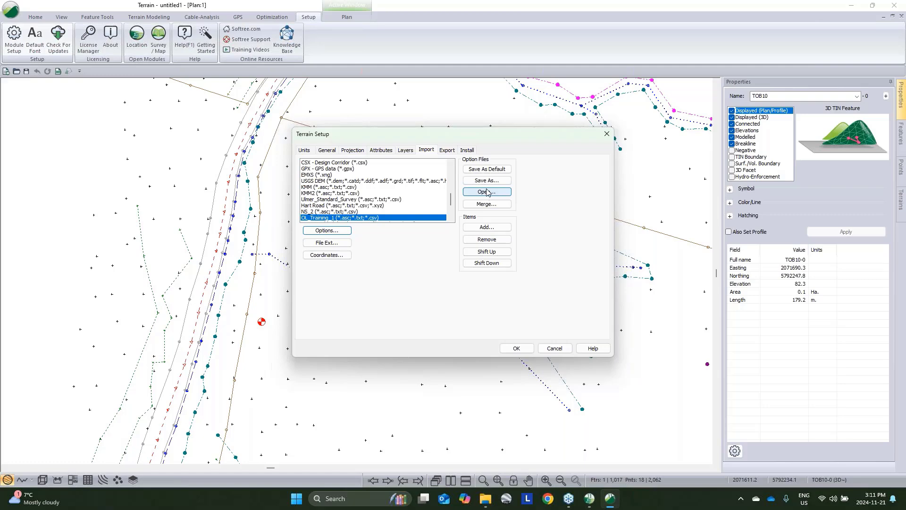
- Save the import options as the default, accept the module setup and minimize this terrain window
{"action": "left_click", "coordinate": [482, 171]}
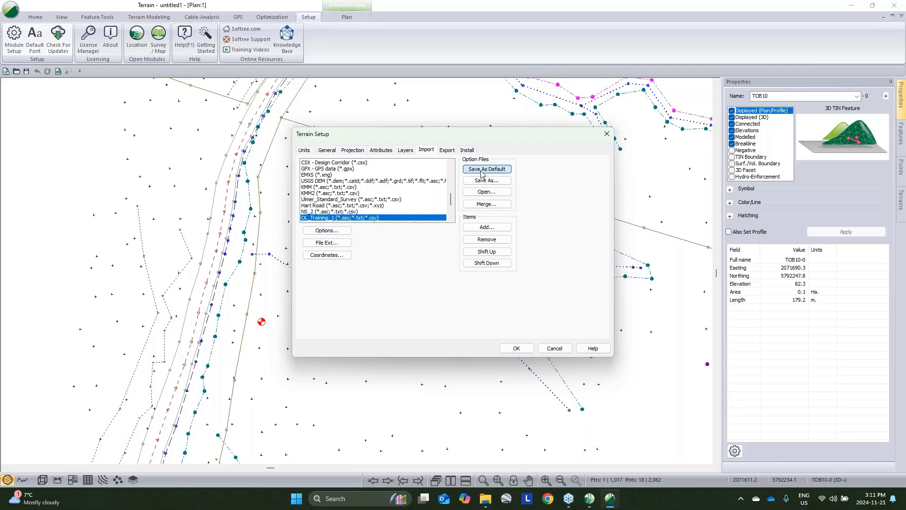
{"action": "left_click", "coordinate": [517, 348]}
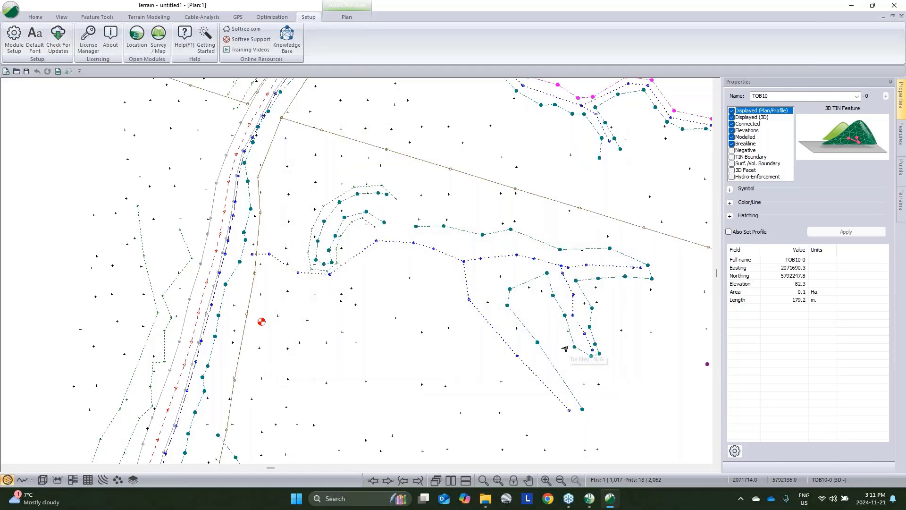
{"action": "left_click", "coordinate": [853, 6]}
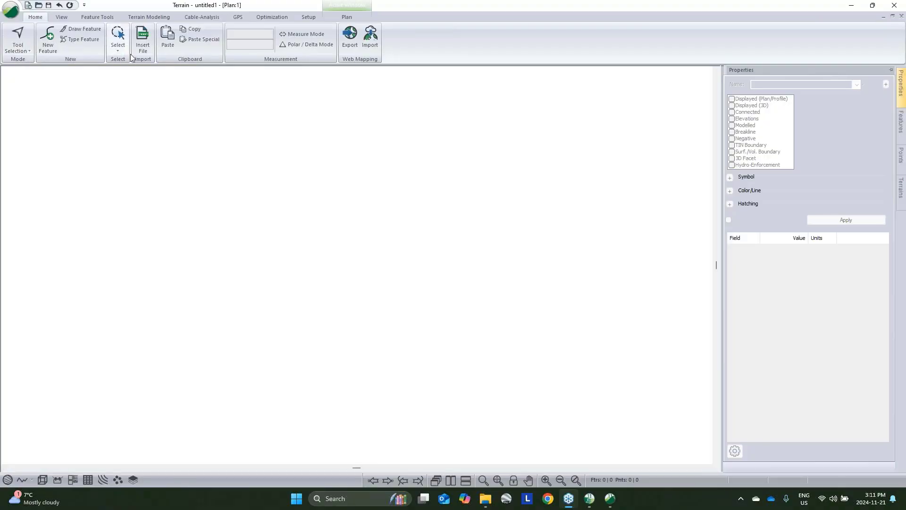
- Insert Big NS TS.csv into the empty terrain using the OL_Training_1 format and check the properties of a TOB line
{"action": "left_click", "coordinate": [142, 42]}
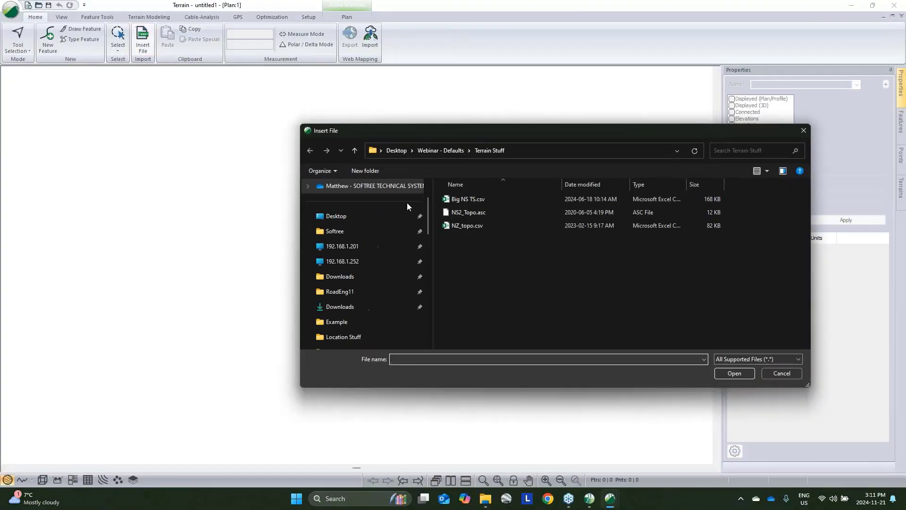
{"action": "left_click", "coordinate": [471, 198]}
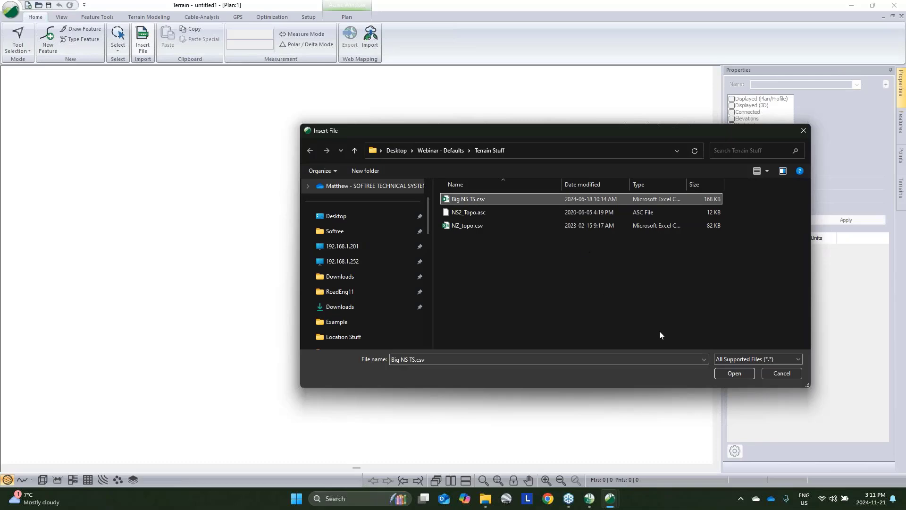
{"action": "left_click", "coordinate": [732, 374]}
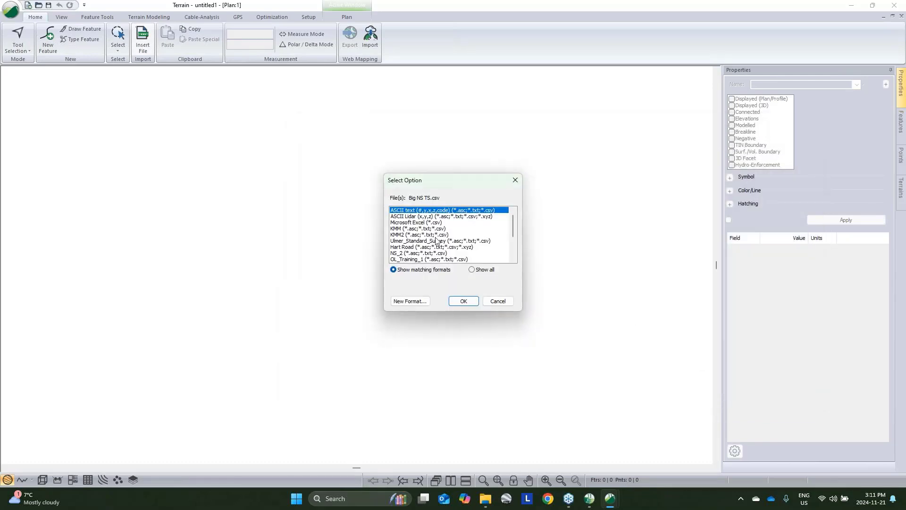
{"action": "left_click", "coordinate": [414, 260]}
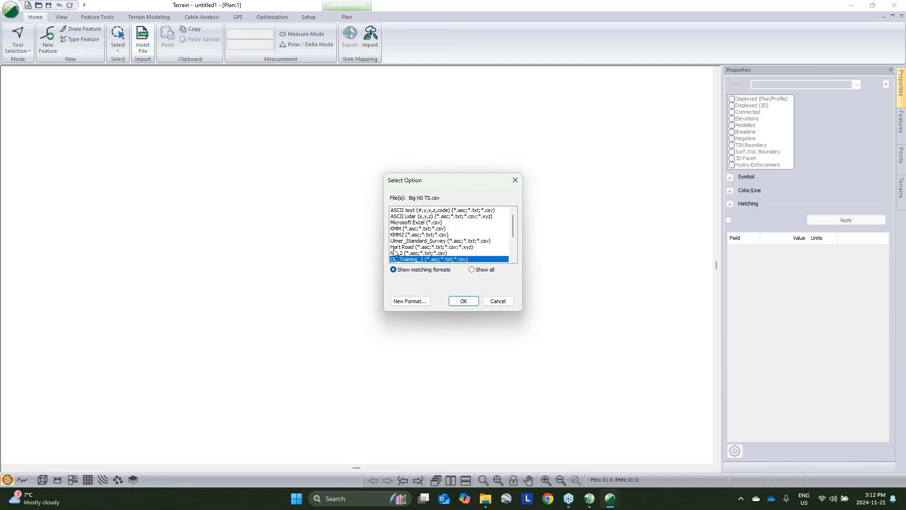
{"action": "left_click", "coordinate": [456, 302]}
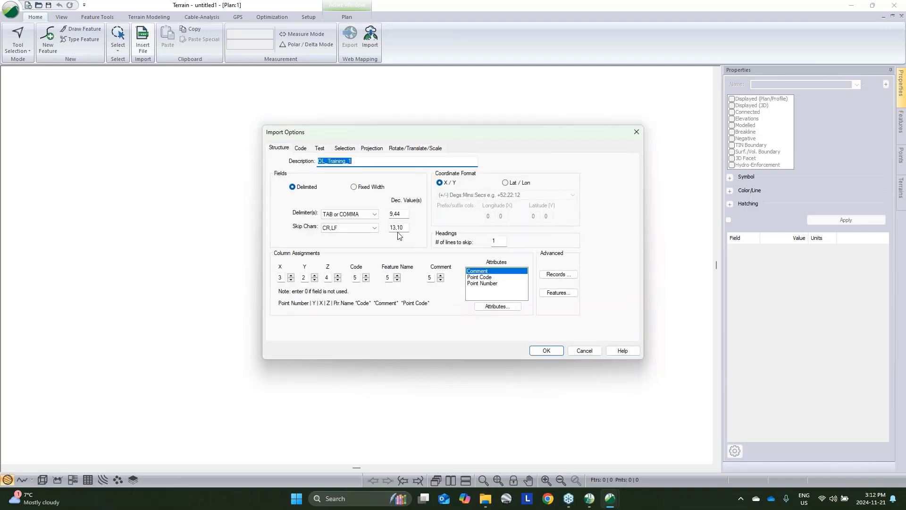
{"action": "left_click", "coordinate": [548, 350]}
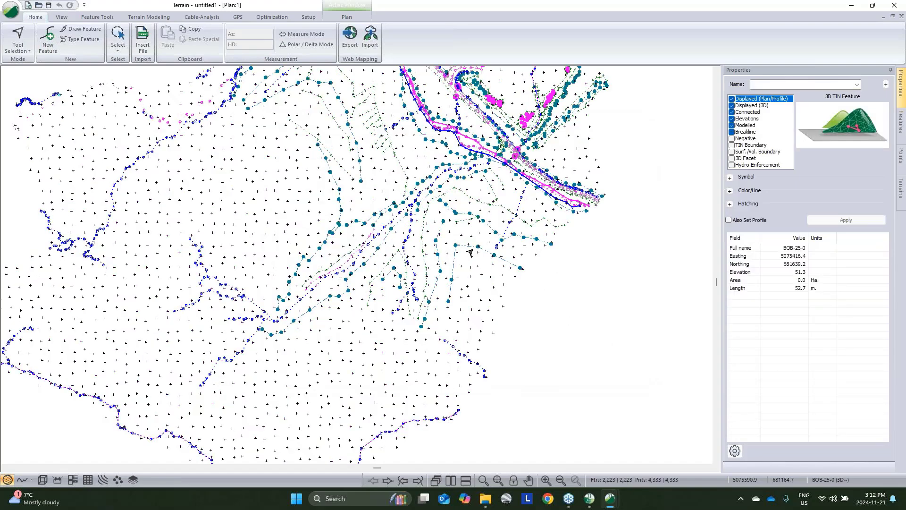
{"action": "left_click", "coordinate": [470, 252]}
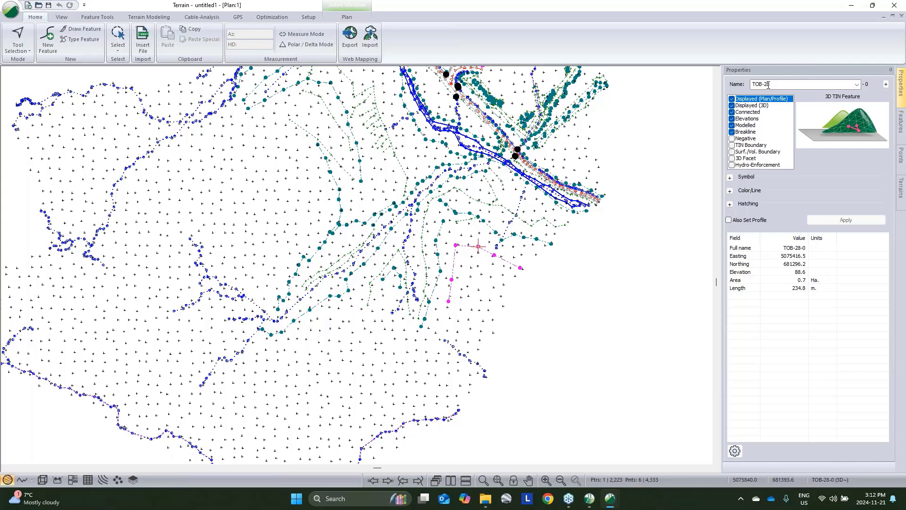
- Add a new ASCII text file import format named Example in the module setup, starting from the OL_Training_1 format
{"action": "left_click", "coordinate": [308, 17]}
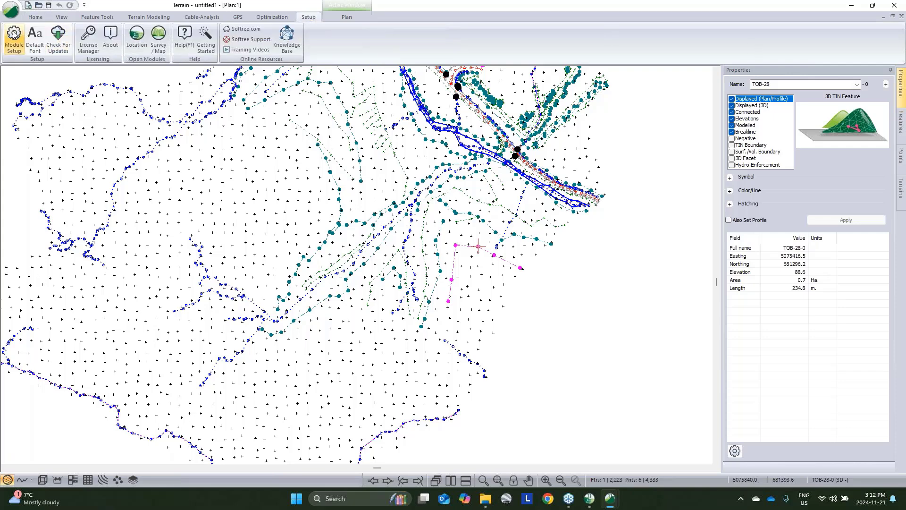
{"action": "left_click", "coordinate": [14, 33]}
{"action": "left_click", "coordinate": [426, 150]}
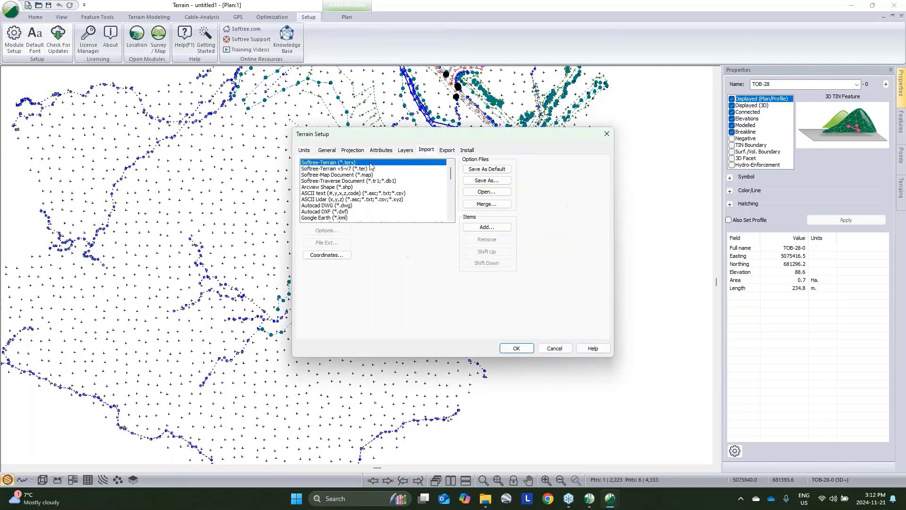
{"action": "scroll", "coordinate": [359, 189], "scroll_direction": "down", "scroll_amount": 3}
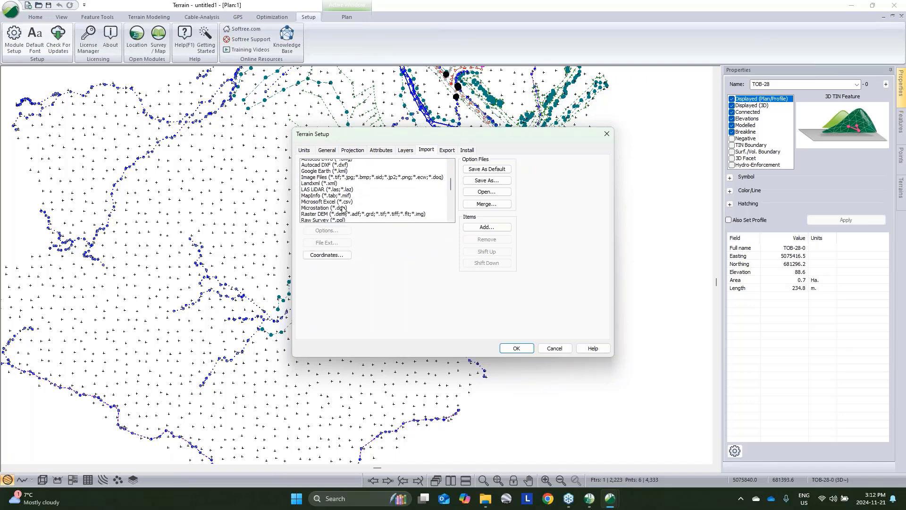
{"action": "scroll", "coordinate": [343, 209], "scroll_direction": "up", "scroll_amount": 1}
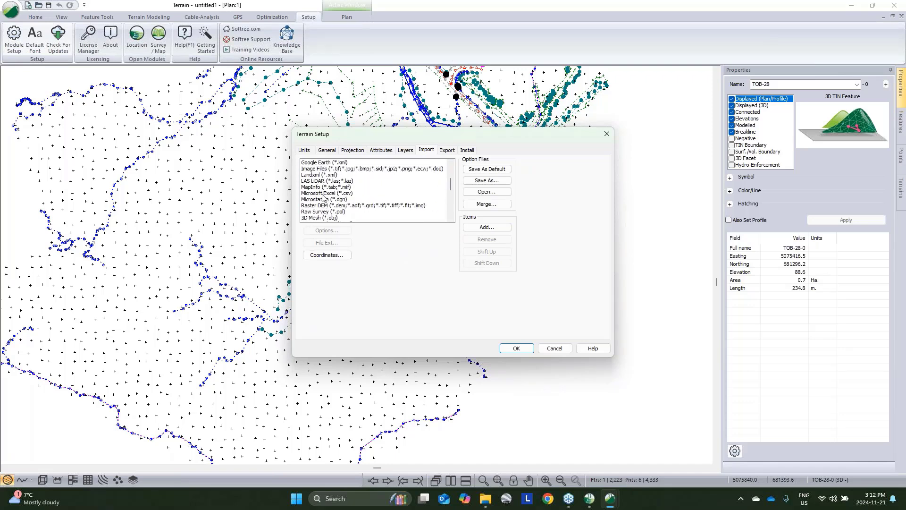
{"action": "scroll", "coordinate": [323, 198], "scroll_direction": "down", "scroll_amount": 6}
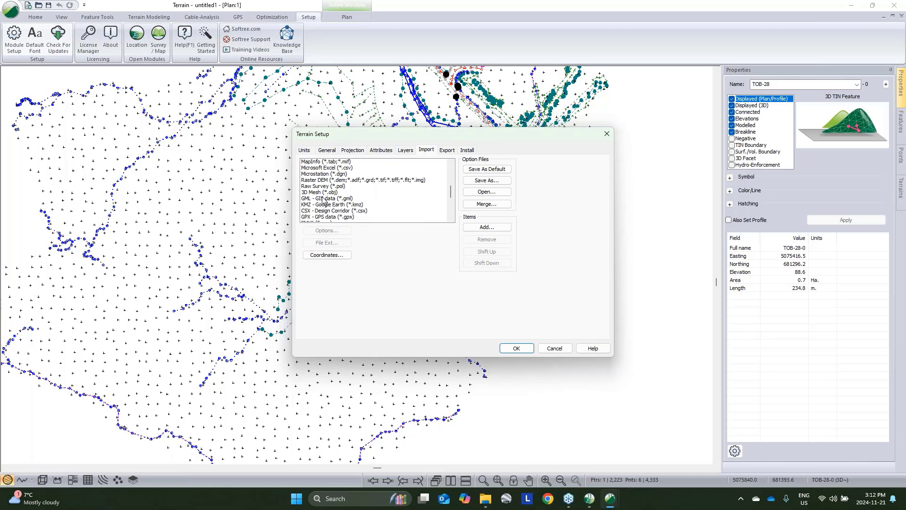
{"action": "scroll", "coordinate": [323, 200], "scroll_direction": "down", "scroll_amount": 3}
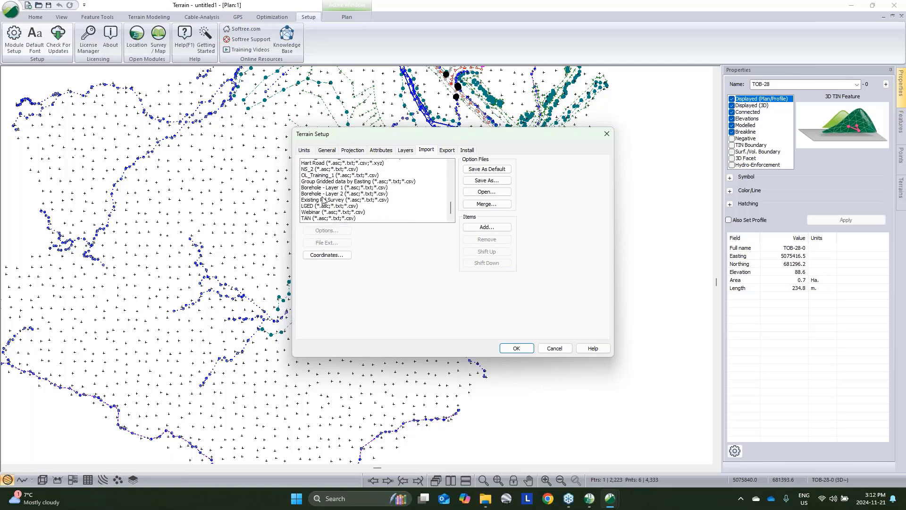
{"action": "scroll", "coordinate": [322, 199], "scroll_direction": "up", "scroll_amount": 3}
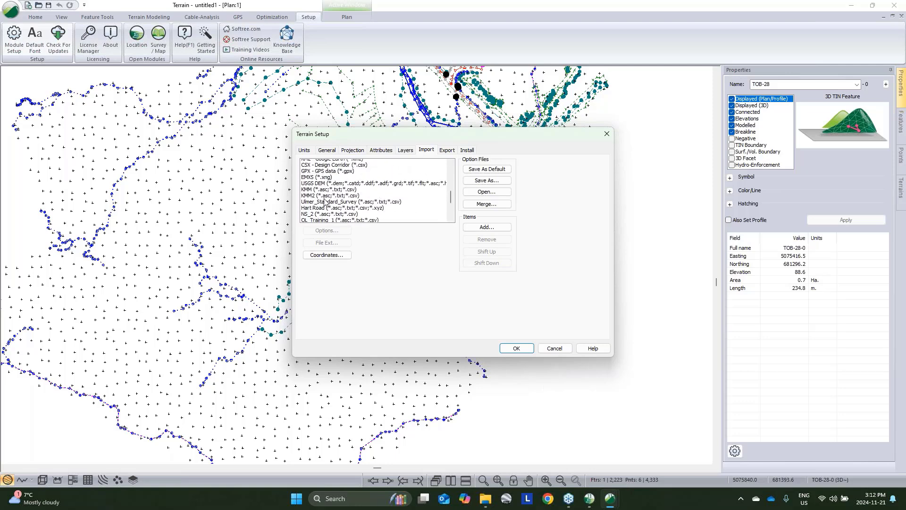
{"action": "left_click", "coordinate": [373, 218]}
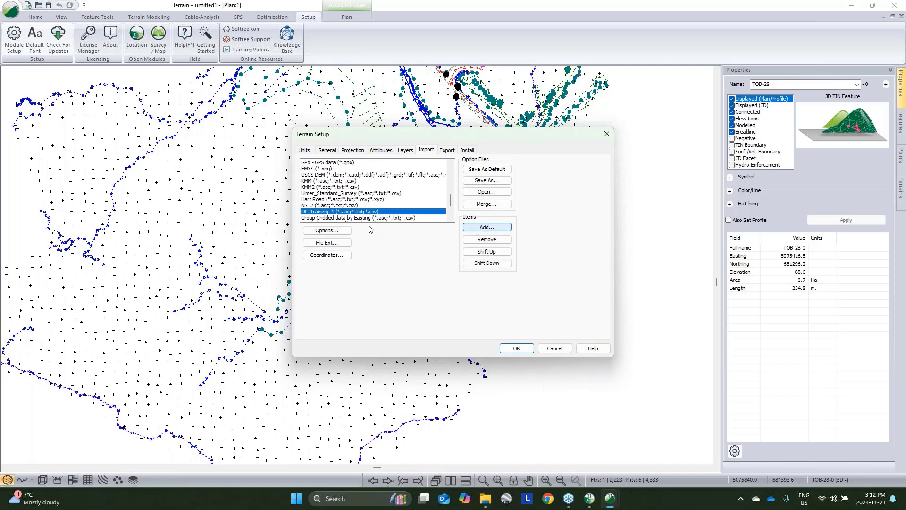
{"action": "left_click", "coordinate": [488, 227]}
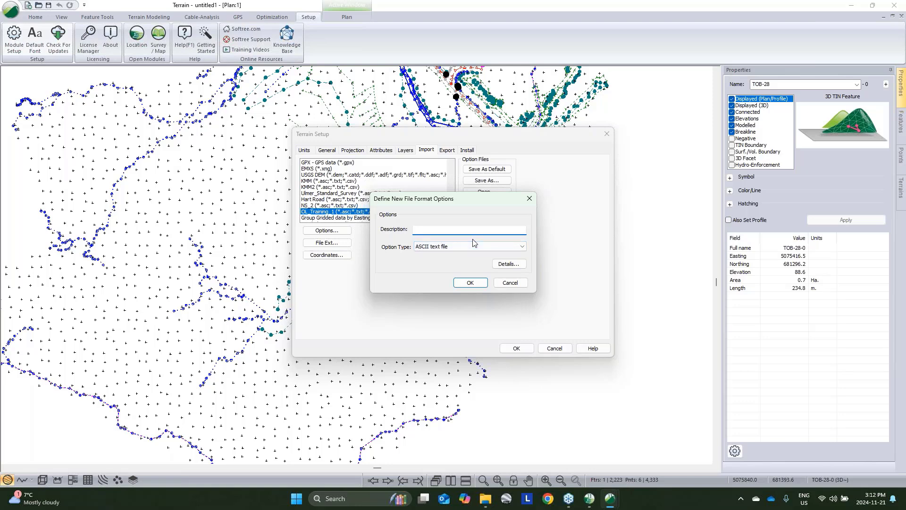
{"action": "type", "text": "Example"}
{"action": "left_click", "coordinate": [471, 282]}
- Review the Example format's code list and its DEFAULT code properties, closing the options without changes
{"action": "left_click", "coordinate": [327, 230]}
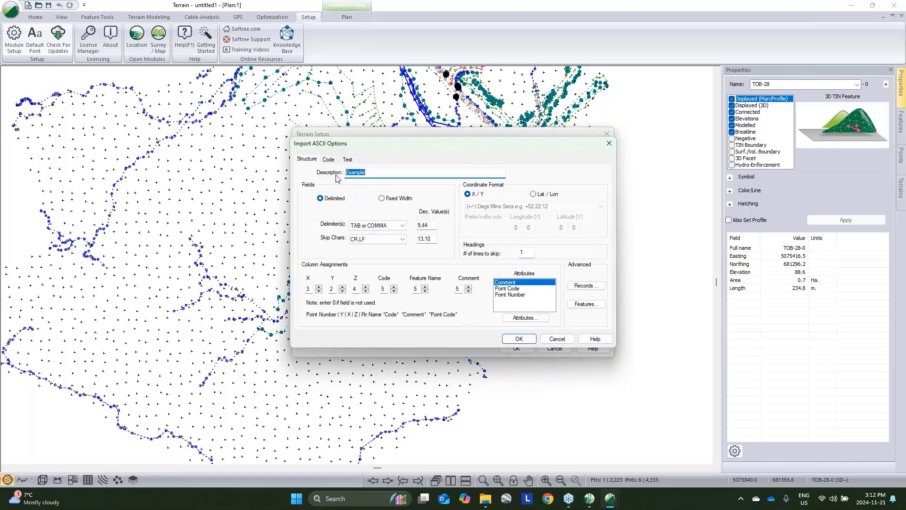
{"action": "left_click", "coordinate": [329, 160]}
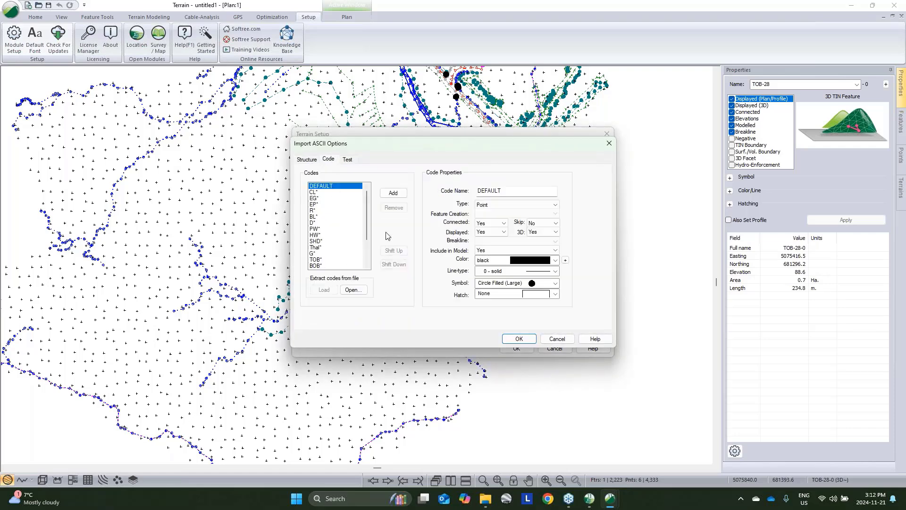
{"action": "left_click_drag", "start_coordinate": [423, 147], "coordinate": [622, 216]}
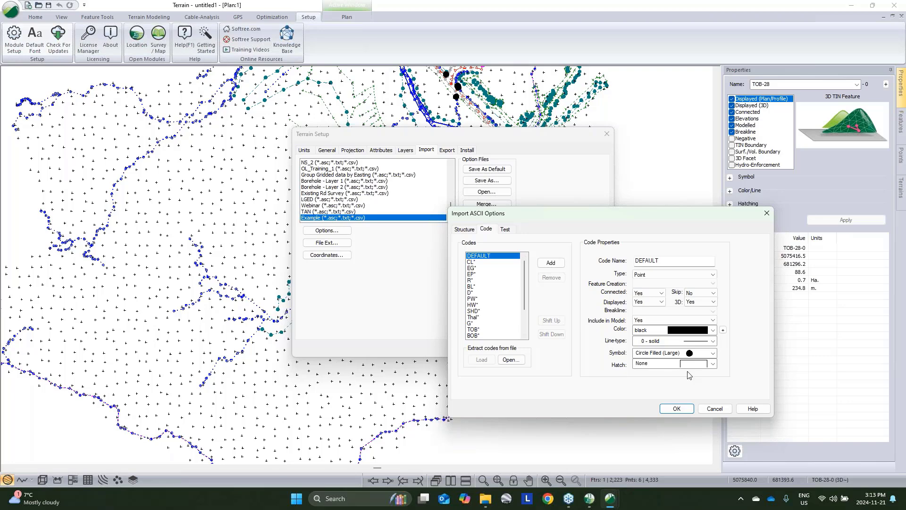
{"action": "left_click", "coordinate": [711, 410]}
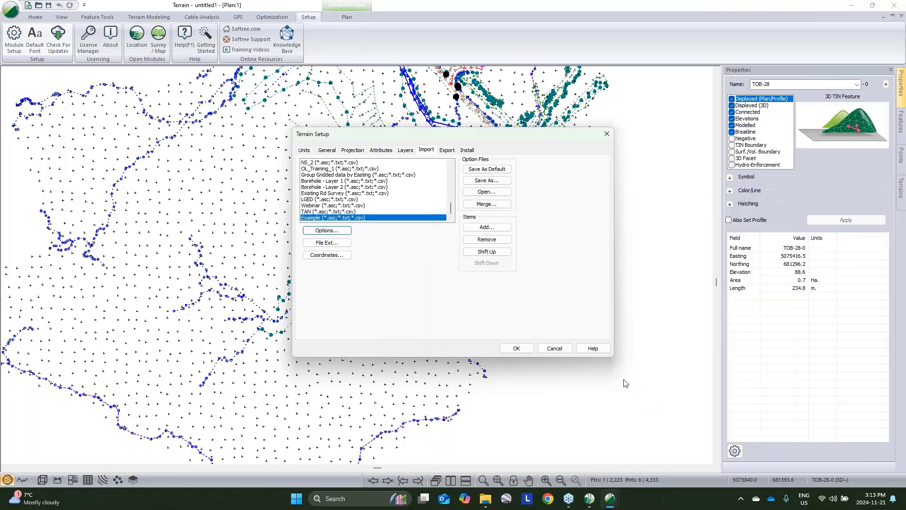
- Cancel the module setup and check the properties of the Thal-15 stream line
{"action": "left_click", "coordinate": [556, 349]}
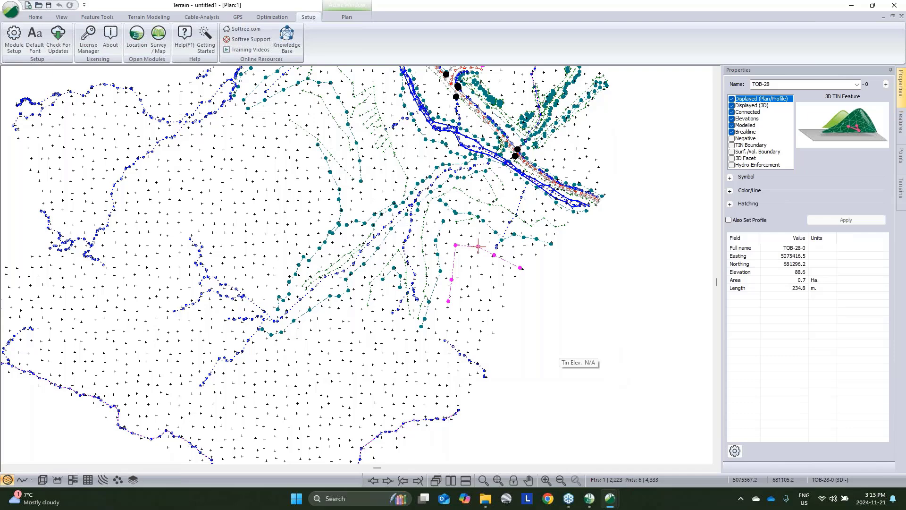
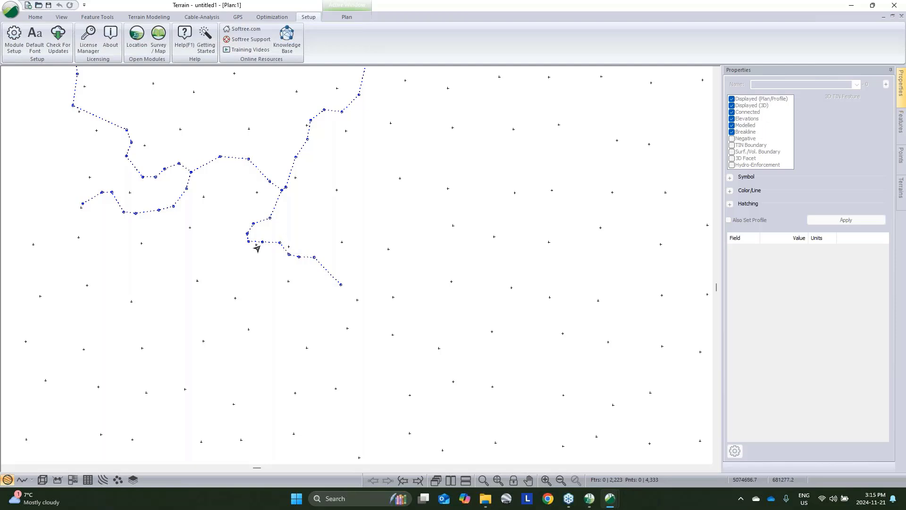
{"action": "left_click", "coordinate": [277, 242]}
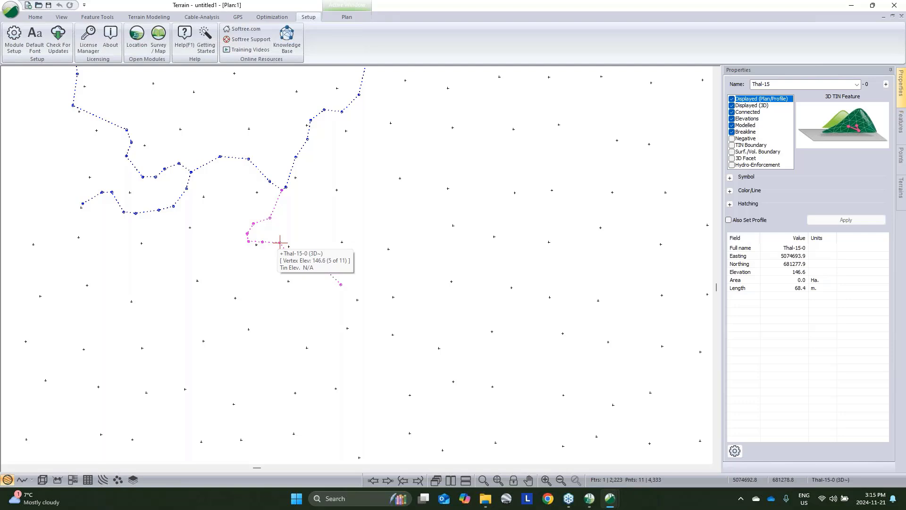
{"action": "left_click", "coordinate": [317, 222]}
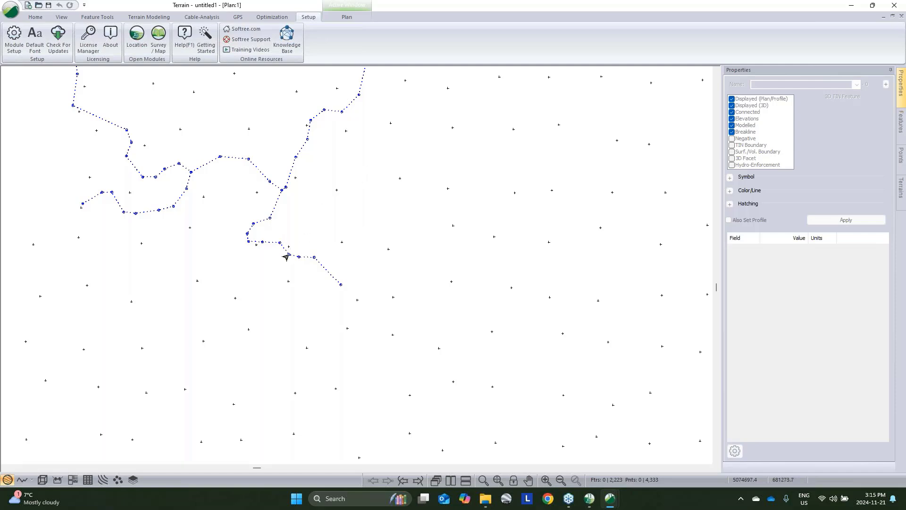
- Try breaking the Thal-15 line at all of its points, and undo the break
{"action": "left_click", "coordinate": [303, 251]}
{"action": "right_click", "coordinate": [331, 204]}
{"action": "mouse_move", "coordinate": [405, 271]}
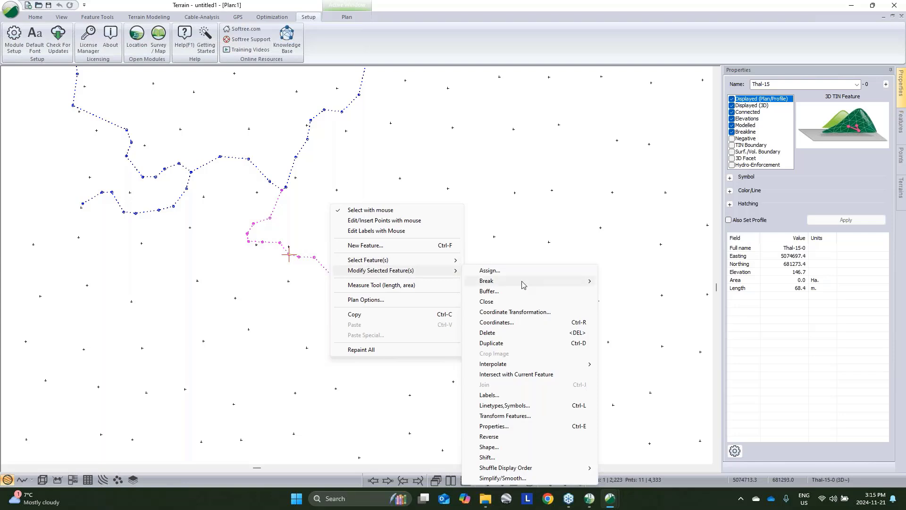
{"action": "mouse_move", "coordinate": [524, 282]}
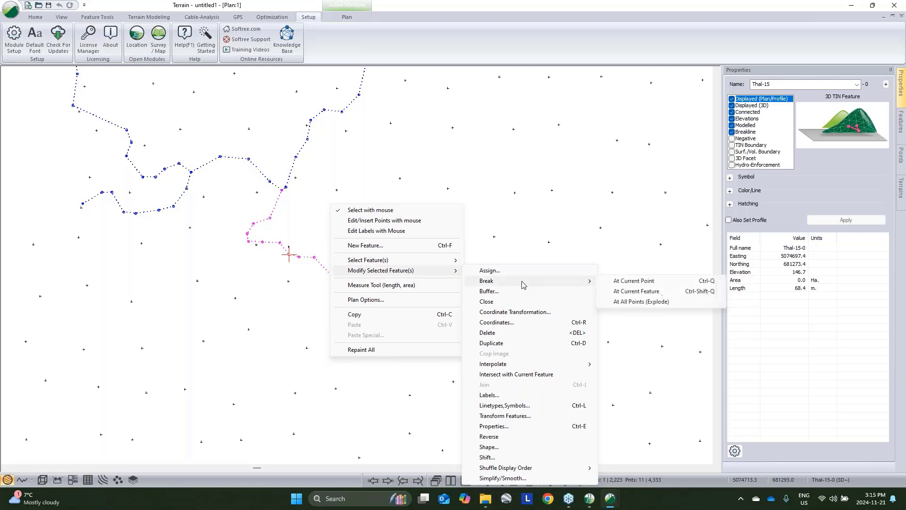
{"action": "left_click", "coordinate": [629, 306]}
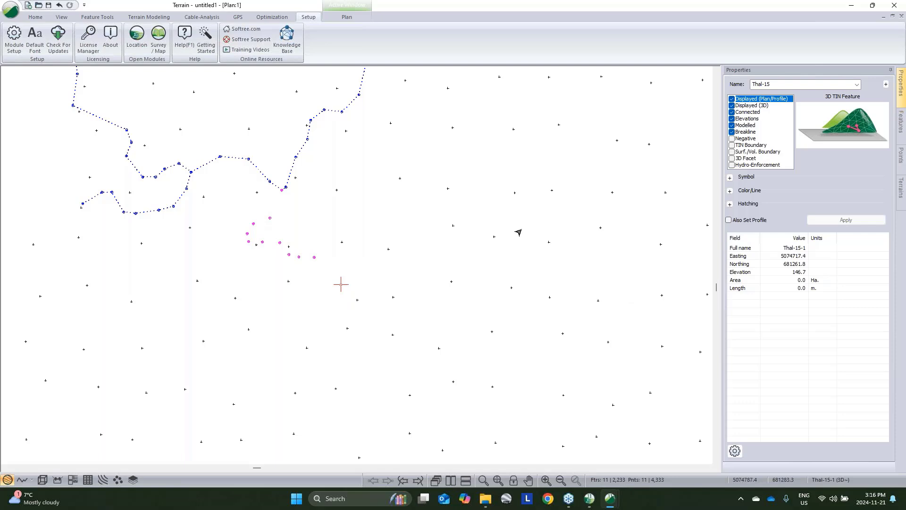
{"action": "key", "text": "ctrl+z"}
- Reselect the Thal-15 line and open the keyboard shortcut customization
{"action": "left_click", "coordinate": [310, 264]}
{"action": "left_click", "coordinate": [314, 257]}
{"action": "right_click", "coordinate": [410, 28]}
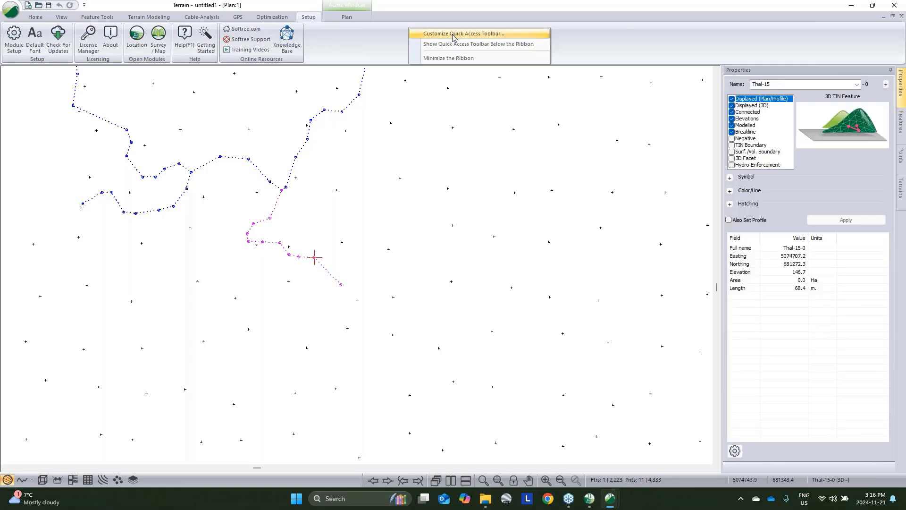
{"action": "left_click", "coordinate": [452, 34]}
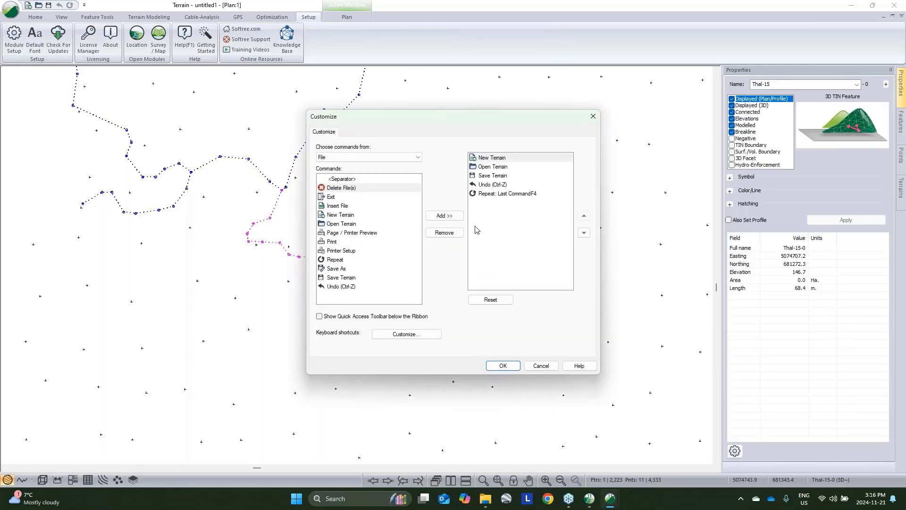
{"action": "left_click", "coordinate": [422, 334]}
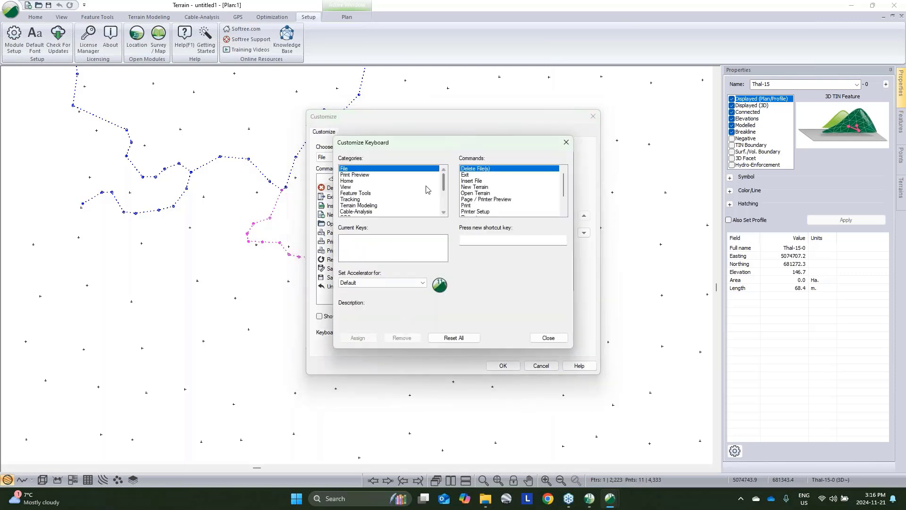
- Try to enter a new keyboard shortcut for the Break at All Points command in the Feature Tools category
{"action": "left_click", "coordinate": [367, 193]}
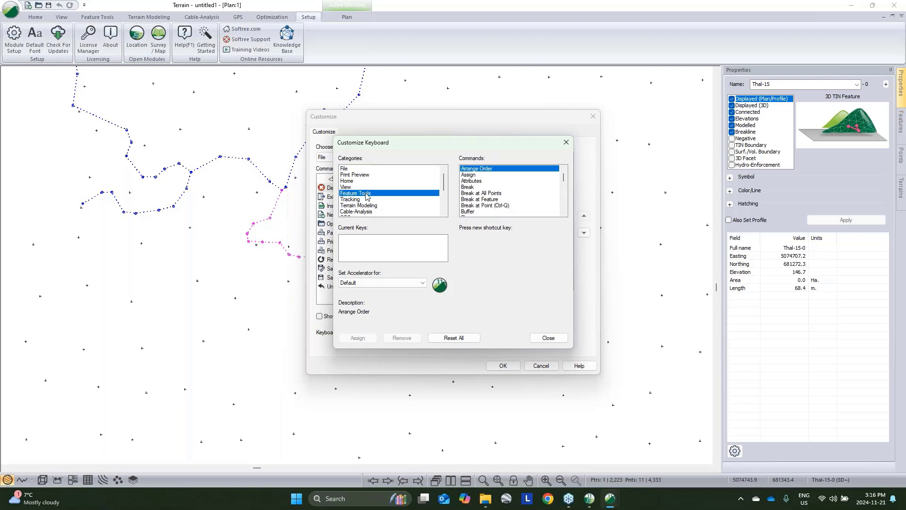
{"action": "left_click", "coordinate": [480, 193]}
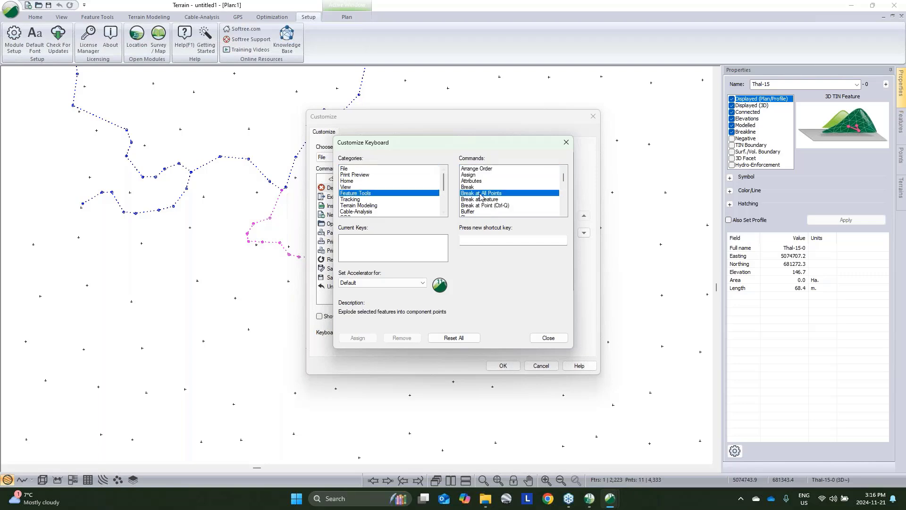
{"action": "left_click", "coordinate": [564, 242]}
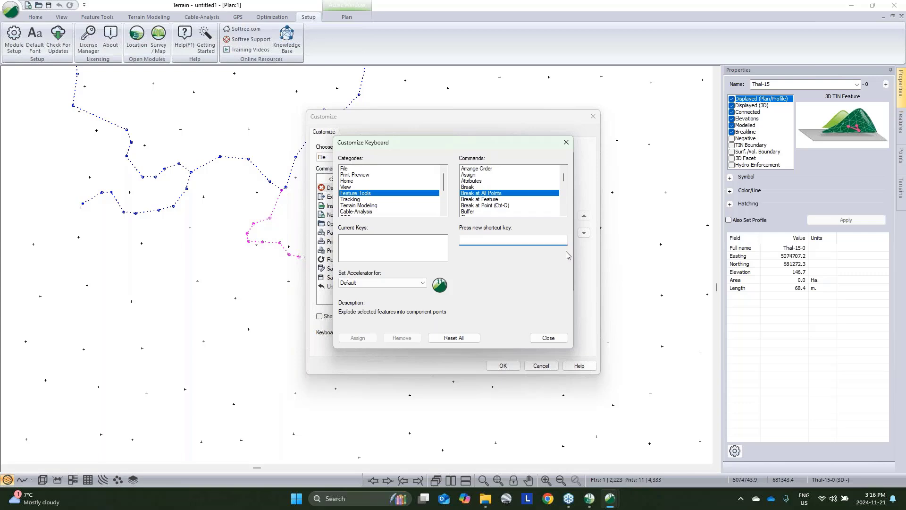
{"action": "key", "text": "ctrl+e"}
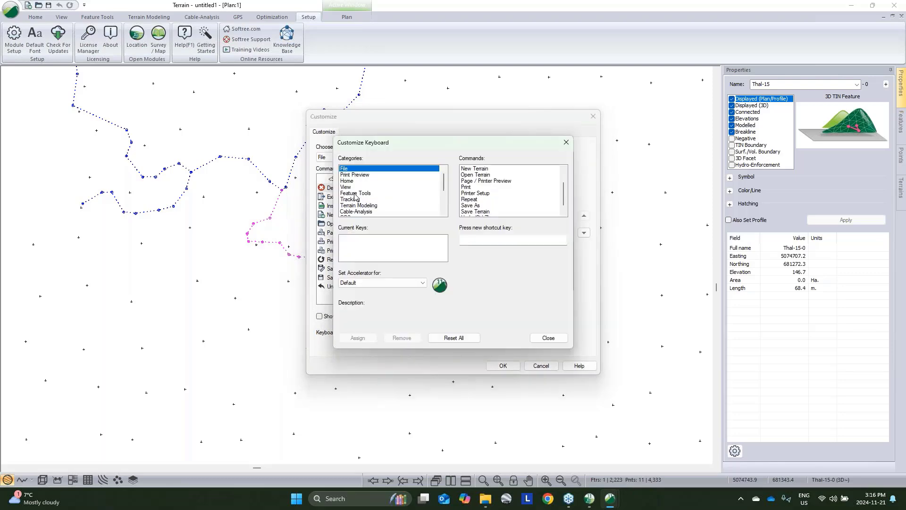
- Assign the shortcut Ctrl+Shift+Alt+Q to the Feature Tools command Break at All Points and accept the customization
{"action": "left_click", "coordinate": [356, 193]}
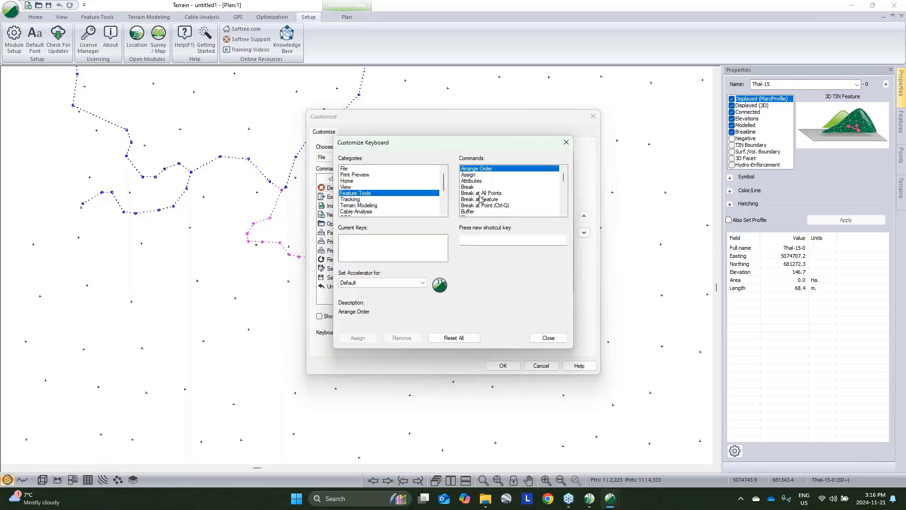
{"action": "left_click", "coordinate": [480, 193]}
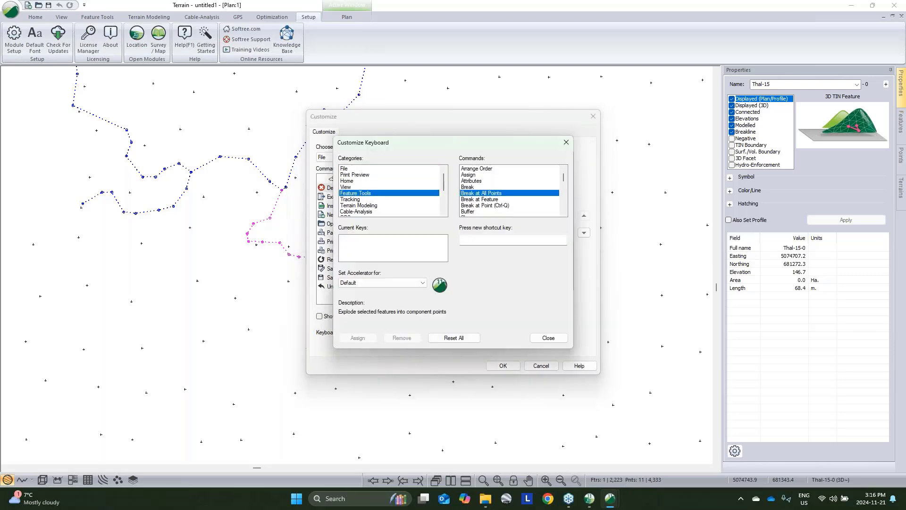
{"action": "left_click", "coordinate": [471, 240]}
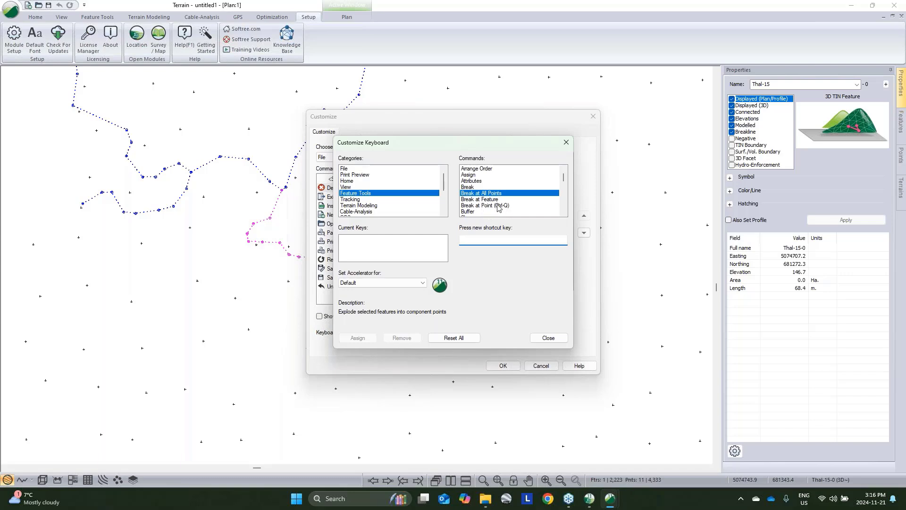
{"action": "left_click", "coordinate": [495, 200]}
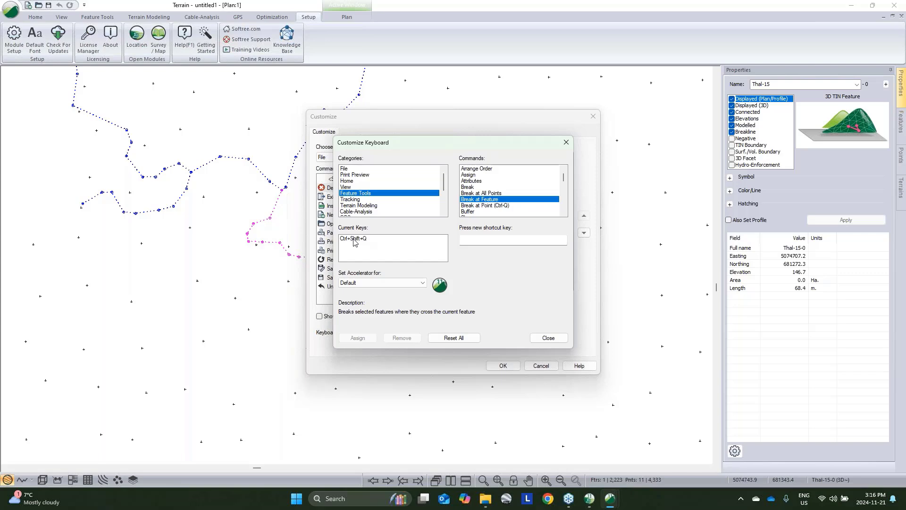
{"action": "left_click", "coordinate": [498, 195]}
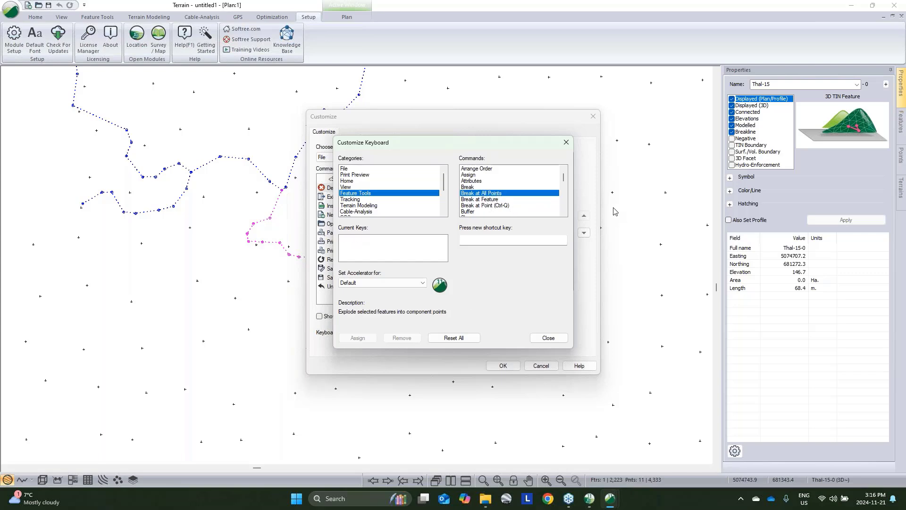
{"action": "left_click", "coordinate": [491, 240]}
{"action": "key", "text": "ctrl+shift+alt+q"}
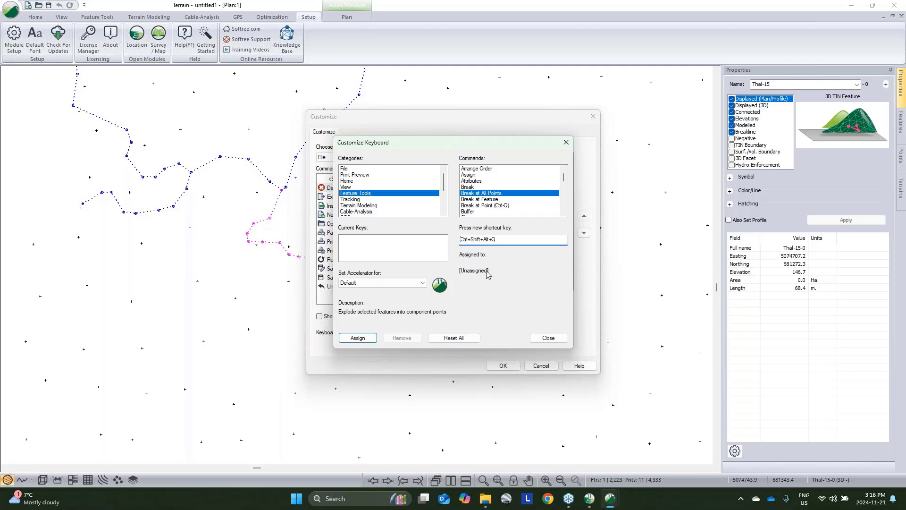
{"action": "left_click", "coordinate": [371, 339]}
{"action": "left_click", "coordinate": [549, 338]}
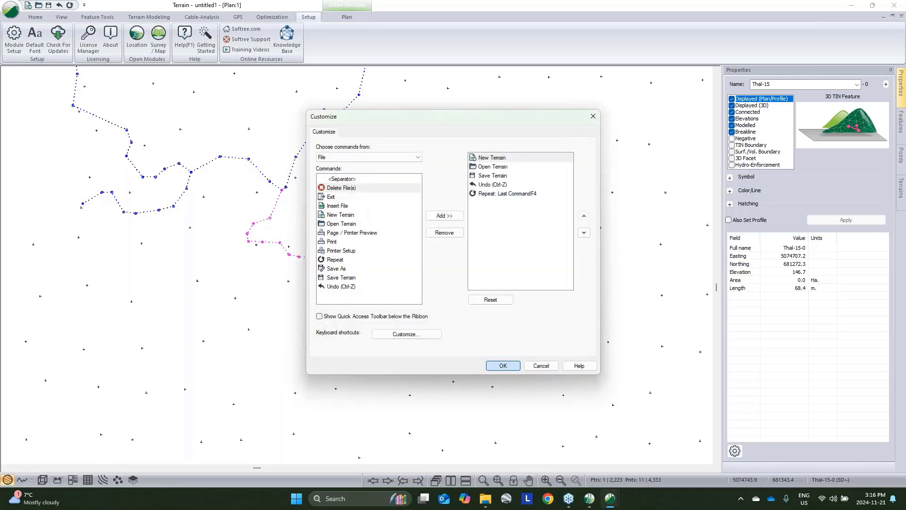
{"action": "left_click", "coordinate": [503, 366]}
- Explode the Thal-15 line into its individual points
{"action": "left_click", "coordinate": [333, 257]}
{"action": "left_click", "coordinate": [330, 273]}
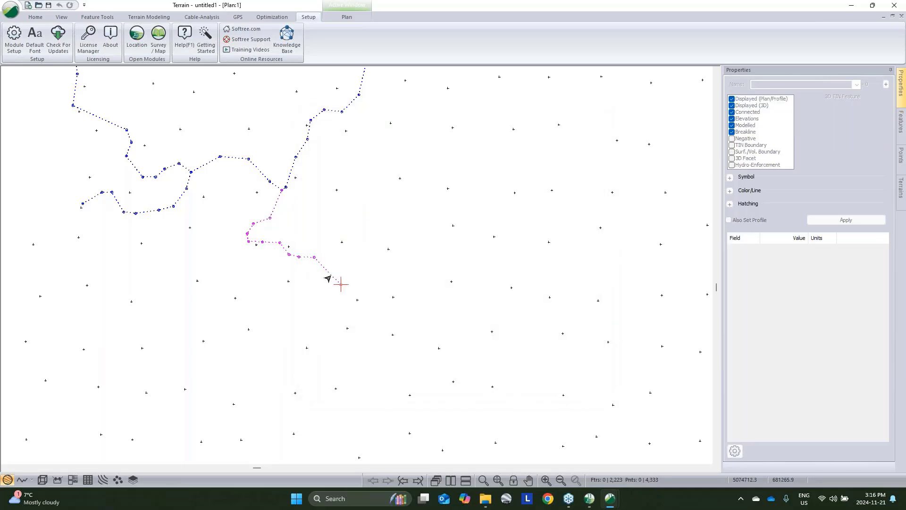
{"action": "key", "text": "alt+e"}
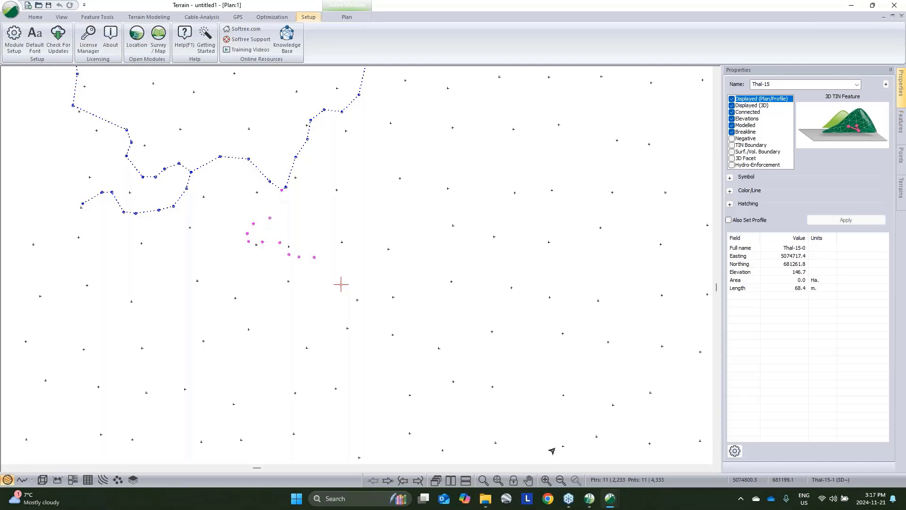
- Join the six Thal-15 points on the direct path from the loose end up toward the stream junction, skipping the side loop
{"action": "middle_click_drag", "start_coordinate": [344, 275], "coordinate": [366, 301]}
{"action": "left_click", "coordinate": [366, 299]}
{"action": "left_click", "coordinate": [361, 313]}
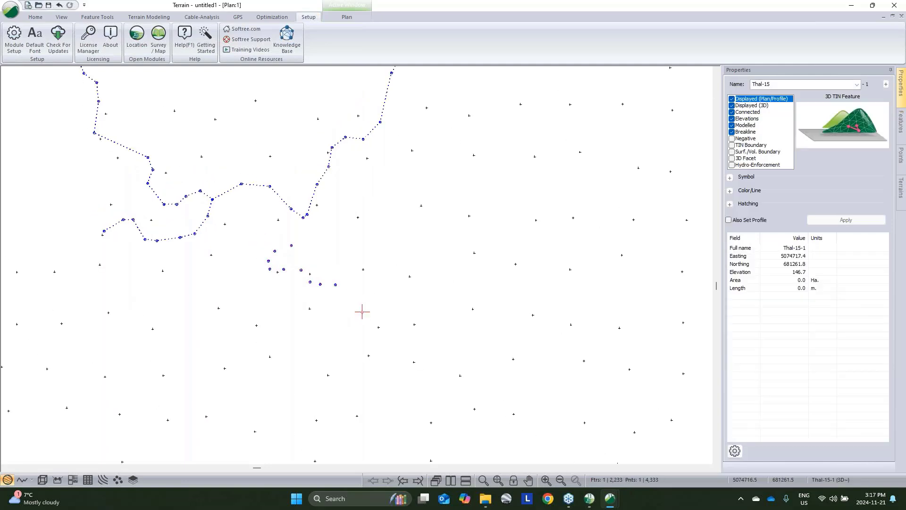
{"action": "left_click", "coordinate": [335, 286], "text": "ctrl"}
{"action": "left_click", "coordinate": [320, 283], "text": "ctrl"}
{"action": "left_click", "coordinate": [310, 281], "text": "ctrl"}
{"action": "left_click", "coordinate": [301, 270], "text": "ctrl"}
{"action": "left_click", "coordinate": [291, 246], "text": "ctrl"}
{"action": "key", "text": "j"}
- Extend the joined Thal-15 line to the existing stream junction and return to selecting features
{"action": "right_click", "coordinate": [336, 238]}
{"action": "left_click", "coordinate": [348, 246]}
{"action": "left_click", "coordinate": [303, 217]}
{"action": "right_click", "coordinate": [304, 217]}
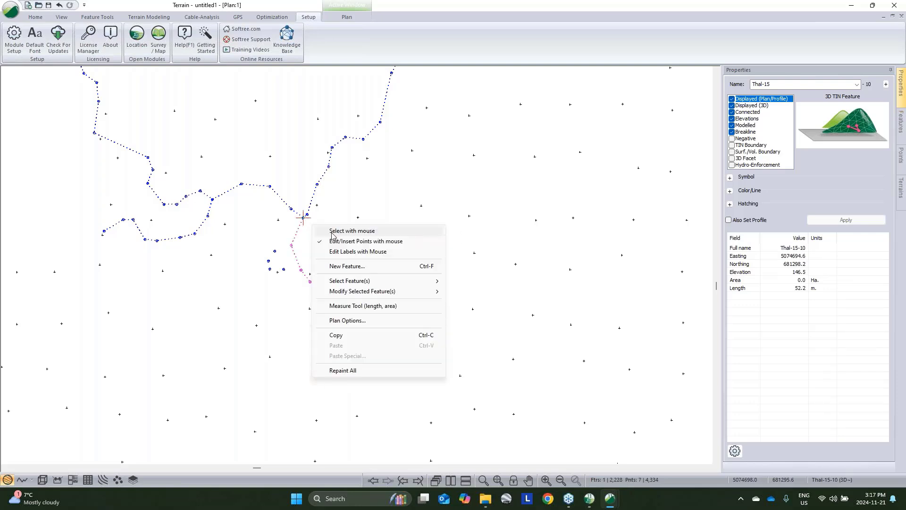
{"action": "left_click", "coordinate": [333, 231]}
- Join the four remaining loose Thal-15 points of the side loop into one line
{"action": "left_click_drag", "start_coordinate": [264, 237], "coordinate": [276, 275]}
{"action": "left_click", "coordinate": [283, 269], "text": "ctrl"}
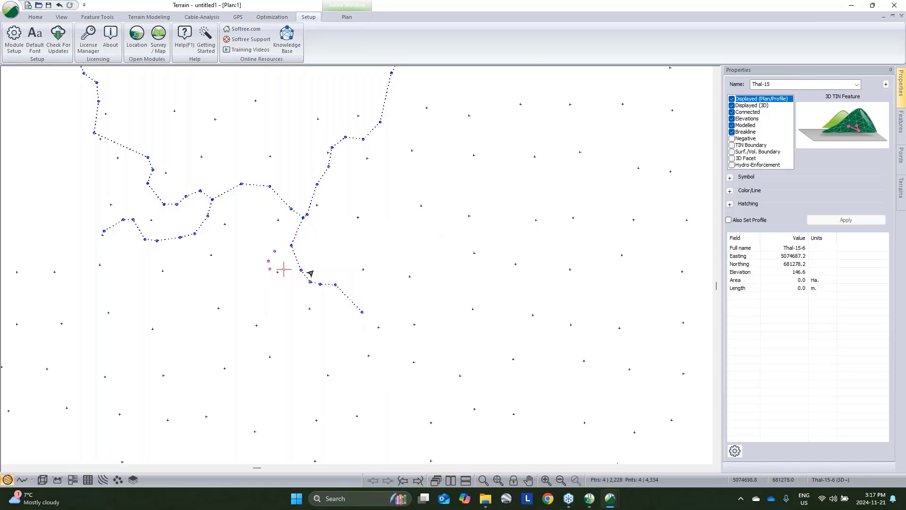
{"action": "key", "text": "j"}
- Extend the side branch to the nearby vertex of the main Thal-15 line and return to selecting features
{"action": "right_click", "coordinate": [302, 241]}
{"action": "left_click", "coordinate": [316, 257]}
{"action": "left_click", "coordinate": [291, 246]}
{"action": "right_click", "coordinate": [310, 240]}
{"action": "left_click", "coordinate": [323, 248]}
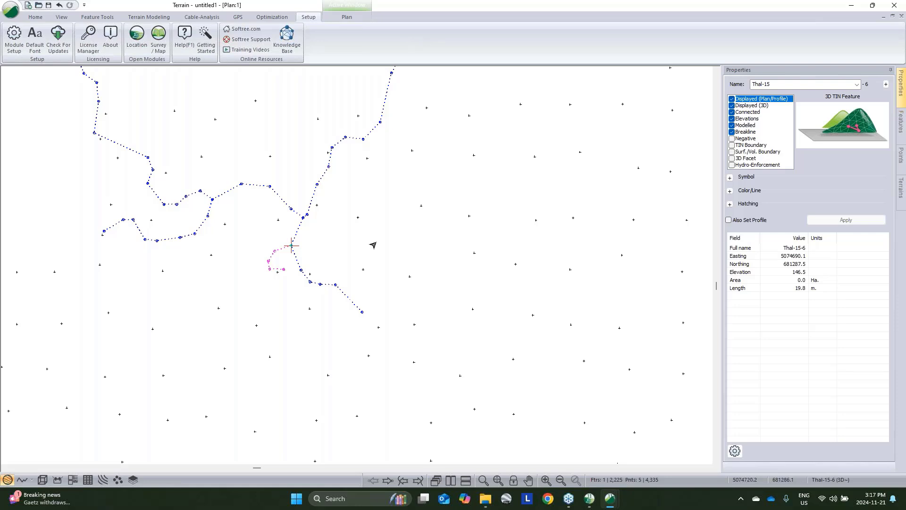
{"action": "right_click", "coordinate": [408, 176]}
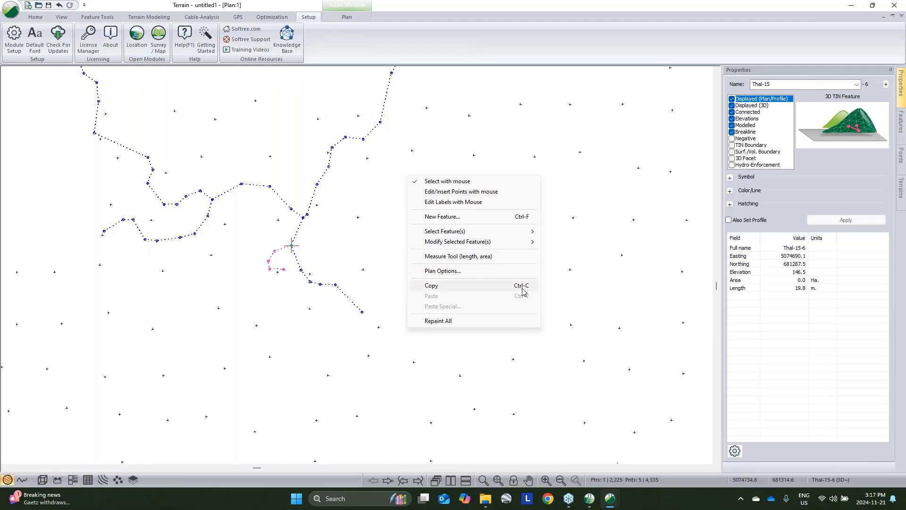
{"action": "left_click", "coordinate": [565, 294]}
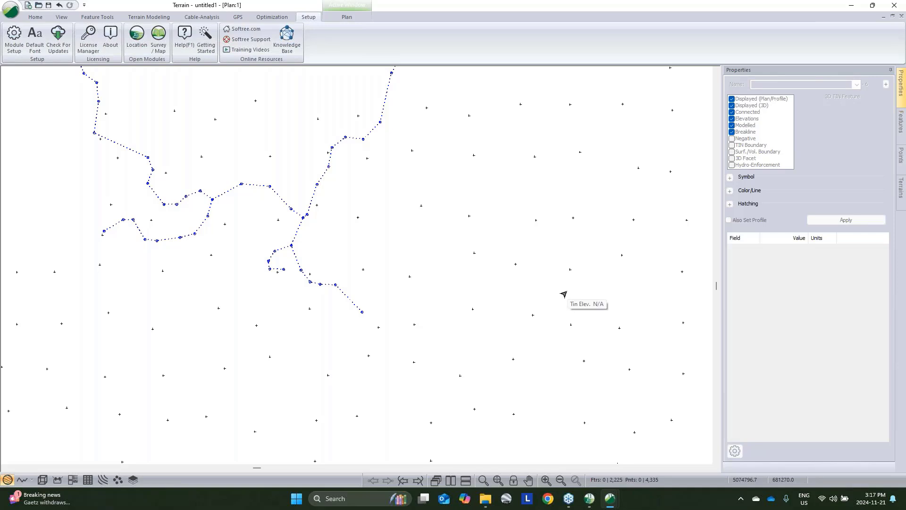
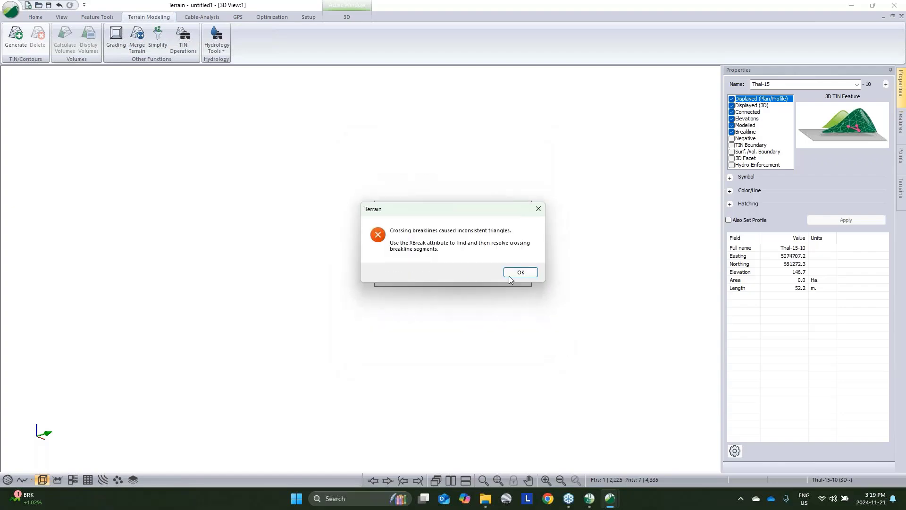
- Finish generating the TIN and examine the surface in 3D around the flat pit area beside the road
{"action": "left_click", "coordinate": [520, 272]}
{"action": "left_click", "coordinate": [504, 480]}
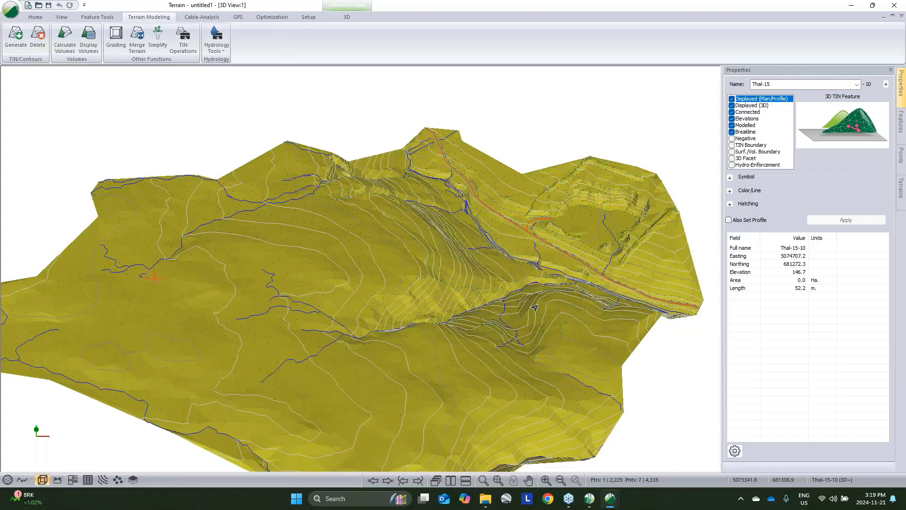
{"action": "middle_click_drag", "start_coordinate": [596, 278], "coordinate": [562, 256]}
{"action": "scroll", "coordinate": [540, 351], "scroll_direction": "up", "scroll_amount": 4}
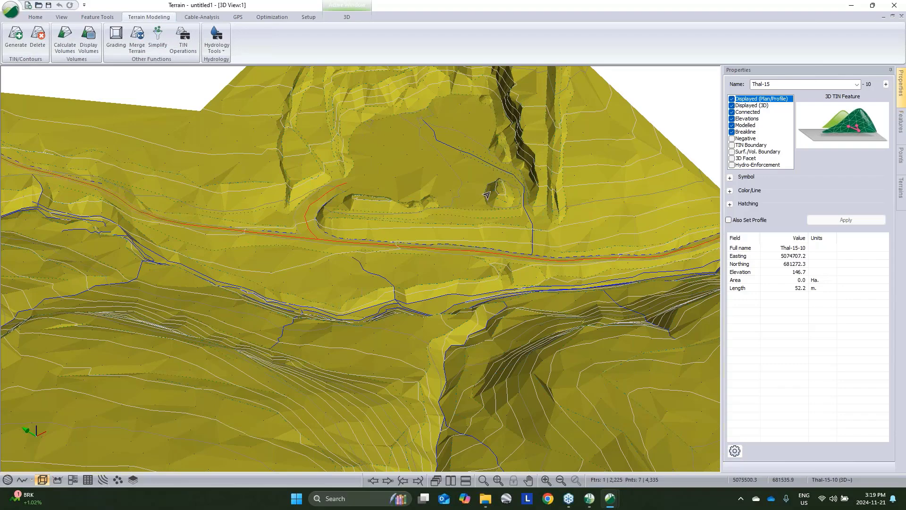
{"action": "scroll", "coordinate": [543, 319], "scroll_direction": "up", "scroll_amount": 5}
- Select the BOB line around the small mound in the pit and check its area in the feature properties
{"action": "left_click", "coordinate": [526, 306]}
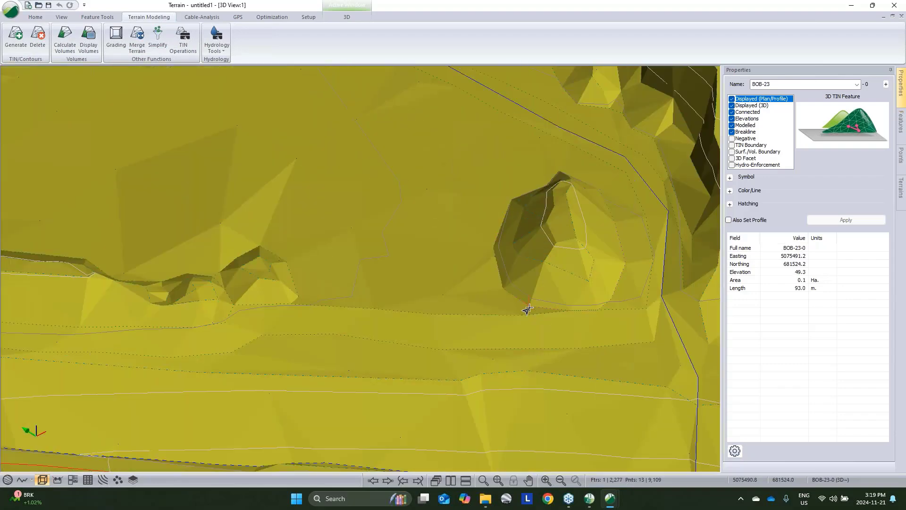
{"action": "middle_click_drag", "start_coordinate": [635, 237], "coordinate": [425, 229]}
{"action": "middle_click_drag", "start_coordinate": [543, 305], "coordinate": [523, 223]}
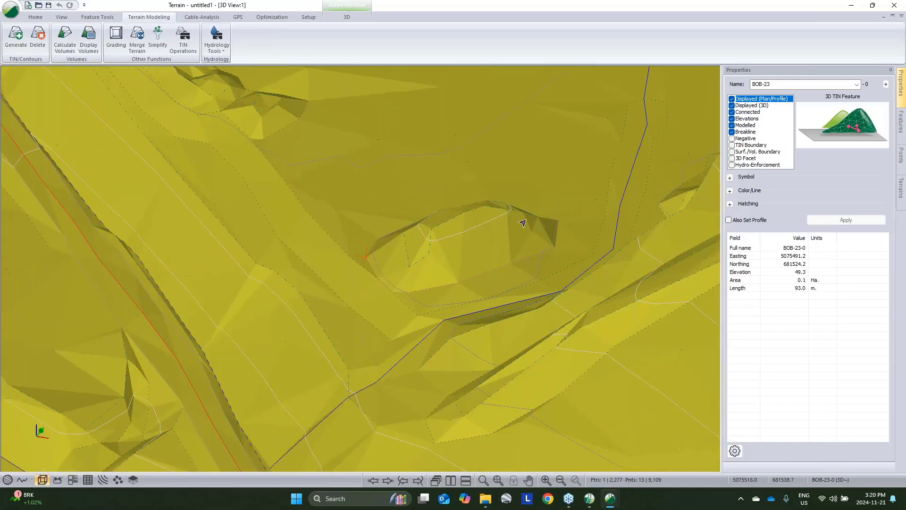
{"action": "left_click", "coordinate": [804, 282]}
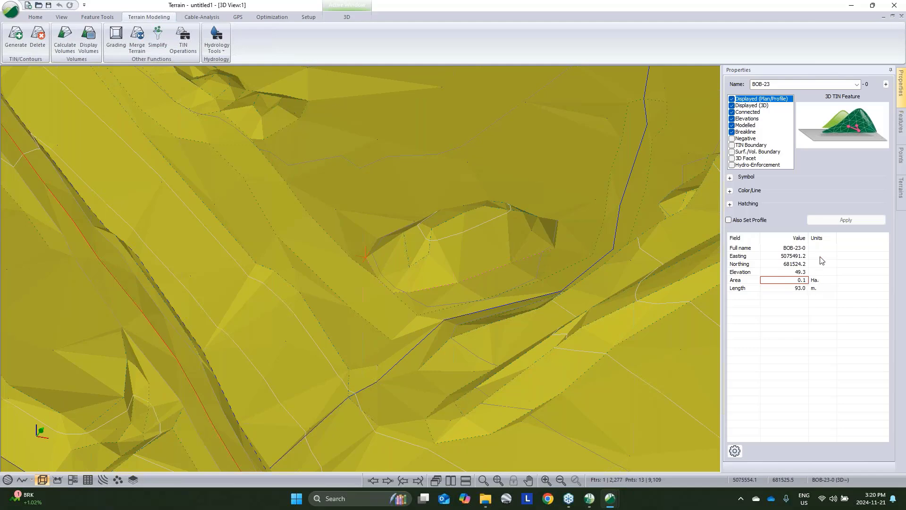
- Add the Sq.Units geometry field to the displayed feature properties and check the mound line's area in square metres
{"action": "left_click", "coordinate": [739, 452]}
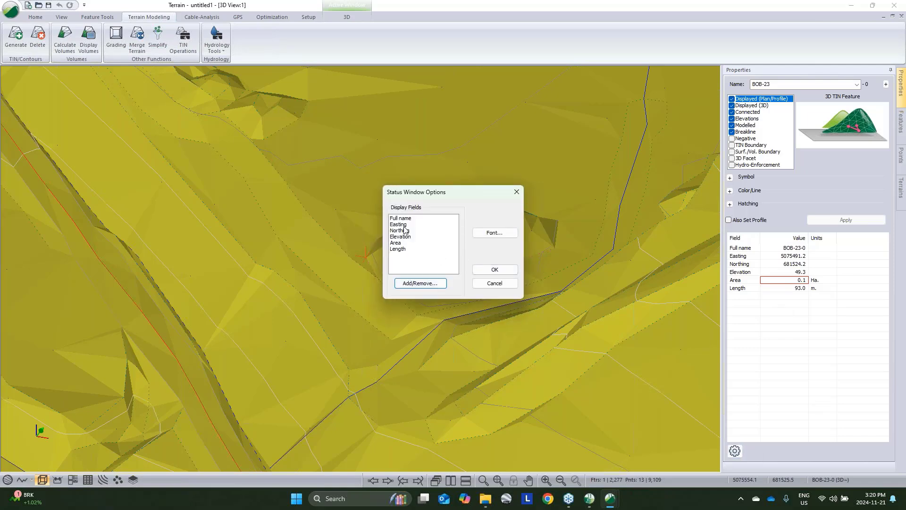
{"action": "left_click", "coordinate": [417, 283]}
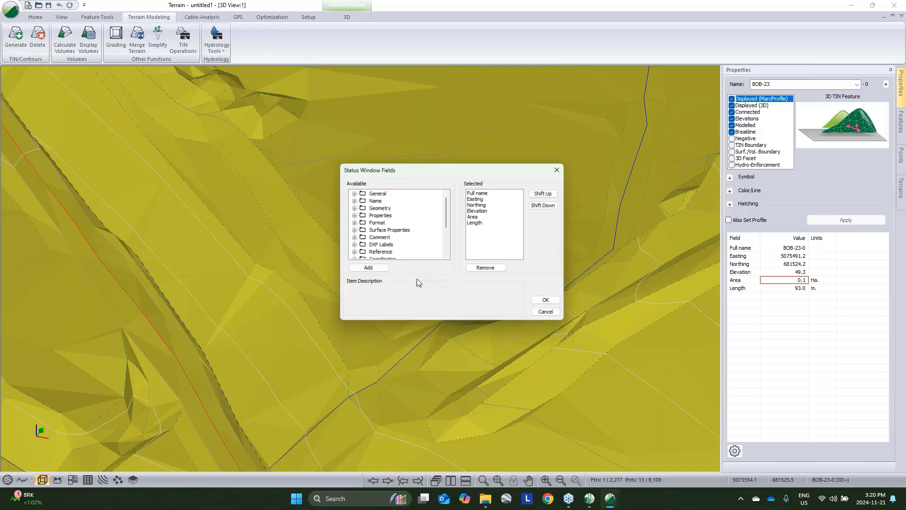
{"action": "left_click", "coordinate": [352, 208]}
{"action": "scroll", "coordinate": [391, 232], "scroll_direction": "down", "scroll_amount": 1}
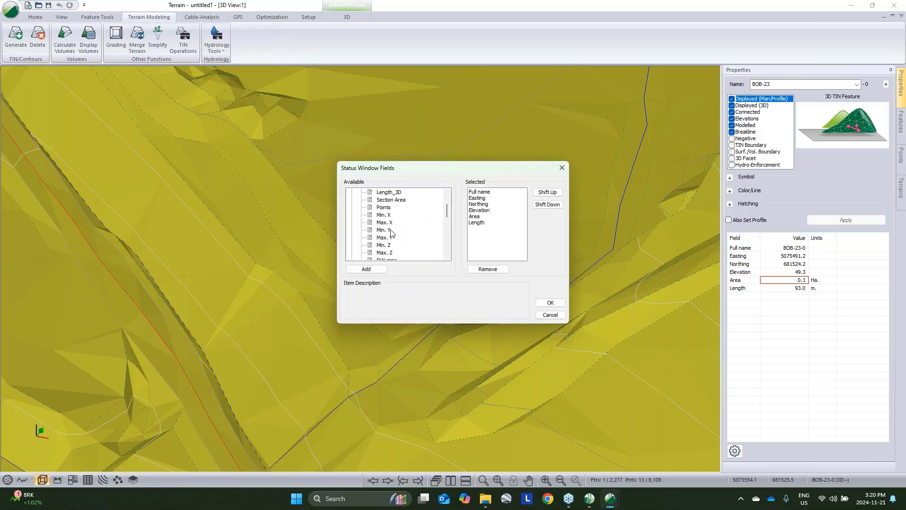
{"action": "scroll", "coordinate": [391, 232], "scroll_direction": "down", "scroll_amount": 2}
{"action": "left_click", "coordinate": [390, 223]}
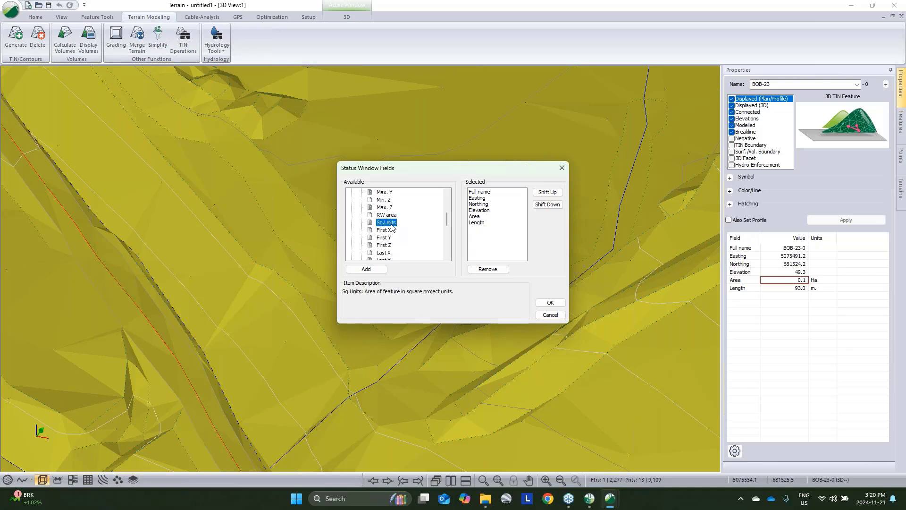
{"action": "double_click", "coordinate": [391, 223]}
{"action": "left_click", "coordinate": [550, 302]}
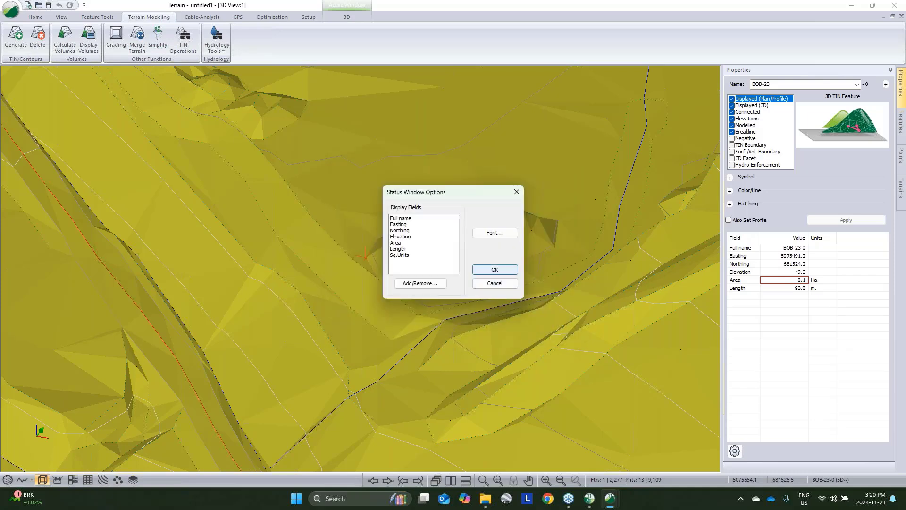
{"action": "left_click", "coordinate": [495, 269]}
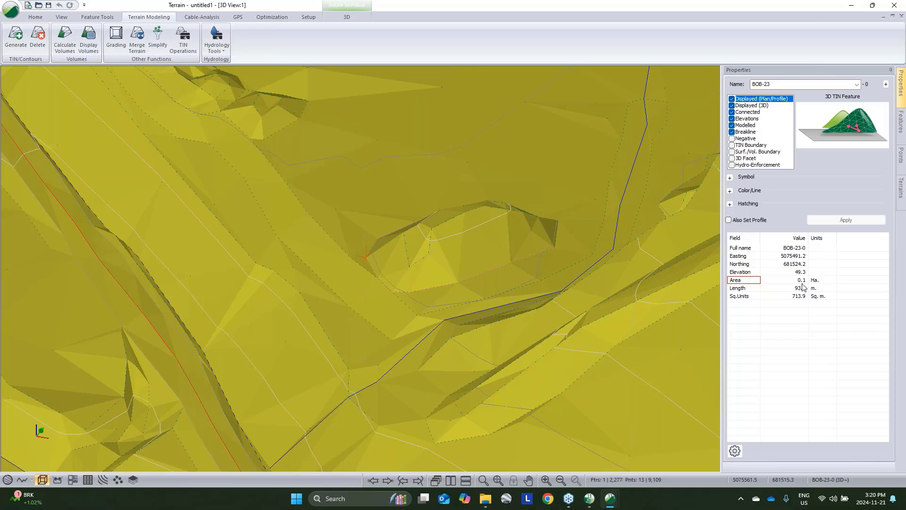
{"action": "left_click", "coordinate": [798, 296]}
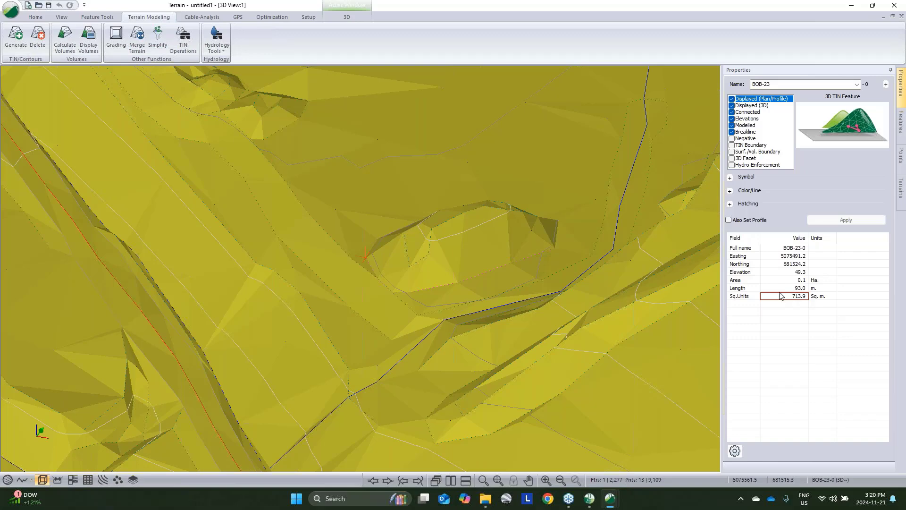
{"action": "middle_click_drag", "start_coordinate": [509, 240], "coordinate": [479, 191]}
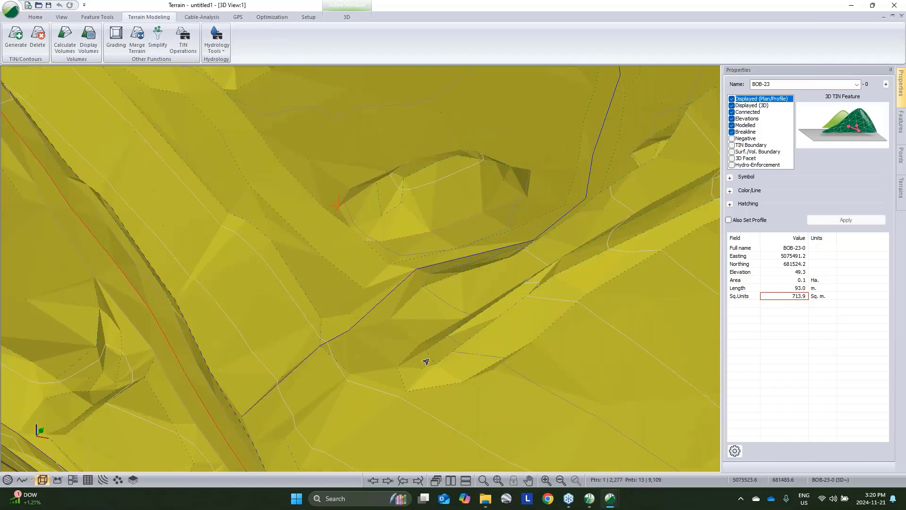
{"action": "middle_click_drag", "start_coordinate": [429, 349], "coordinate": [432, 274]}
{"action": "left_click", "coordinate": [735, 451]}
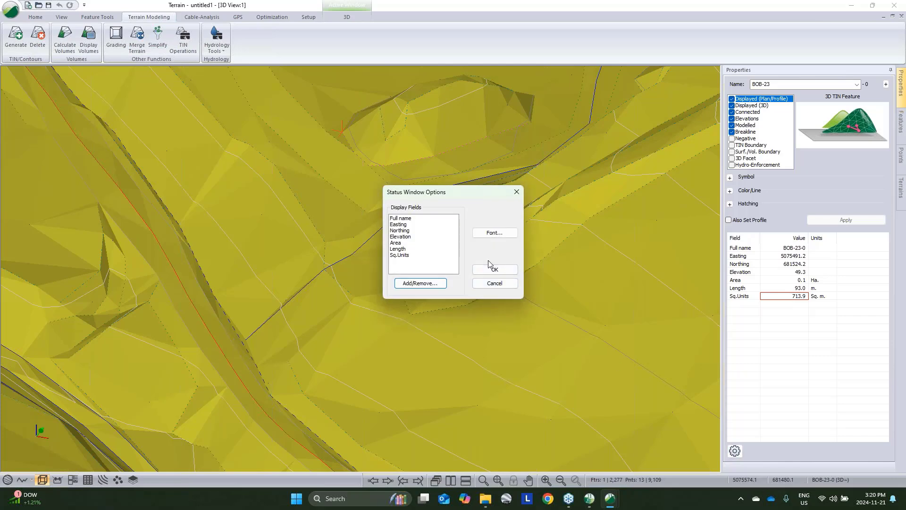
{"action": "left_click", "coordinate": [421, 284]}
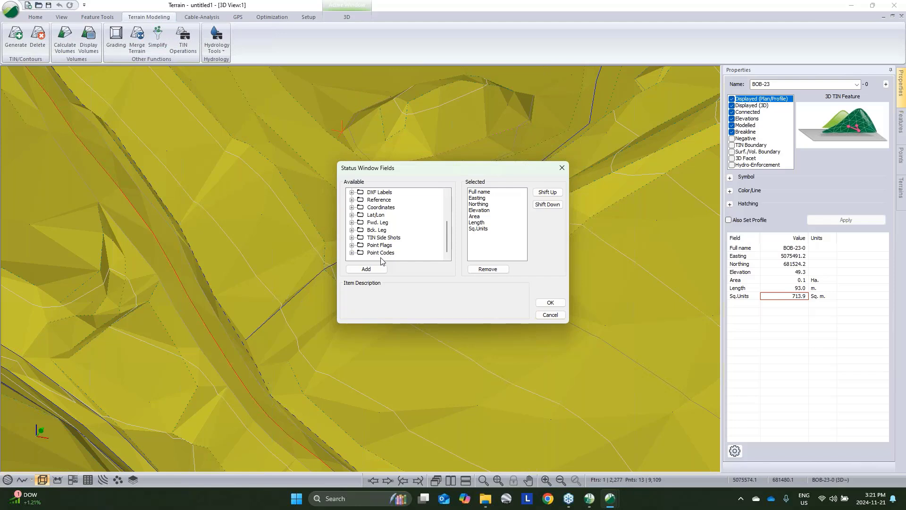
{"action": "left_click", "coordinate": [352, 253]}
{"action": "double_click", "coordinate": [360, 238]}
{"action": "left_click", "coordinate": [550, 315]}
{"action": "left_click", "coordinate": [495, 283]}
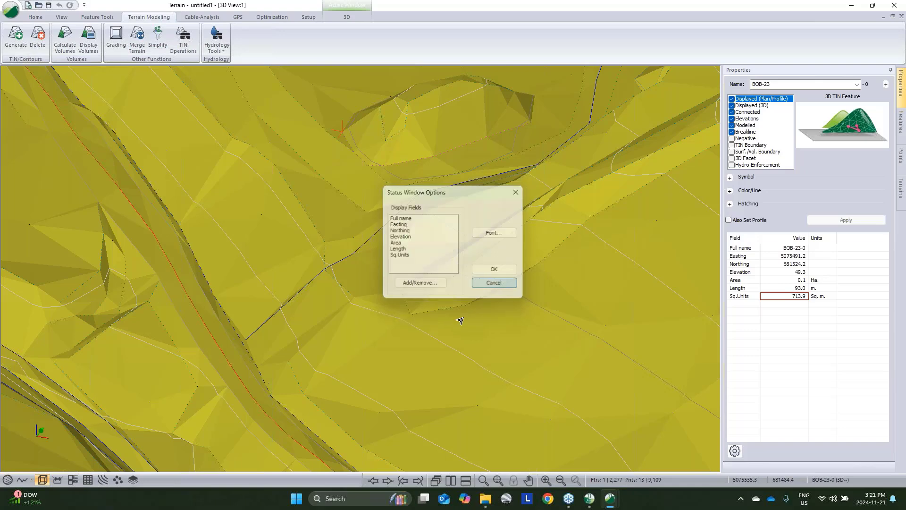
- Select the D-1 line beside the road and add the forward-leg Slope (n) field to the selected status fields
{"action": "middle_click_drag", "start_coordinate": [465, 325], "coordinate": [330, 303]}
{"action": "left_click", "coordinate": [327, 300]}
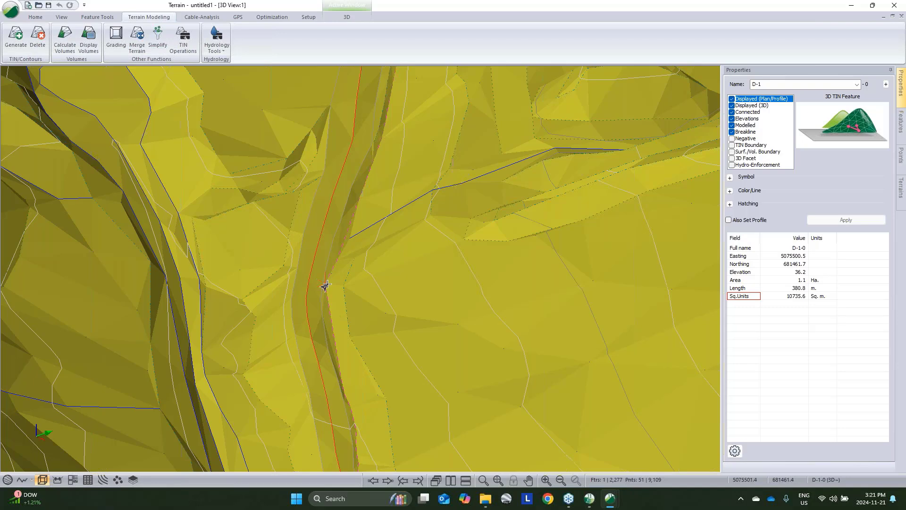
{"action": "left_click", "coordinate": [735, 451]}
{"action": "left_click", "coordinate": [420, 285]}
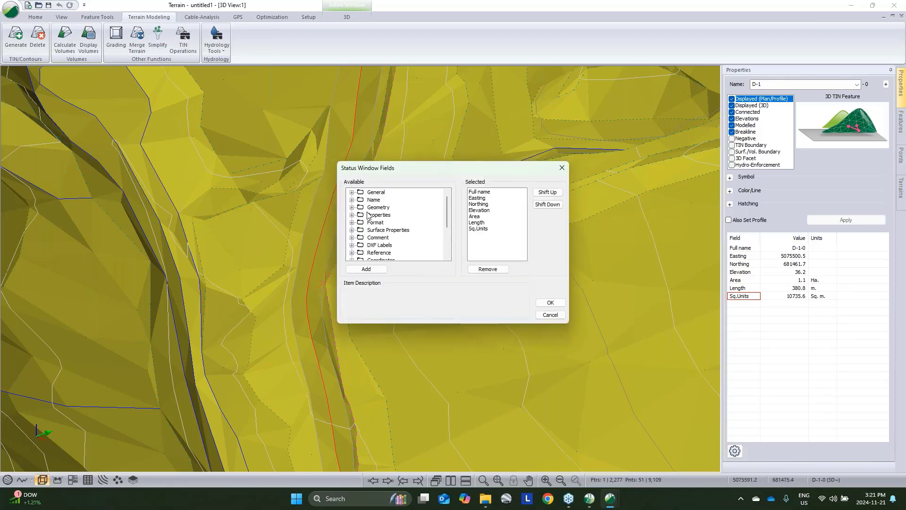
{"action": "scroll", "coordinate": [380, 238], "scroll_direction": "down", "scroll_amount": 1}
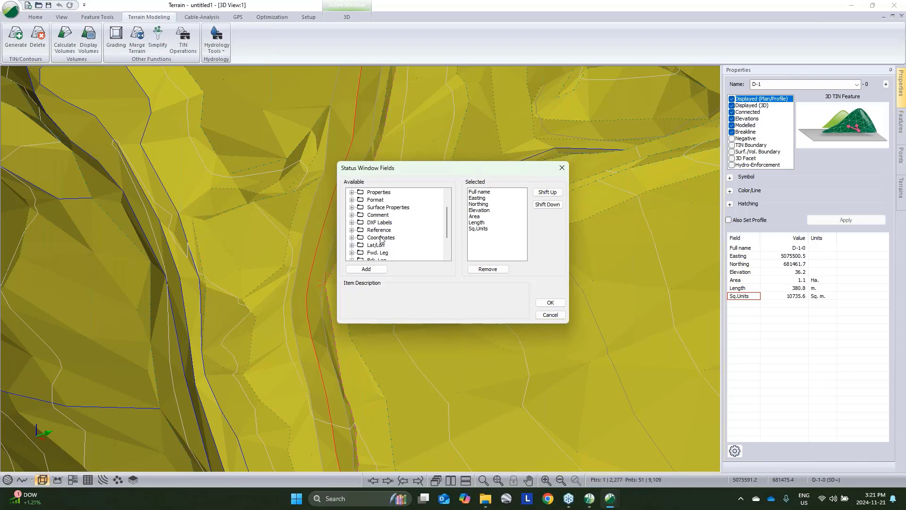
{"action": "scroll", "coordinate": [381, 240], "scroll_direction": "down", "scroll_amount": 1}
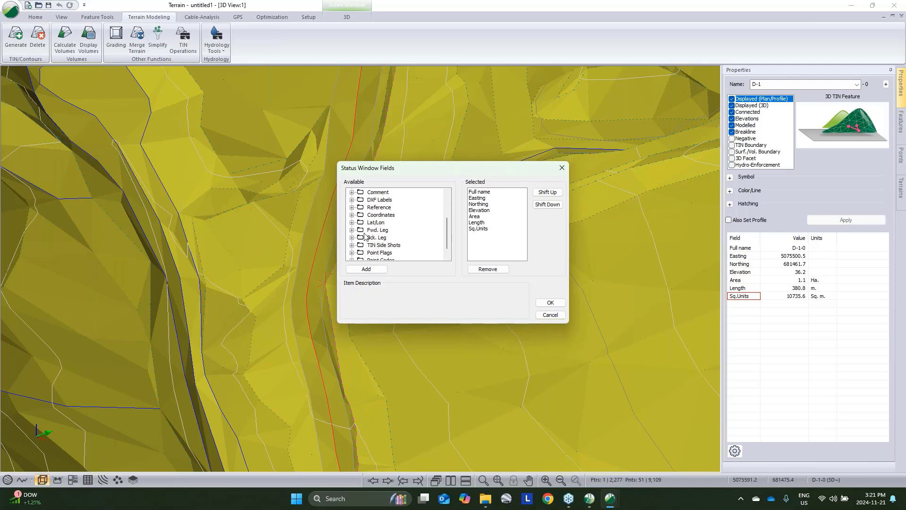
{"action": "left_click", "coordinate": [354, 231]}
{"action": "double_click", "coordinate": [383, 224]}
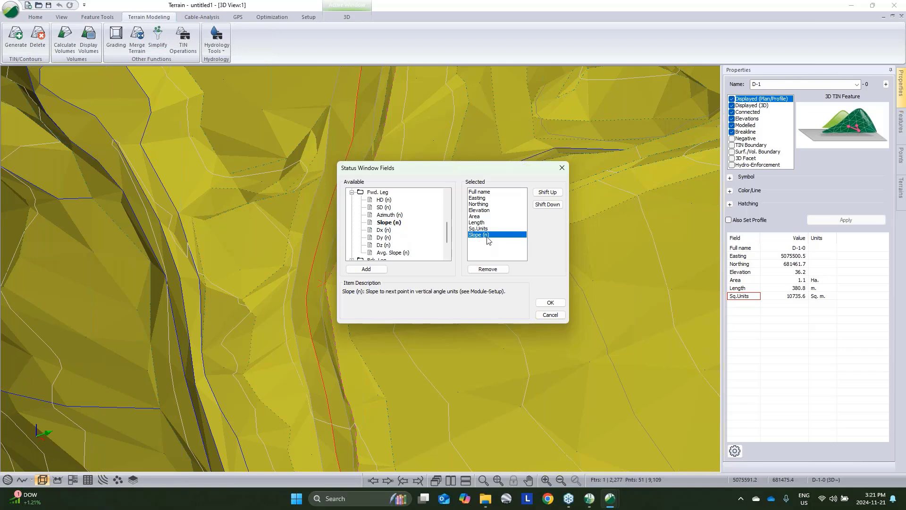
- Add the back-leg Slope (p) field, apply the field list and check the slopes at the selected D-1 point
{"action": "scroll", "coordinate": [369, 240], "scroll_direction": "down", "scroll_amount": 1}
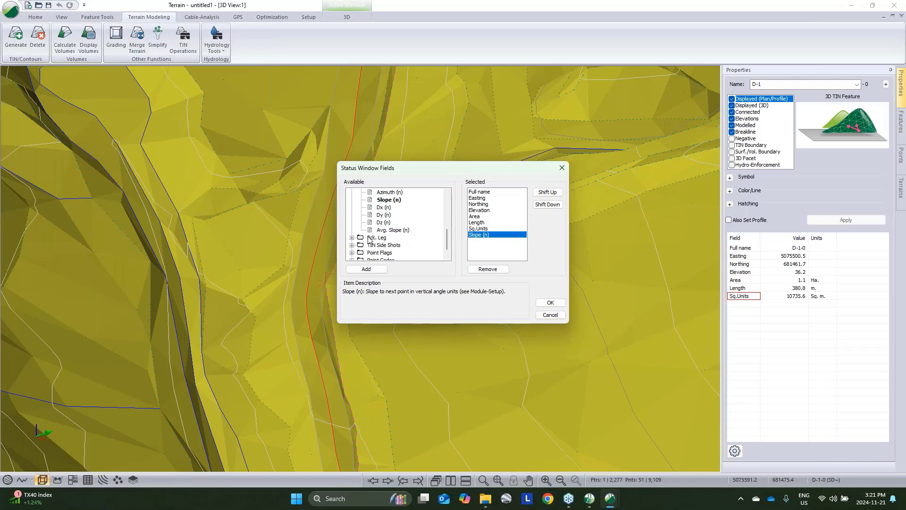
{"action": "double_click", "coordinate": [369, 240]}
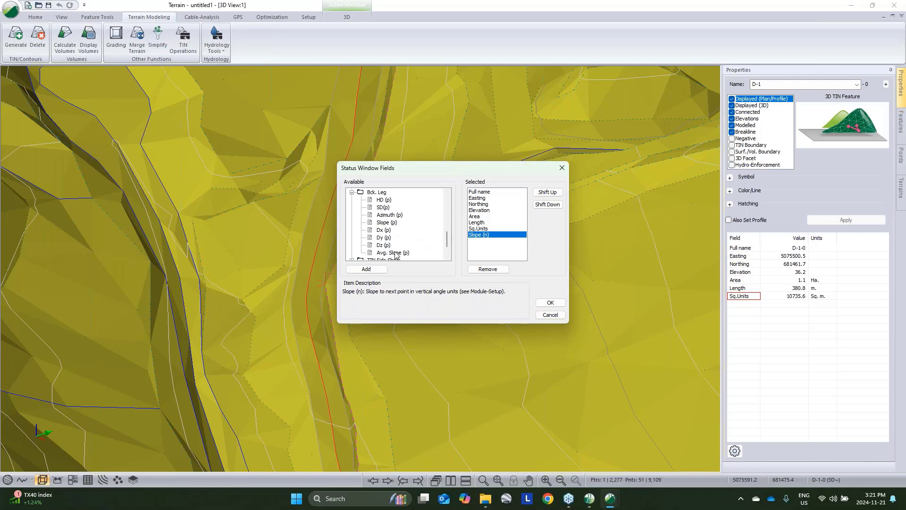
{"action": "double_click", "coordinate": [388, 222]}
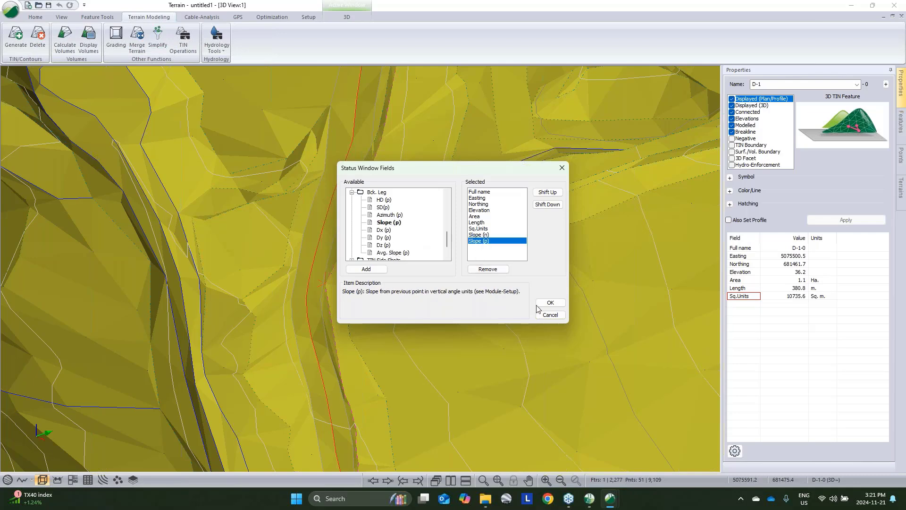
{"action": "left_click", "coordinate": [539, 304]}
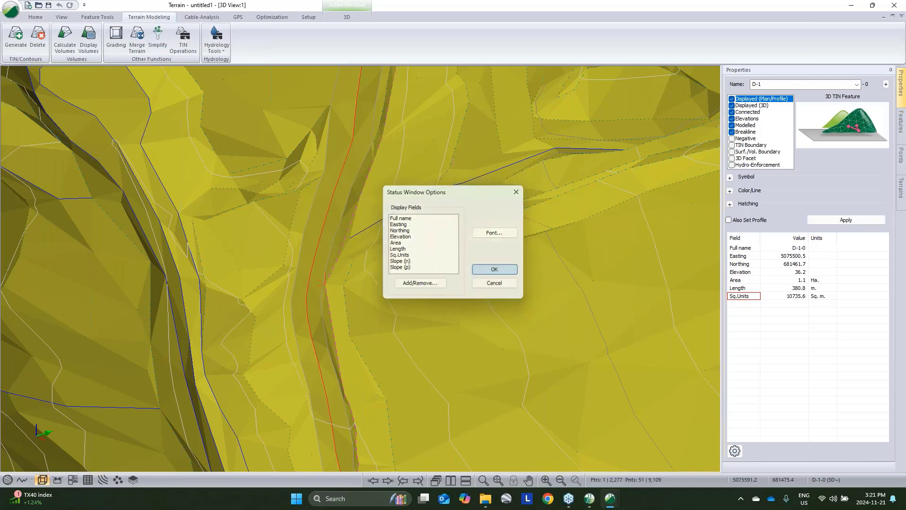
{"action": "key", "text": "Return"}
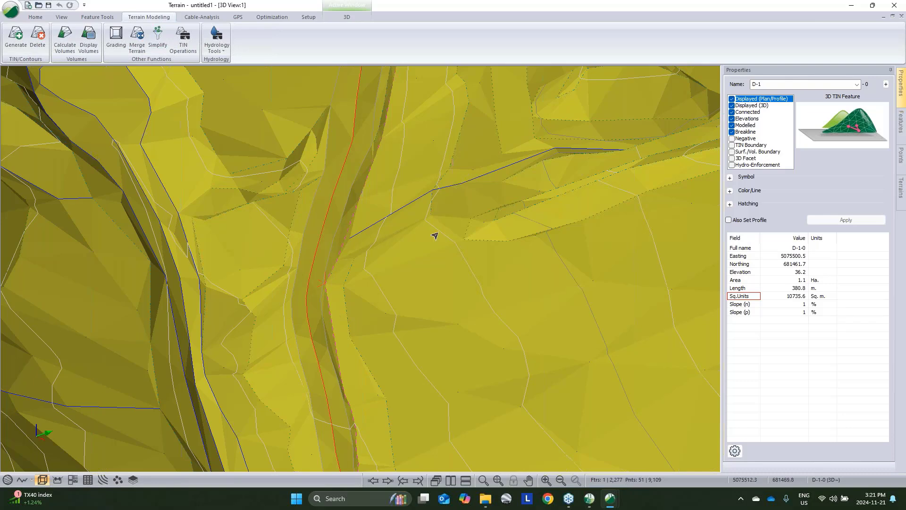
{"action": "left_click", "coordinate": [801, 312]}
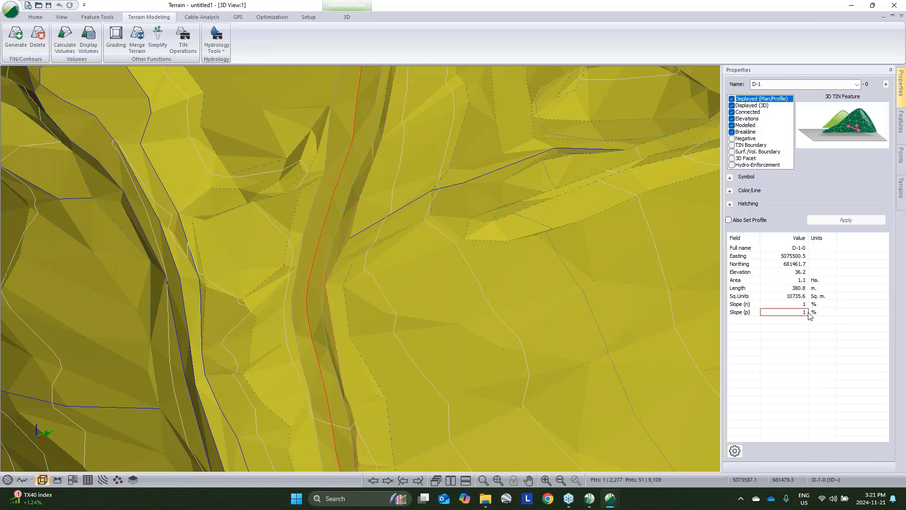
- Set the reporting accuracy for slopes to 3 decimals in the module setup and check both D-1 slope values
{"action": "left_click", "coordinate": [300, 21]}
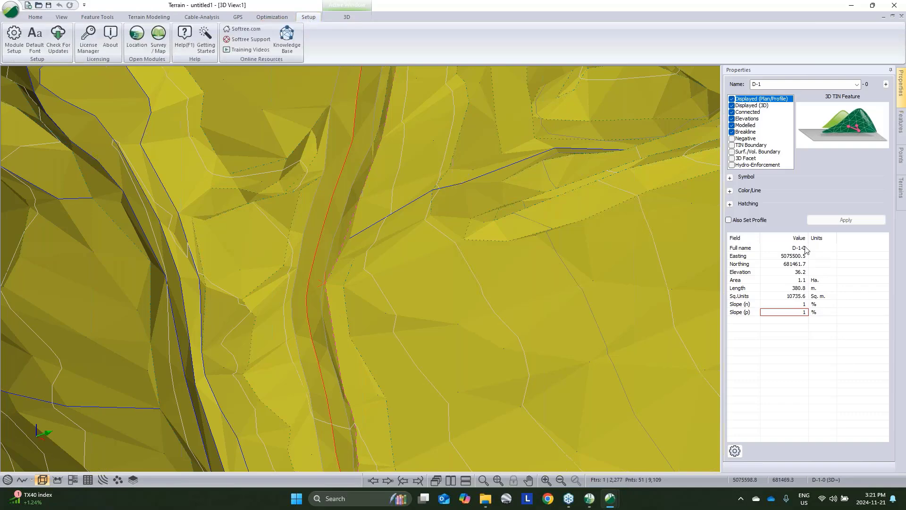
{"action": "left_click", "coordinate": [13, 40]}
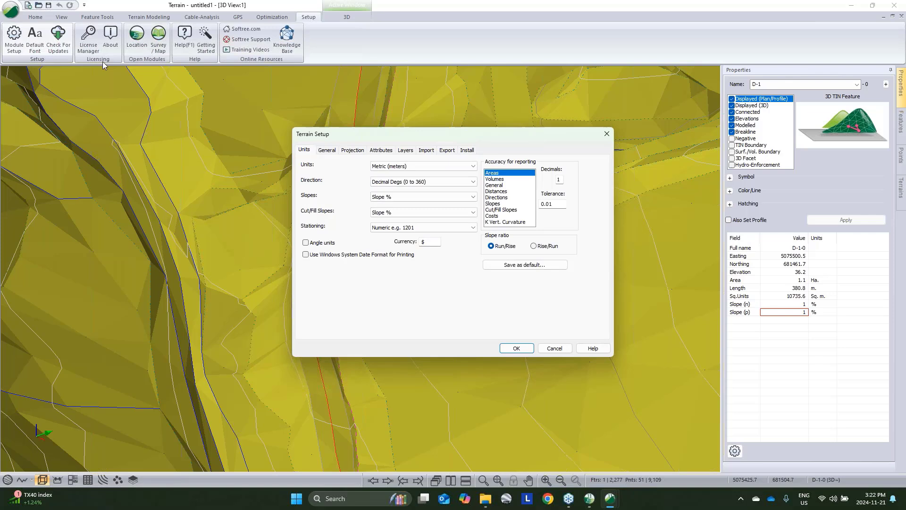
{"action": "left_click", "coordinate": [498, 204]}
{"action": "double_click", "coordinate": [558, 179]}
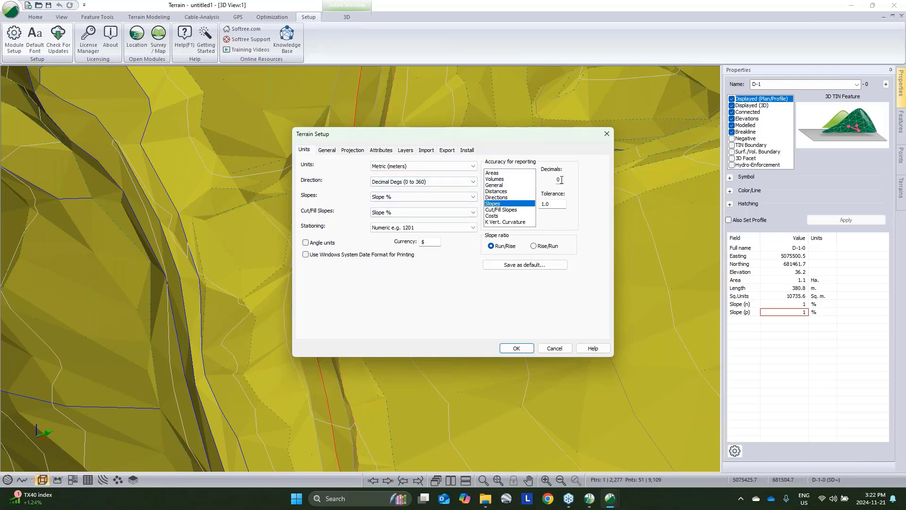
{"action": "type", "text": "3"}
{"action": "left_click", "coordinate": [525, 351]}
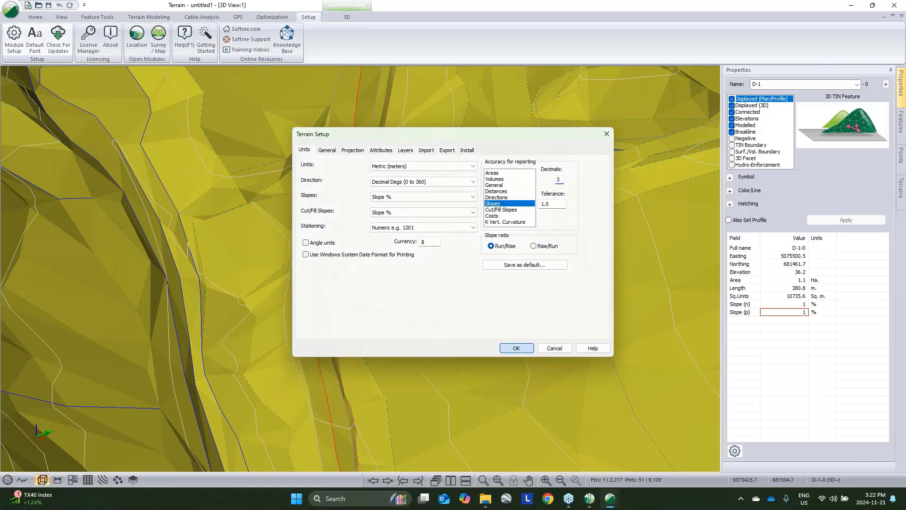
{"action": "left_click", "coordinate": [803, 313]}
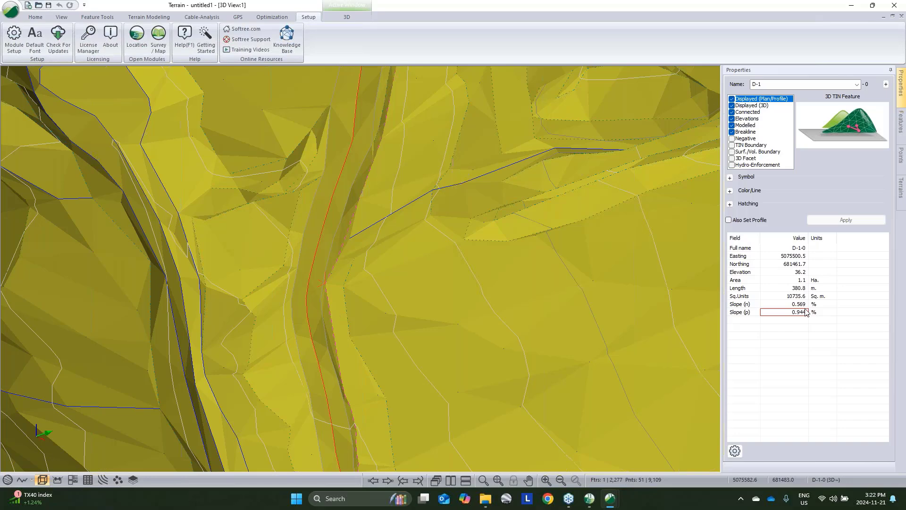
{"action": "left_click", "coordinate": [806, 304]}
- Select the end point of the BOB-22 line near the mound and check its slope properties
{"action": "left_click_drag", "start_coordinate": [516, 309], "coordinate": [501, 221]}
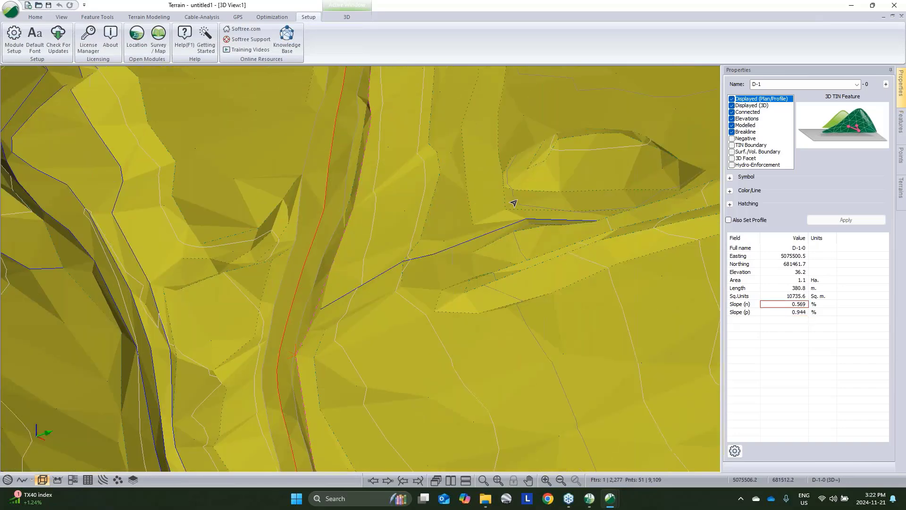
{"action": "mouse_move", "coordinate": [514, 204]}
{"action": "left_click", "coordinate": [464, 213]}
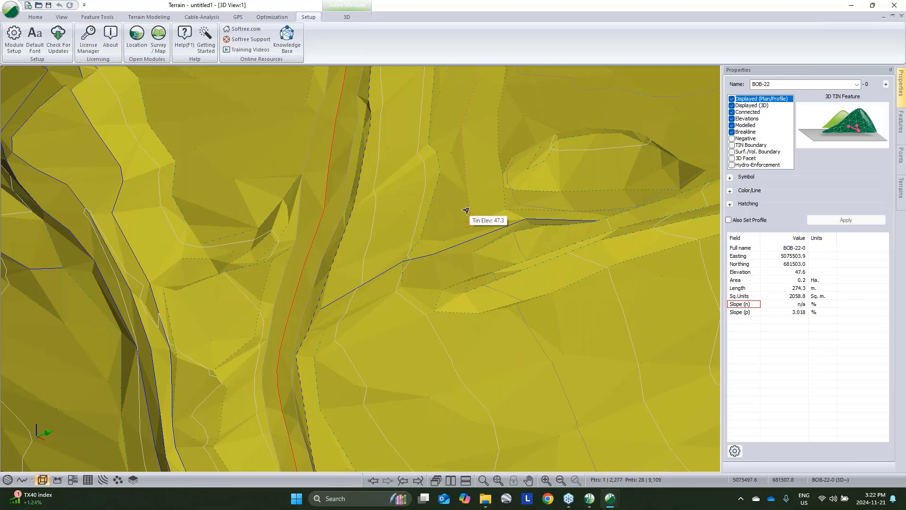
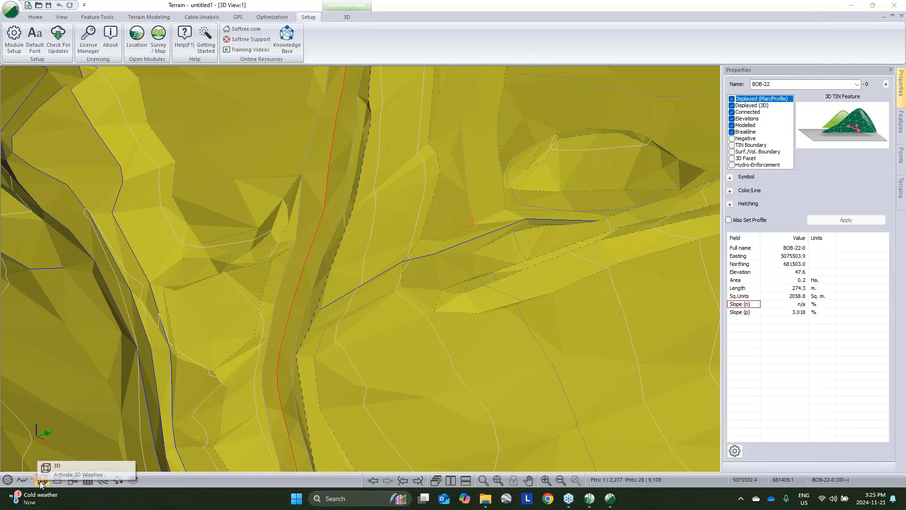
{"action": "left_click", "coordinate": [98, 19]}
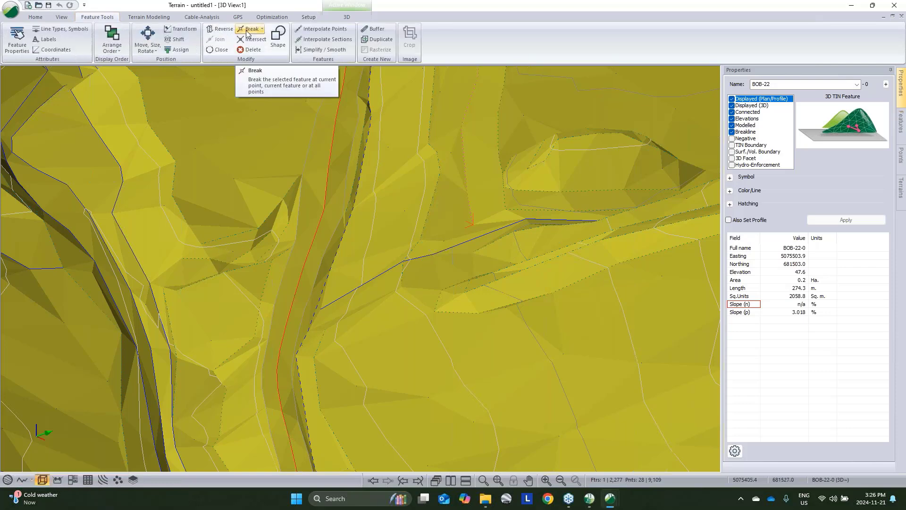
{"action": "left_click", "coordinate": [62, 17]}
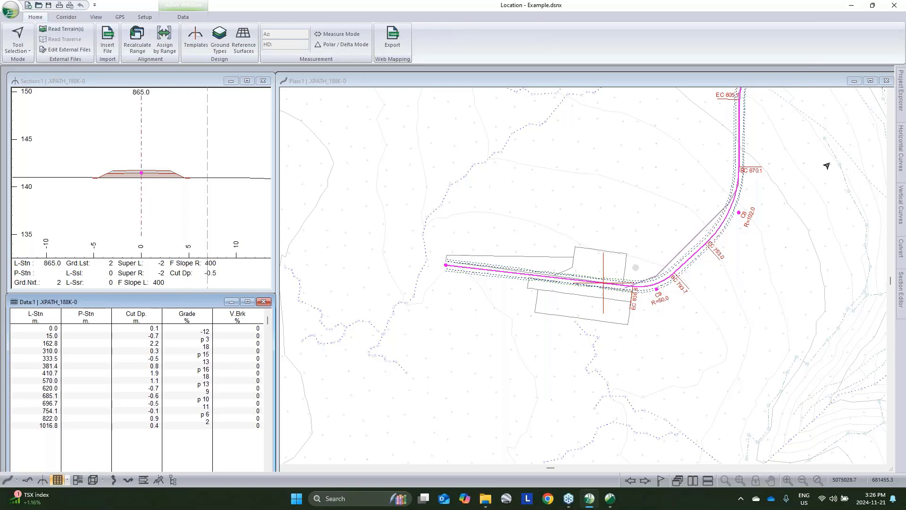
- Open the Project Explorer and widen it until the alignment tree and cost table are readable
{"action": "middle_click_drag", "start_coordinate": [863, 290], "coordinate": [803, 386]}
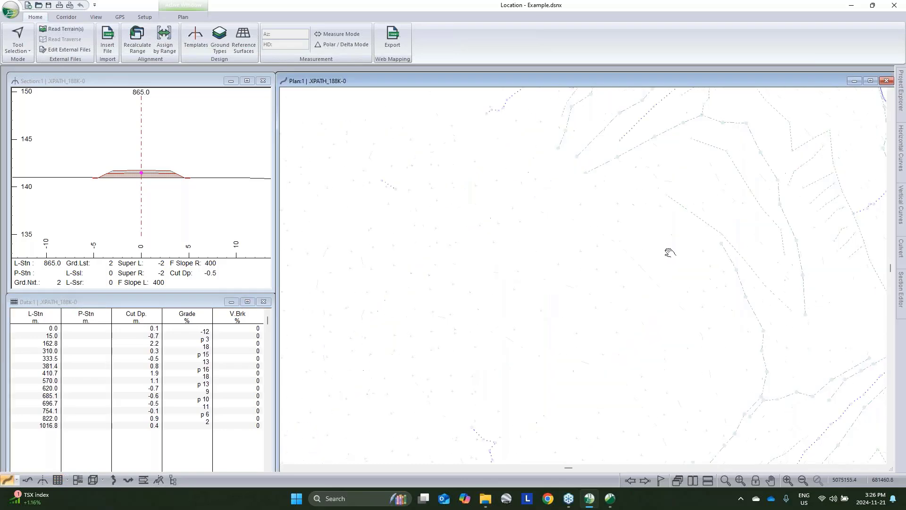
{"action": "middle_click_drag", "start_coordinate": [670, 253], "coordinate": [525, 244]}
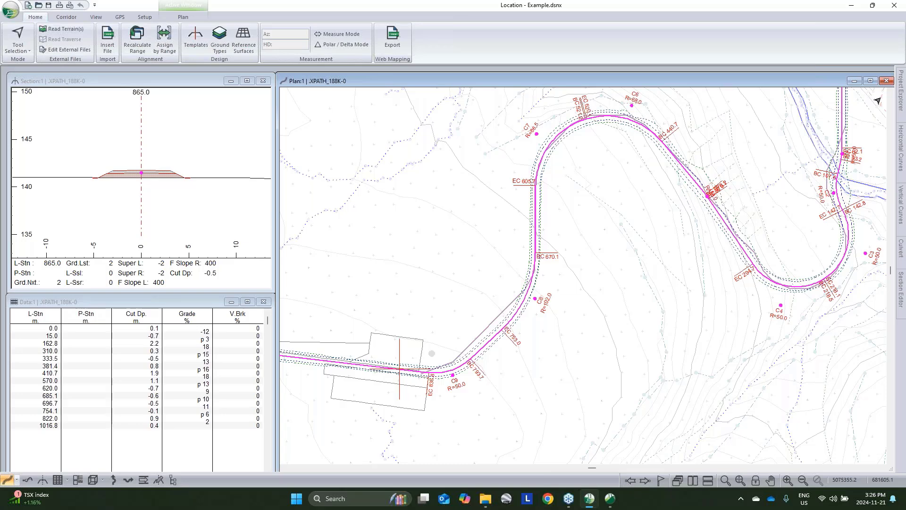
{"action": "mouse_move", "coordinate": [901, 97]}
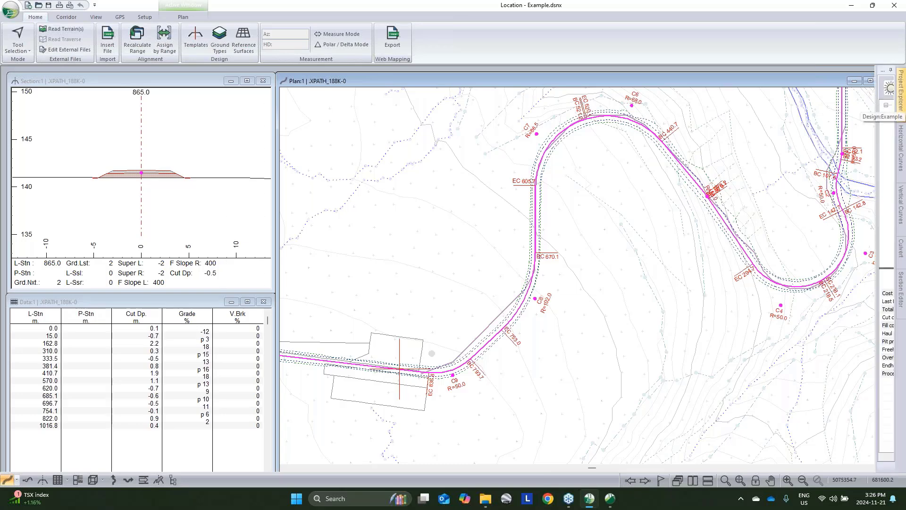
{"action": "left_click_drag", "start_coordinate": [877, 112], "coordinate": [770, 113]}
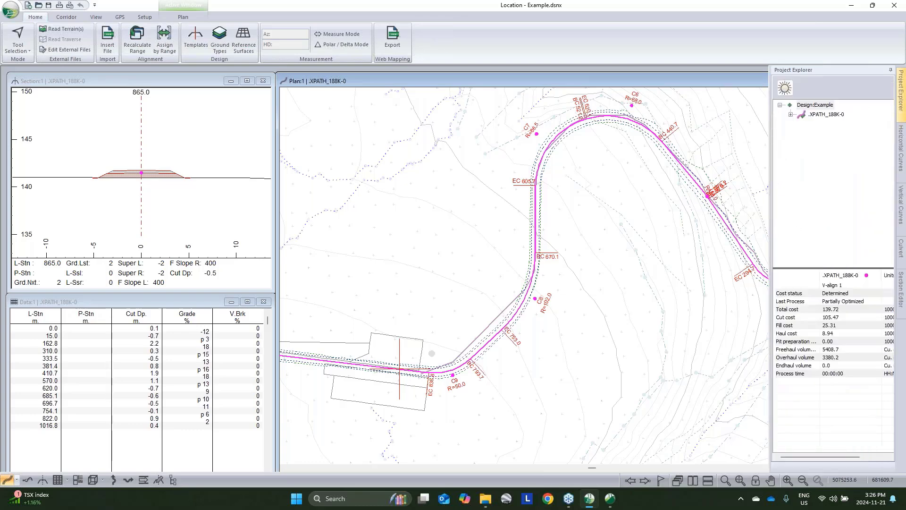
- Move the plan window clear of the Project Explorer and narrow it to make room for other views
{"action": "left_click_drag", "start_coordinate": [720, 83], "coordinate": [596, 76]}
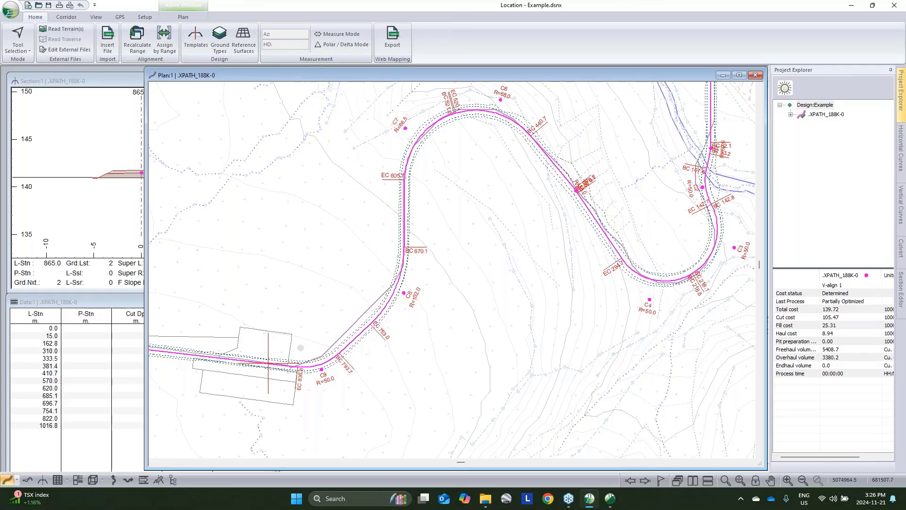
{"action": "left_click_drag", "start_coordinate": [144, 242], "coordinate": [181, 242]}
{"action": "left_click_drag", "start_coordinate": [321, 242], "coordinate": [491, 246]}
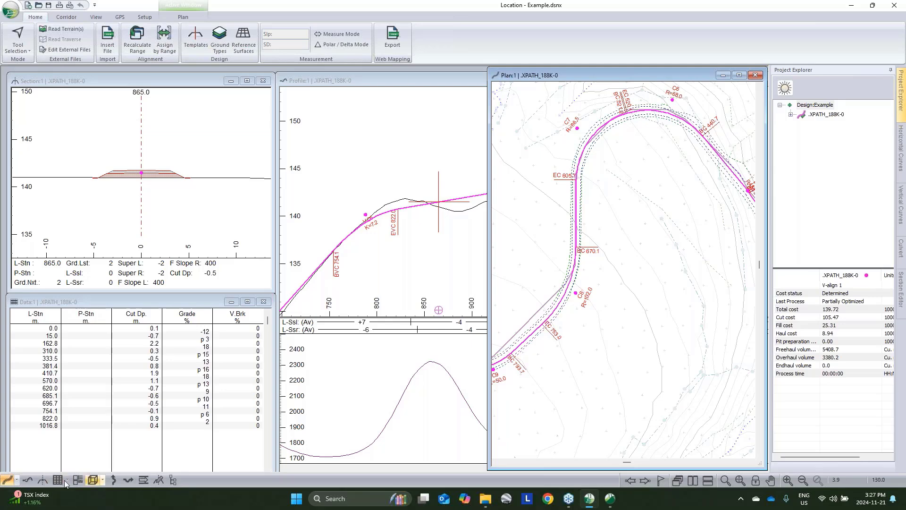
- Arrange and resize the profile and cross-section windows so profile, section and plan sit side by side without overlapping
{"action": "left_click", "coordinate": [26, 481]}
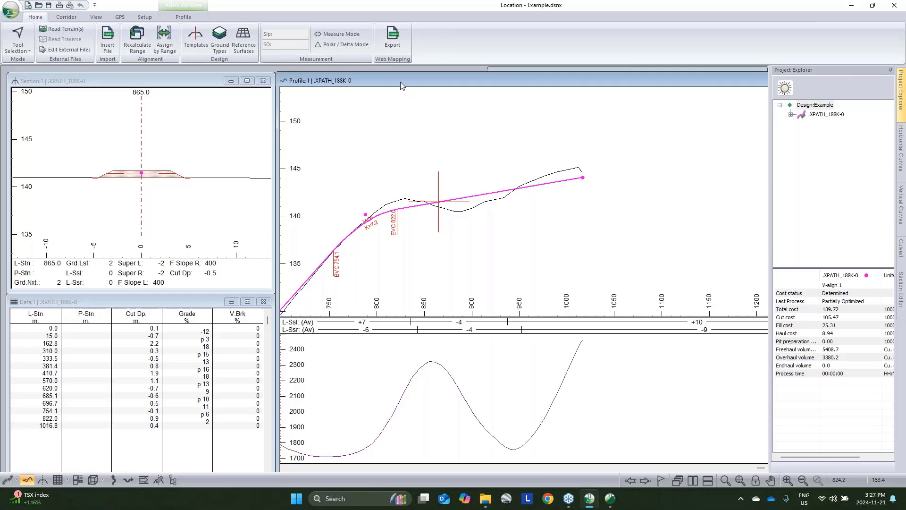
{"action": "left_click_drag", "start_coordinate": [401, 81], "coordinate": [112, 131]}
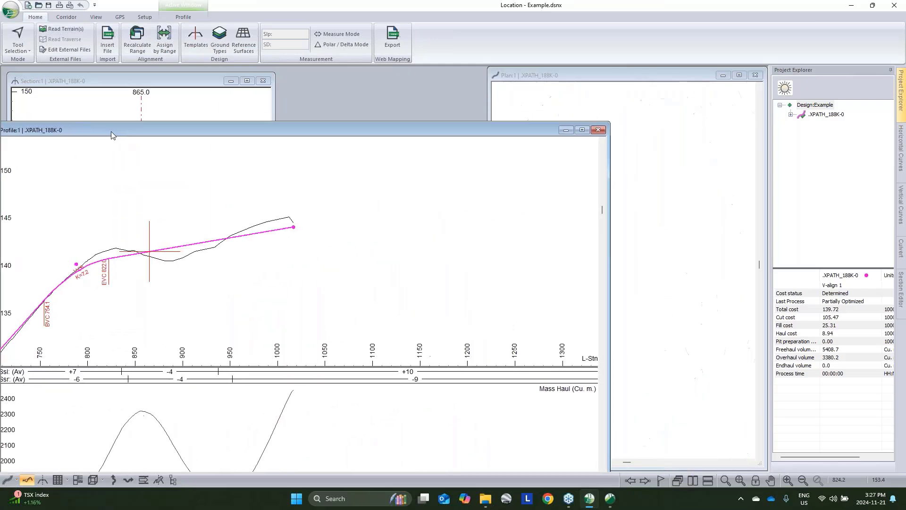
{"action": "left_click_drag", "start_coordinate": [129, 81], "coordinate": [342, 76]}
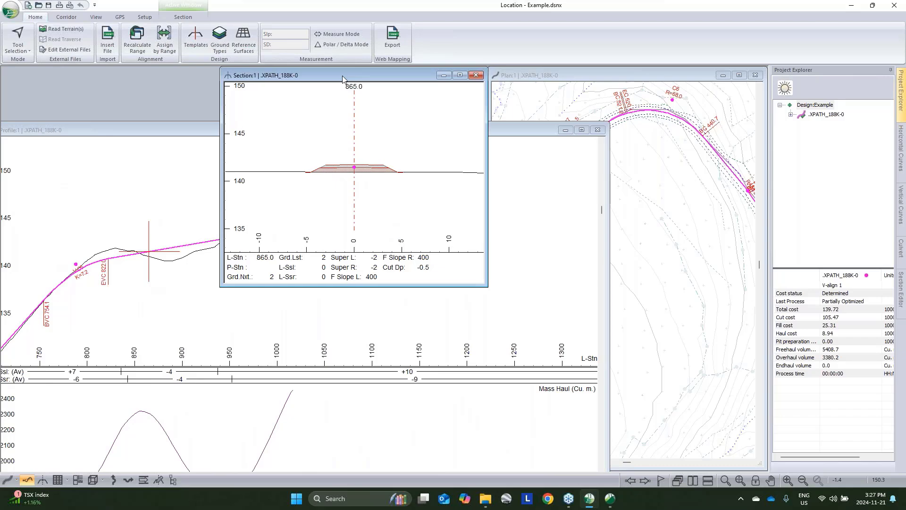
{"action": "left_click_drag", "start_coordinate": [183, 129], "coordinate": [195, 74]}
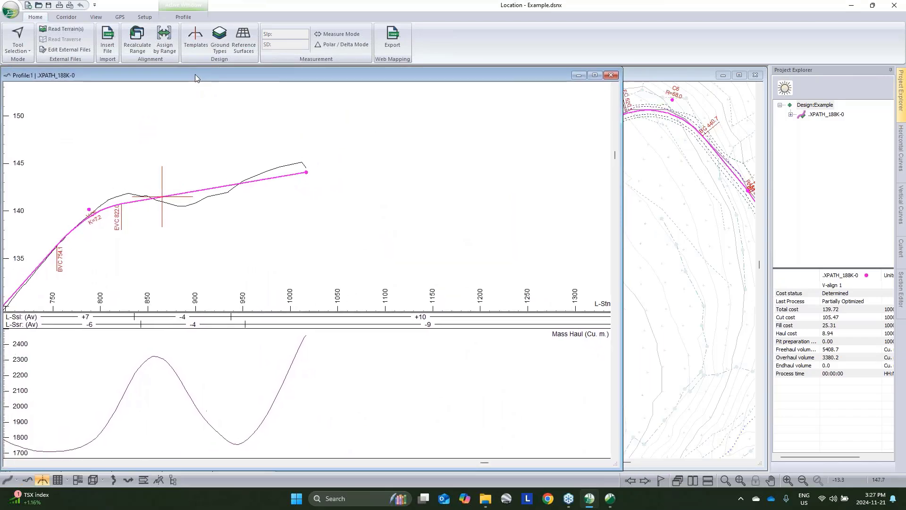
{"action": "left_click_drag", "start_coordinate": [623, 296], "coordinate": [265, 330]}
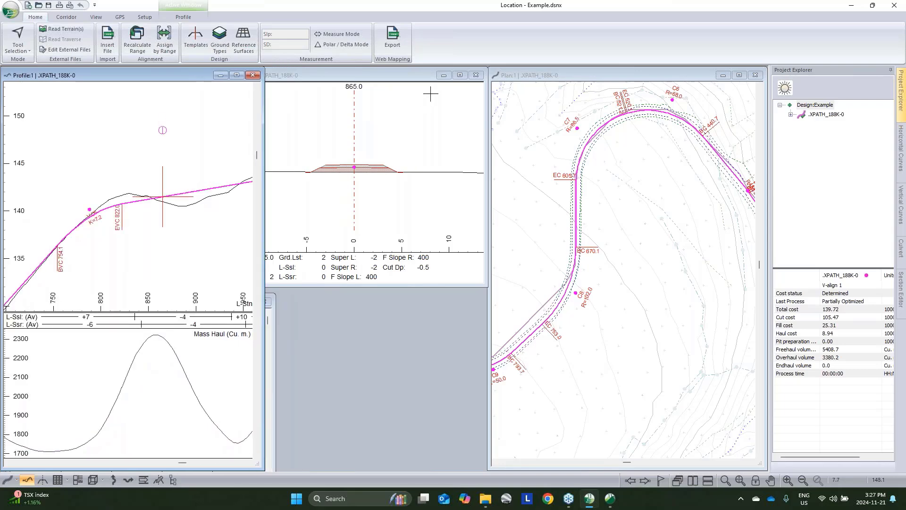
{"action": "left_click", "coordinate": [413, 72]}
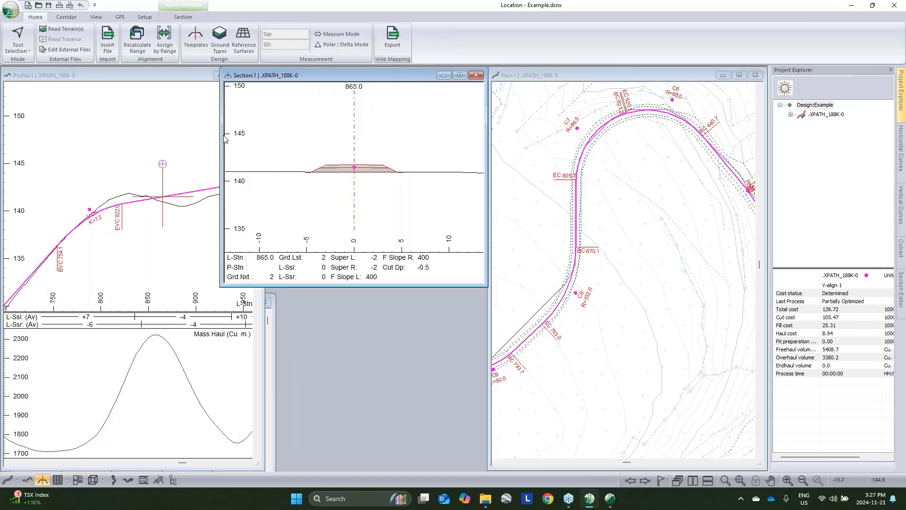
{"action": "left_click_drag", "start_coordinate": [226, 139], "coordinate": [266, 140]}
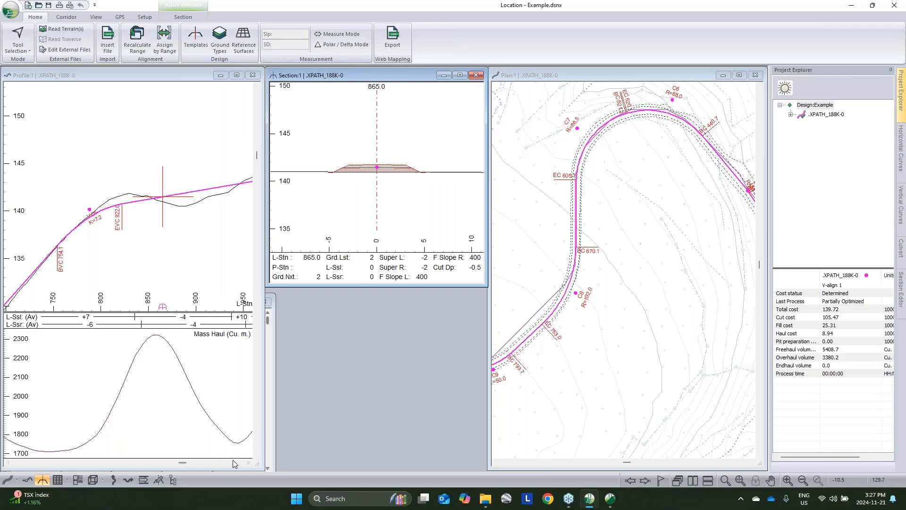
- Open a 3D view of the road and fit its window into the gap below the cross-section
{"action": "left_click", "coordinate": [92, 479]}
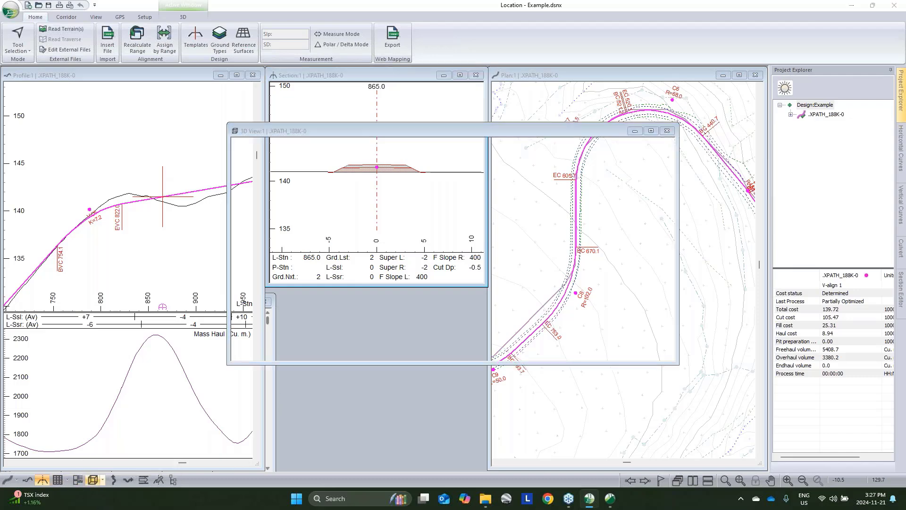
{"action": "left_click_drag", "start_coordinate": [417, 131], "coordinate": [225, 236]}
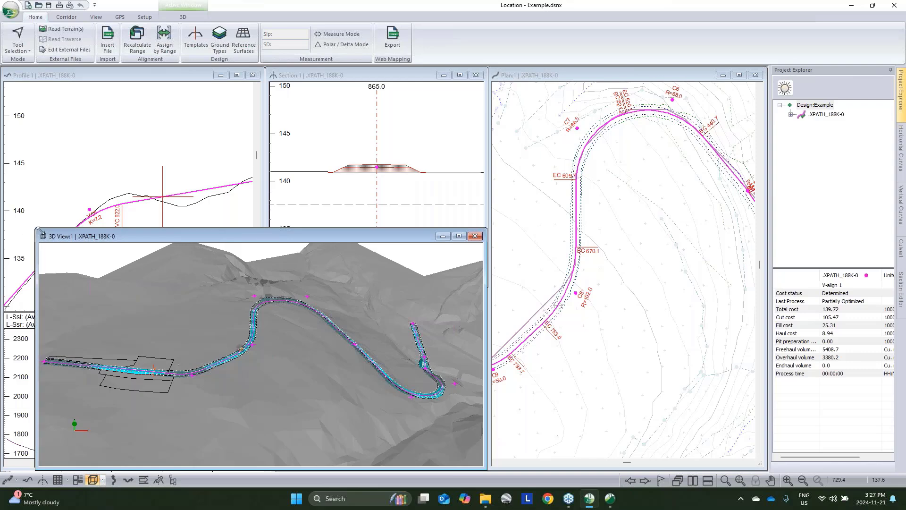
{"action": "left_click_drag", "start_coordinate": [53, 229], "coordinate": [265, 287]}
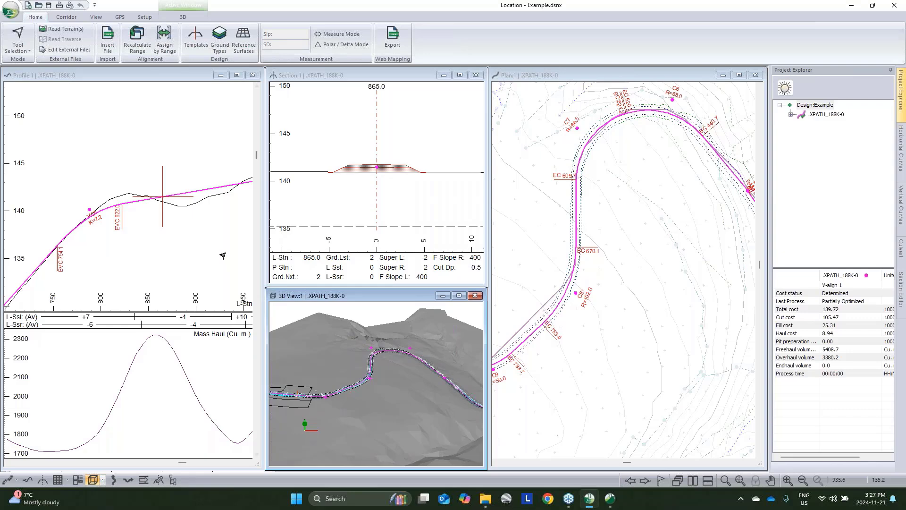
- Display the Grades labels in the profile window with 1 decimal and apply the profile options
{"action": "left_click", "coordinate": [239, 227]}
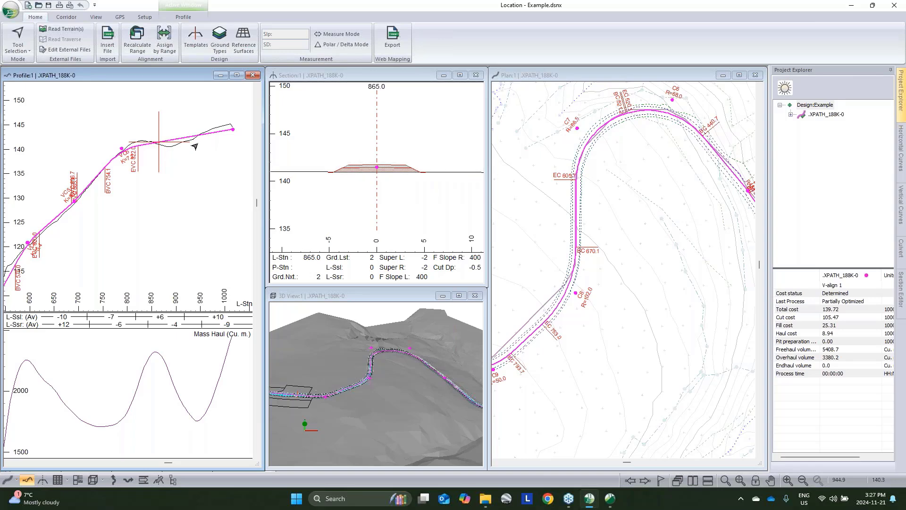
{"action": "right_click", "coordinate": [214, 119]}
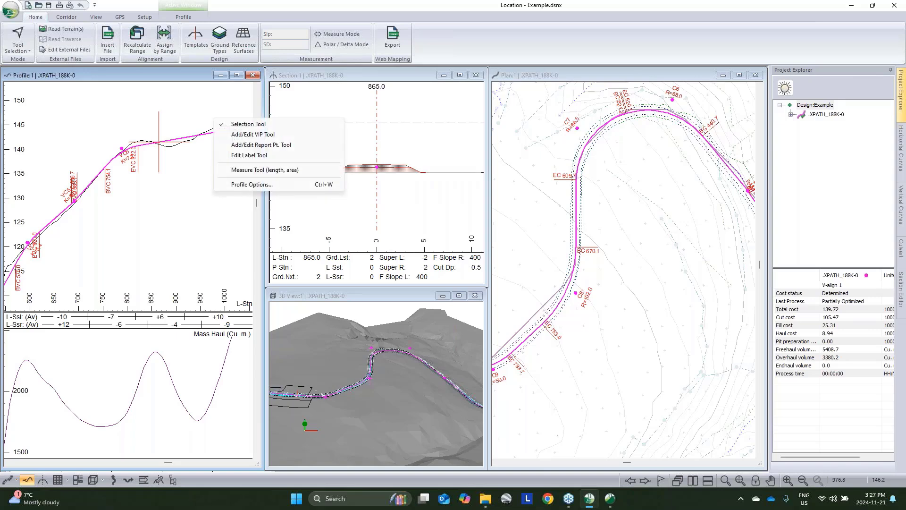
{"action": "left_click", "coordinate": [259, 184]}
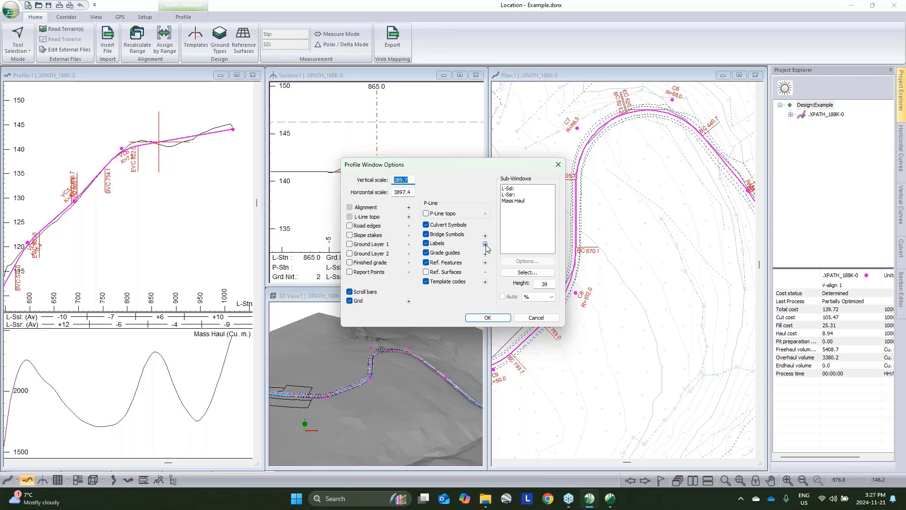
{"action": "left_click", "coordinate": [488, 248]}
{"action": "left_click", "coordinate": [335, 214]}
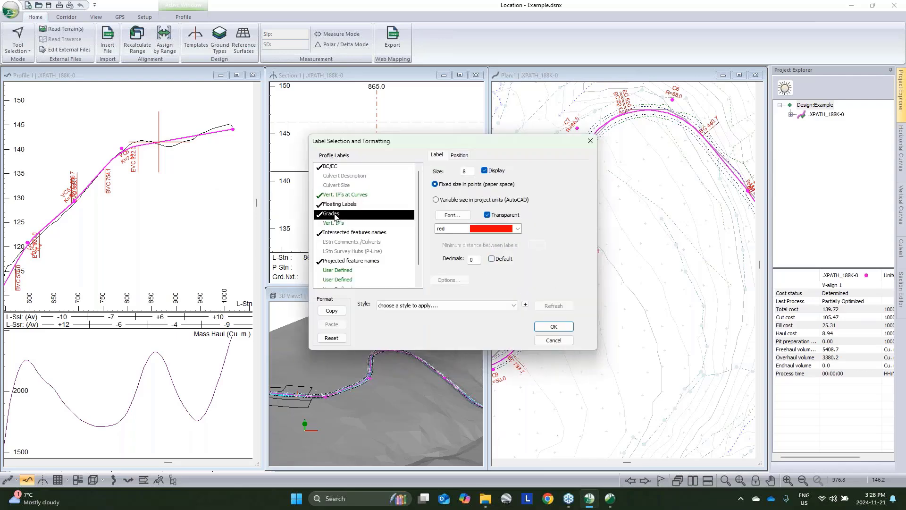
{"action": "double_click", "coordinate": [473, 261]}
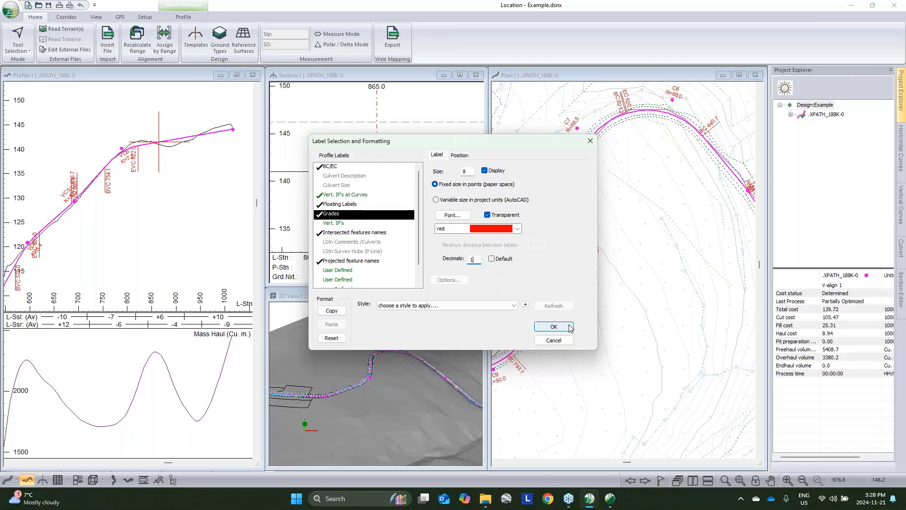
{"action": "left_click", "coordinate": [554, 327]}
{"action": "left_click", "coordinate": [488, 317]}
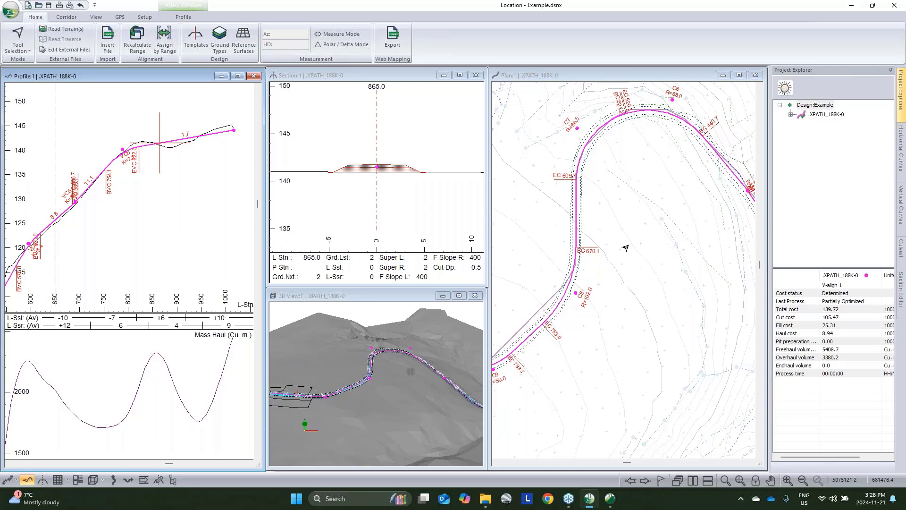
- Add the template codes DIL and DIR to the codes displayed in the plan window
{"action": "middle_click_drag", "start_coordinate": [626, 248], "coordinate": [684, 252]}
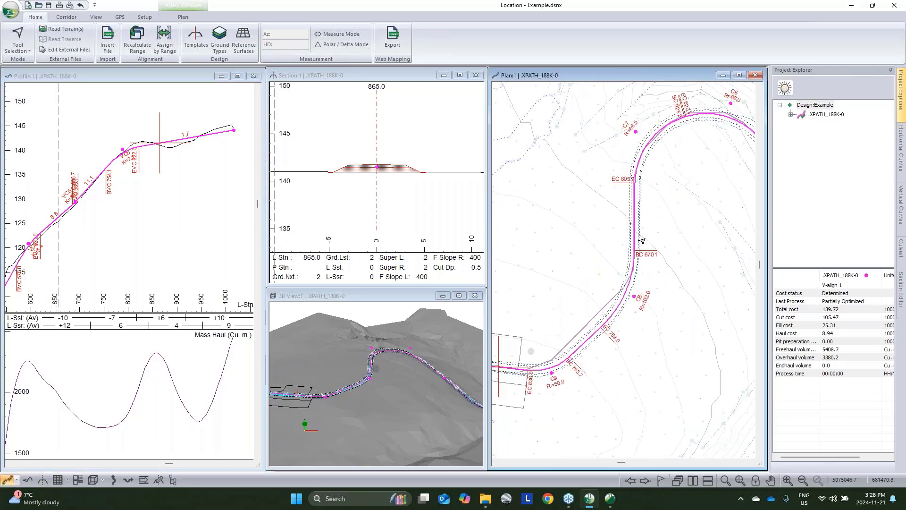
{"action": "scroll", "coordinate": [640, 240], "scroll_direction": "up", "scroll_amount": 4}
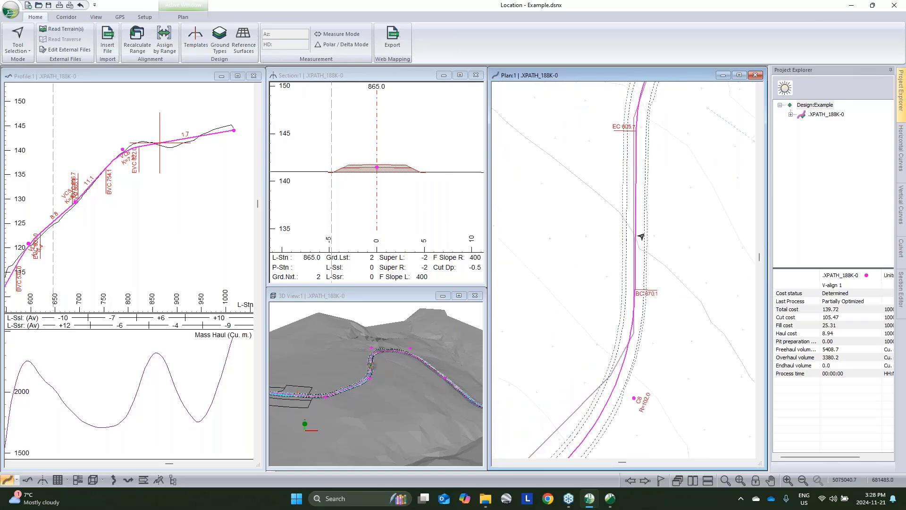
{"action": "scroll", "coordinate": [638, 239], "scroll_direction": "up", "scroll_amount": 1}
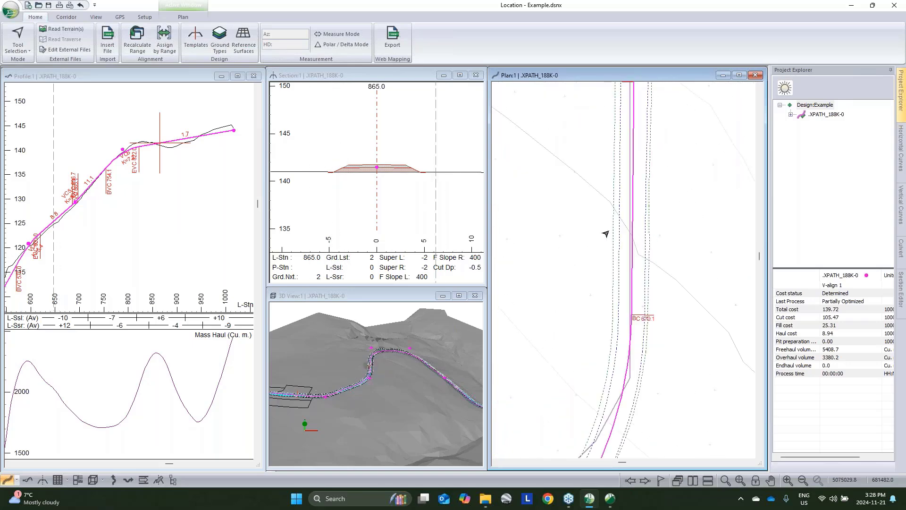
{"action": "right_click", "coordinate": [681, 202]}
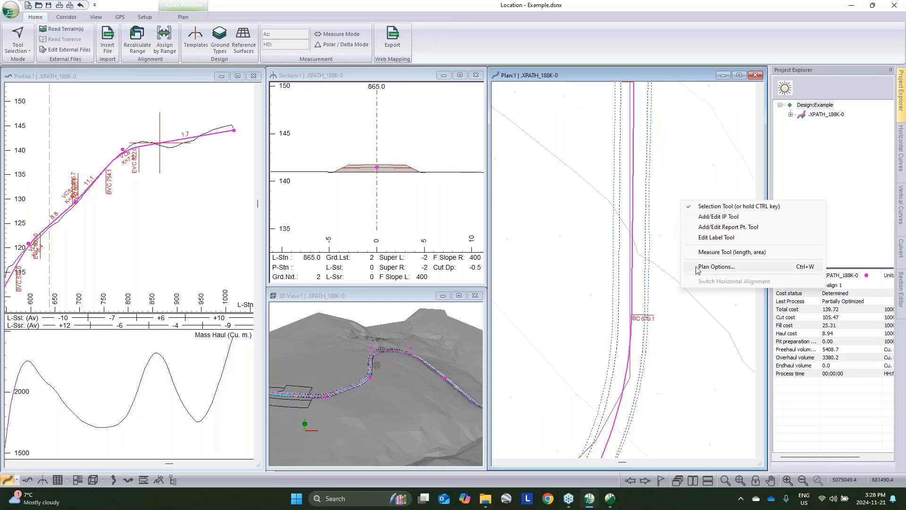
{"action": "left_click", "coordinate": [716, 266]}
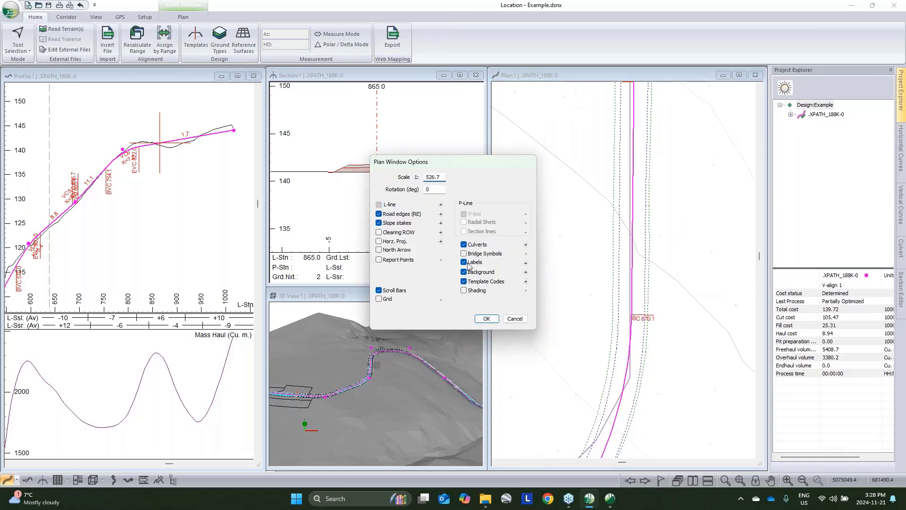
{"action": "left_click", "coordinate": [526, 282]}
{"action": "left_click", "coordinate": [363, 260]}
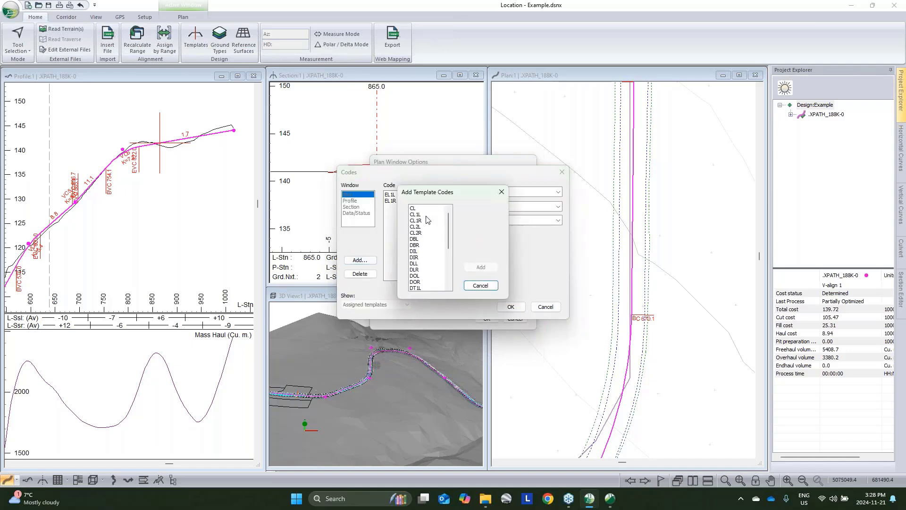
{"action": "left_click", "coordinate": [417, 252]}
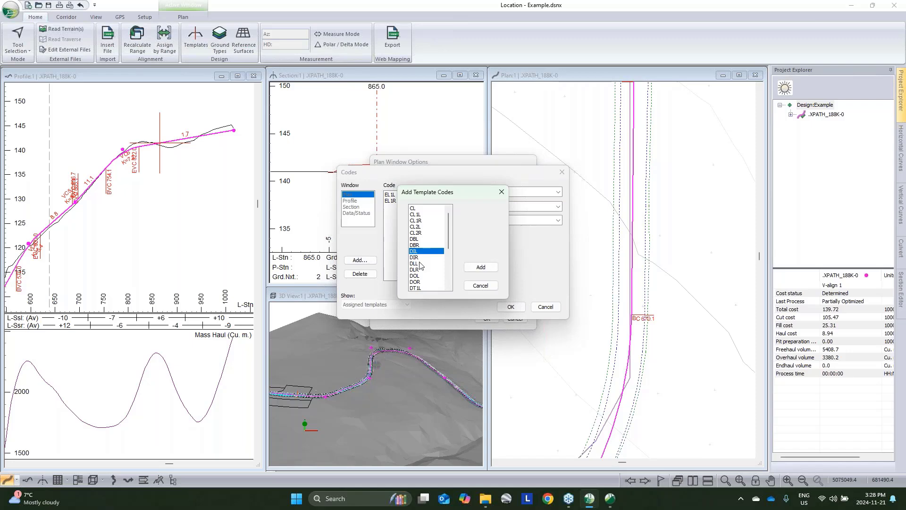
{"action": "left_click", "coordinate": [416, 257], "text": "ctrl"}
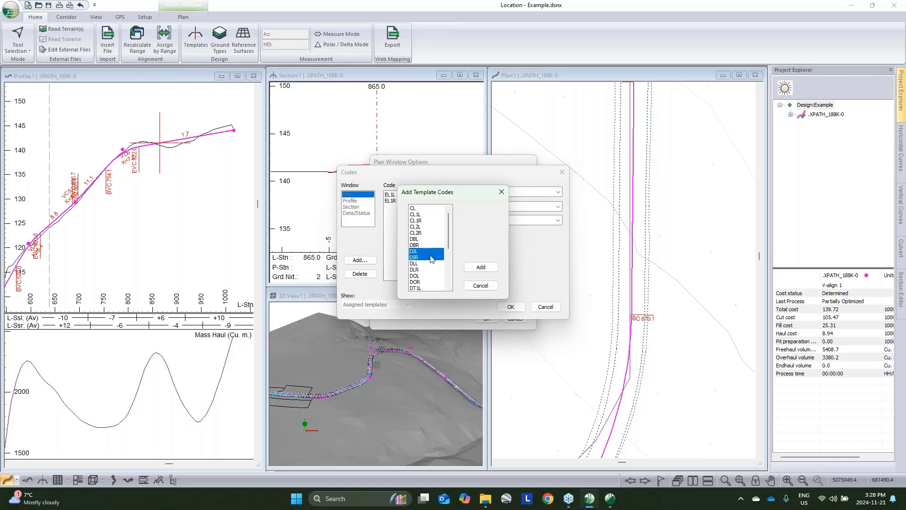
{"action": "left_click", "coordinate": [480, 268]}
- Set the DIL and DIR template codes to teal with line-type 26 - Solid (hairline) and apply the plan options
{"action": "left_click", "coordinate": [524, 197]}
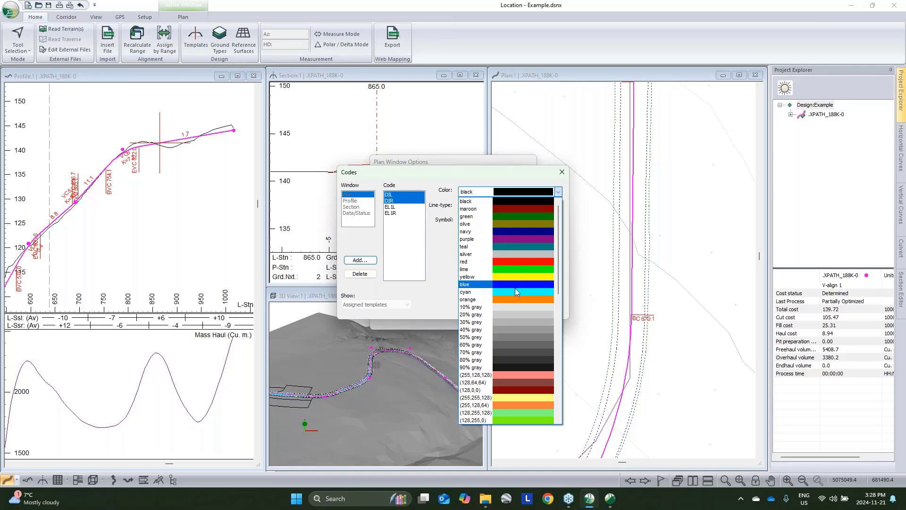
{"action": "left_click", "coordinate": [515, 291]}
{"action": "left_click", "coordinate": [536, 194]}
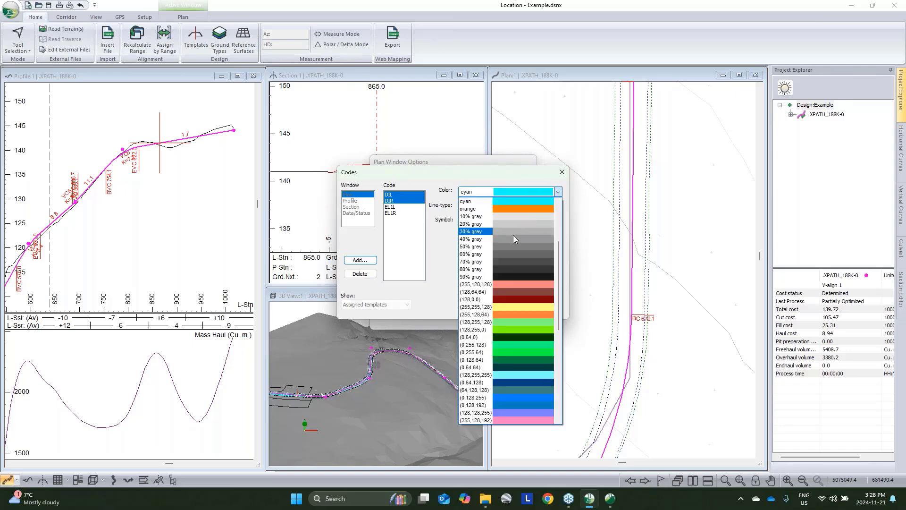
{"action": "left_click", "coordinate": [516, 202]}
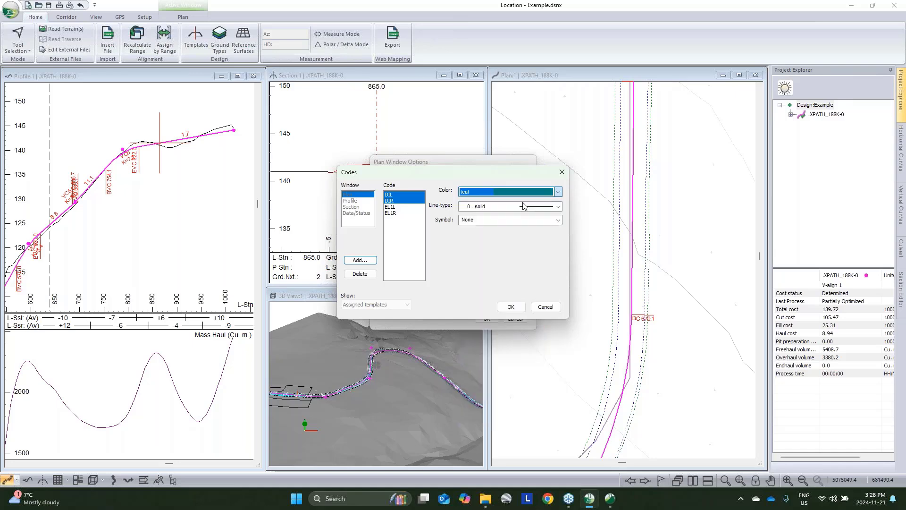
{"action": "left_click", "coordinate": [531, 206]}
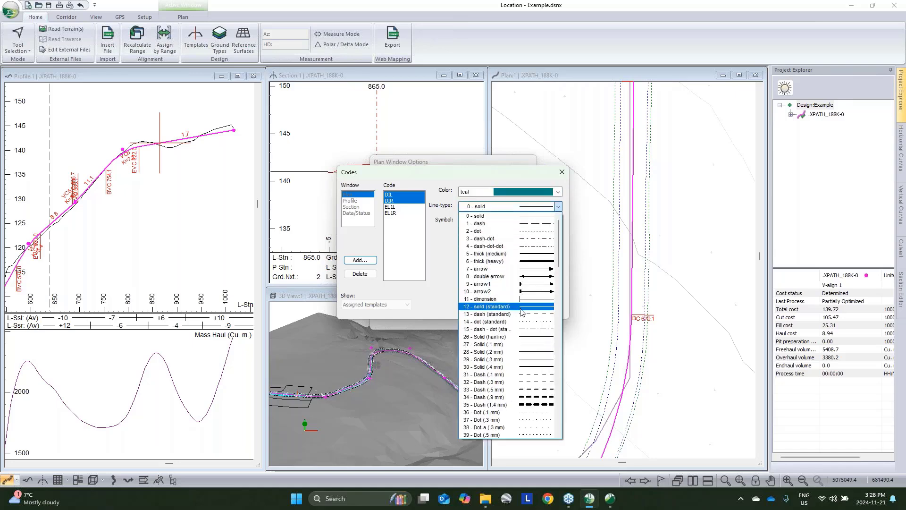
{"action": "left_click", "coordinate": [521, 336]}
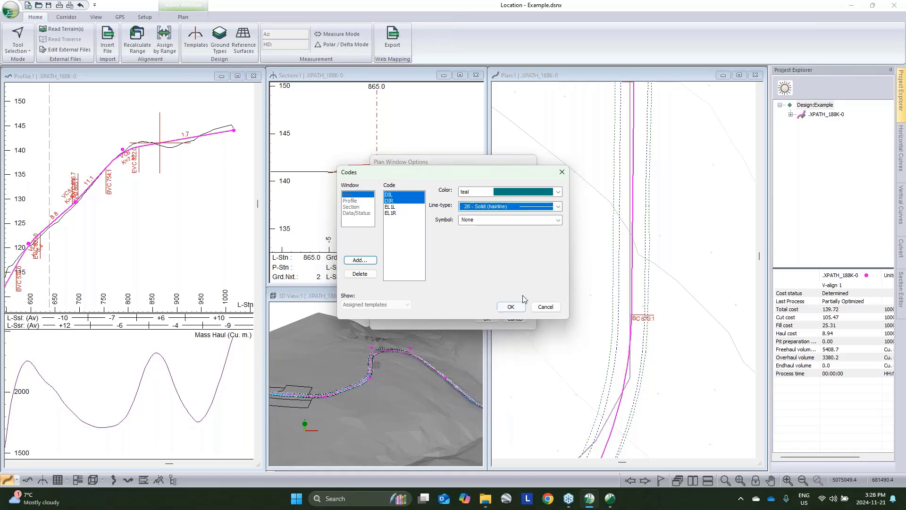
{"action": "left_click", "coordinate": [511, 307]}
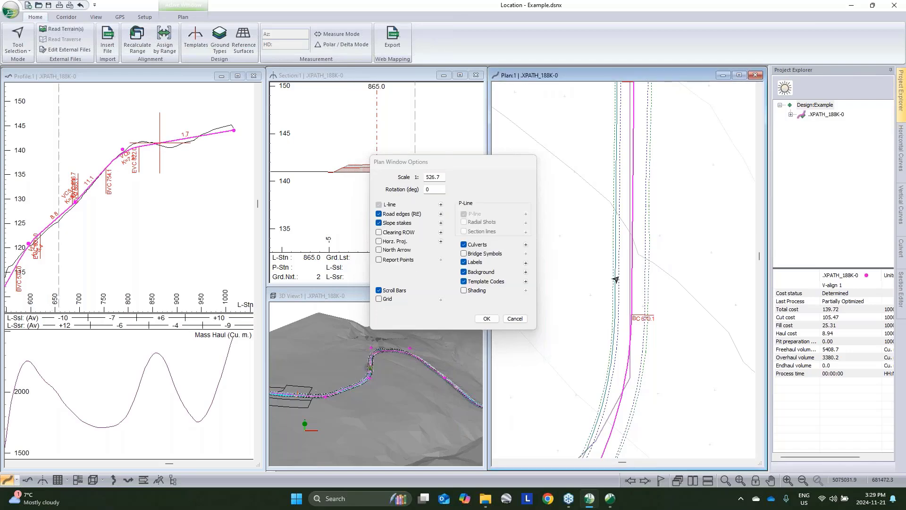
{"action": "mouse_move", "coordinate": [497, 299]}
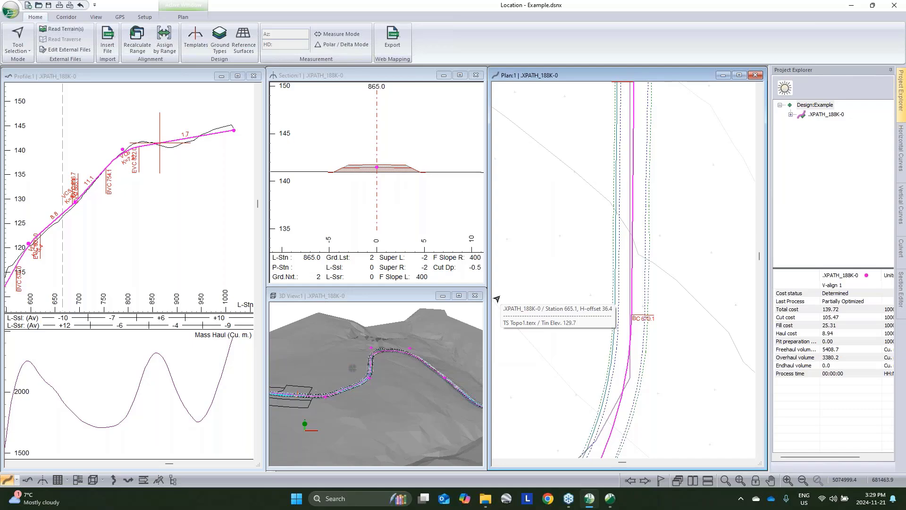
- Save the current window arrangement as the screen layout "normal" in the RoadEng11 folder, replacing the existing file
{"action": "left_click", "coordinate": [96, 18]}
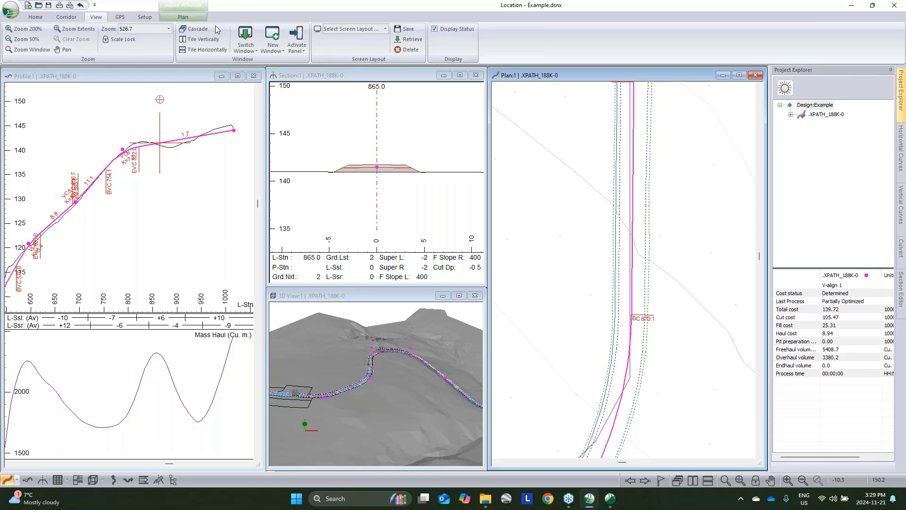
{"action": "left_click", "coordinate": [407, 31]}
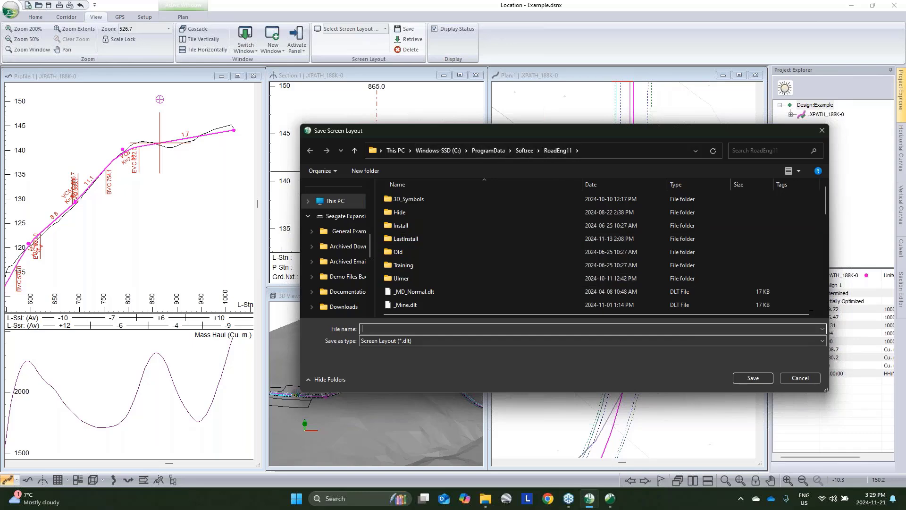
{"action": "type", "text": "normal"}
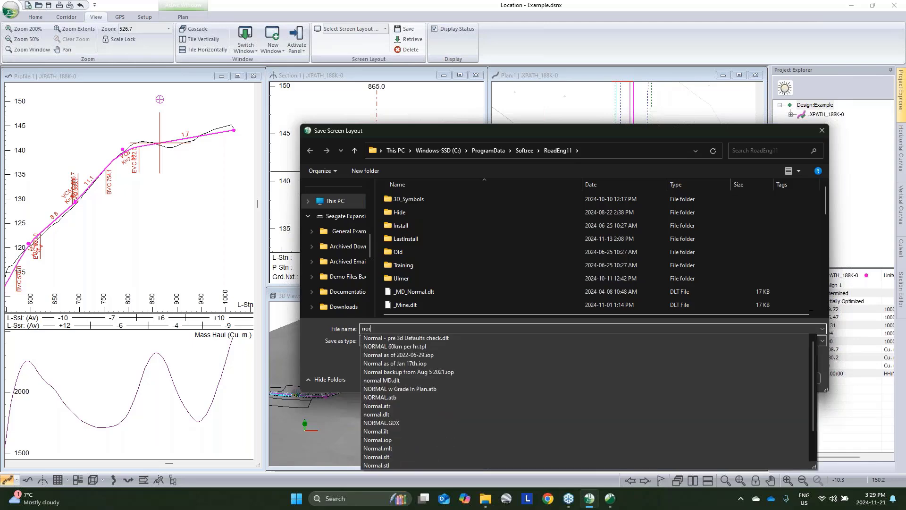
{"action": "left_click", "coordinate": [334, 346]}
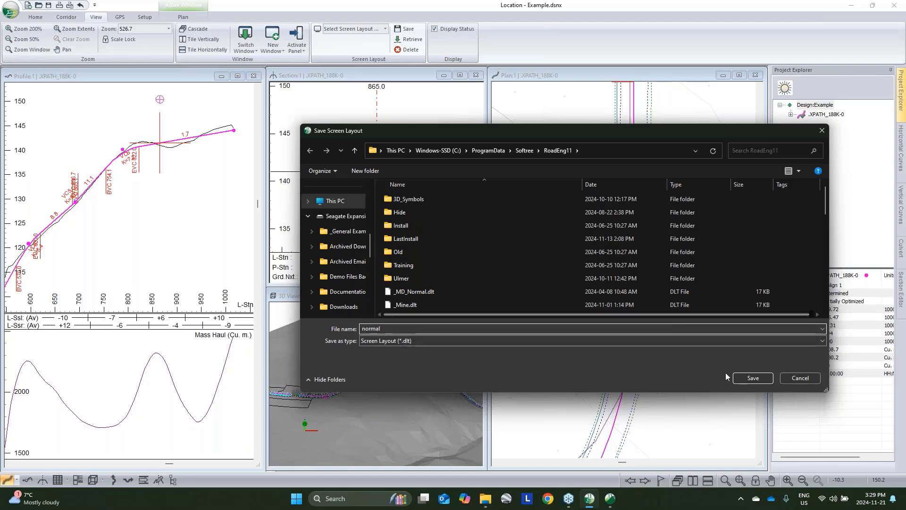
{"action": "left_click", "coordinate": [757, 379]}
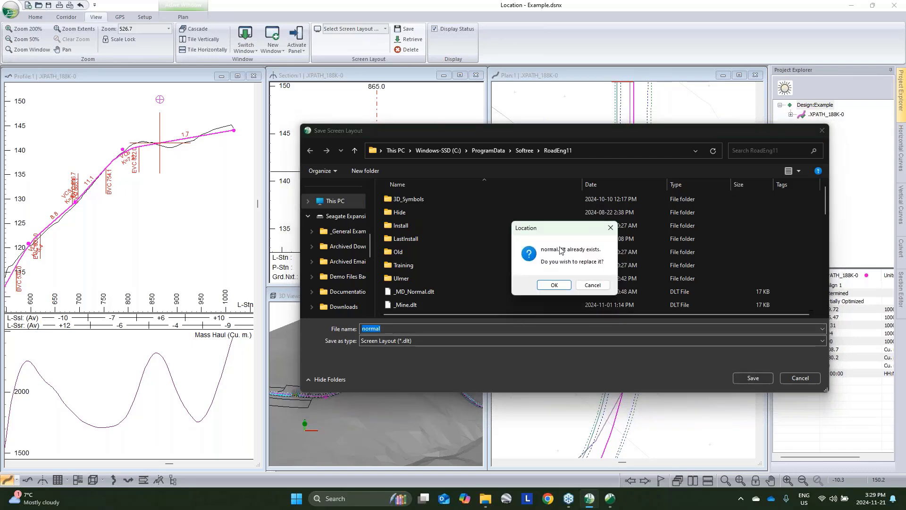
{"action": "left_click", "coordinate": [555, 284]}
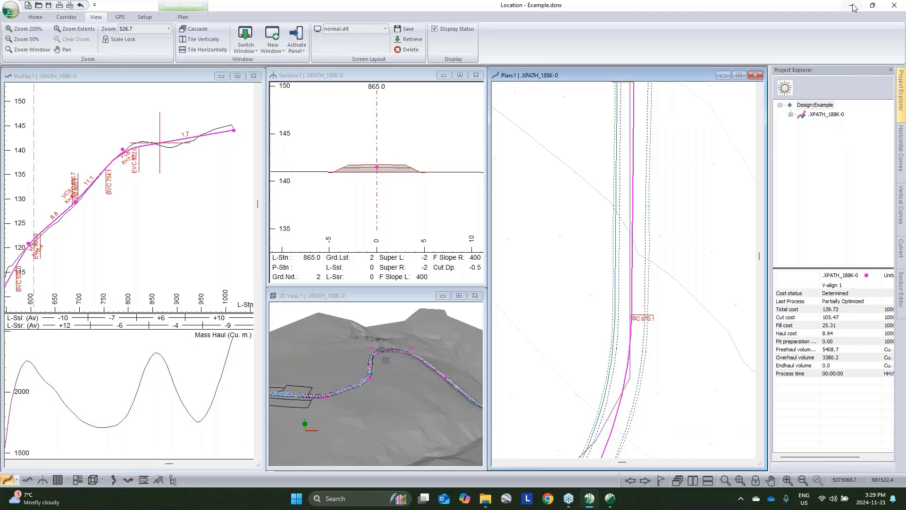
- Open a second Location session and start a new design using TS Topo.terx as the original ground terrain surface
{"action": "left_click", "coordinate": [852, 7]}
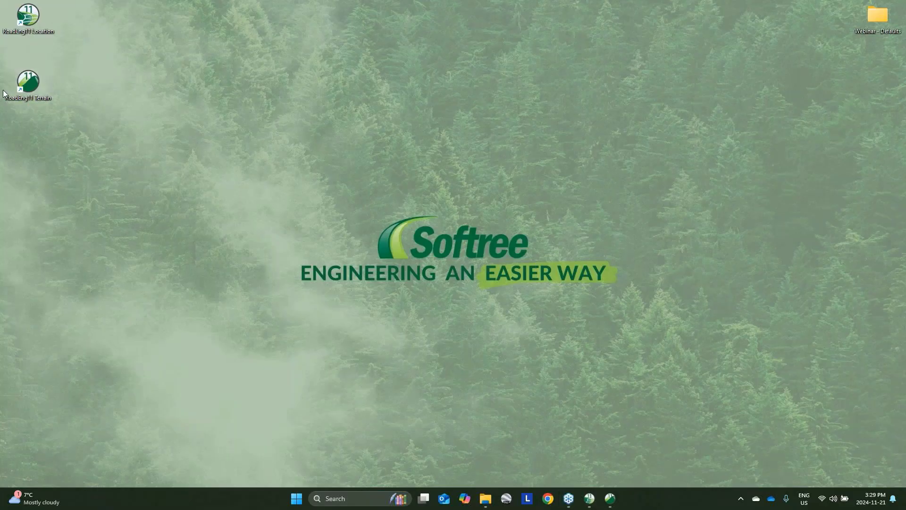
{"action": "double_click", "coordinate": [25, 18]}
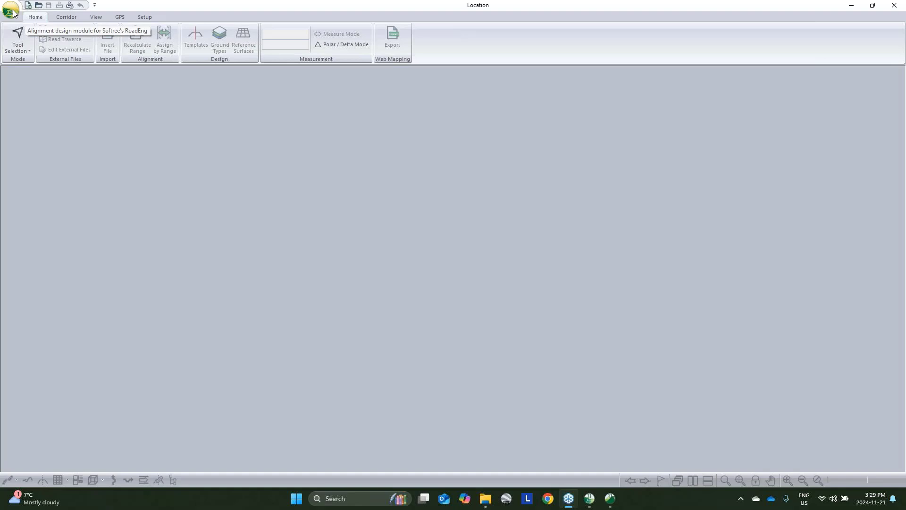
{"action": "left_click", "coordinate": [11, 9]}
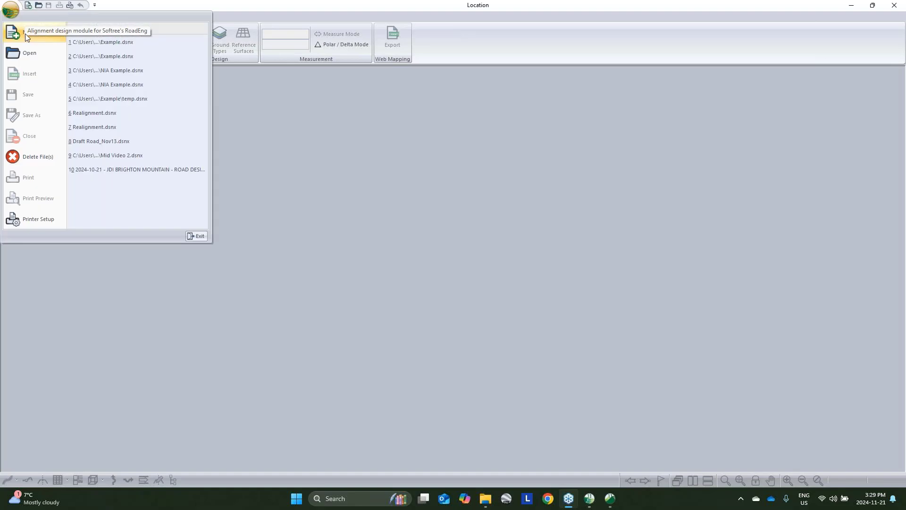
{"action": "left_click", "coordinate": [25, 34]}
{"action": "left_click", "coordinate": [486, 215]}
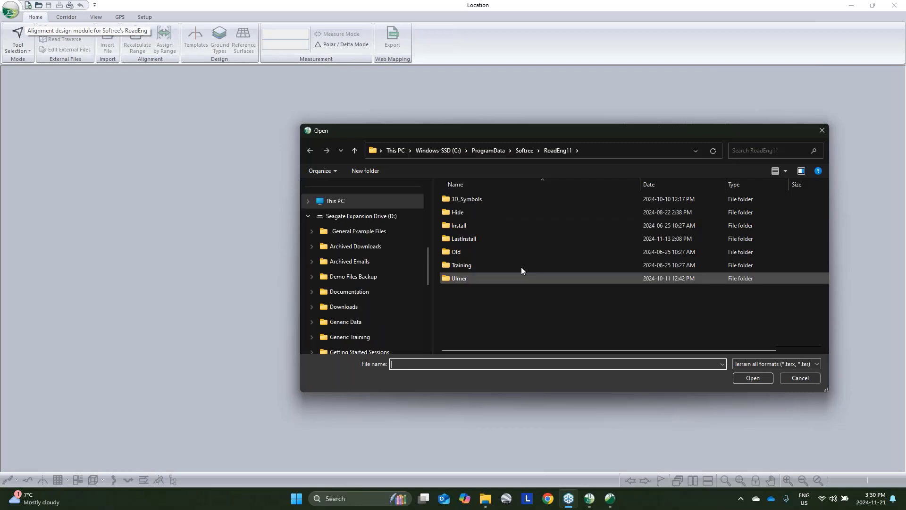
{"action": "double_click", "coordinate": [471, 200]}
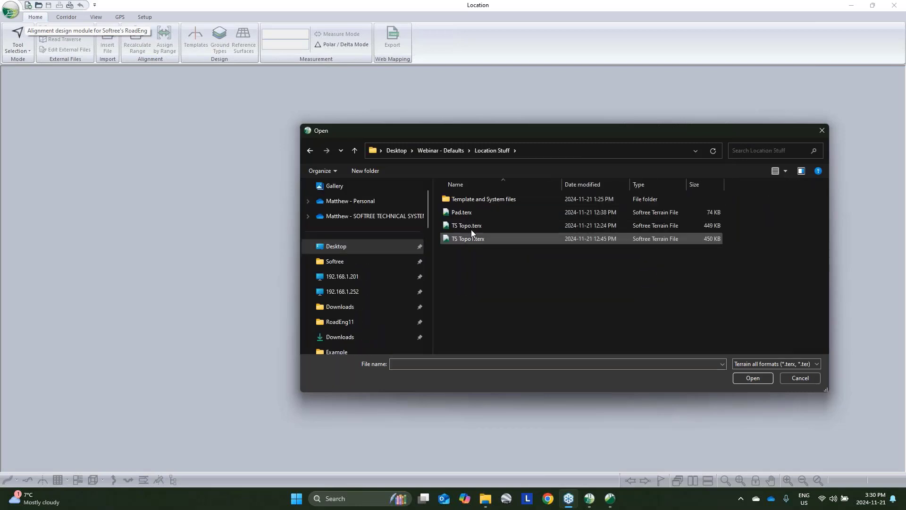
{"action": "left_click", "coordinate": [471, 226]}
{"action": "left_click", "coordinate": [752, 377]}
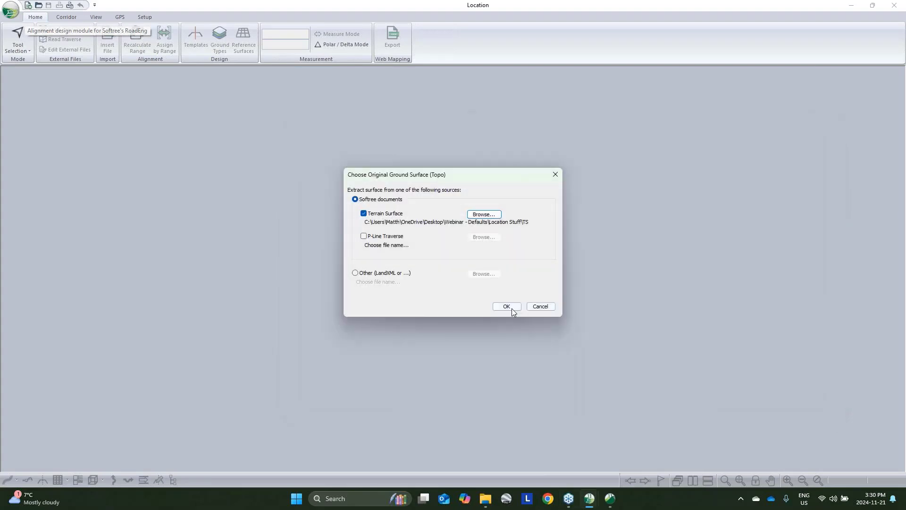
{"action": "left_click", "coordinate": [507, 307]}
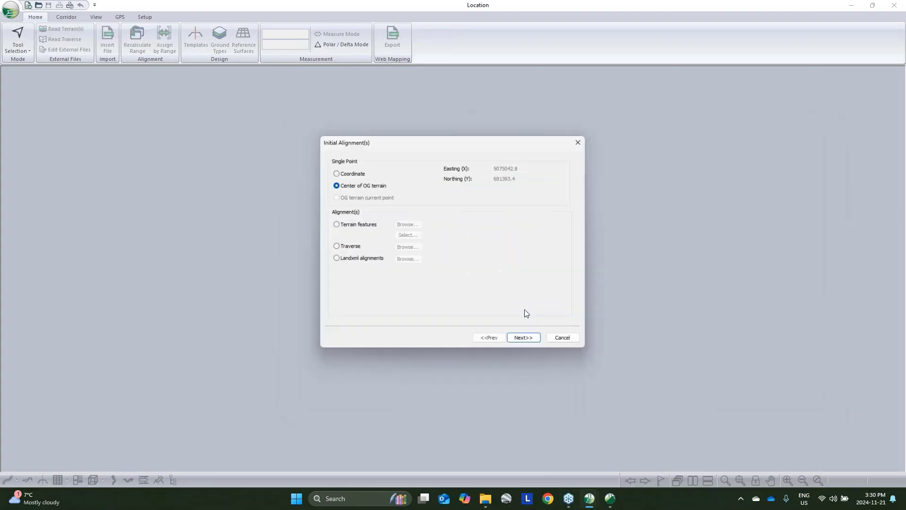
- Create the test design from the center of the OG terrain with the default standard template, check its window layout, and close it
{"action": "left_click", "coordinate": [526, 341]}
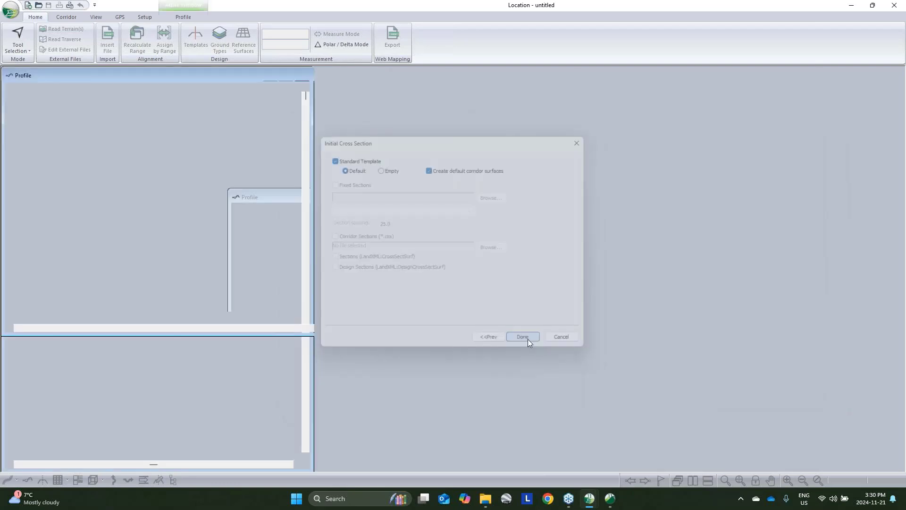
{"action": "left_click", "coordinate": [523, 337]}
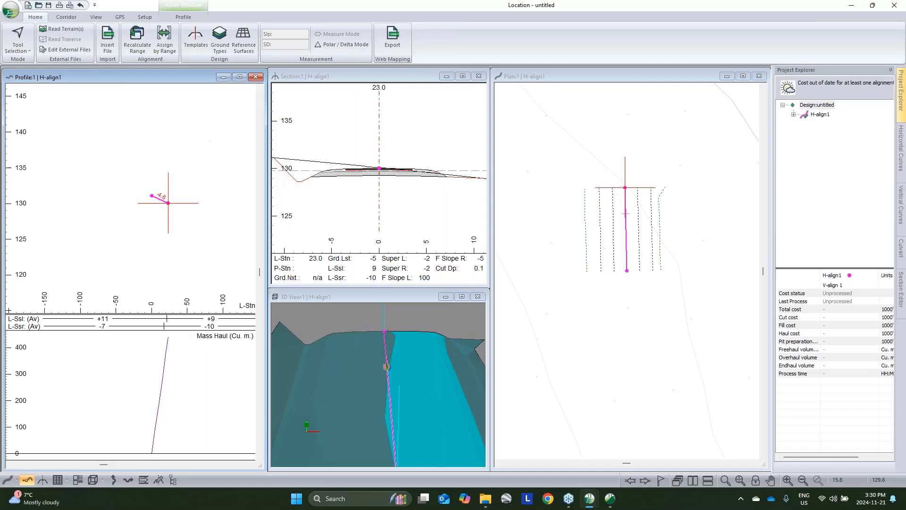
{"action": "scroll", "coordinate": [168, 203], "scroll_direction": "up", "scroll_amount": 1}
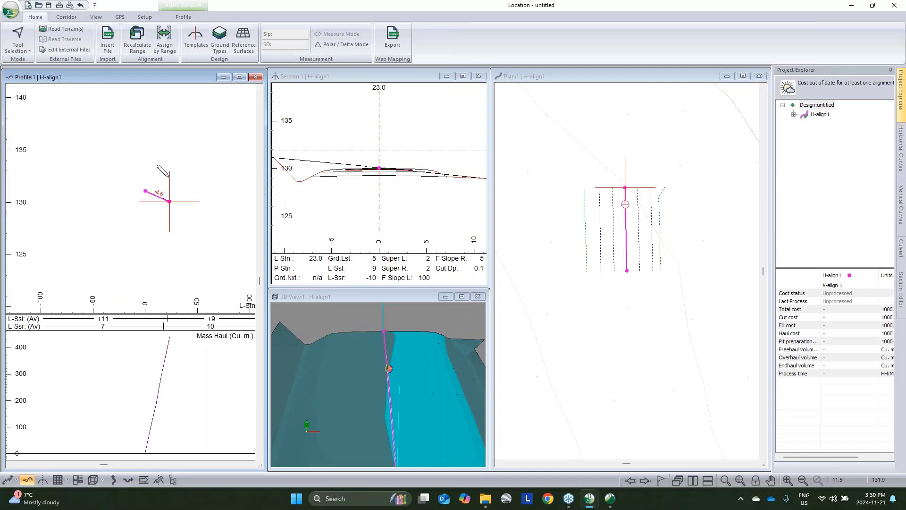
{"action": "right_click", "coordinate": [666, 221]}
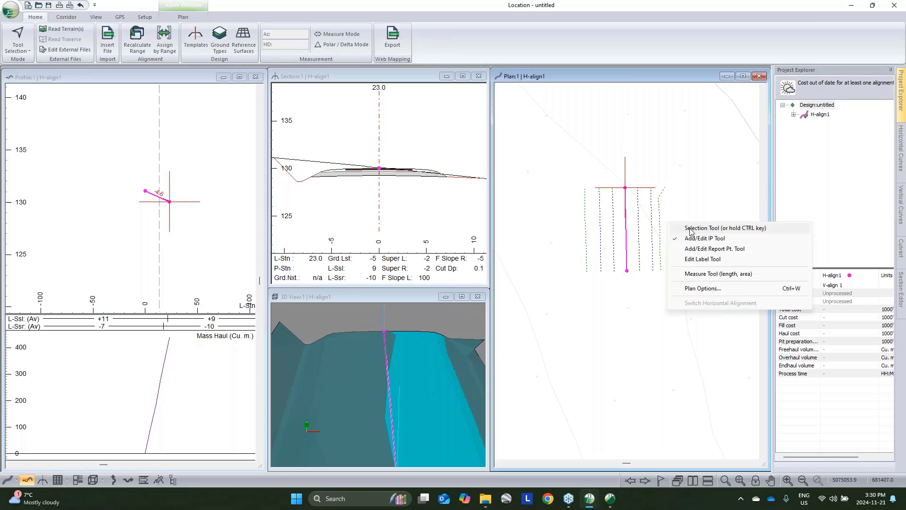
{"action": "key", "text": "Escape"}
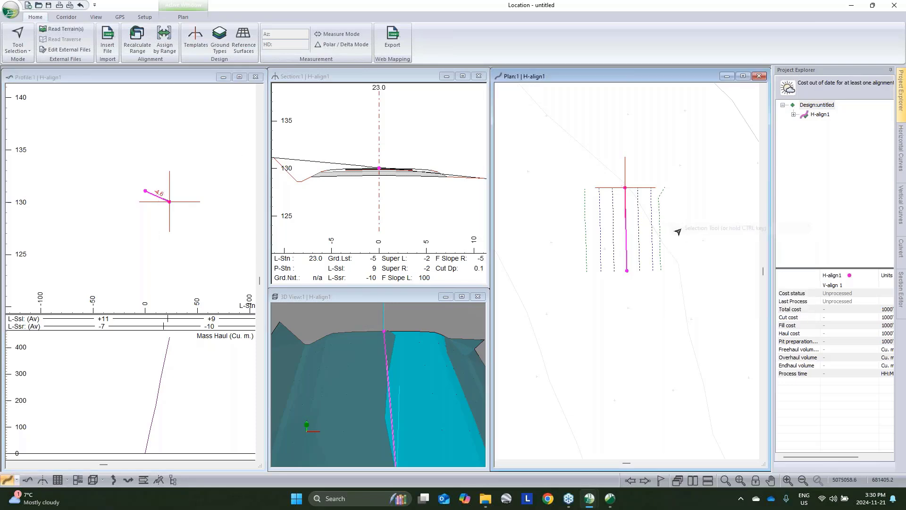
{"action": "left_click", "coordinate": [894, 6]}
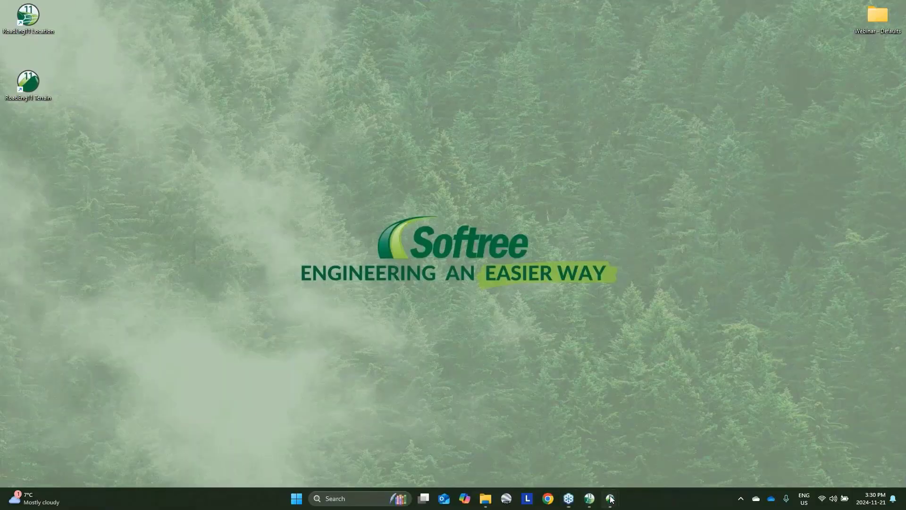
- Return to the Example design and set the plan window scale to 1:2000
{"action": "left_click", "coordinate": [589, 503]}
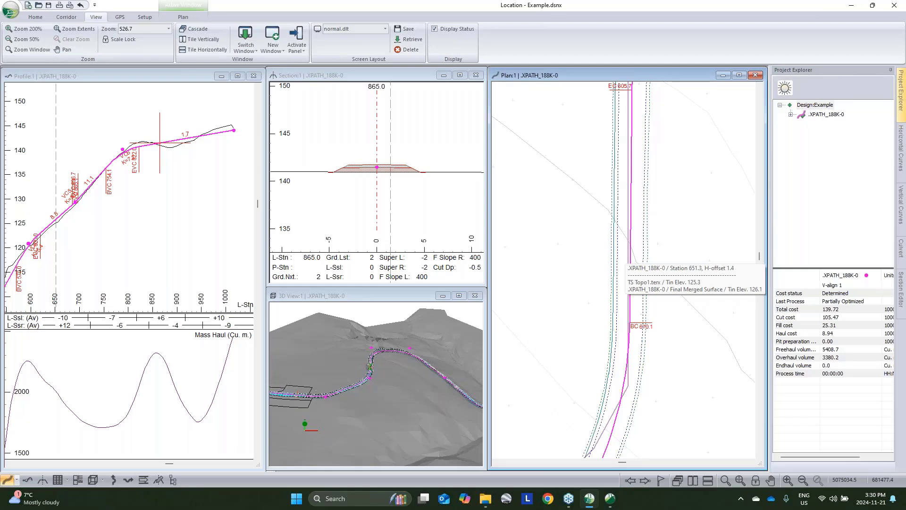
{"action": "scroll", "coordinate": [649, 257], "scroll_direction": "down", "scroll_amount": 3}
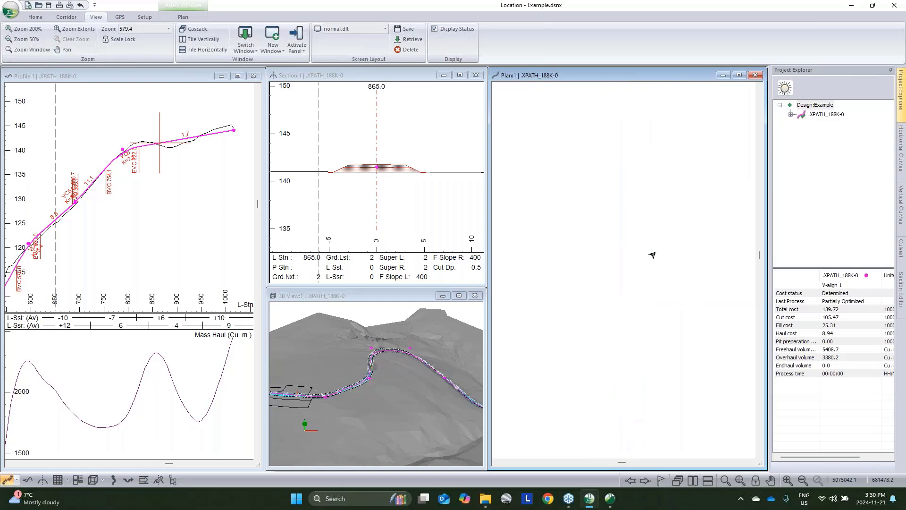
{"action": "middle_click_drag", "start_coordinate": [651, 254], "coordinate": [593, 277]}
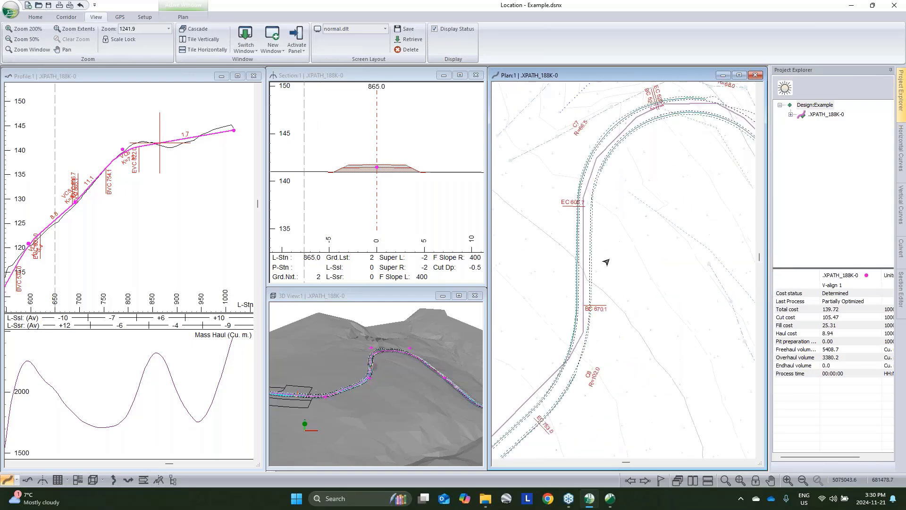
{"action": "right_click", "coordinate": [643, 200]}
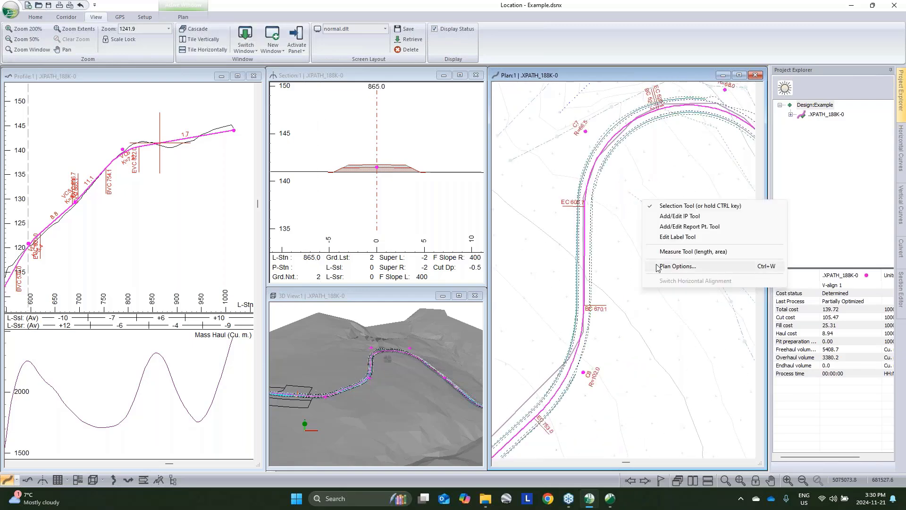
{"action": "left_click", "coordinate": [678, 267]}
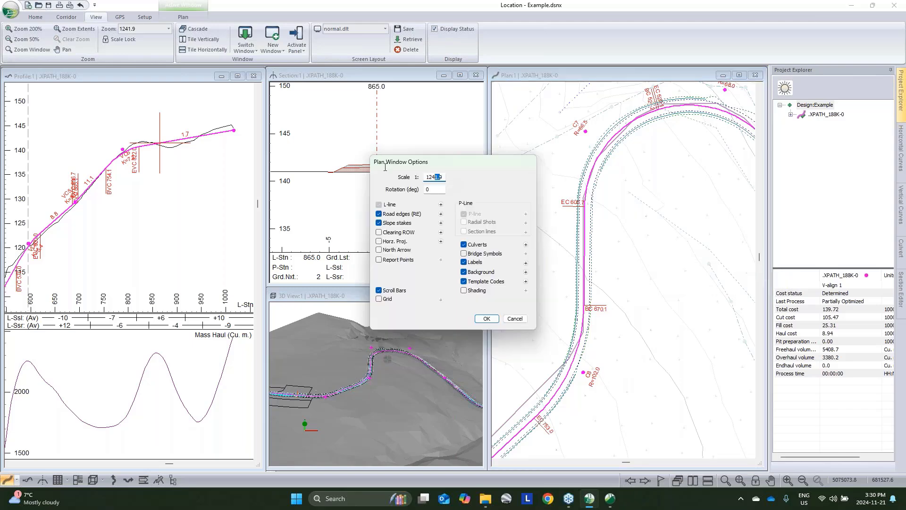
{"action": "double_click", "coordinate": [441, 177]}
{"action": "type", "text": "2000"}
{"action": "left_click", "coordinate": [487, 319]}
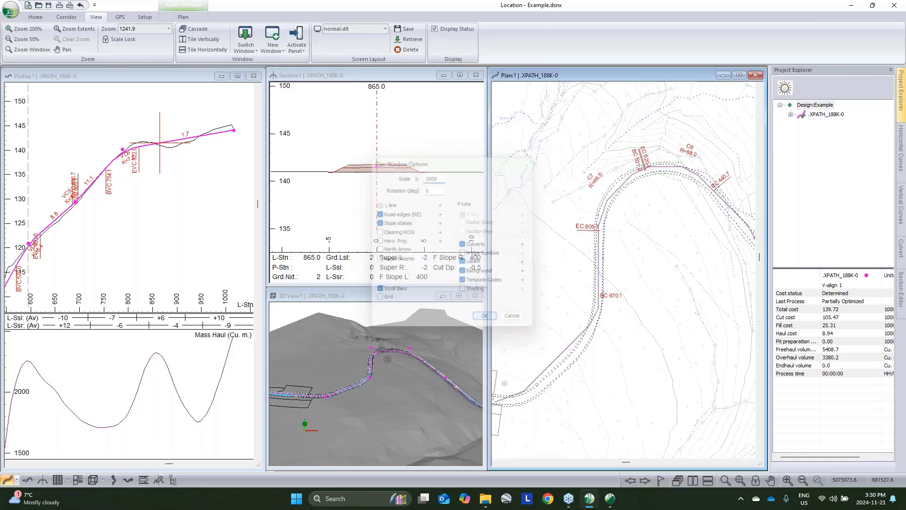
{"action": "right_click", "coordinate": [245, 179]}
{"action": "left_click", "coordinate": [271, 243]}
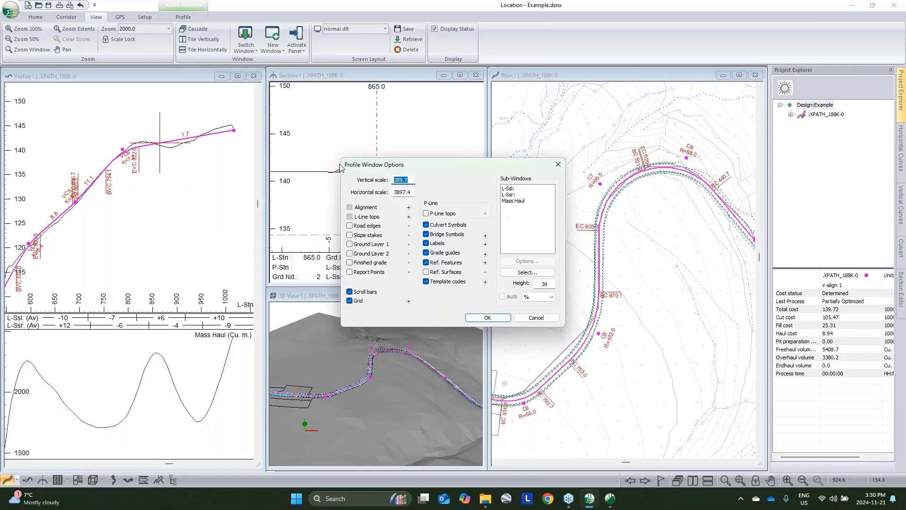
{"action": "key", "text": "Tab"}
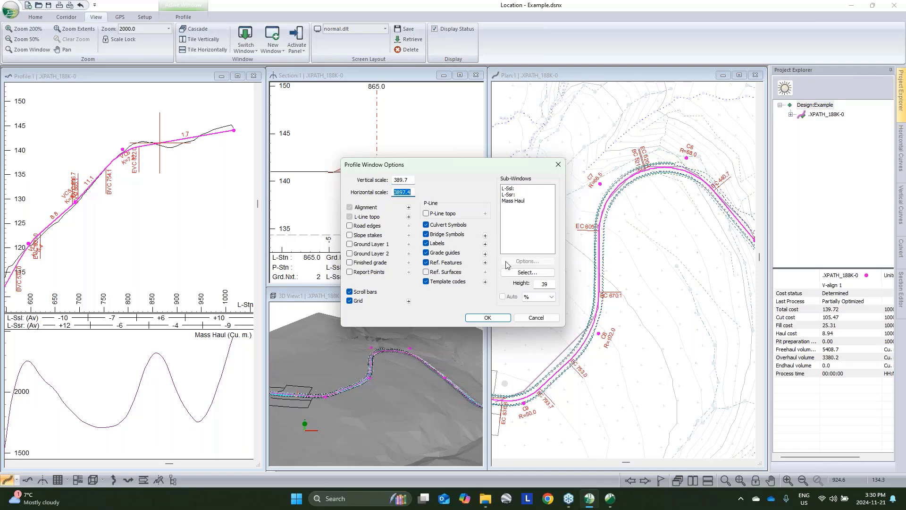
{"action": "left_click", "coordinate": [525, 319]}
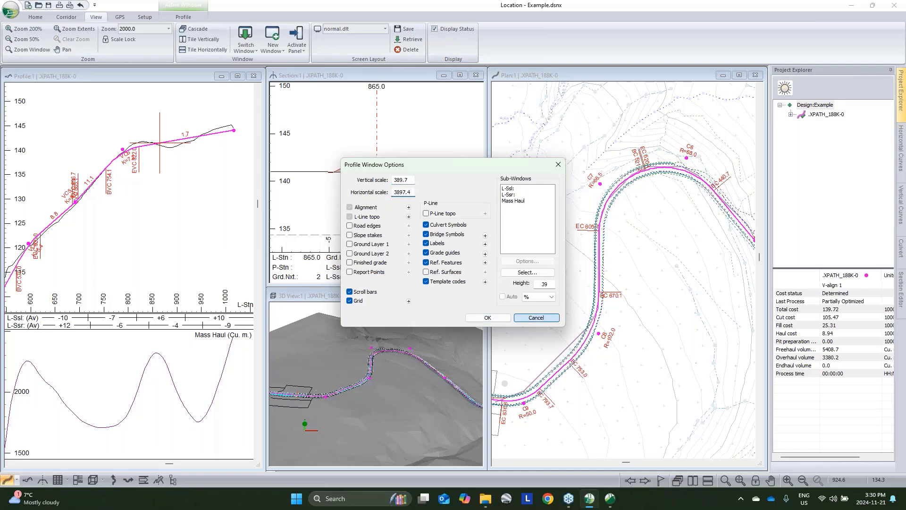
- Turn on the scale lock and reapply the 1:2000 scale in the plan window's options
{"action": "left_click", "coordinate": [576, 241]}
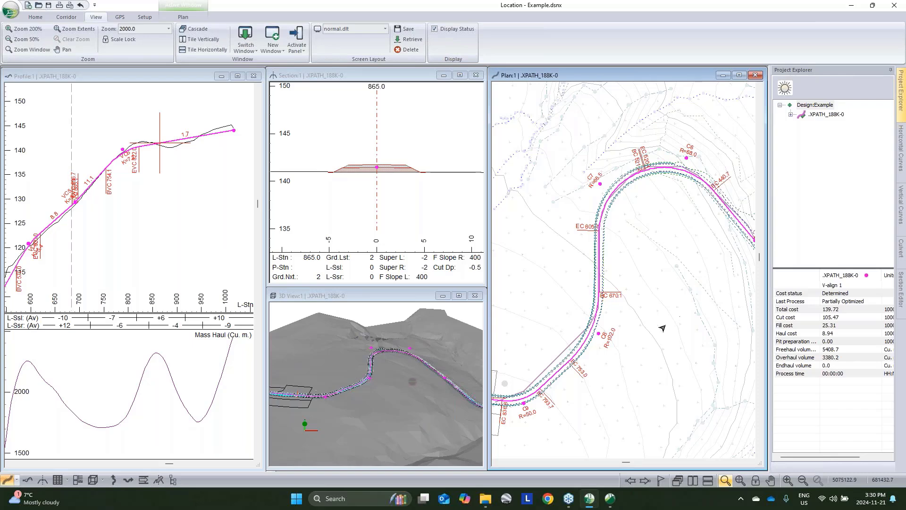
{"action": "left_click", "coordinate": [755, 480]}
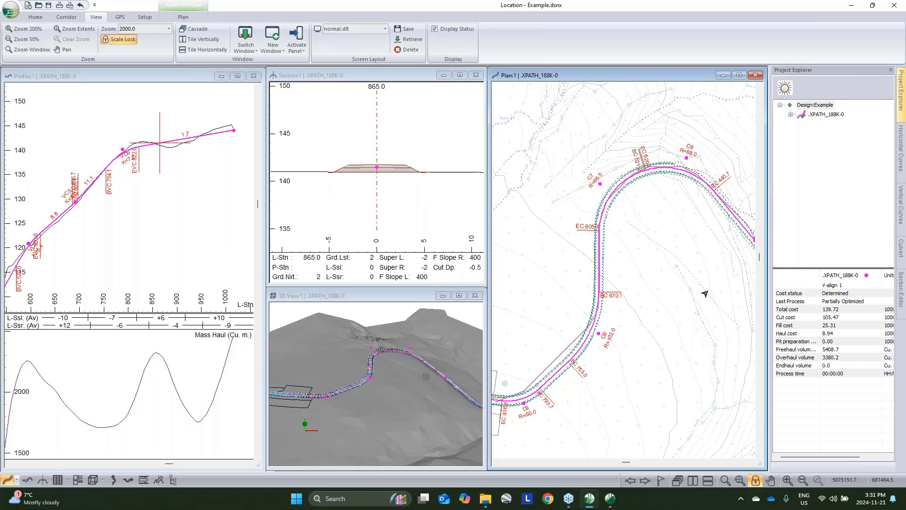
{"action": "scroll", "coordinate": [601, 235], "scroll_direction": "up", "scroll_amount": 3}
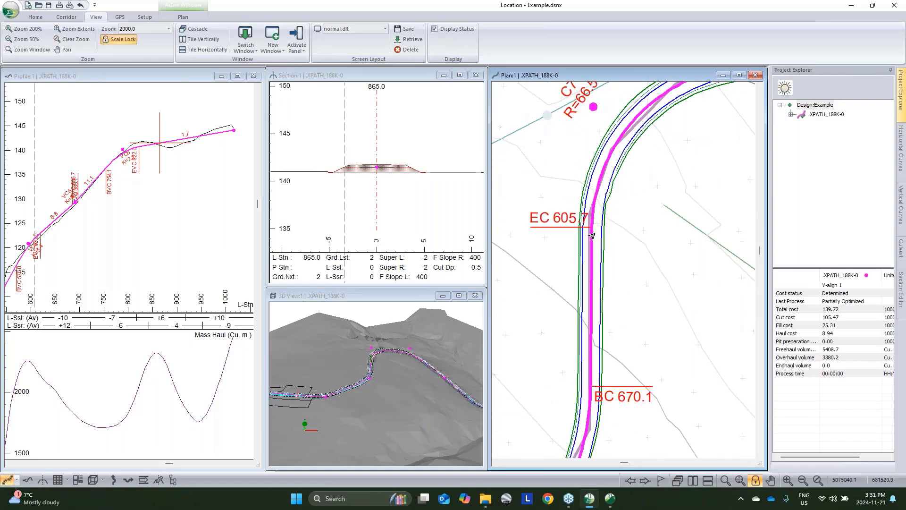
{"action": "right_click", "coordinate": [565, 220]}
{"action": "left_click", "coordinate": [614, 280]}
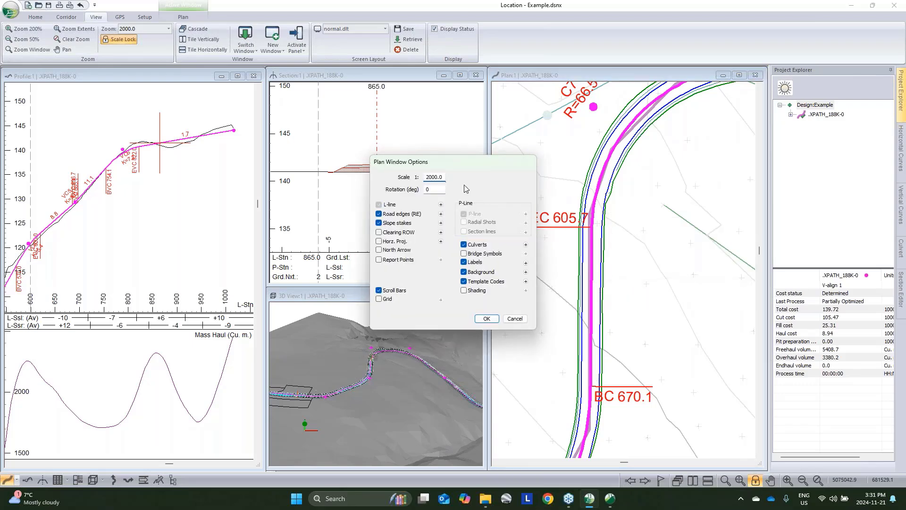
{"action": "left_click", "coordinate": [486, 319]}
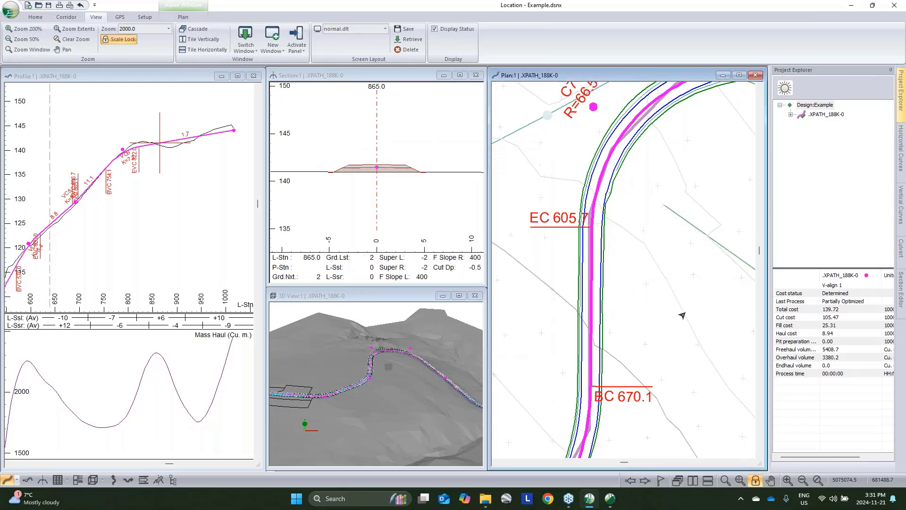
- Set the profile window's horizontal scale to 2000 and its vertical scale to 200
{"action": "right_click", "coordinate": [136, 183]}
{"action": "left_click", "coordinate": [171, 250]}
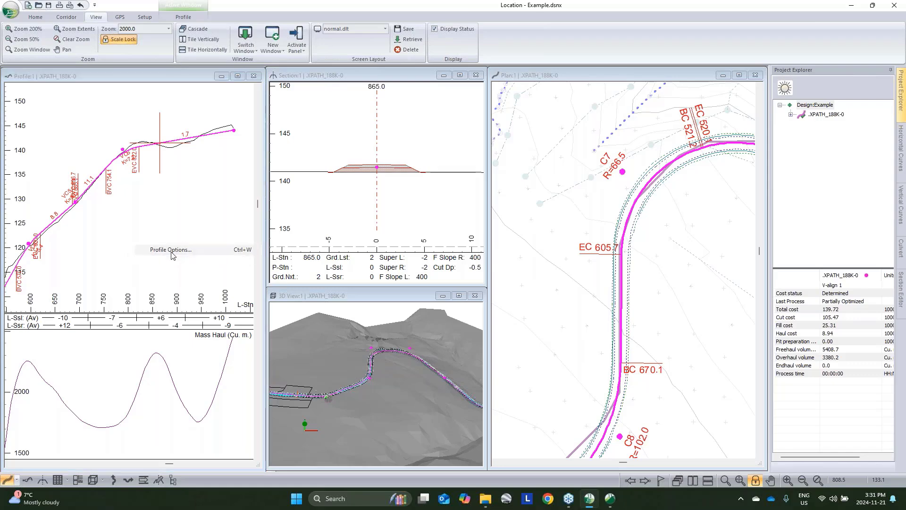
{"action": "type", "text": "2000"}
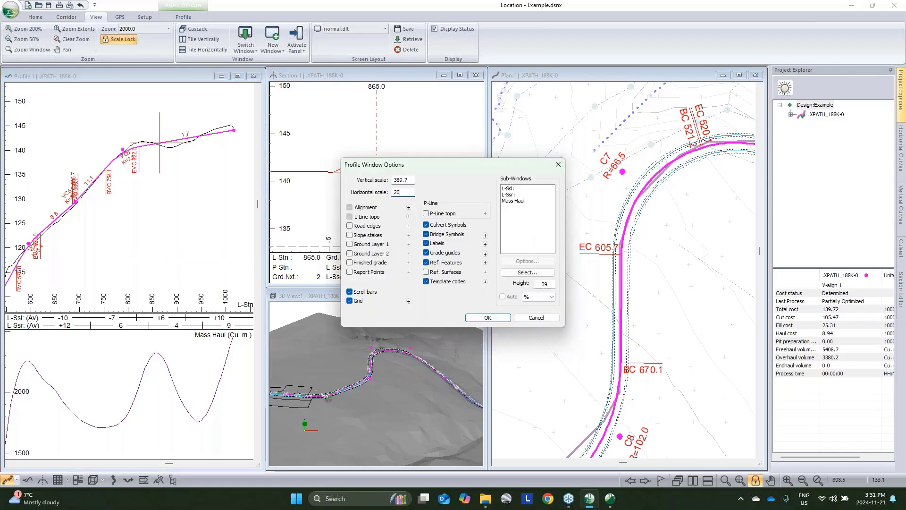
{"action": "double_click", "coordinate": [396, 179]}
{"action": "type", "text": "200"}
{"action": "left_click", "coordinate": [487, 317]}
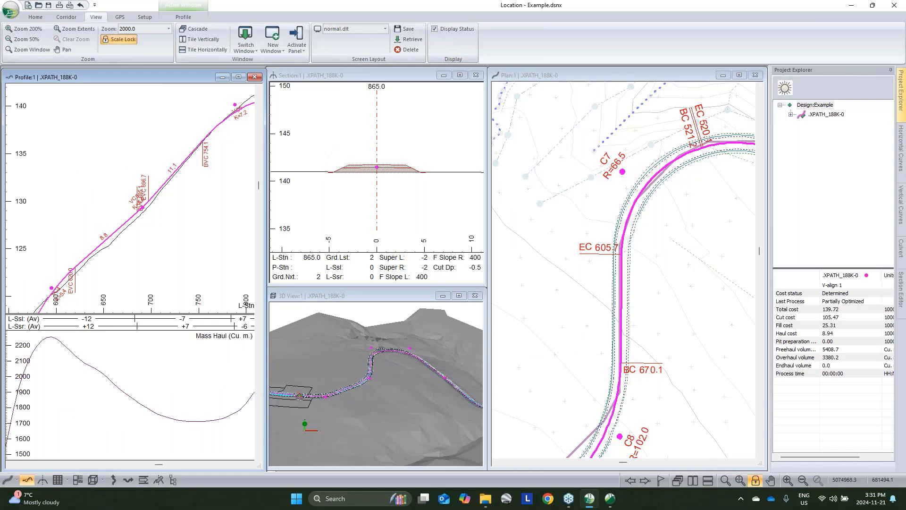
- Save the screen layout with the updated scales as "normal" in the RoadEng11 folder, replacing the existing file
{"action": "left_click", "coordinate": [414, 31]}
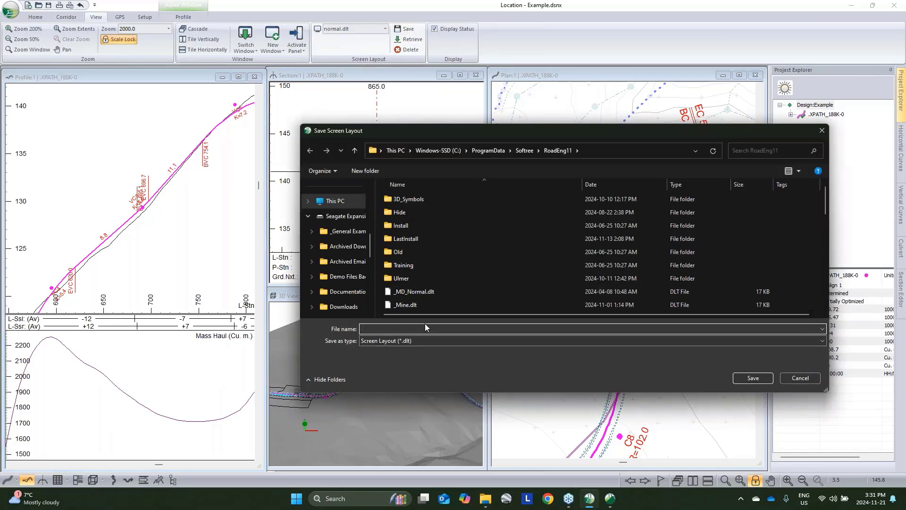
{"action": "type", "text": "normal"}
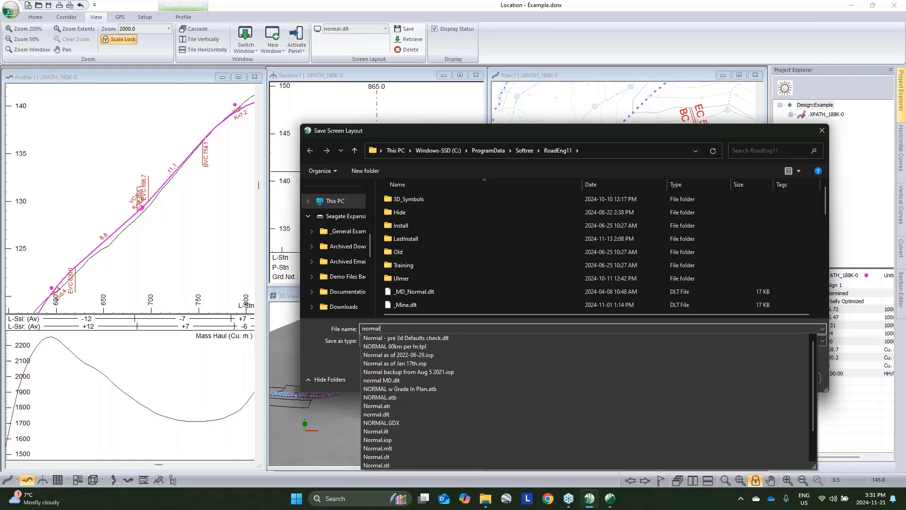
{"action": "left_click", "coordinate": [331, 354]}
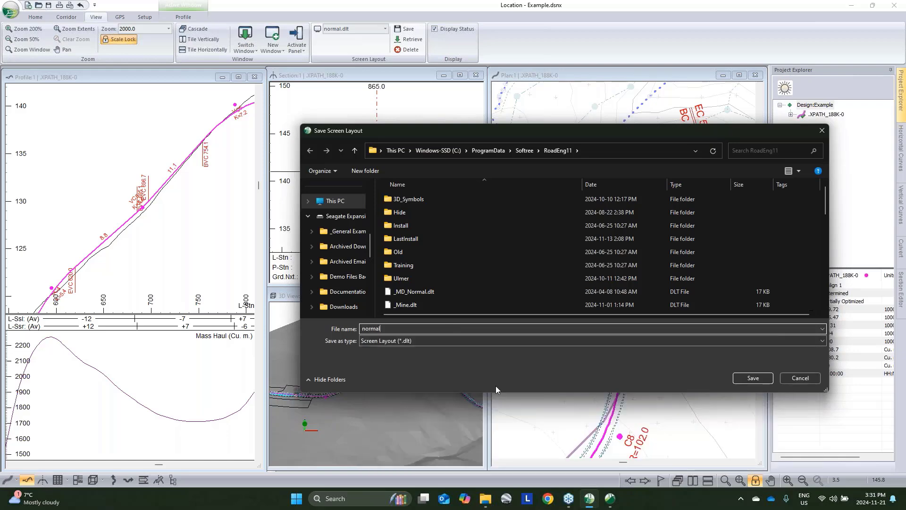
{"action": "left_click", "coordinate": [747, 383]}
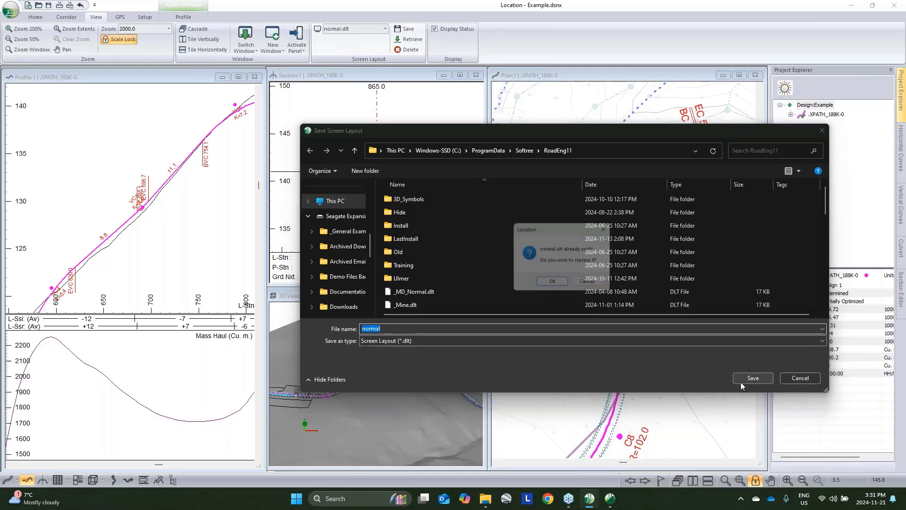
{"action": "left_click", "coordinate": [554, 284]}
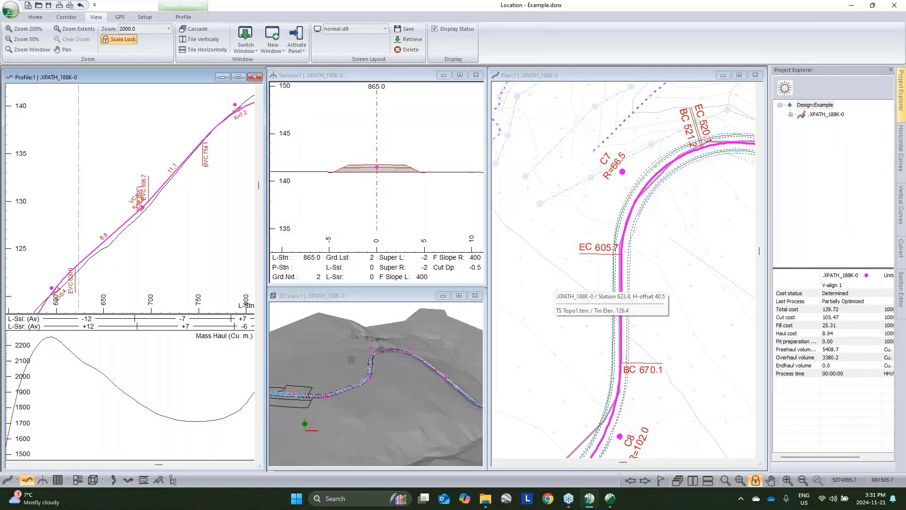
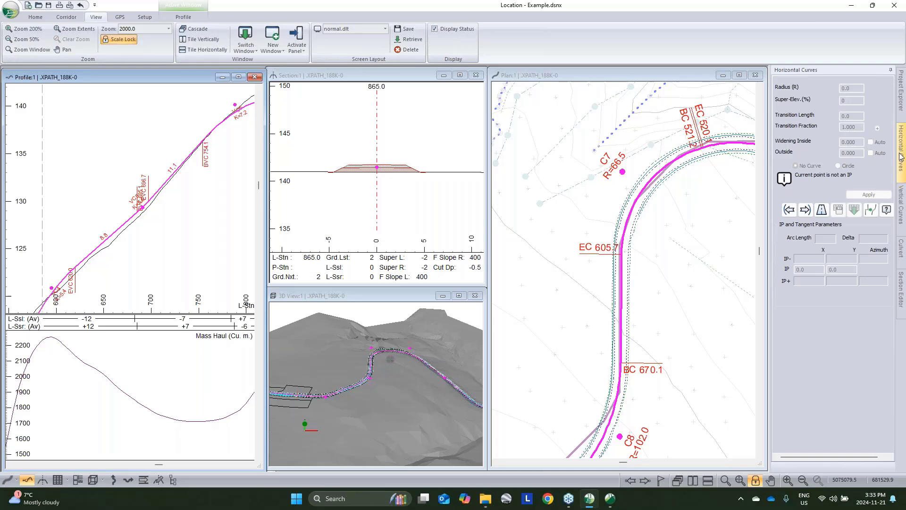
- Add an IP on the straight between curves C7 and C8, shift it sideways and apply a circular curve of radius 100
{"action": "left_click", "coordinate": [687, 218]}
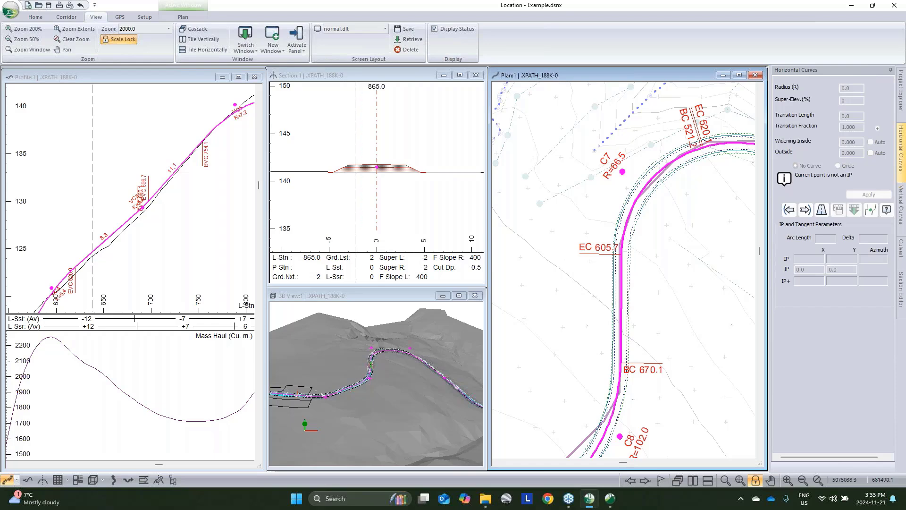
{"action": "left_click", "coordinate": [621, 297]}
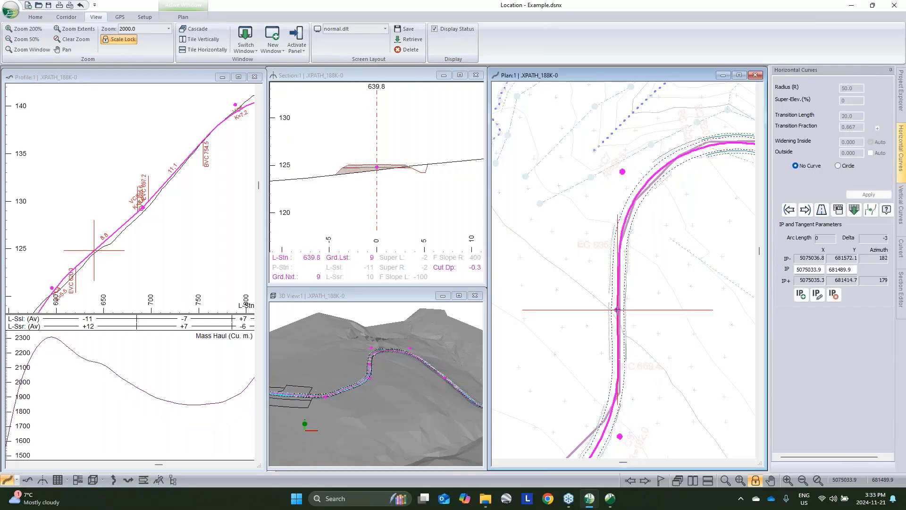
{"action": "left_click_drag", "start_coordinate": [617, 310], "coordinate": [612, 308]}
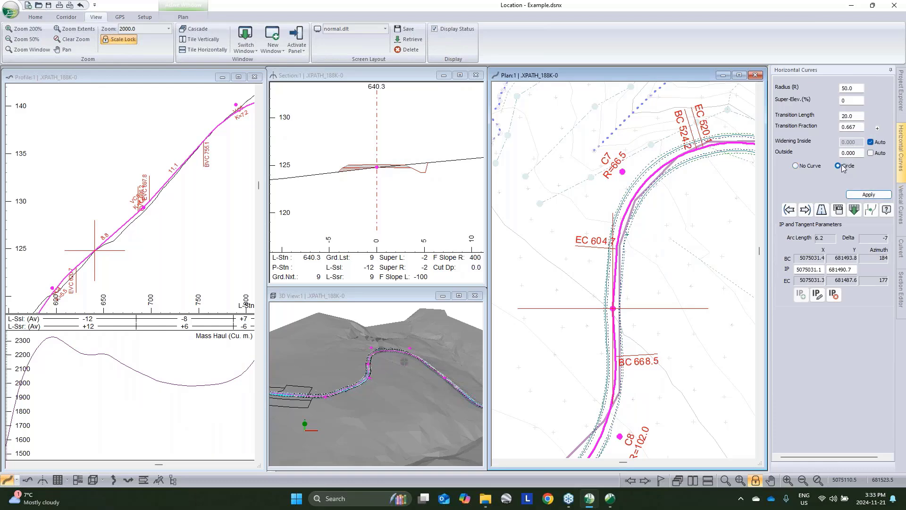
{"action": "left_click", "coordinate": [858, 194]}
{"action": "type", "text": "100"}
{"action": "left_click", "coordinate": [875, 195]}
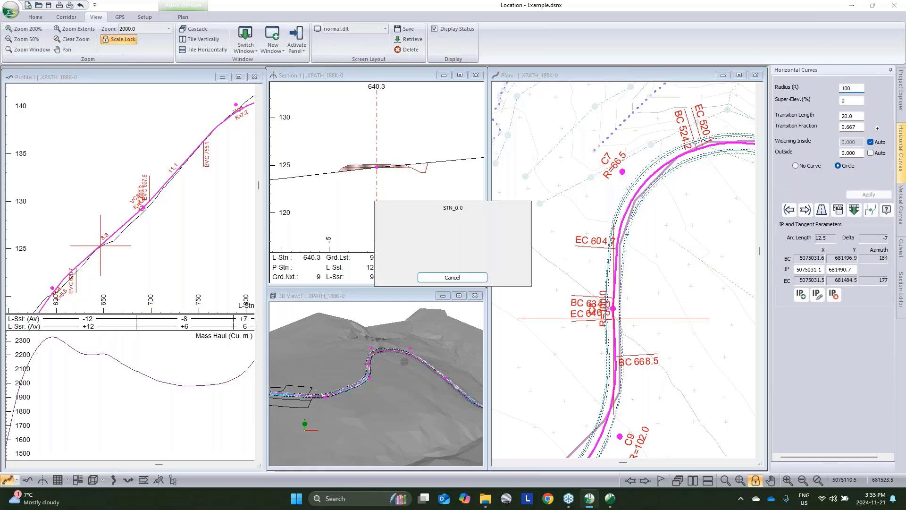
- Add an IP with the Add/Edit IP Tool on the first straight near the start of the alignment
{"action": "middle_click_drag", "start_coordinate": [702, 269], "coordinate": [585, 180]}
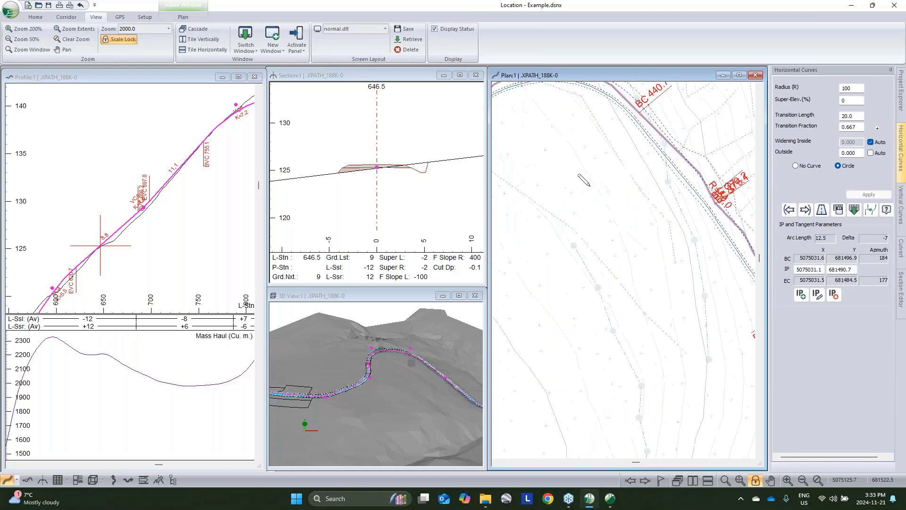
{"action": "scroll", "coordinate": [585, 180], "scroll_direction": "down", "scroll_amount": 1}
{"action": "middle_click_drag", "start_coordinate": [729, 242], "coordinate": [616, 196]}
{"action": "middle_click_drag", "start_coordinate": [734, 115], "coordinate": [578, 211]}
{"action": "middle_click_drag", "start_coordinate": [619, 168], "coordinate": [634, 231]}
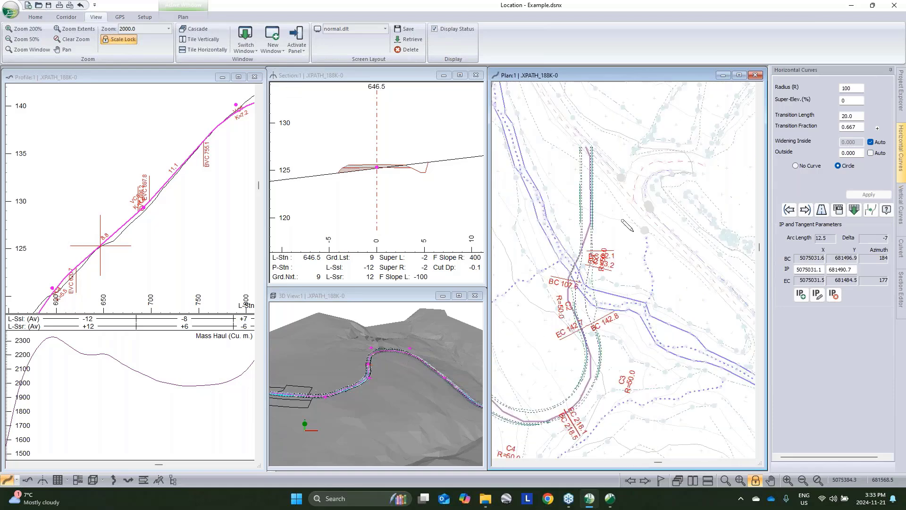
{"action": "right_click", "coordinate": [600, 206]}
{"action": "left_click", "coordinate": [638, 223]}
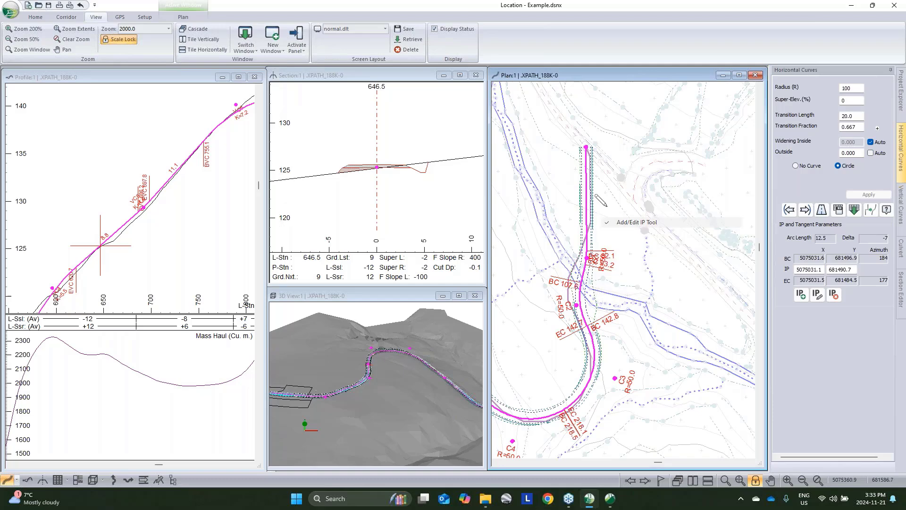
{"action": "left_click", "coordinate": [596, 201]}
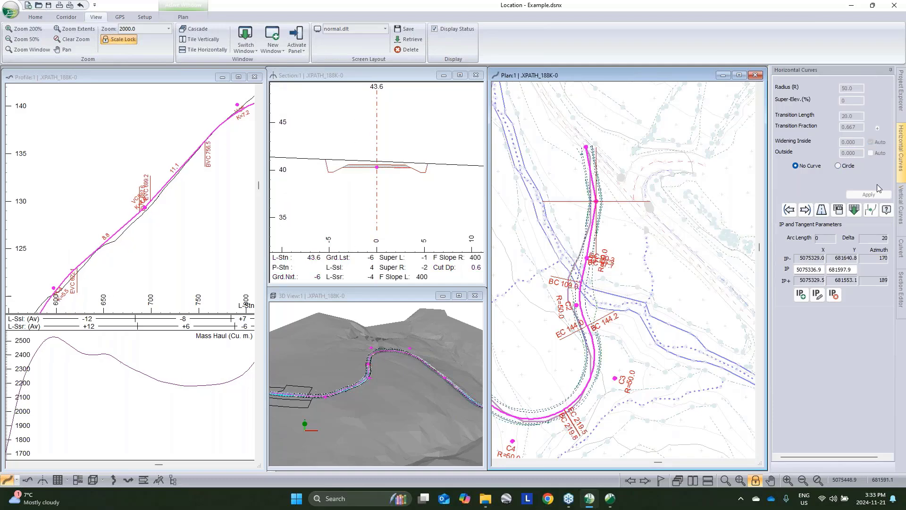
- Give the new IP near the alignment's start a circular curve of radius 100 and apply it
{"action": "left_click", "coordinate": [839, 168]}
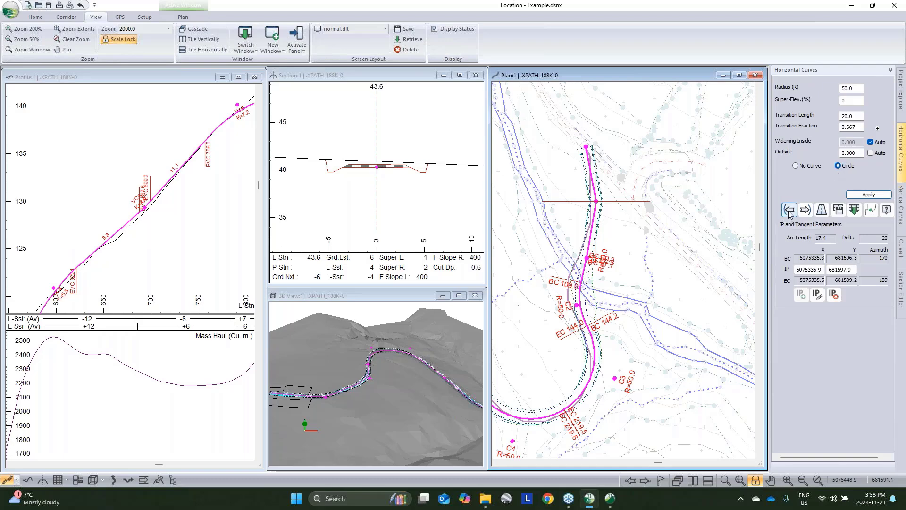
{"action": "right_click_drag", "start_coordinate": [630, 210], "coordinate": [643, 206]}
{"action": "left_click", "coordinate": [666, 212]}
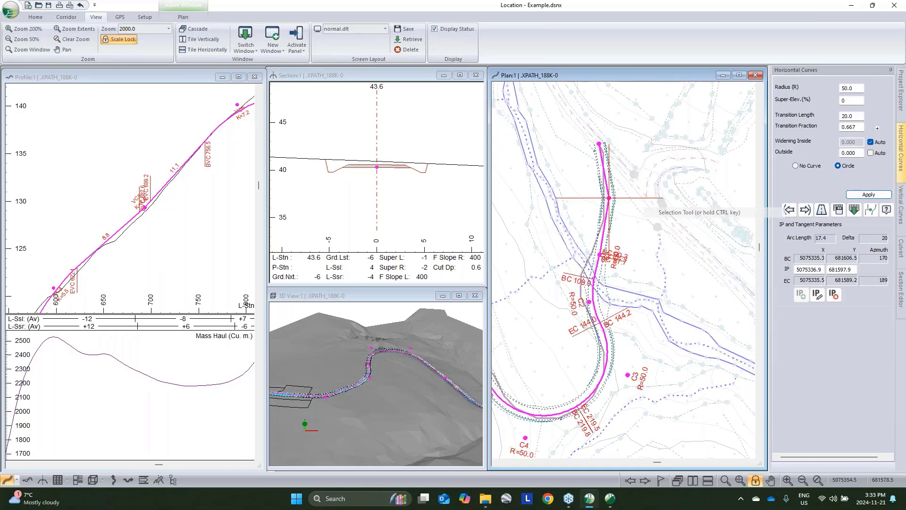
{"action": "left_click", "coordinate": [802, 209]}
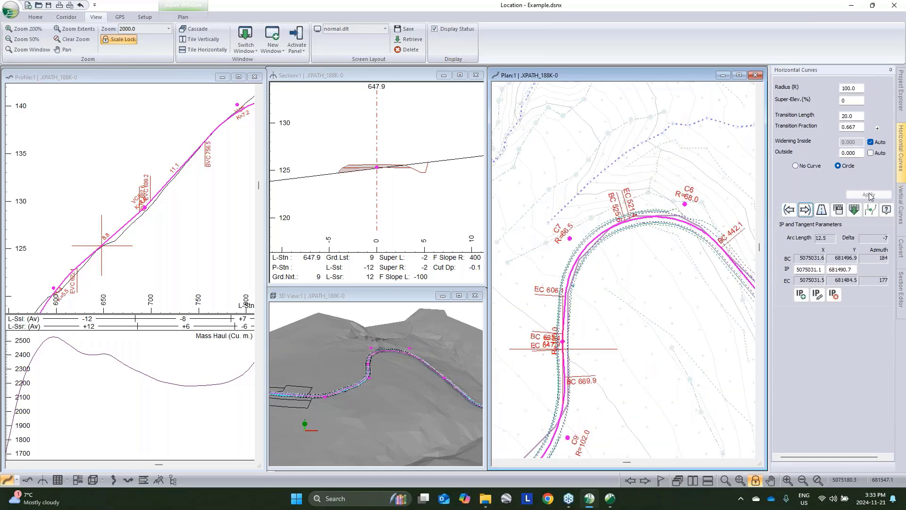
{"action": "left_click", "coordinate": [838, 210]}
{"action": "middle_click_drag", "start_coordinate": [664, 221], "coordinate": [473, 219]}
{"action": "left_click", "coordinate": [673, 225]}
{"action": "left_click", "coordinate": [789, 210]}
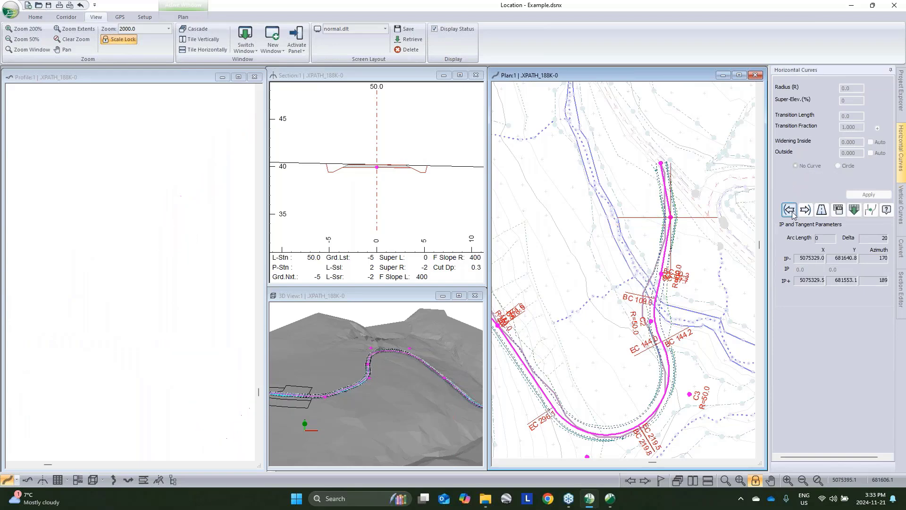
{"action": "left_click", "coordinate": [840, 166]}
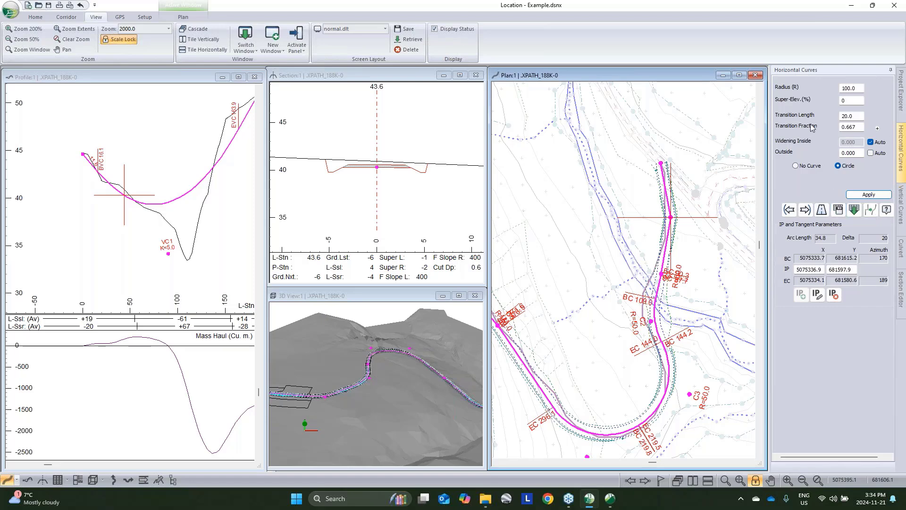
{"action": "left_click", "coordinate": [858, 195]}
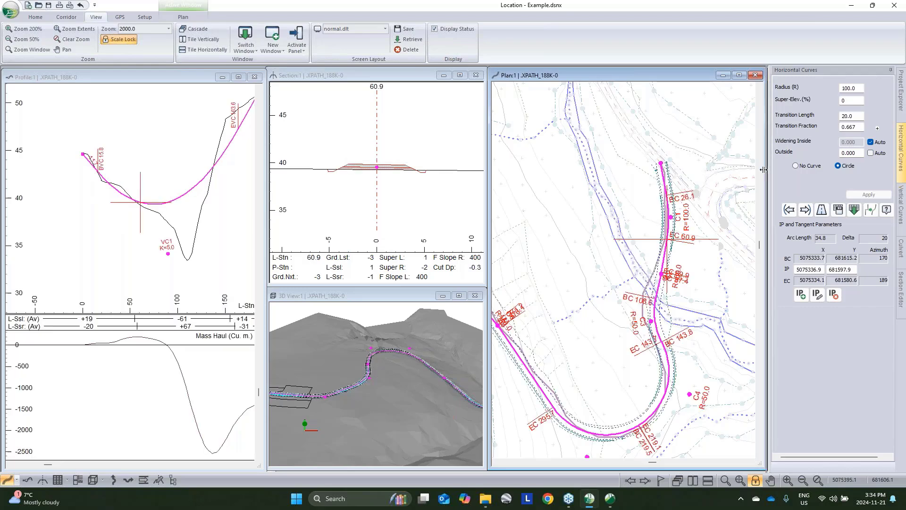
- Open the widening lookup table in the road class specifications and examine its widening values by radius and delta angle
{"action": "left_click_drag", "start_coordinate": [764, 169], "coordinate": [745, 169]}
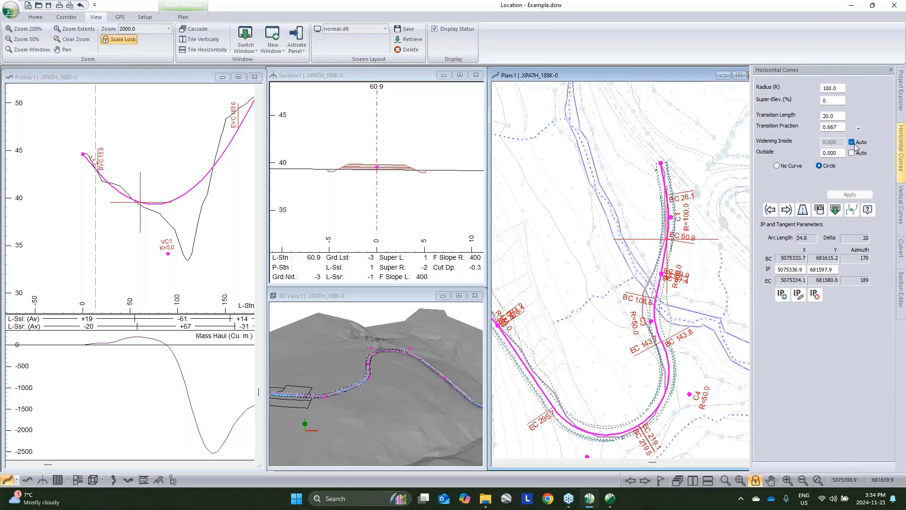
{"action": "left_click", "coordinate": [803, 211]}
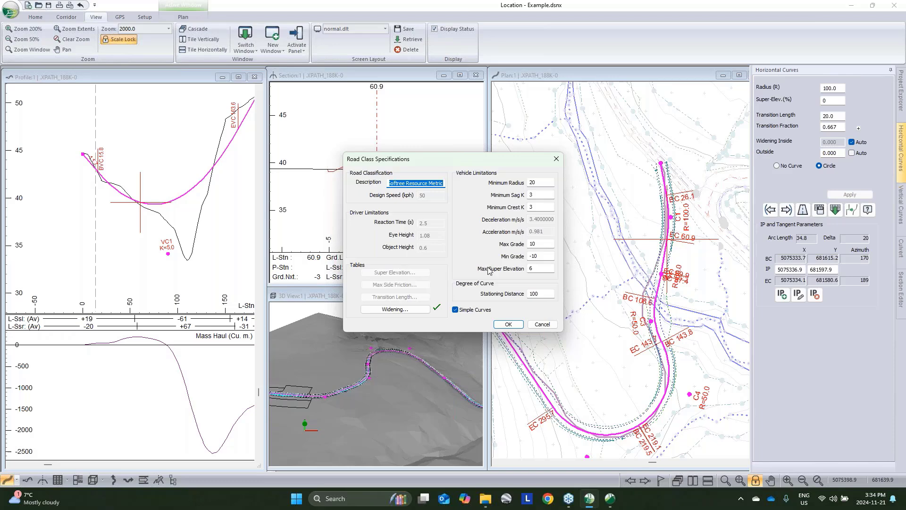
{"action": "left_click", "coordinate": [455, 310]}
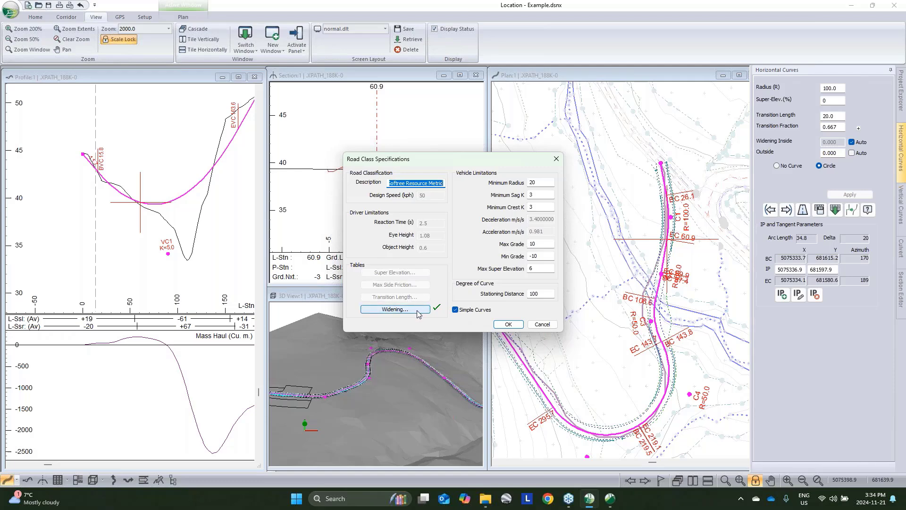
{"action": "left_click", "coordinate": [418, 311]}
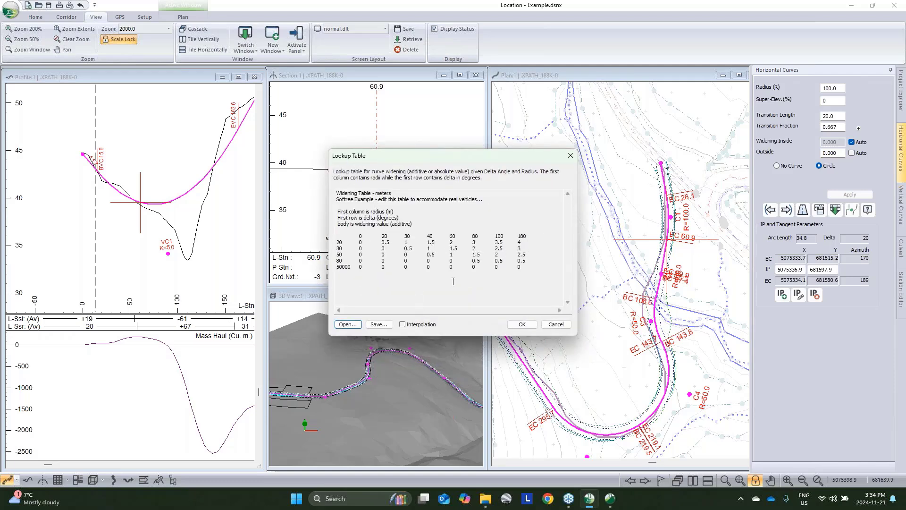
{"action": "double_click", "coordinate": [386, 242]}
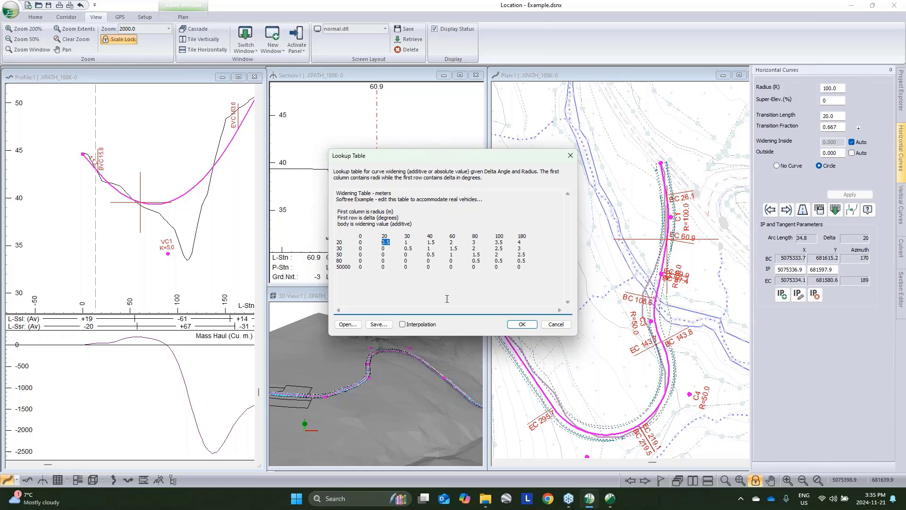
- Browse for lookup table files, inspect WideningMeters - Example.tbl in Notepad and close it again
{"action": "left_click", "coordinate": [350, 325]}
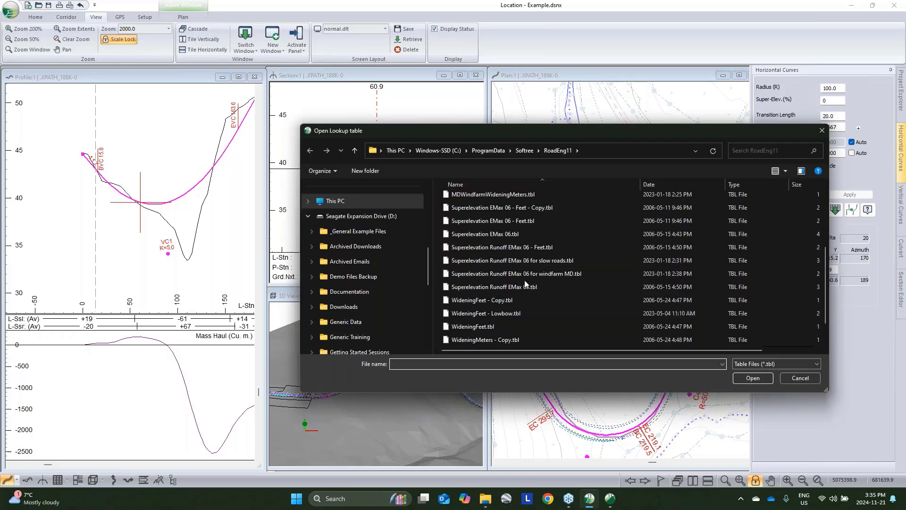
{"action": "scroll", "coordinate": [511, 327], "scroll_direction": "down", "scroll_amount": 1}
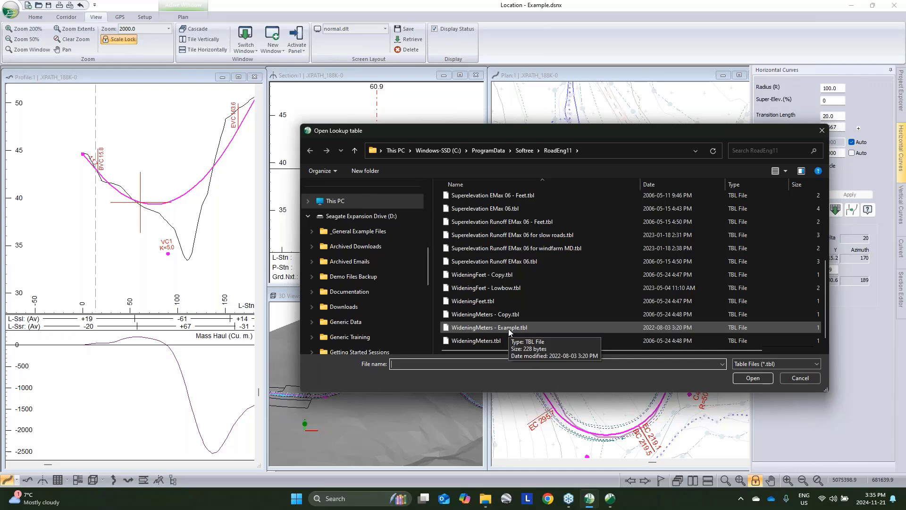
{"action": "right_click", "coordinate": [508, 327]}
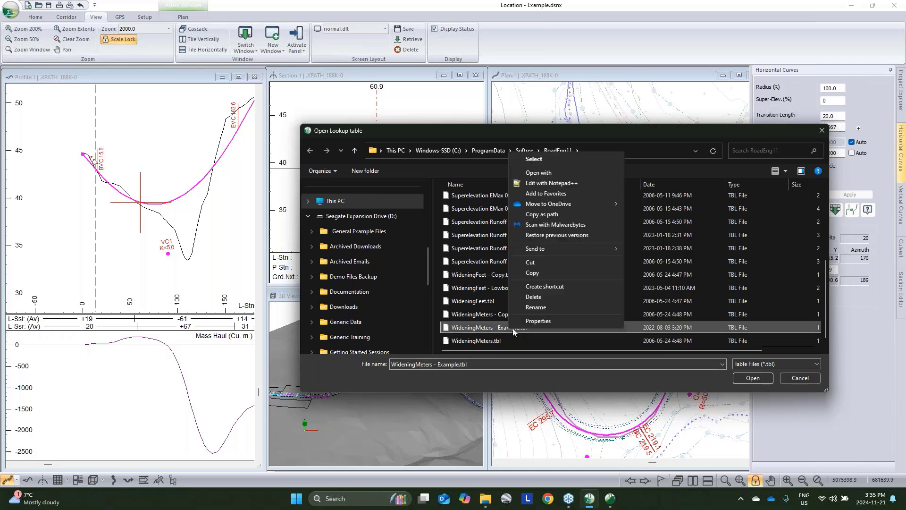
{"action": "left_click", "coordinate": [559, 172]}
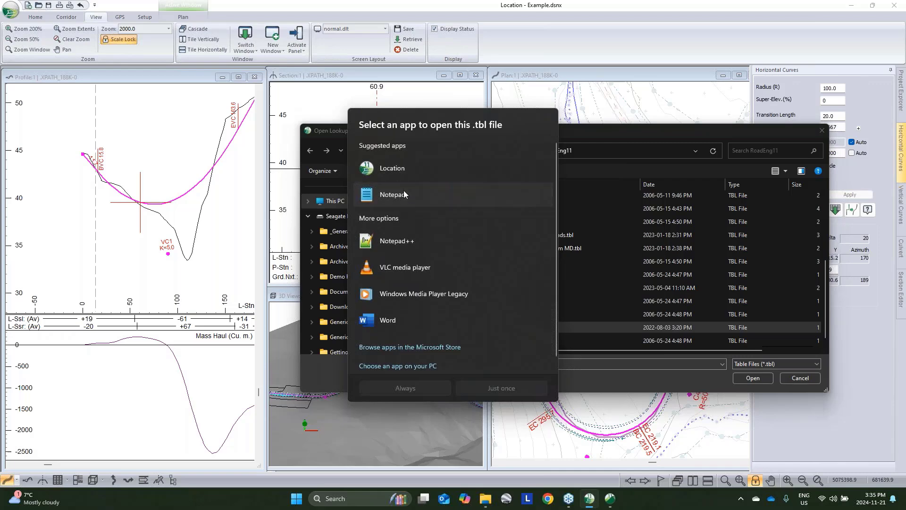
{"action": "left_click", "coordinate": [404, 193]}
{"action": "left_click", "coordinate": [409, 388]}
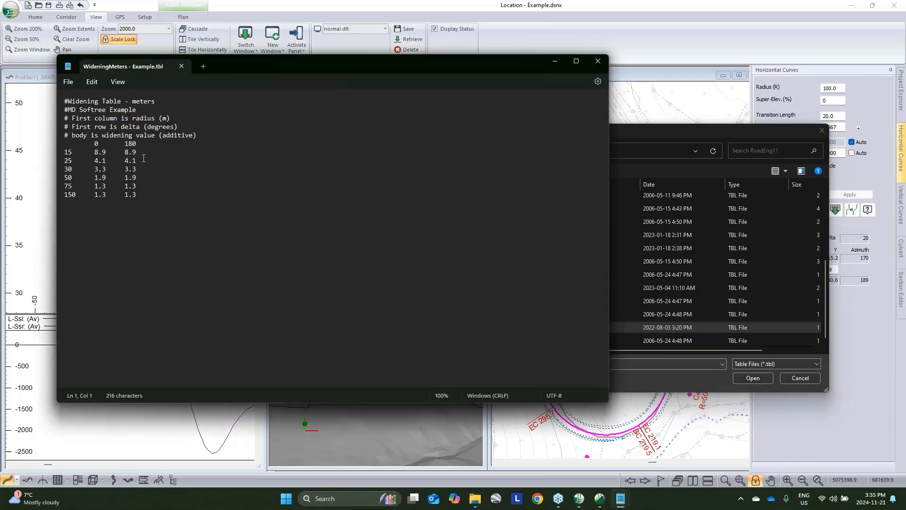
{"action": "left_click", "coordinate": [140, 152]}
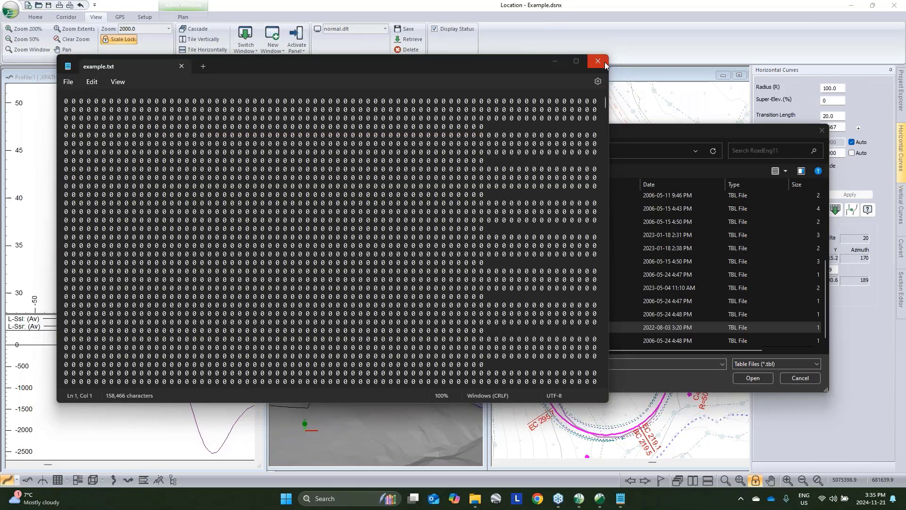
{"action": "left_click", "coordinate": [604, 61]}
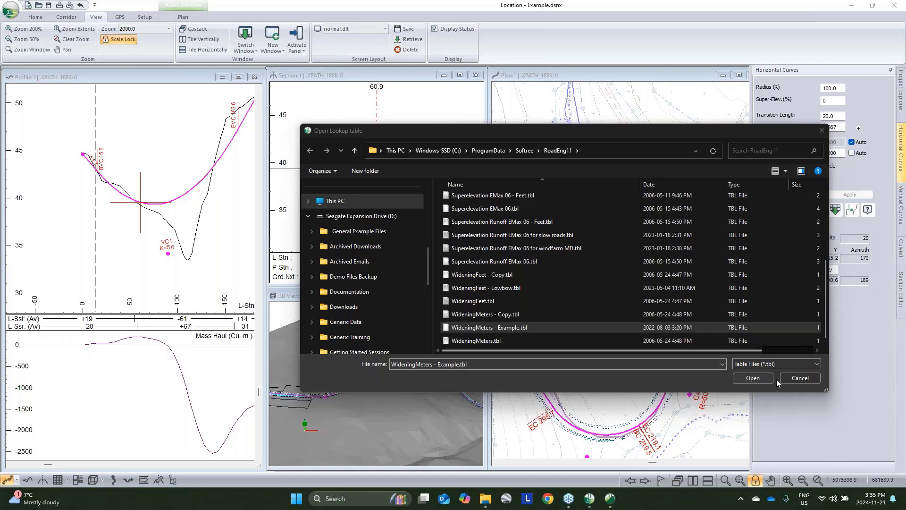
- Load WideningMeters - Example.tbl as the road class widening table and accept the updated specifications
{"action": "left_click", "coordinate": [496, 341]}
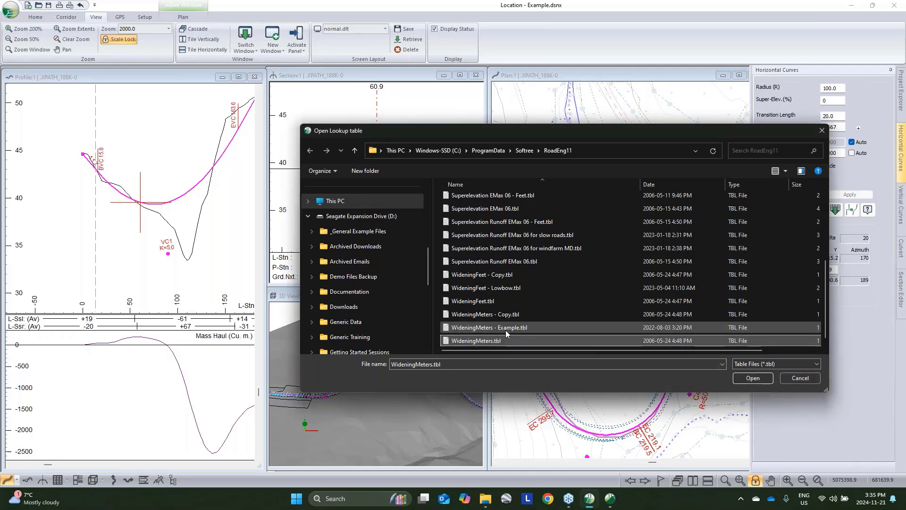
{"action": "left_click", "coordinate": [506, 330]}
{"action": "left_click", "coordinate": [761, 377]}
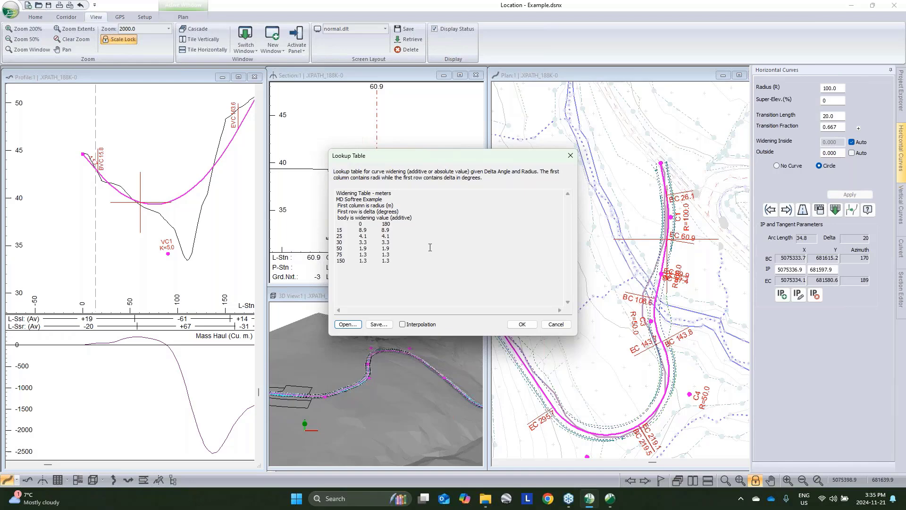
{"action": "left_click", "coordinate": [520, 324]}
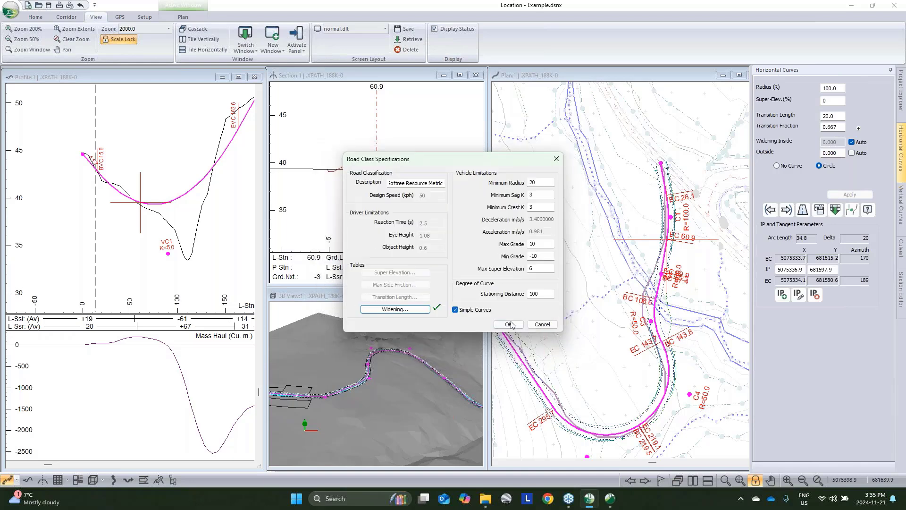
{"action": "left_click", "coordinate": [512, 326]}
{"action": "left_click", "coordinate": [485, 282]}
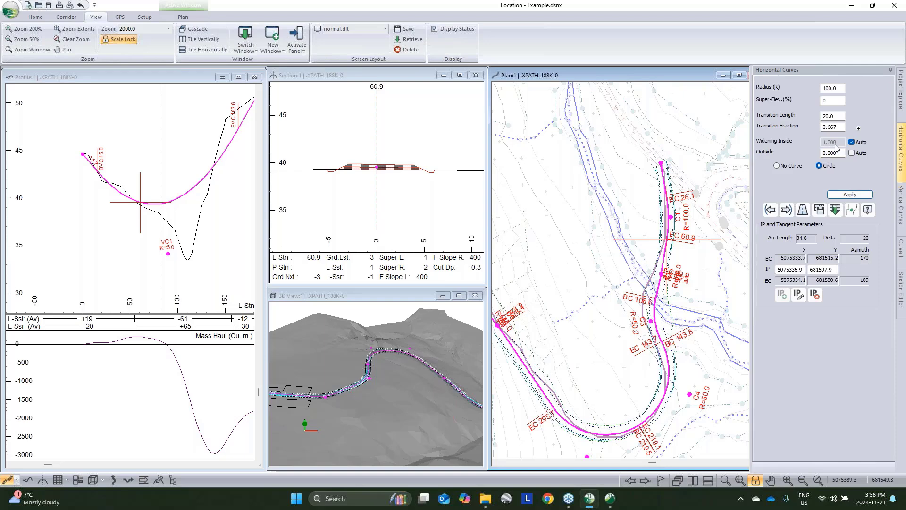
- Turn off Simple Curves in the road class specifications and accept the change
{"action": "left_click", "coordinate": [802, 210]}
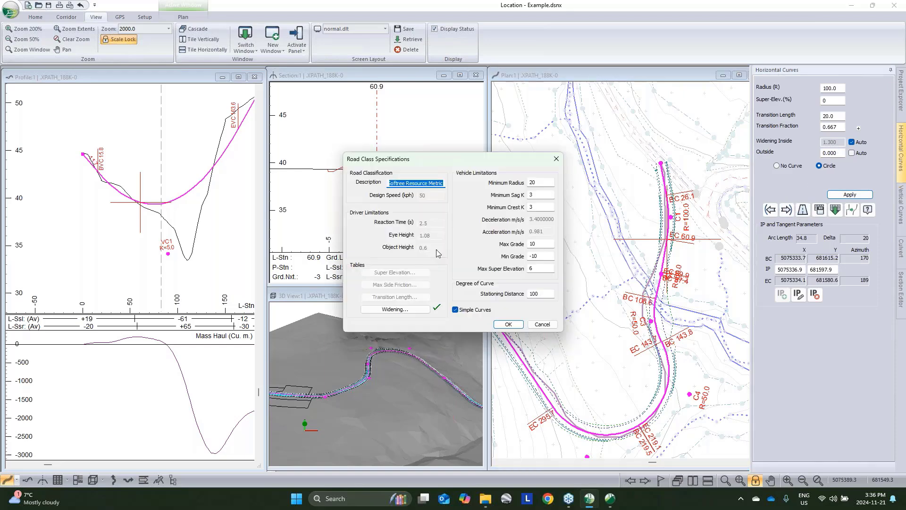
{"action": "double_click", "coordinate": [540, 245]}
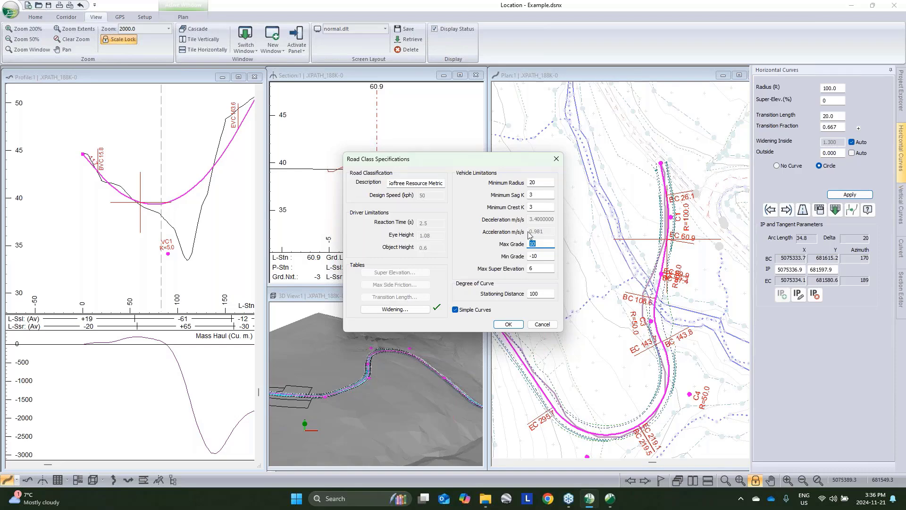
{"action": "left_click", "coordinate": [456, 310]}
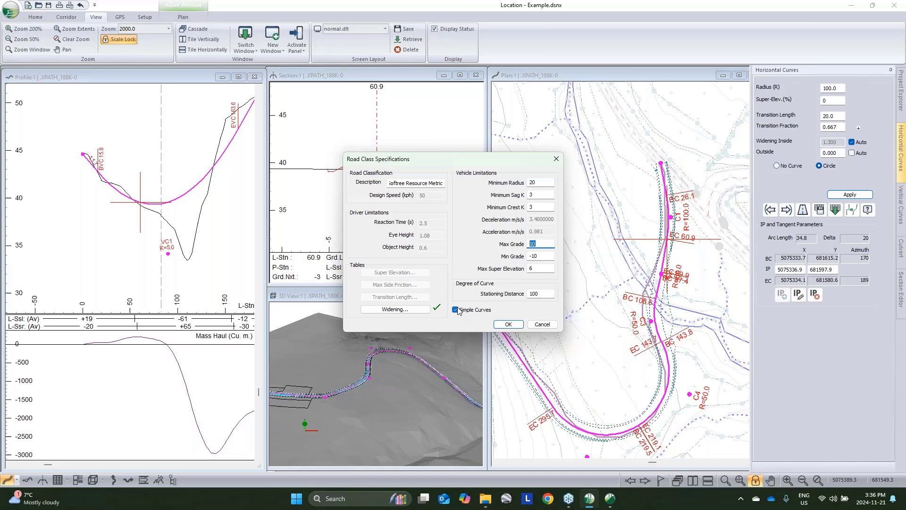
{"action": "left_click", "coordinate": [518, 327]}
{"action": "left_click", "coordinate": [476, 281]}
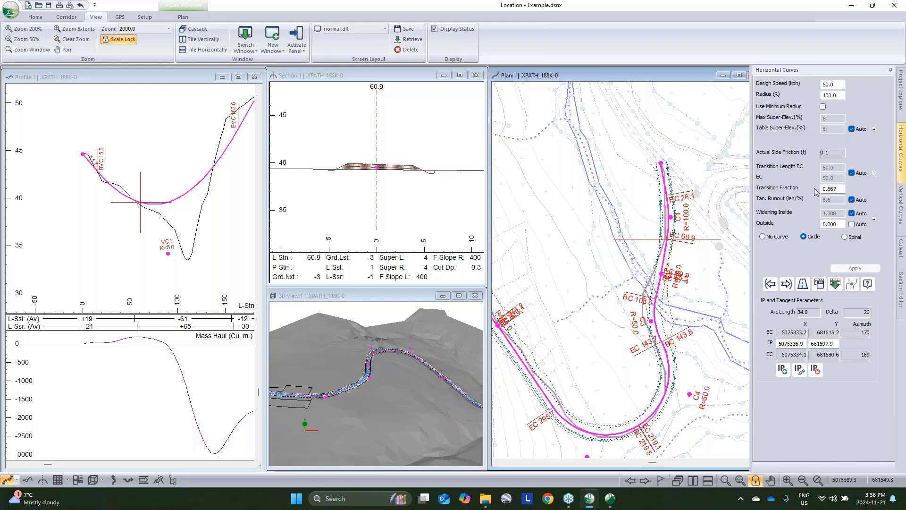
- Review the road class specifications, and examine the Standards settings in V-align 1's vertical optimization options without changing them
{"action": "left_click", "coordinate": [804, 284]}
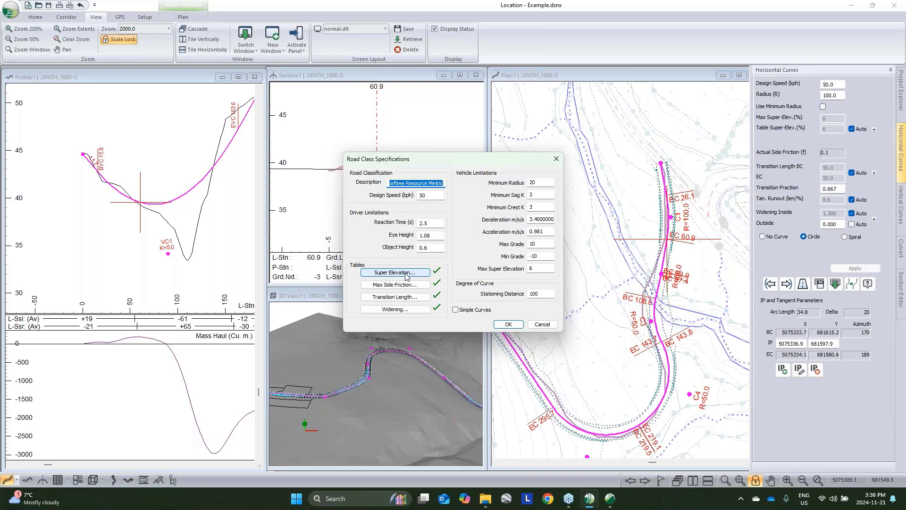
{"action": "left_click", "coordinate": [543, 324]}
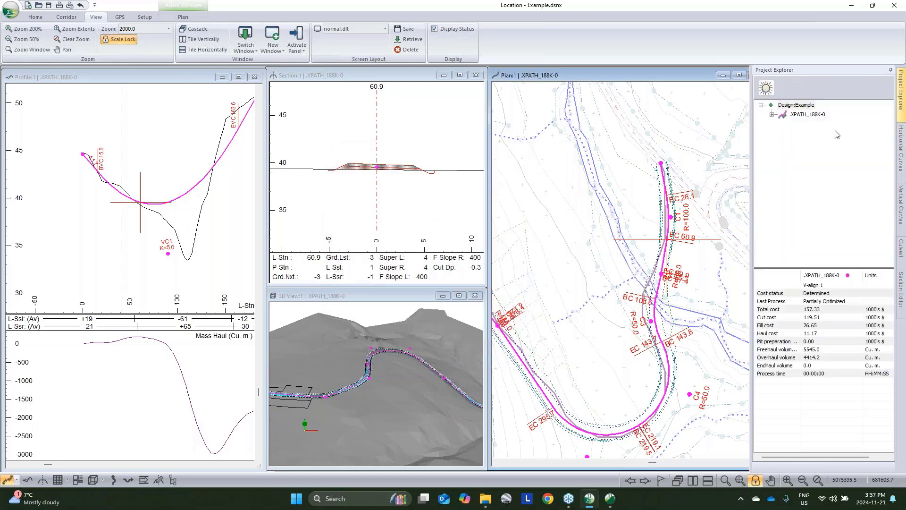
{"action": "left_click", "coordinate": [772, 114]}
{"action": "right_click", "coordinate": [801, 124]}
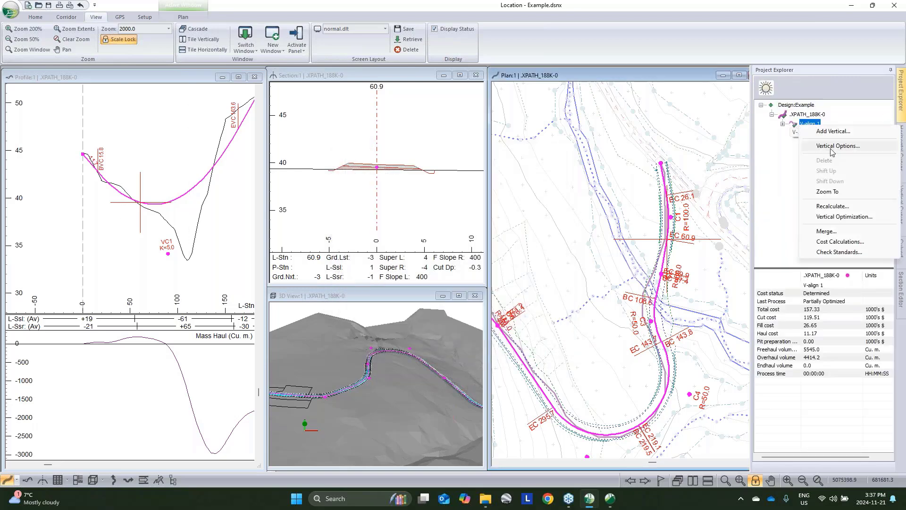
{"action": "left_click", "coordinate": [832, 147]}
{"action": "left_click", "coordinate": [318, 140]}
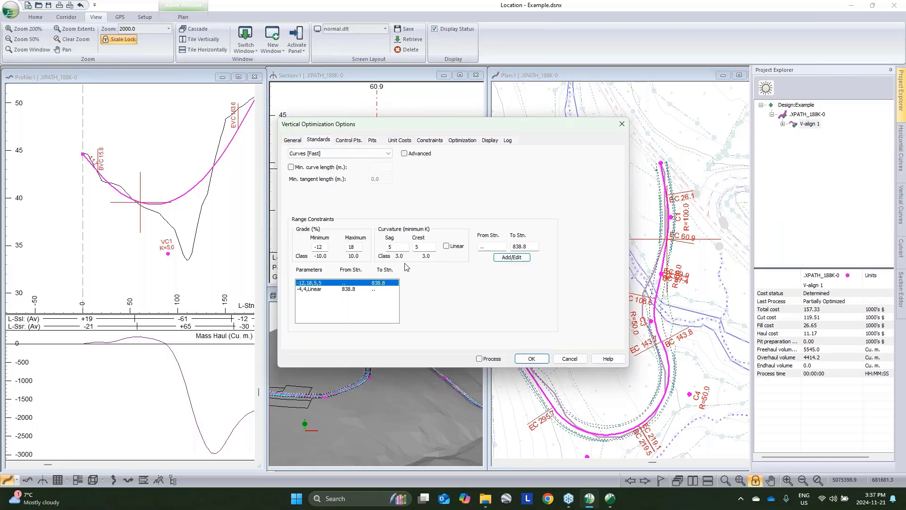
{"action": "left_click", "coordinate": [578, 361]}
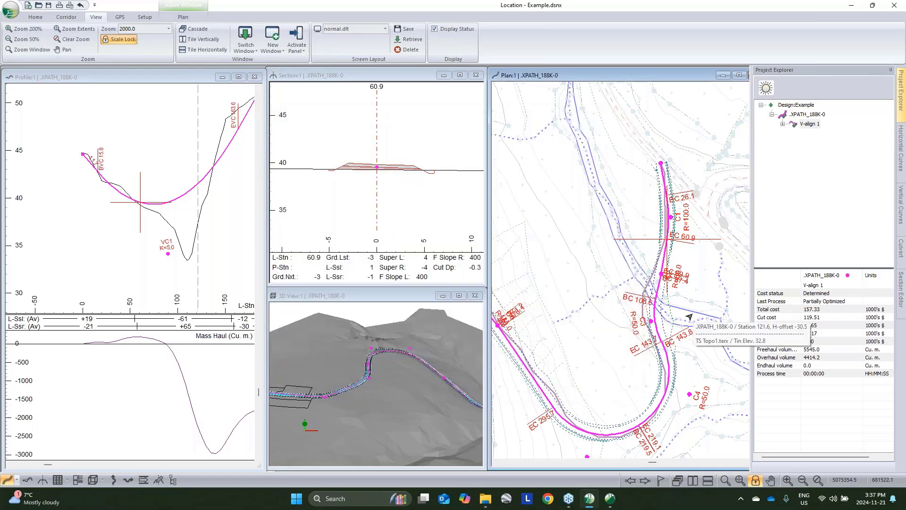
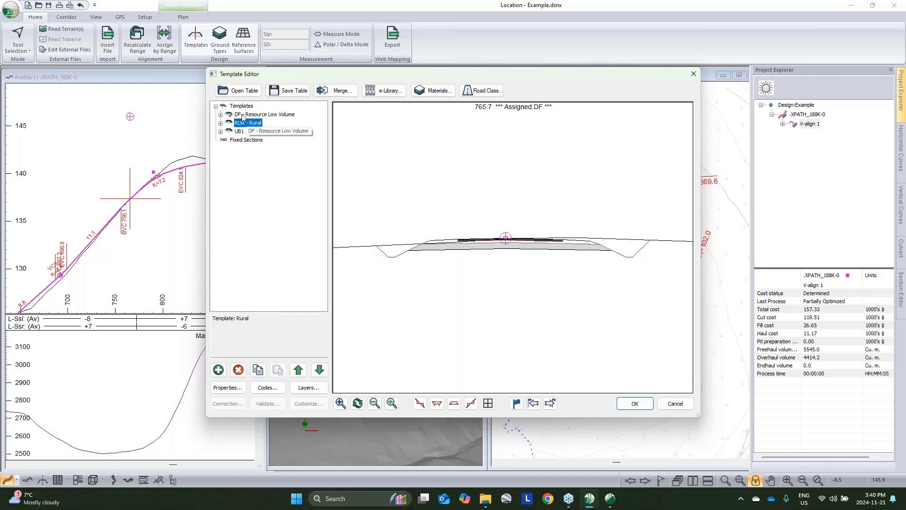
- Copy the DF - Resource Low Volume template and paste it as a new template
{"action": "left_click", "coordinate": [241, 114]}
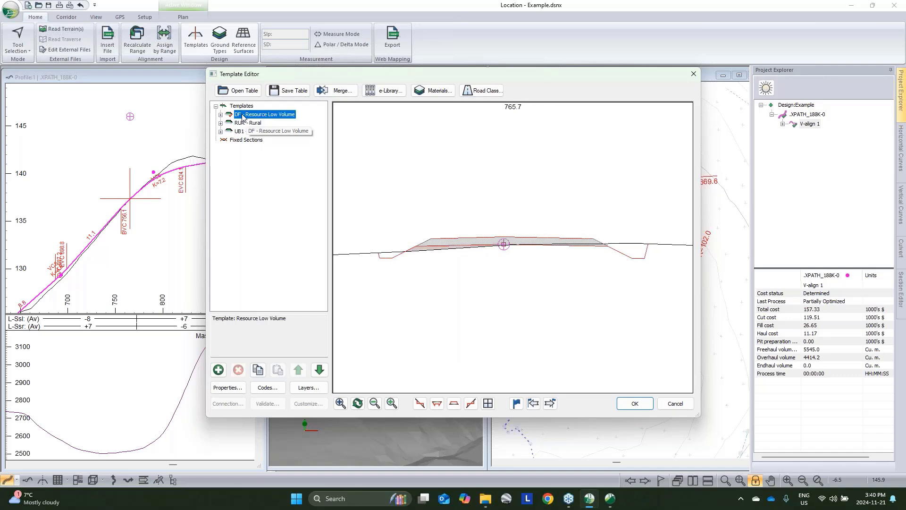
{"action": "right_click", "coordinate": [267, 120]}
{"action": "left_click", "coordinate": [298, 175]}
{"action": "right_click", "coordinate": [247, 119]}
{"action": "mouse_move", "coordinate": [297, 184]}
{"action": "left_click", "coordinate": [346, 194]}
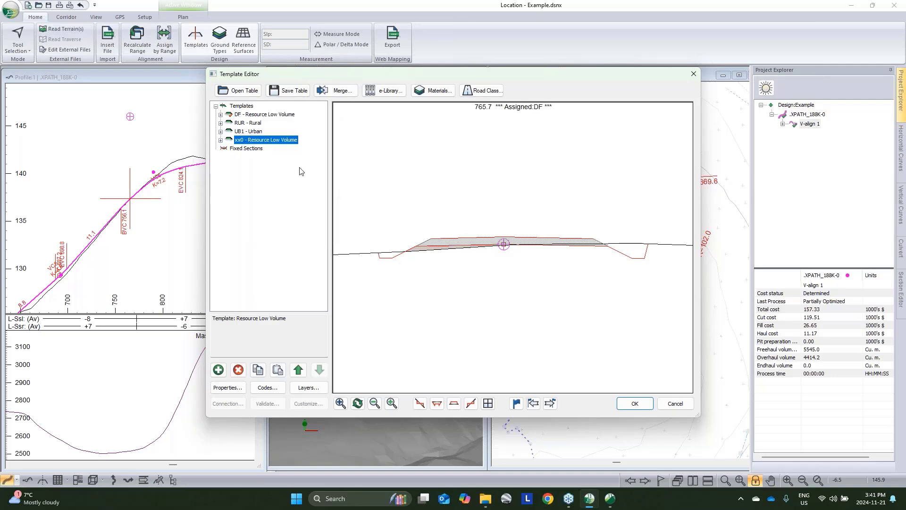
- Rename the copied Resource Low Volume template to WIDE with the description Wide
{"action": "right_click", "coordinate": [242, 144]}
{"action": "left_click", "coordinate": [262, 162]}
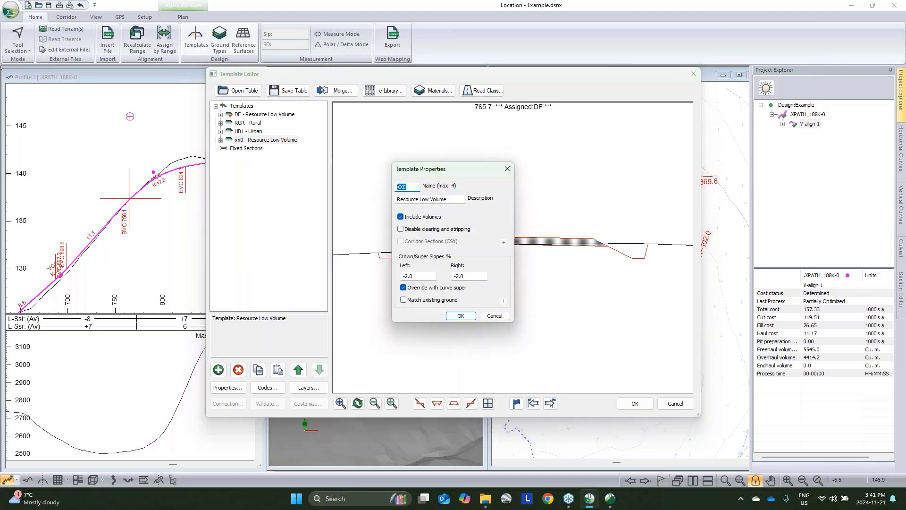
{"action": "type", "text": "WIDE"}
{"action": "key", "text": "Tab"}
{"action": "type", "text": "W"}
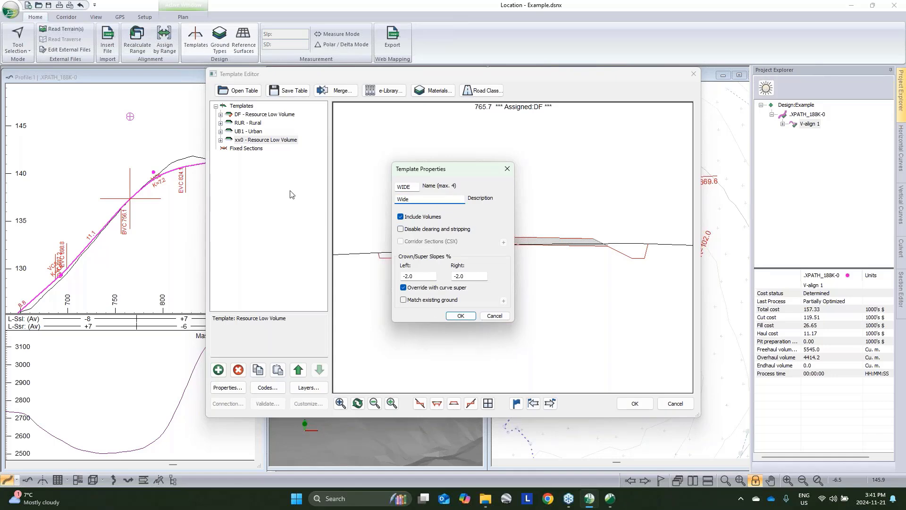
{"action": "left_click", "coordinate": [461, 316]}
- Set the Width of the WIDE template's Resource I-left component to 4.5 m
{"action": "left_click", "coordinate": [221, 140]}
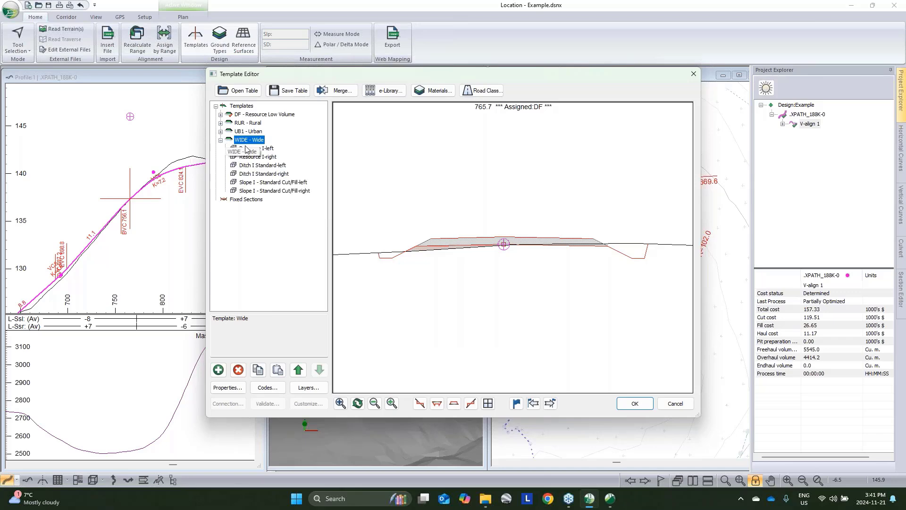
{"action": "left_click", "coordinate": [255, 148]}
{"action": "right_click", "coordinate": [246, 151]}
{"action": "left_click", "coordinate": [272, 165]}
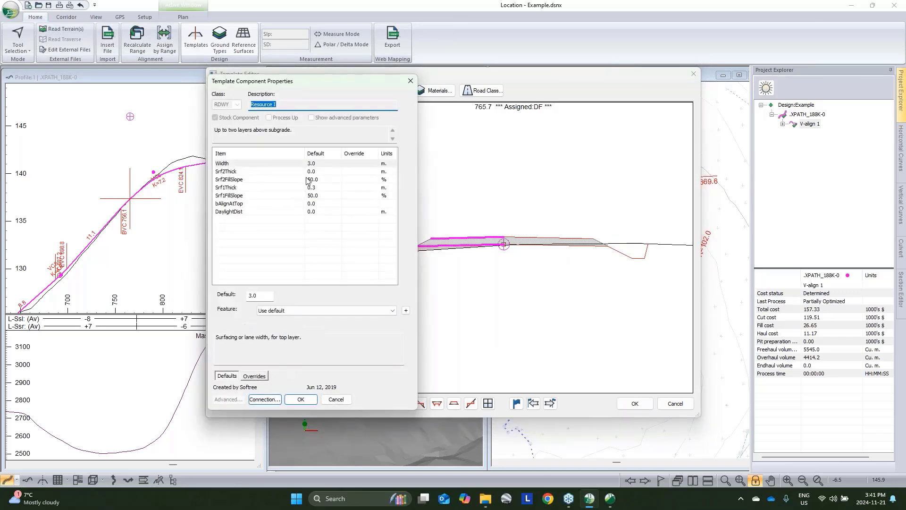
{"action": "left_click_drag", "start_coordinate": [261, 295], "coordinate": [178, 297]}
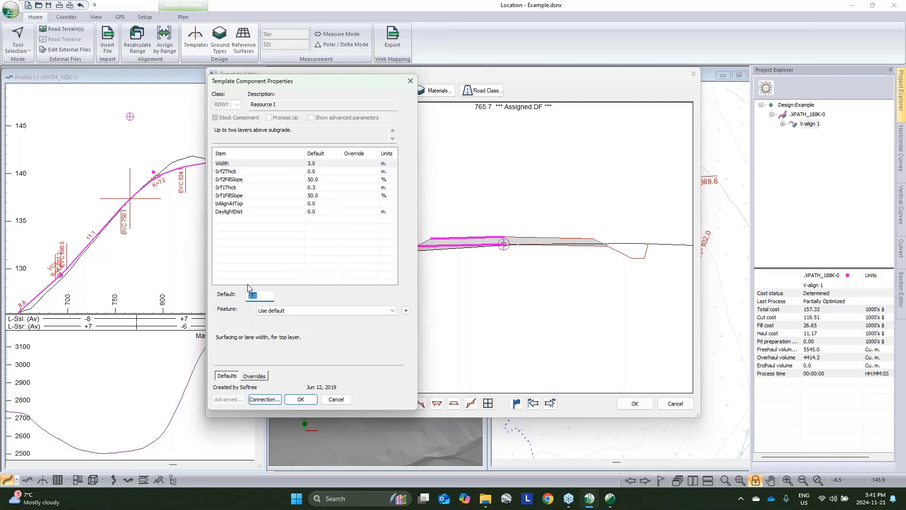
{"action": "type", "text": "4.5"}
{"action": "left_click", "coordinate": [301, 399]}
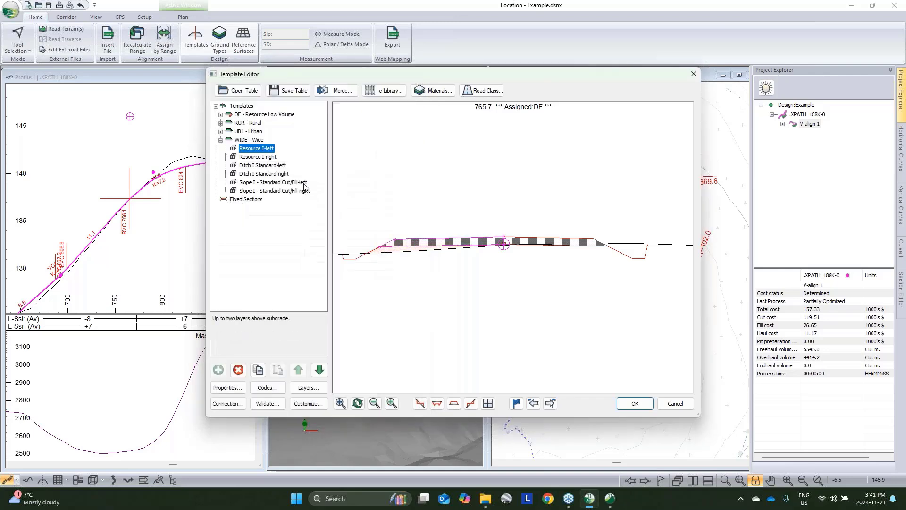
- Delete the WIDE template's Resource I-right component and replace it with a copy of Resource I-left pasted as new on the right
{"action": "left_click", "coordinate": [263, 158]}
{"action": "left_click", "coordinate": [239, 369]}
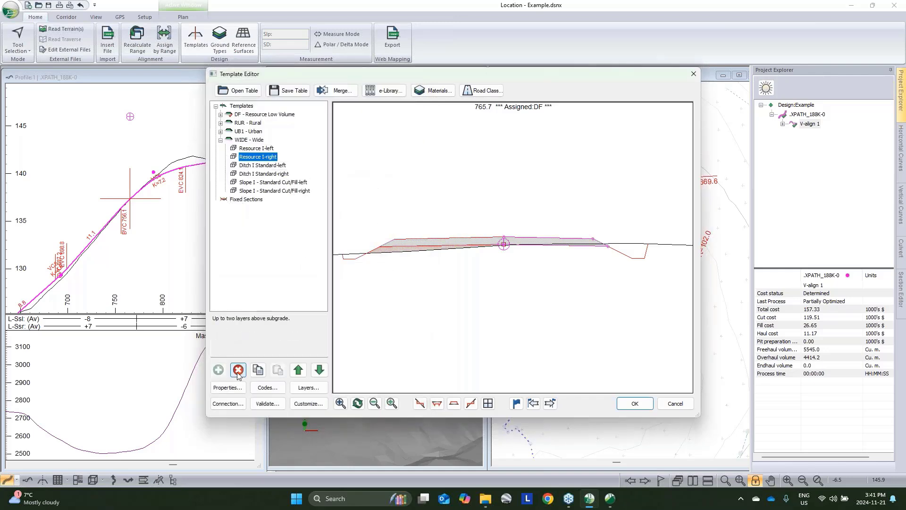
{"action": "right_click", "coordinate": [260, 148]}
{"action": "left_click", "coordinate": [287, 205]}
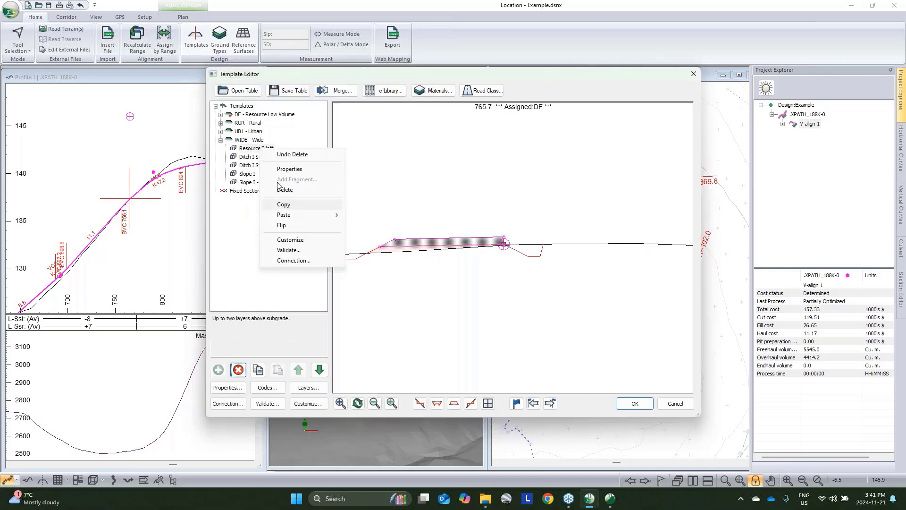
{"action": "right_click", "coordinate": [263, 148]}
{"action": "mouse_move", "coordinate": [303, 215]}
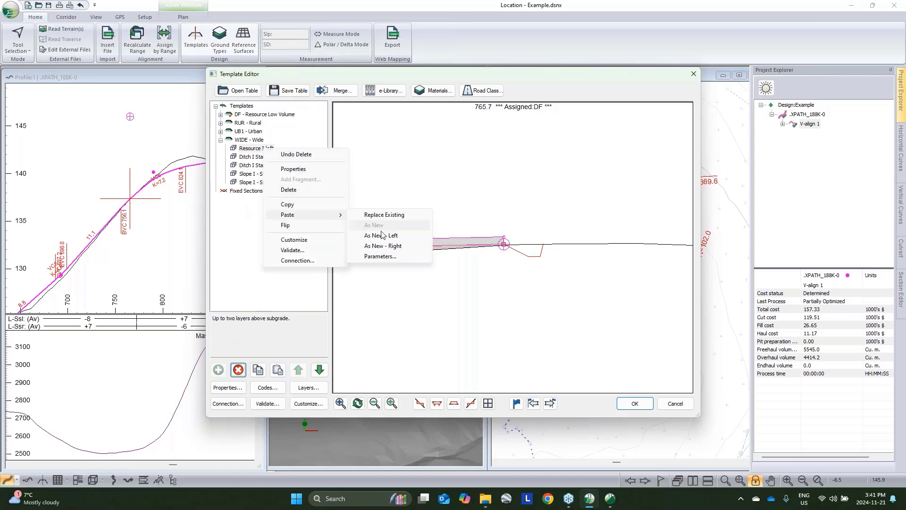
{"action": "left_click", "coordinate": [383, 246]}
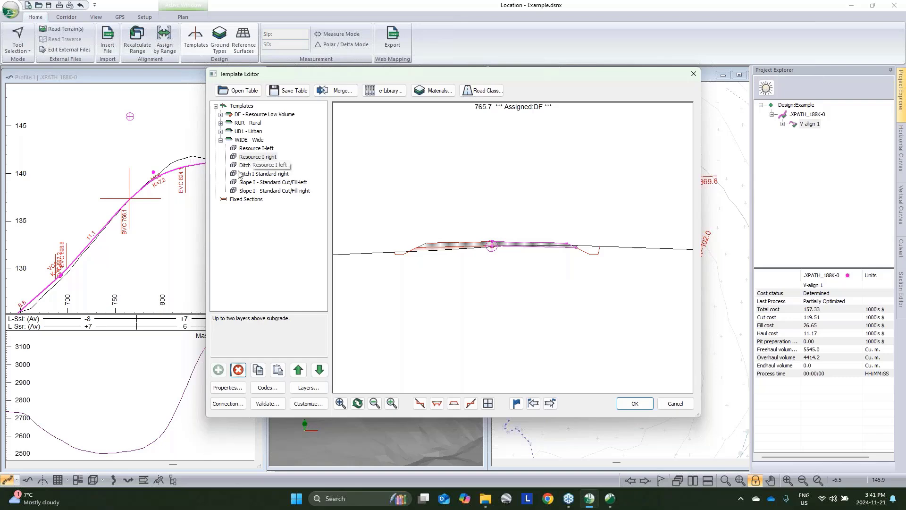
{"action": "left_click", "coordinate": [283, 92]}
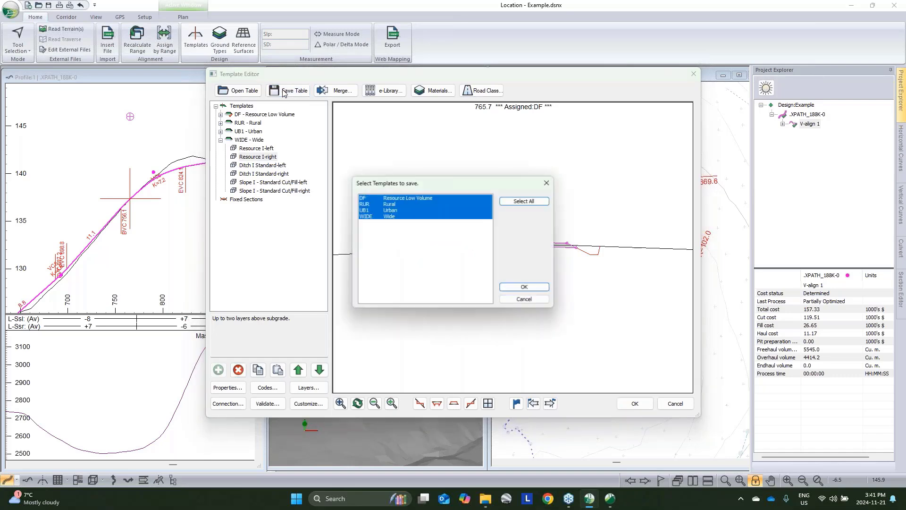
{"action": "left_click", "coordinate": [518, 288]}
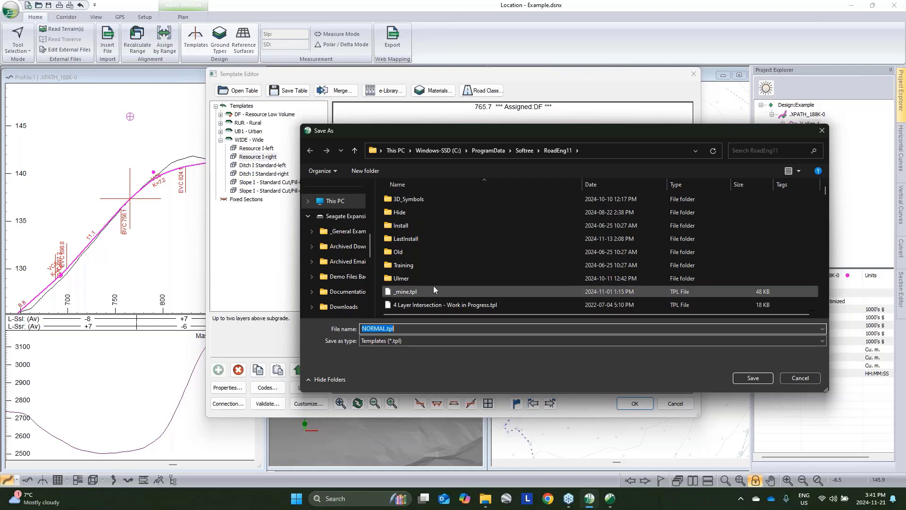
{"action": "left_click", "coordinate": [791, 378]}
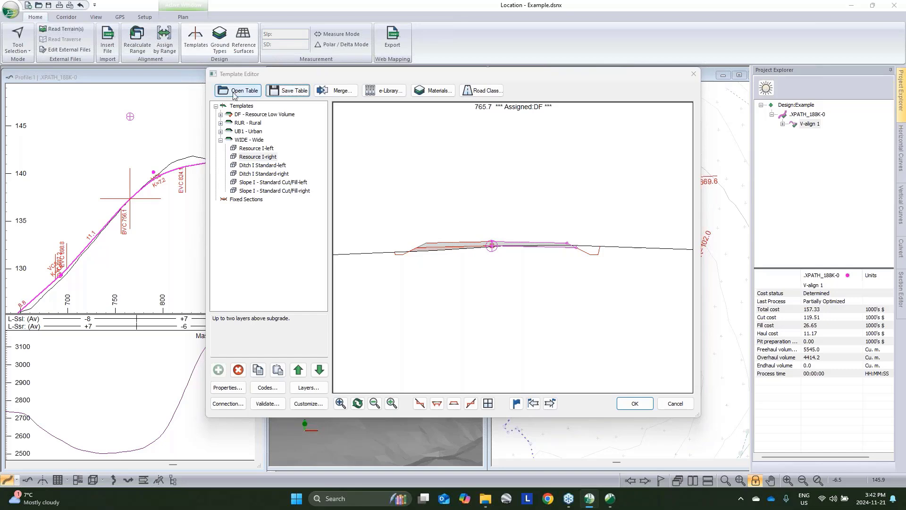
- Load the template table Windfarm.tpl from Desktop > Webinar - Defaults > Location Stuff > Template and System files
{"action": "left_click_drag", "start_coordinate": [406, 74], "coordinate": [328, 85]}
{"action": "left_click", "coordinate": [186, 102]}
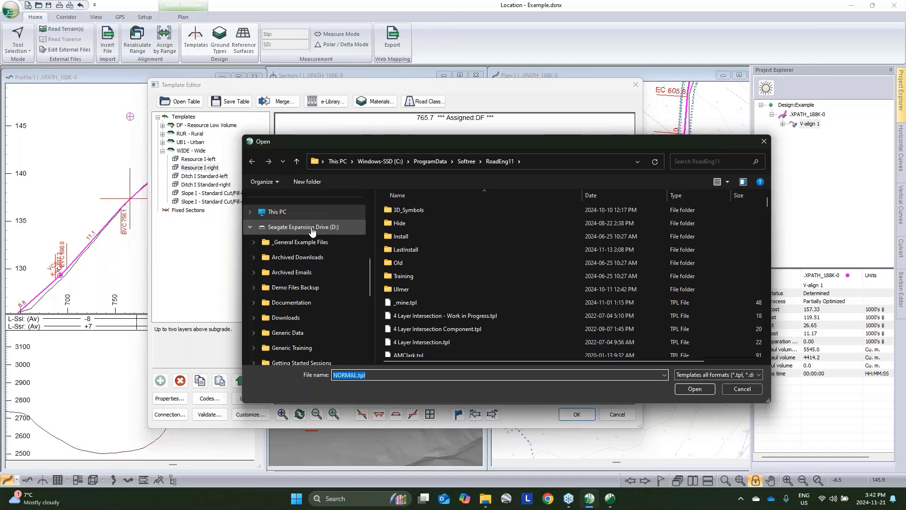
{"action": "scroll", "coordinate": [297, 245], "scroll_direction": "up", "scroll_amount": 2}
{"action": "scroll", "coordinate": [297, 245], "scroll_direction": "up", "scroll_amount": 3}
{"action": "left_click", "coordinate": [286, 257]}
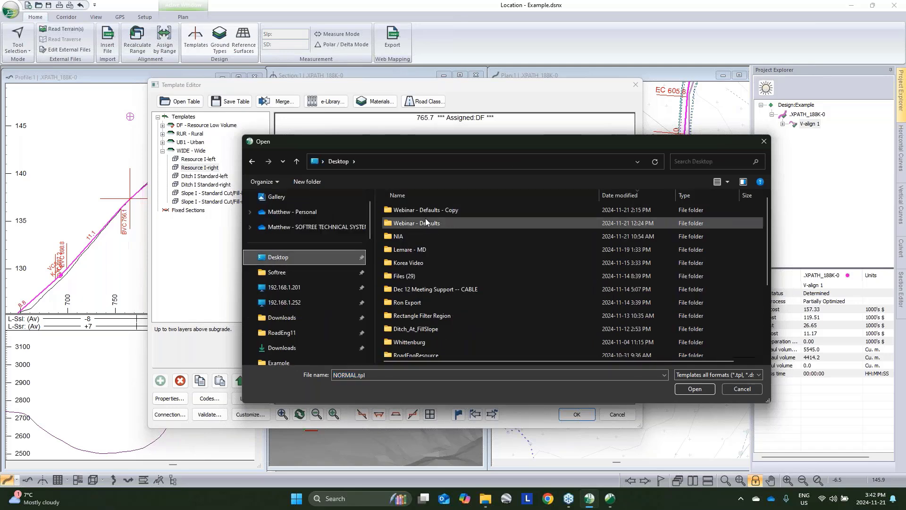
{"action": "double_click", "coordinate": [423, 223]}
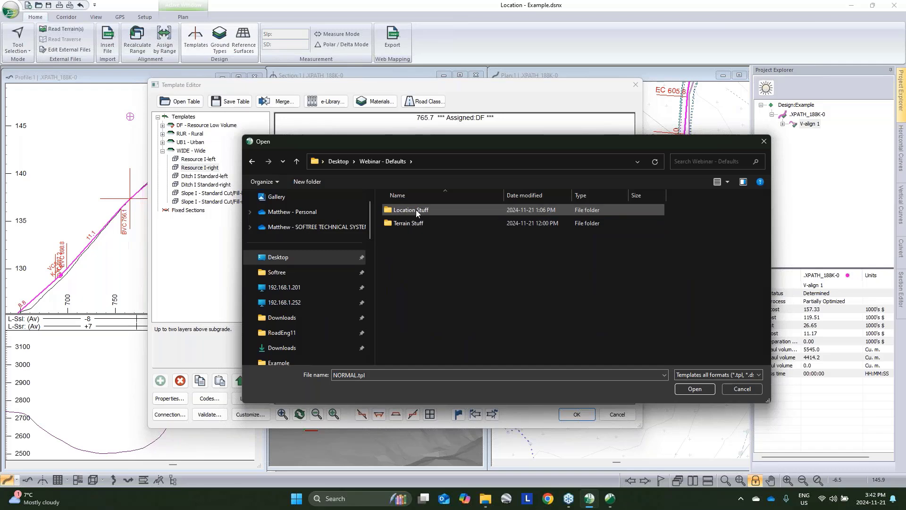
{"action": "double_click", "coordinate": [416, 209]}
{"action": "double_click", "coordinate": [428, 210]}
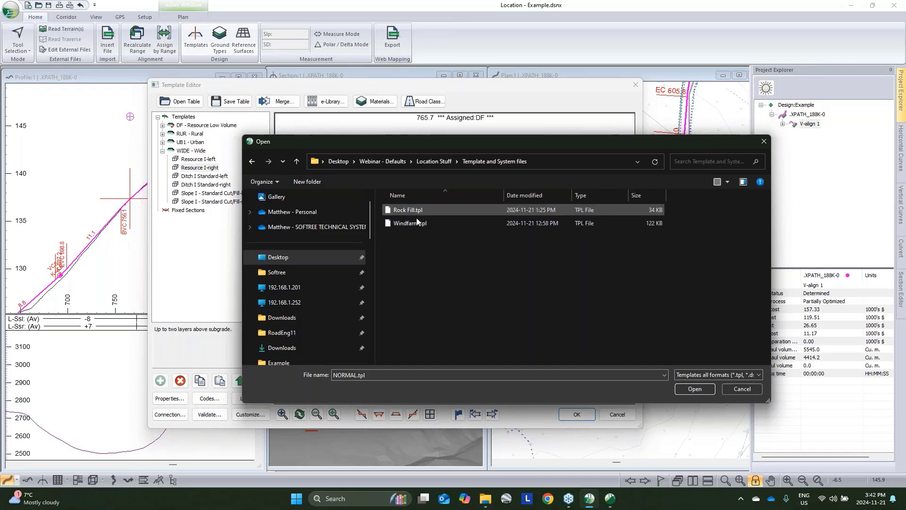
{"action": "left_click", "coordinate": [417, 222]}
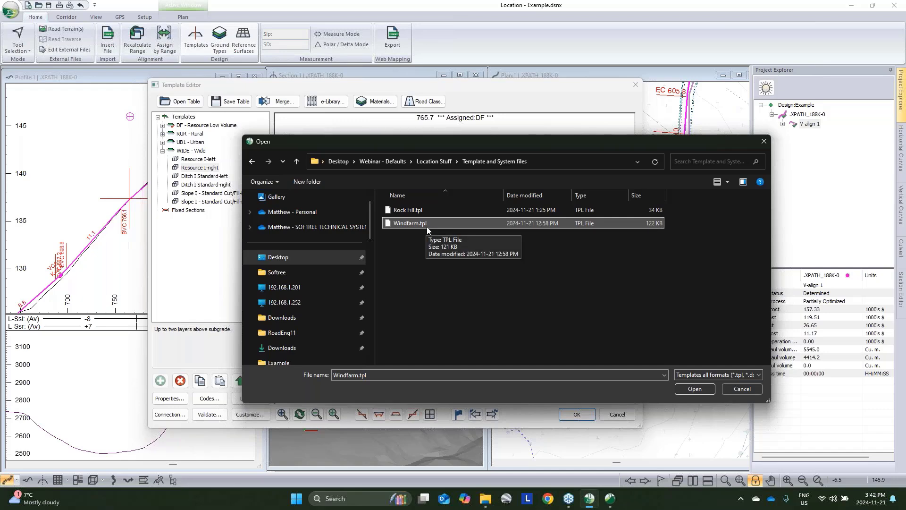
{"action": "left_click", "coordinate": [691, 390]}
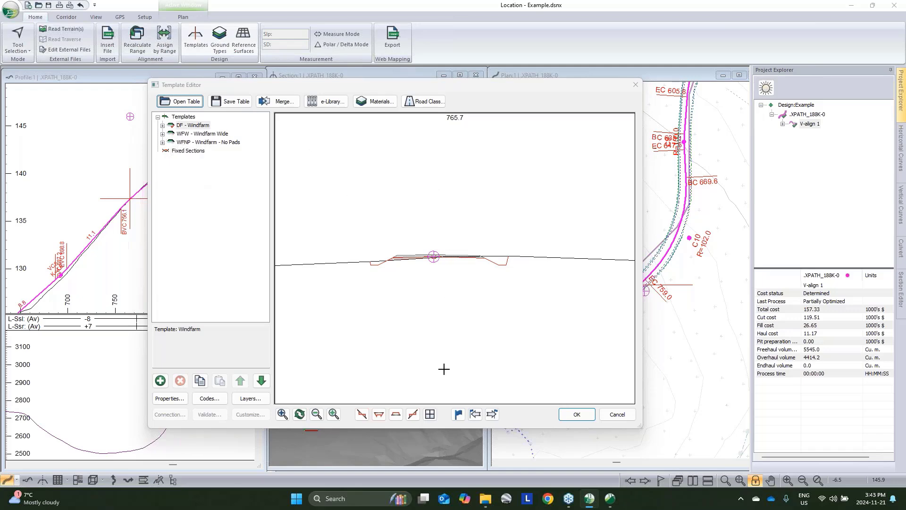
- Examine the DF - Windfarm template's components and preview its cross sections station by station from 765.7 to 868.8
{"action": "left_click", "coordinate": [162, 126]}
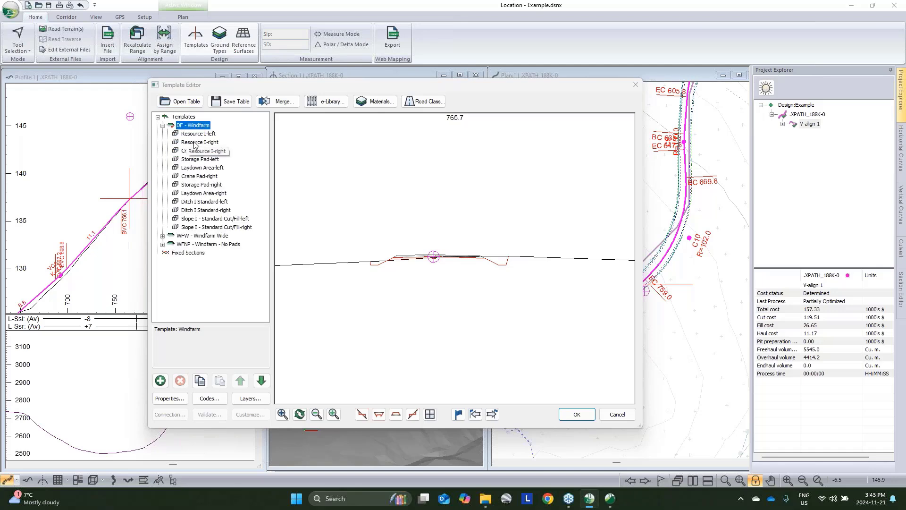
{"action": "left_click", "coordinate": [197, 151]}
{"action": "left_click_drag", "start_coordinate": [402, 85], "coordinate": [166, 92]}
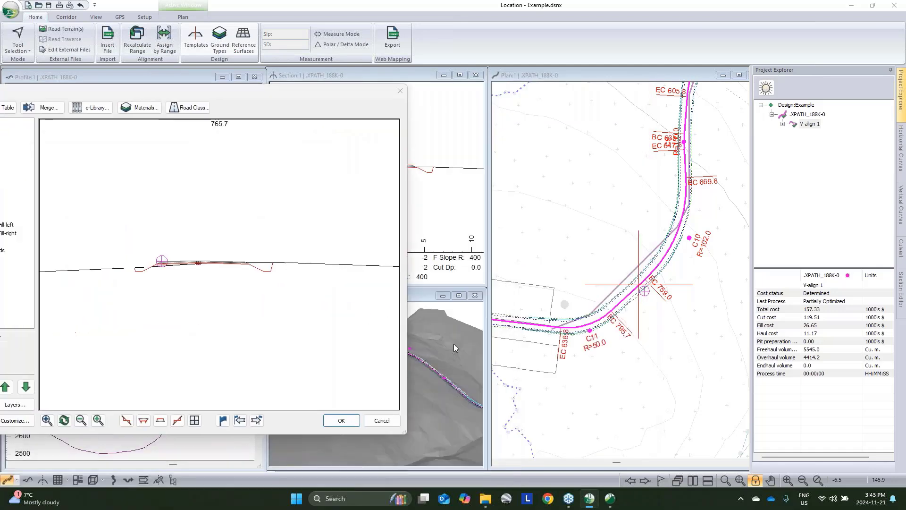
{"action": "left_click", "coordinate": [256, 421]}
{"action": "left_click", "coordinate": [254, 424]}
{"action": "left_click", "coordinate": [254, 424]}
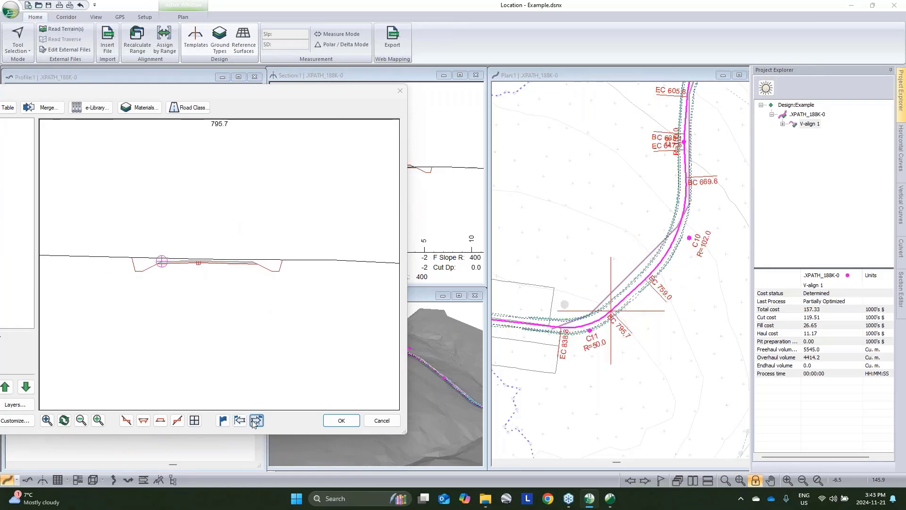
{"action": "left_click", "coordinate": [254, 424]}
{"action": "left_click", "coordinate": [254, 423]}
{"action": "left_click", "coordinate": [254, 424]}
{"action": "left_click", "coordinate": [255, 420]}
{"action": "left_click", "coordinate": [255, 420]}
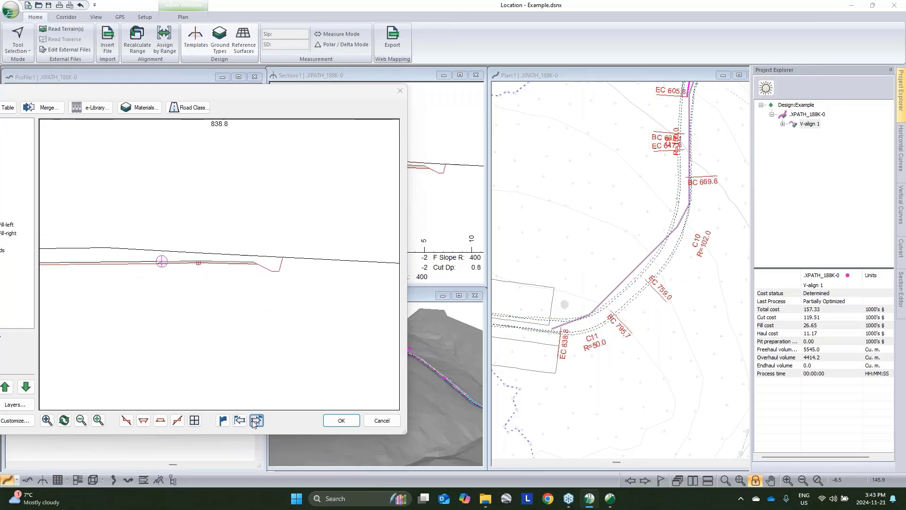
{"action": "left_click", "coordinate": [255, 420]}
{"action": "left_click", "coordinate": [255, 420]}
{"action": "left_click", "coordinate": [253, 421]}
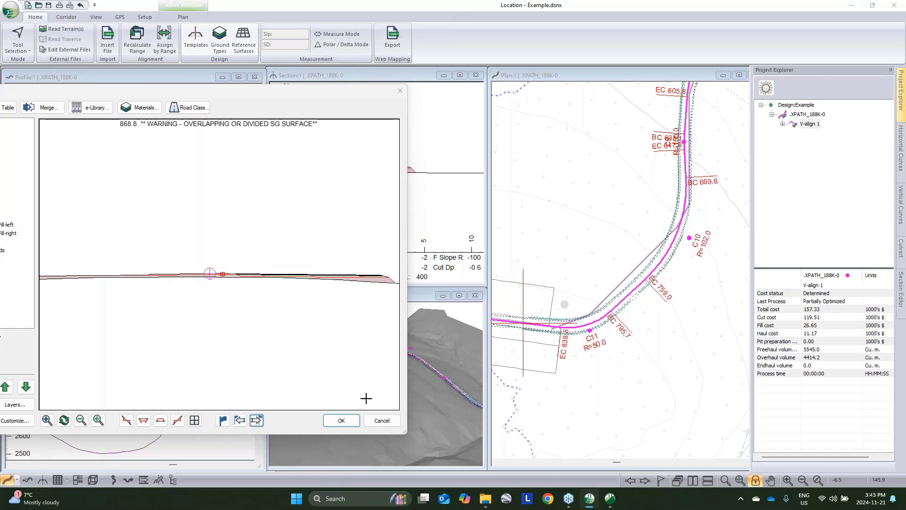
- Accept the loaded windfarm templates and recalculate the alignment with Re-Cost enabled
{"action": "left_click_drag", "start_coordinate": [318, 92], "coordinate": [423, 87]}
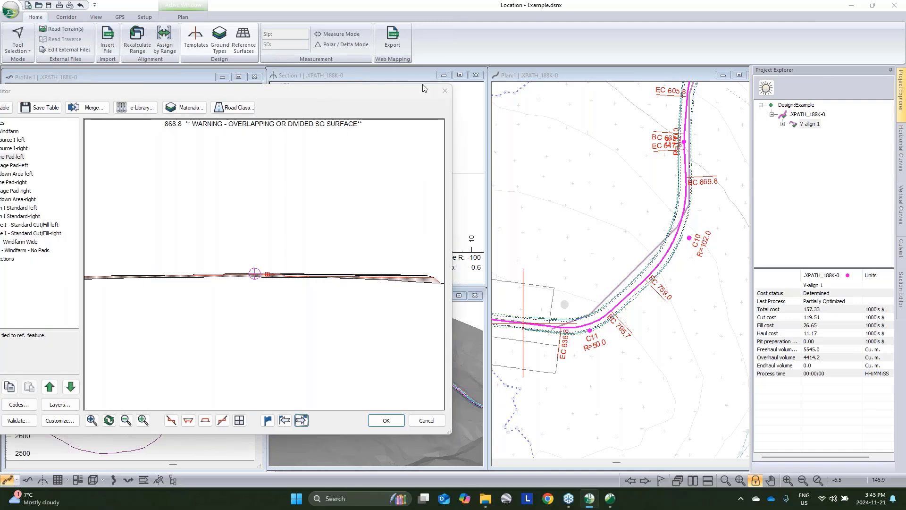
{"action": "left_click", "coordinate": [446, 413]}
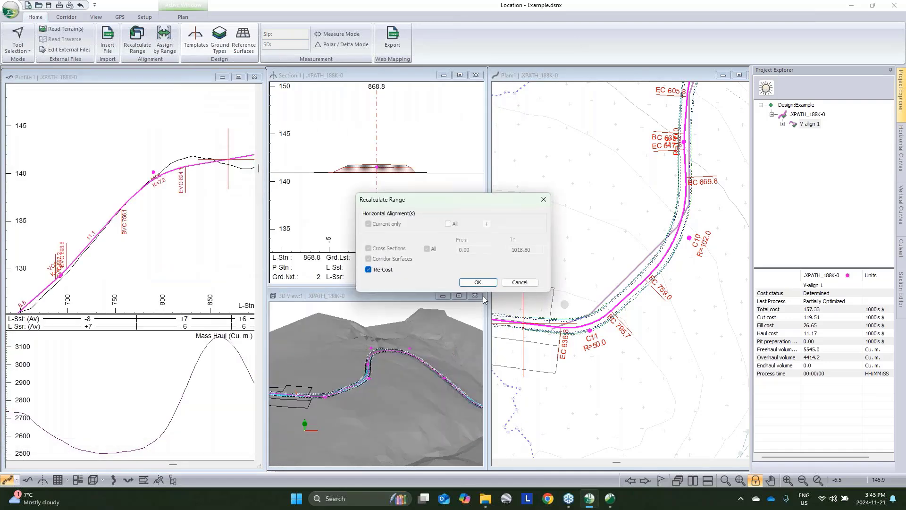
{"action": "left_click", "coordinate": [477, 282]}
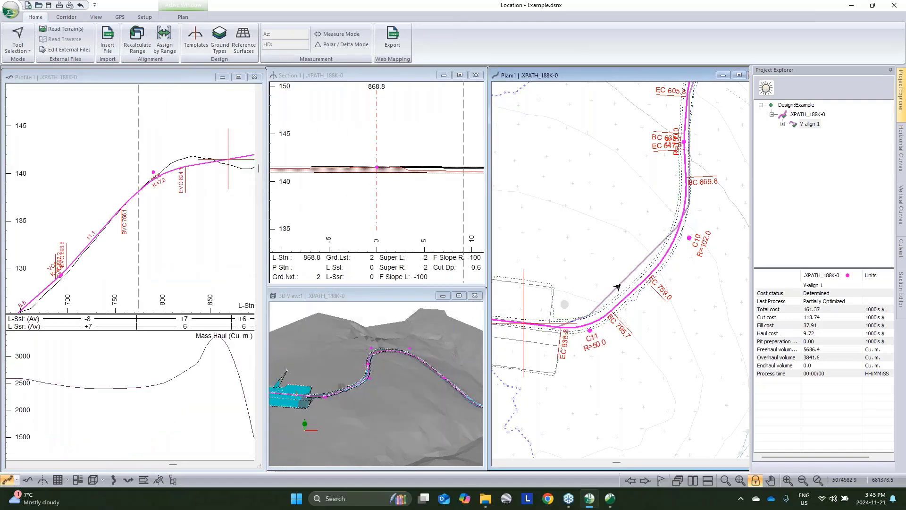
- Examine the automatic curve widening options and the widening lookup table for horizontal curve C1 near the alignment's start
{"action": "middle_click_drag", "start_coordinate": [680, 250], "coordinate": [640, 332]}
{"action": "middle_click_drag", "start_coordinate": [718, 198], "coordinate": [672, 306]}
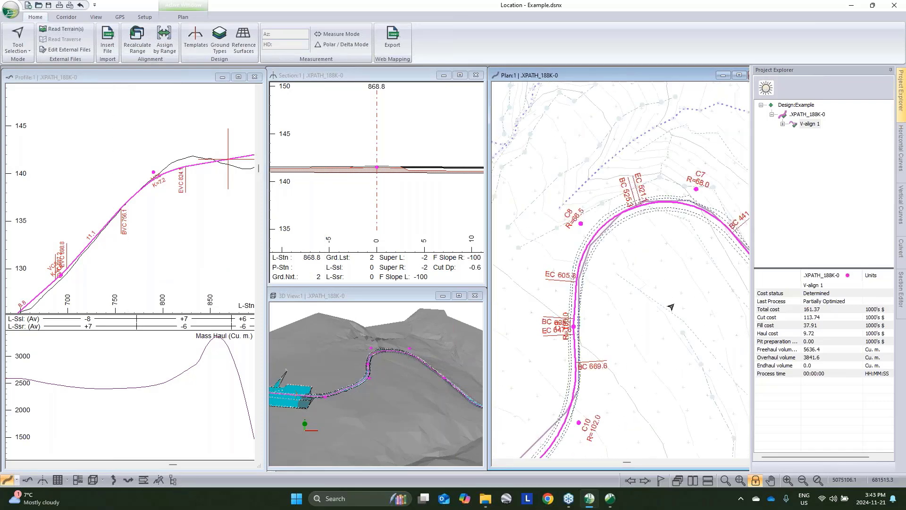
{"action": "middle_click_drag", "start_coordinate": [747, 283], "coordinate": [664, 287]}
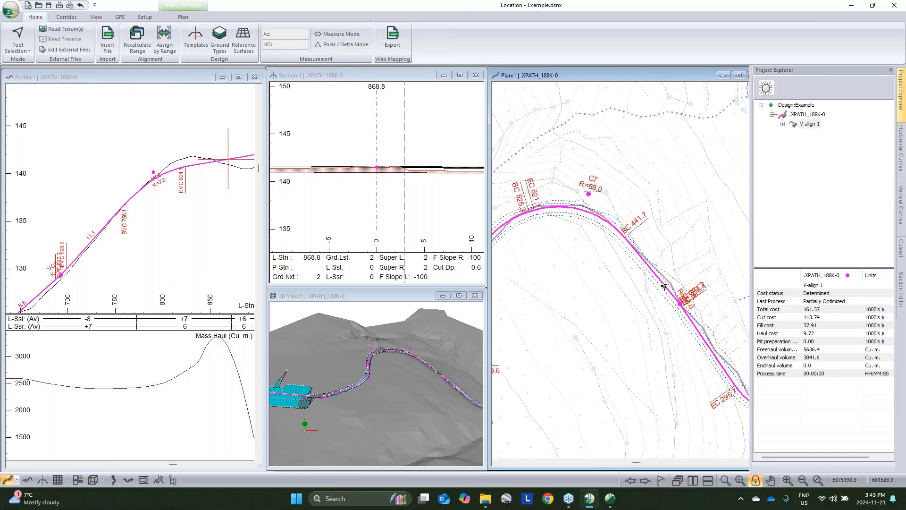
{"action": "left_click", "coordinate": [589, 292]}
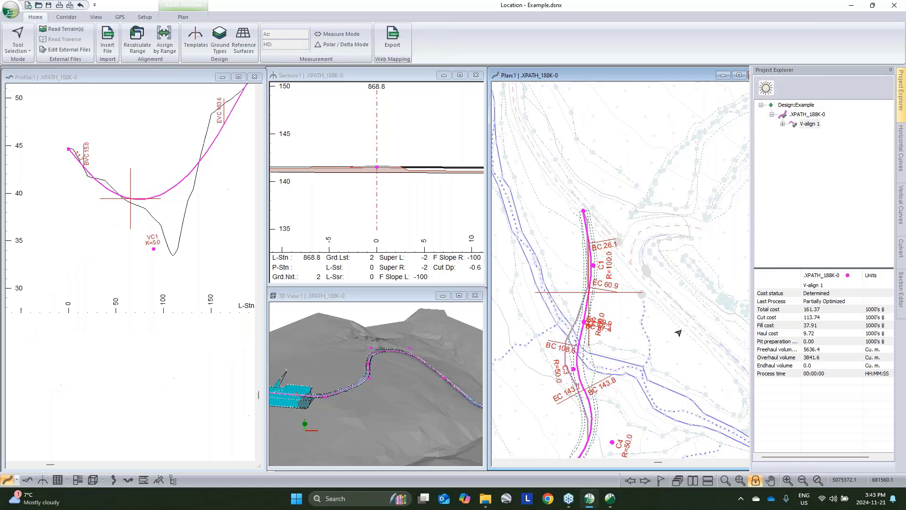
{"action": "left_click", "coordinate": [900, 157]}
{"action": "left_click", "coordinate": [770, 284]}
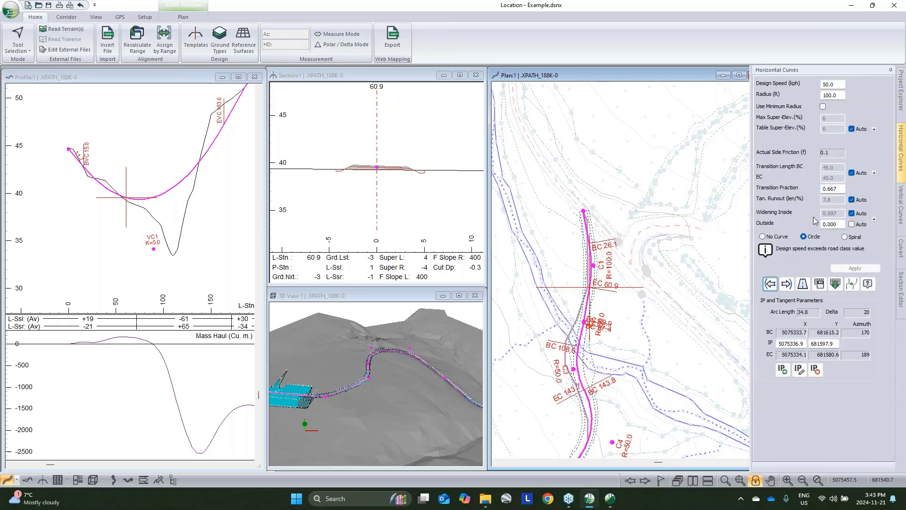
{"action": "left_click", "coordinate": [875, 219]}
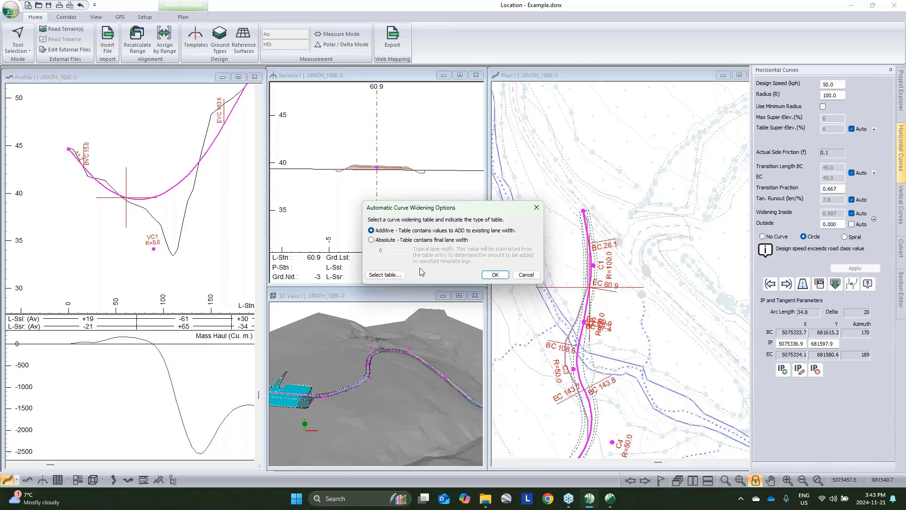
{"action": "left_click", "coordinate": [385, 275]}
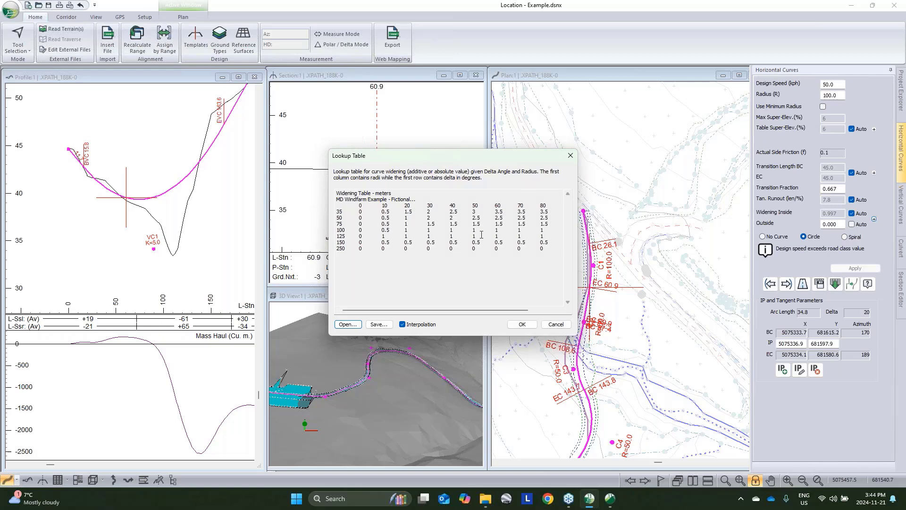
{"action": "left_click", "coordinate": [555, 324]}
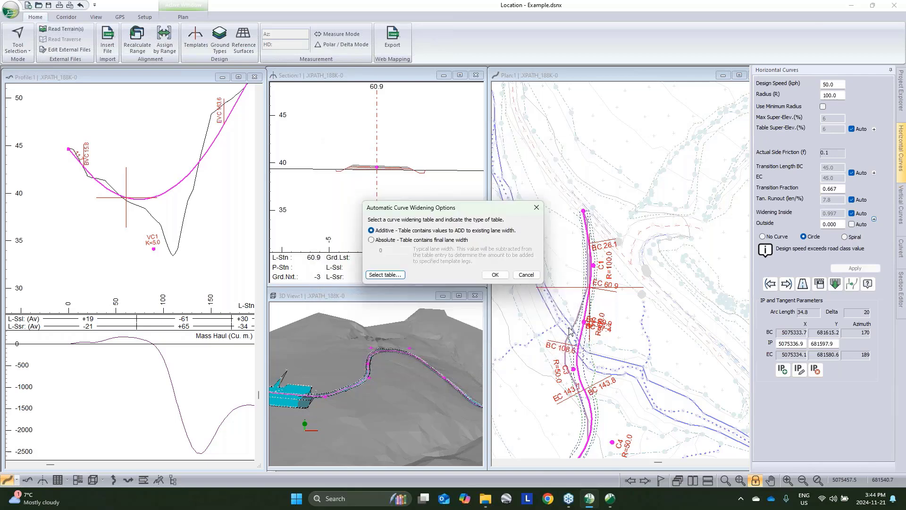
{"action": "left_click", "coordinate": [527, 275]}
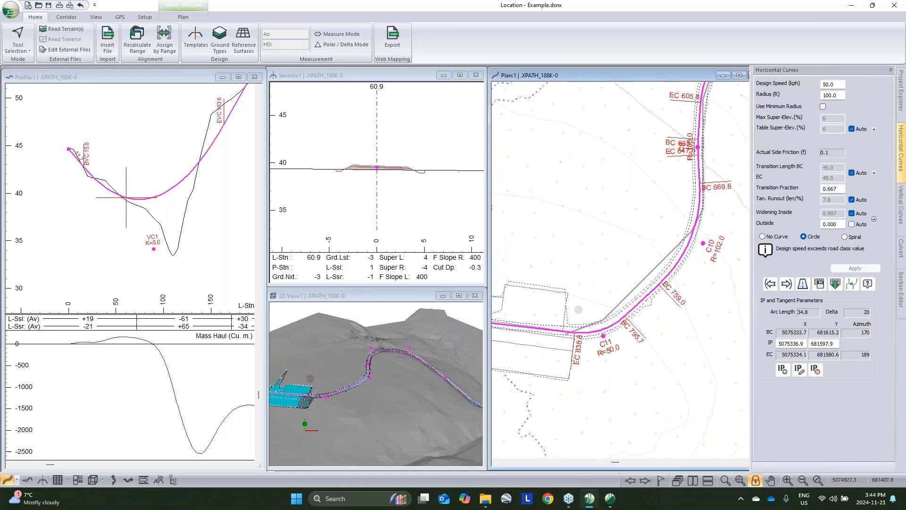
- Retrieve the Windfarm_Screenlayout screen layout from Desktop > Webinar - Defaults > Location Stuff > Template and System files
{"action": "left_click", "coordinate": [95, 18]}
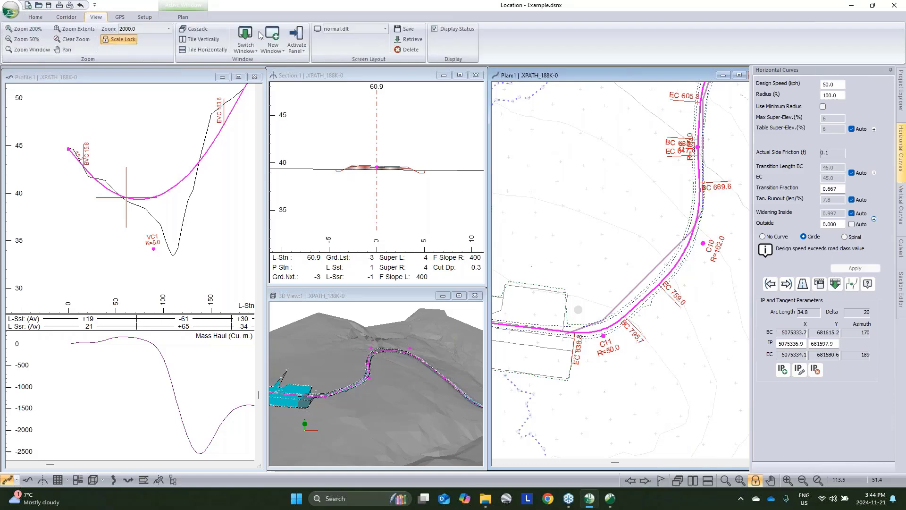
{"action": "left_click", "coordinate": [407, 41]}
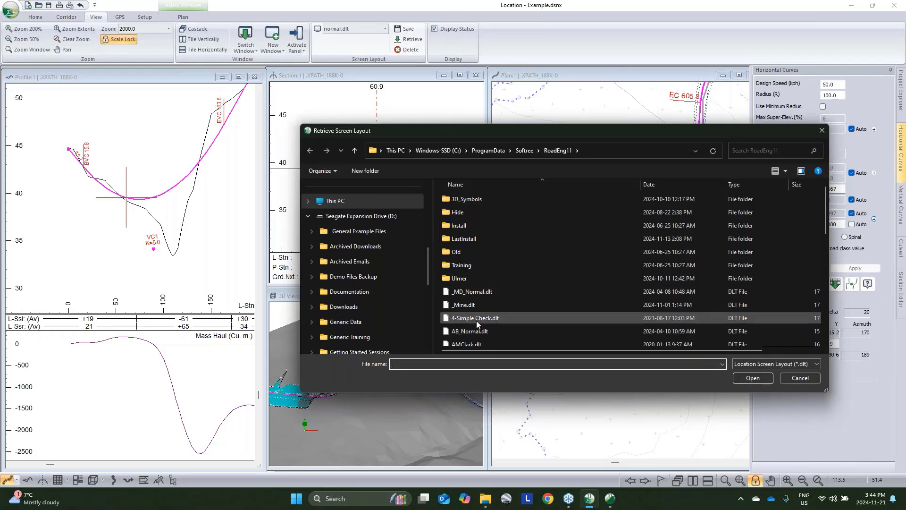
{"action": "left_click", "coordinate": [359, 216]}
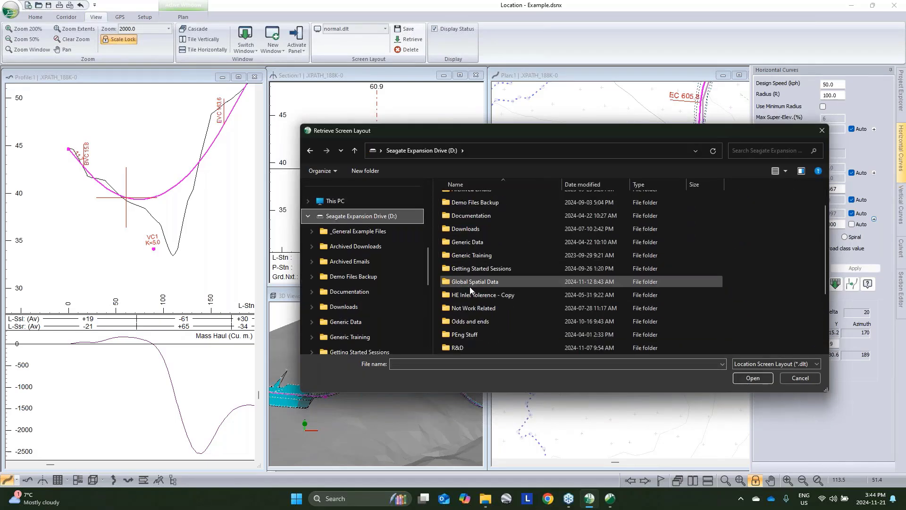
{"action": "scroll", "coordinate": [368, 245], "scroll_direction": "up", "scroll_amount": 5}
{"action": "left_click", "coordinate": [401, 246]}
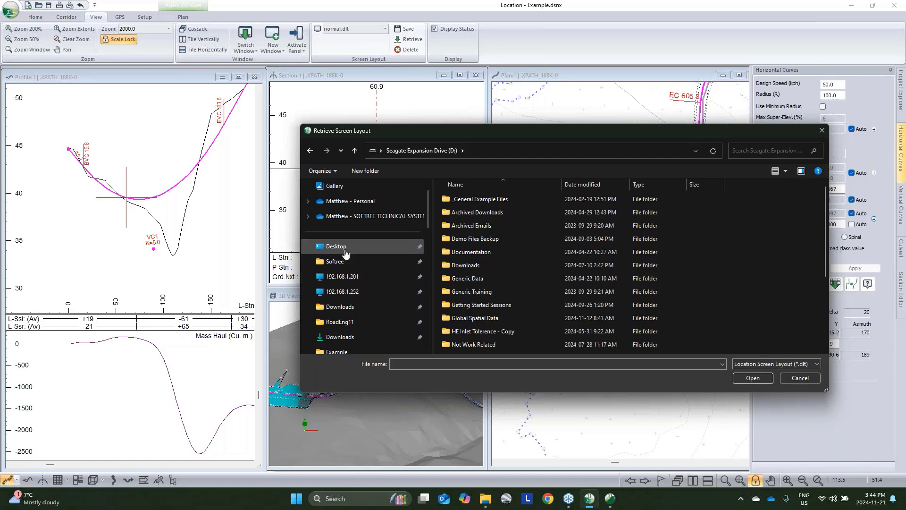
{"action": "double_click", "coordinate": [473, 210]}
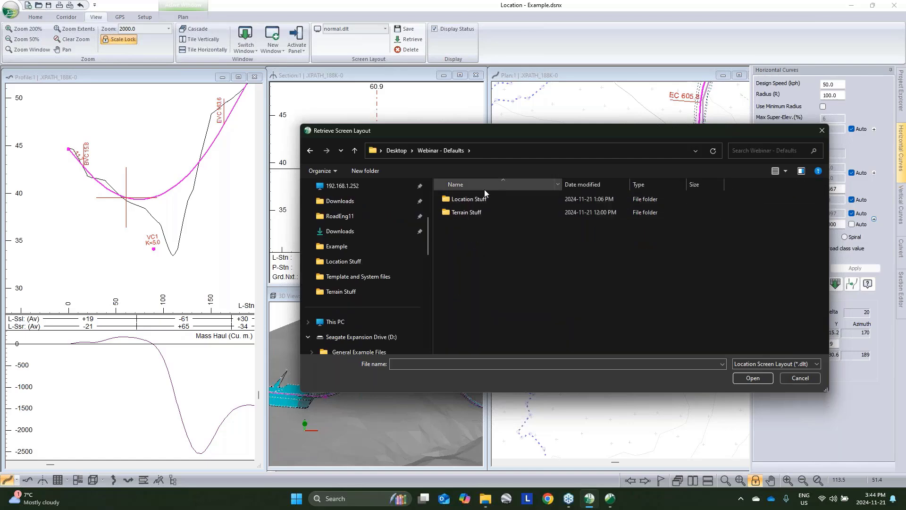
{"action": "double_click", "coordinate": [472, 198]}
{"action": "double_click", "coordinate": [474, 199]}
{"action": "left_click", "coordinate": [477, 202]}
{"action": "left_click", "coordinate": [753, 378]}
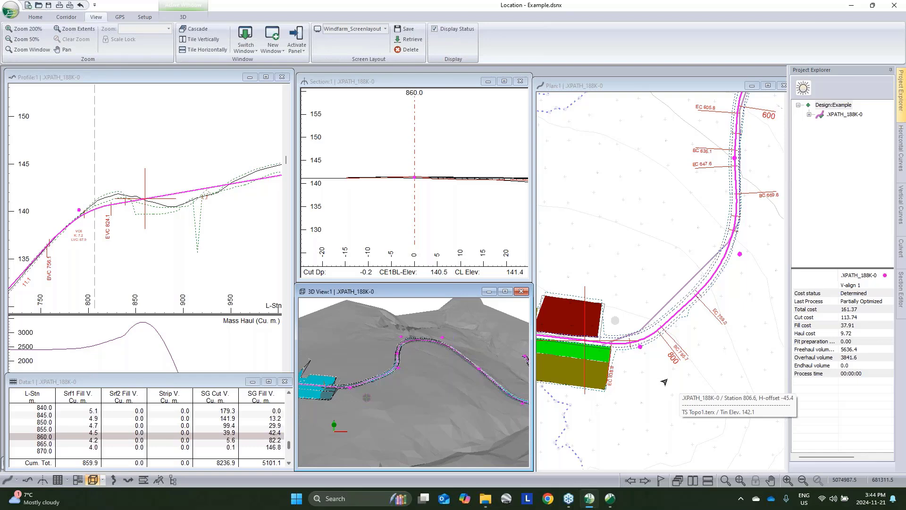
- Inspect the road on the steep side slope between stations 335 and 380 in plan, 3D and cross section
{"action": "middle_click_drag", "start_coordinate": [641, 326], "coordinate": [611, 347]}
{"action": "middle_click_drag", "start_coordinate": [723, 177], "coordinate": [630, 265]}
{"action": "middle_click_drag", "start_coordinate": [779, 257], "coordinate": [695, 257]}
{"action": "left_click", "coordinate": [693, 270]}
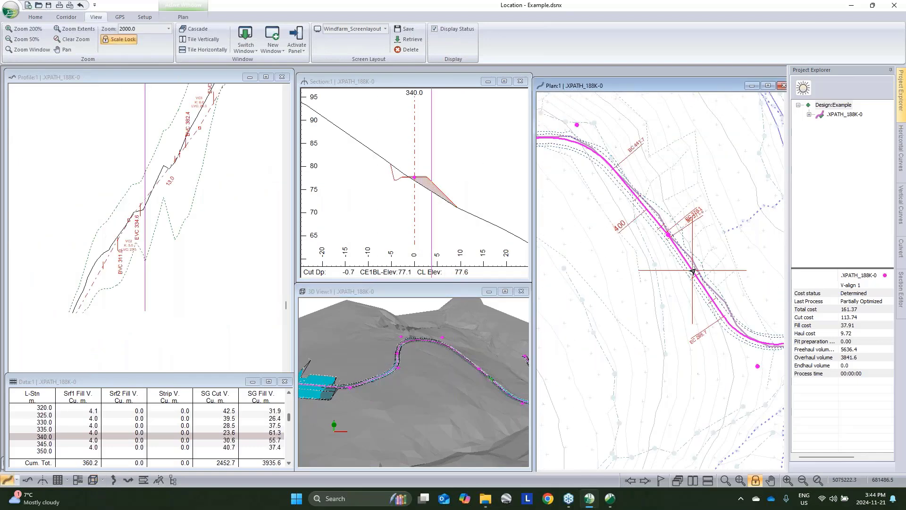
{"action": "left_click_drag", "start_coordinate": [482, 377], "coordinate": [466, 380]}
{"action": "scroll", "coordinate": [467, 379], "scroll_direction": "up", "scroll_amount": 5}
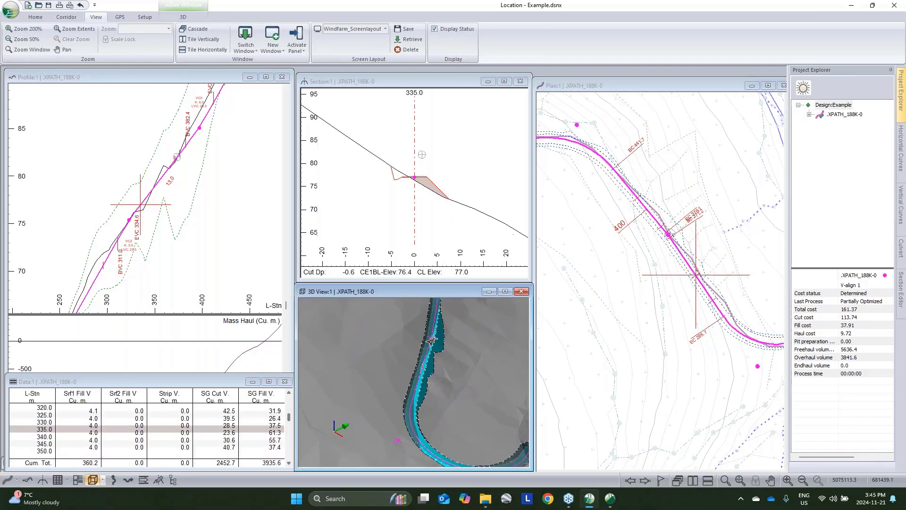
{"action": "left_click", "coordinate": [434, 336]}
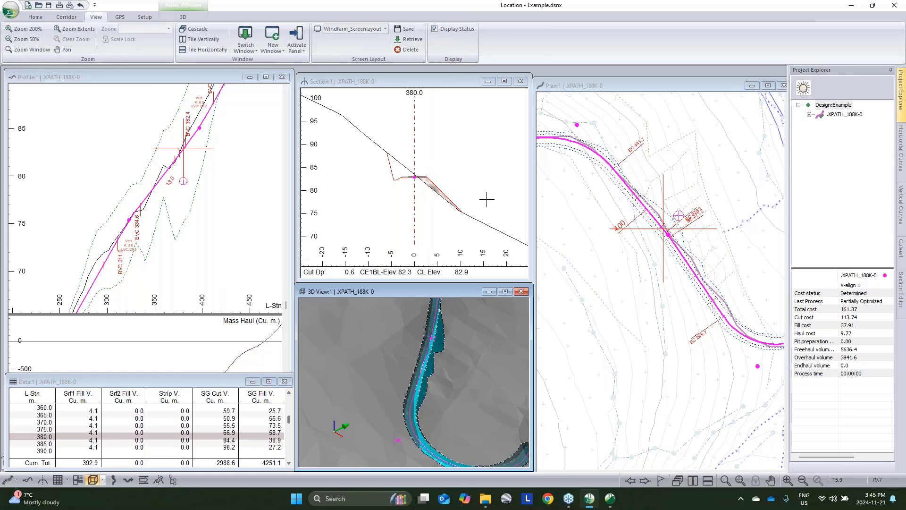
- Merge the RF - Keyed in rock fill template from Rock Fill.tpl in Template and System files into the template table
{"action": "double_click", "coordinate": [461, 171]}
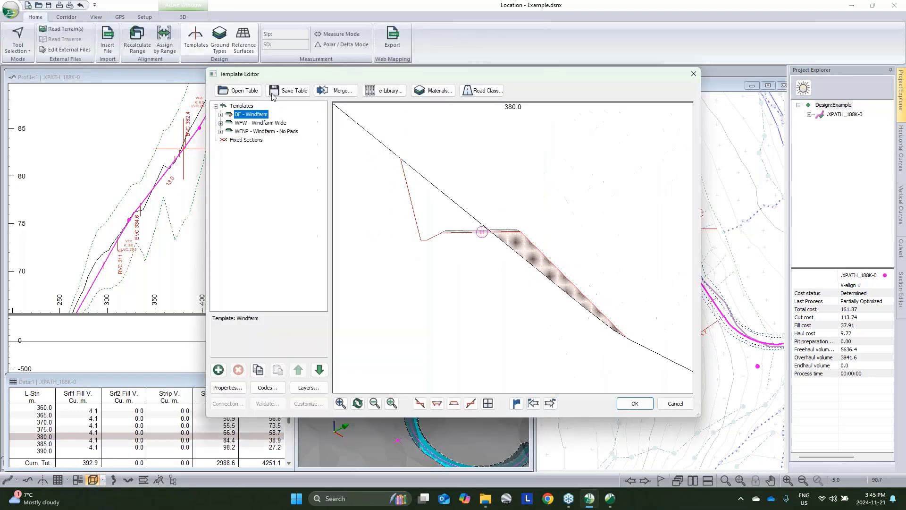
{"action": "left_click", "coordinate": [338, 92]}
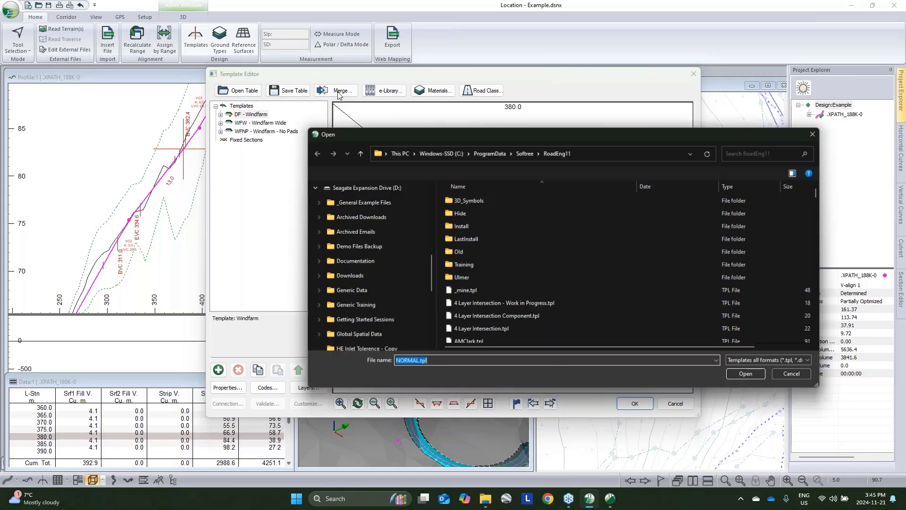
{"action": "left_click", "coordinate": [321, 248]}
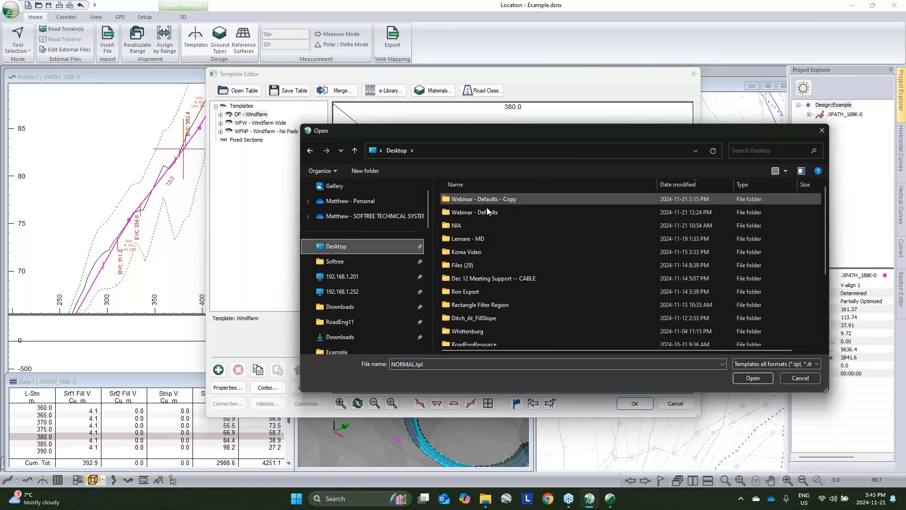
{"action": "double_click", "coordinate": [485, 211]}
{"action": "double_click", "coordinate": [511, 200]}
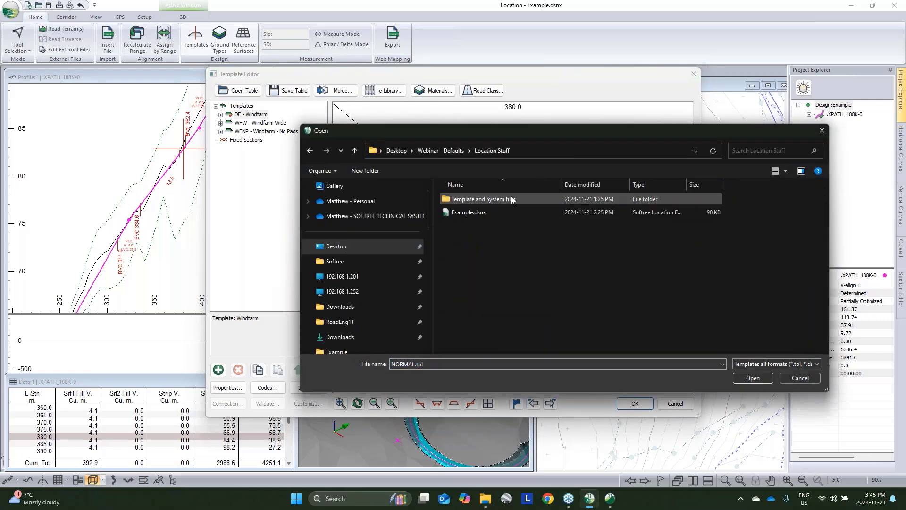
{"action": "double_click", "coordinate": [487, 200]}
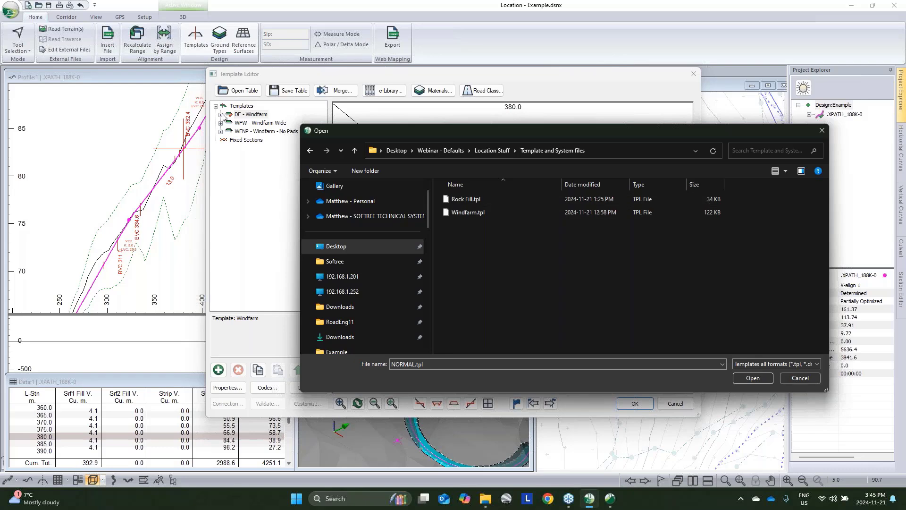
{"action": "left_click", "coordinate": [467, 200]}
{"action": "left_click", "coordinate": [752, 378]}
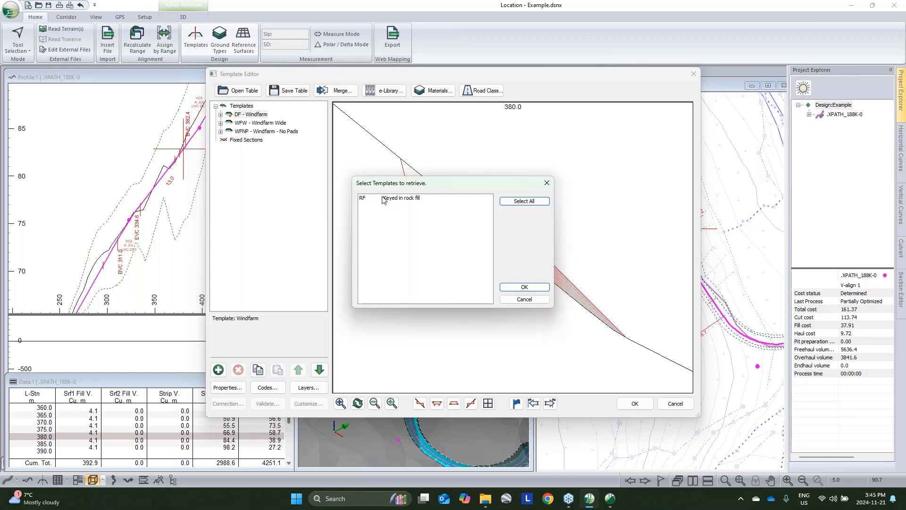
{"action": "left_click", "coordinate": [388, 201]}
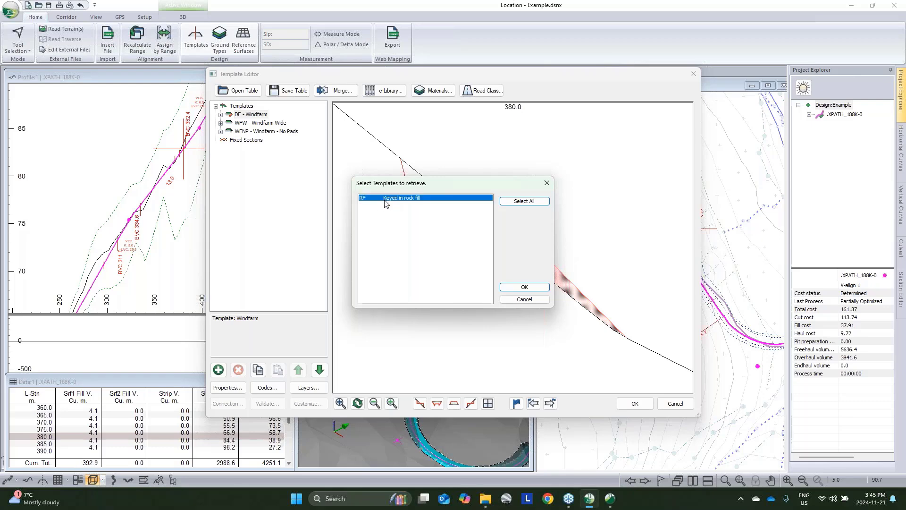
{"action": "left_click", "coordinate": [521, 287]}
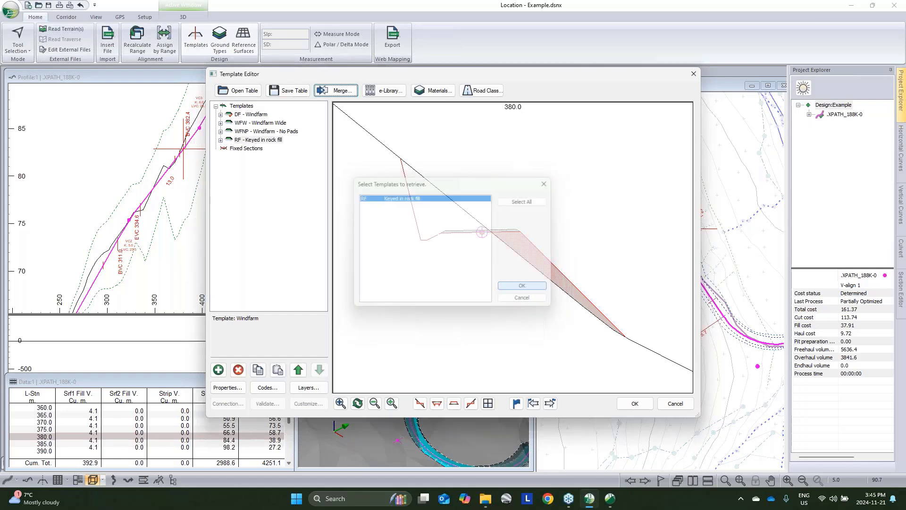
{"action": "left_click", "coordinate": [635, 404]}
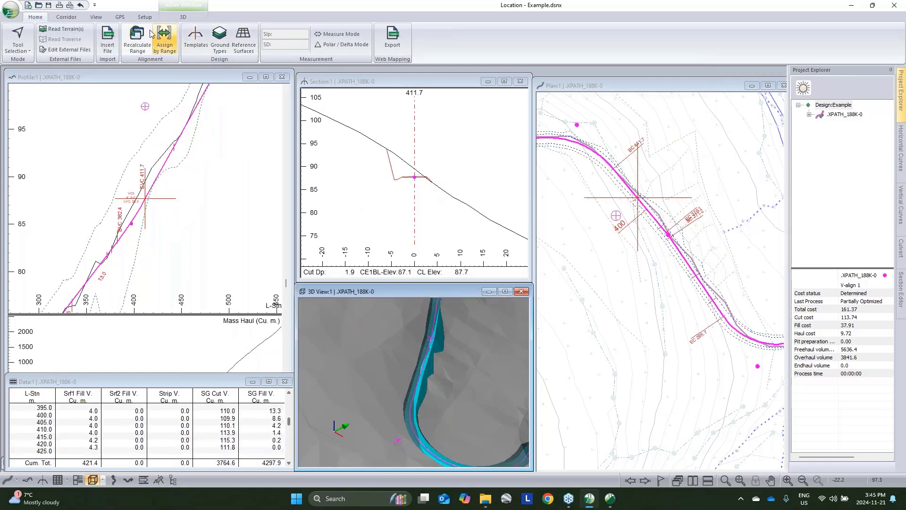
- Assign the RF Keyed in rock fill template to the right side from station 290 to 410 and recalculate the alignment
{"action": "left_click", "coordinate": [161, 43]}
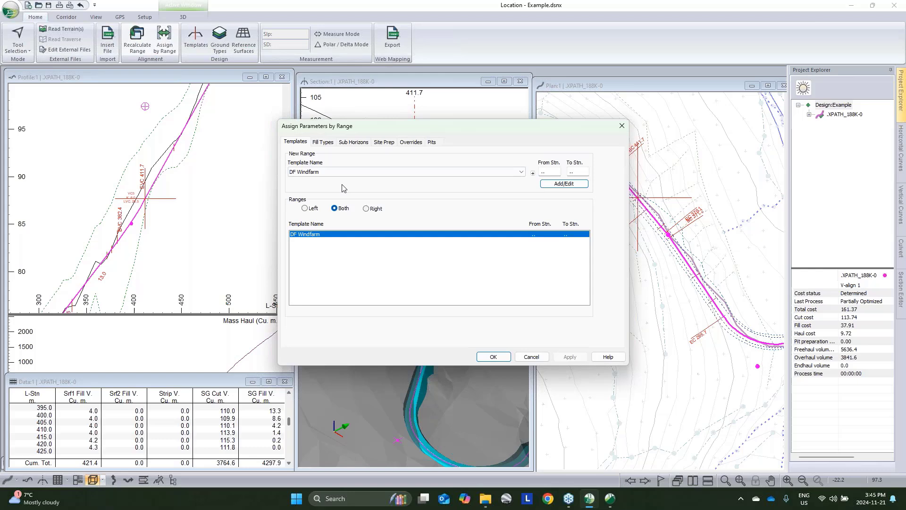
{"action": "left_click", "coordinate": [368, 208]}
{"action": "left_click", "coordinate": [367, 173]}
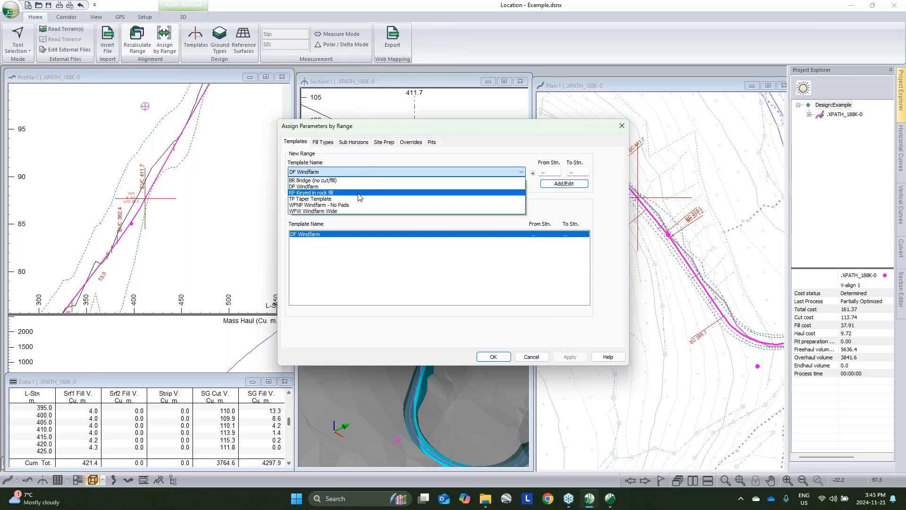
{"action": "left_click", "coordinate": [360, 197]}
{"action": "double_click", "coordinate": [544, 171]}
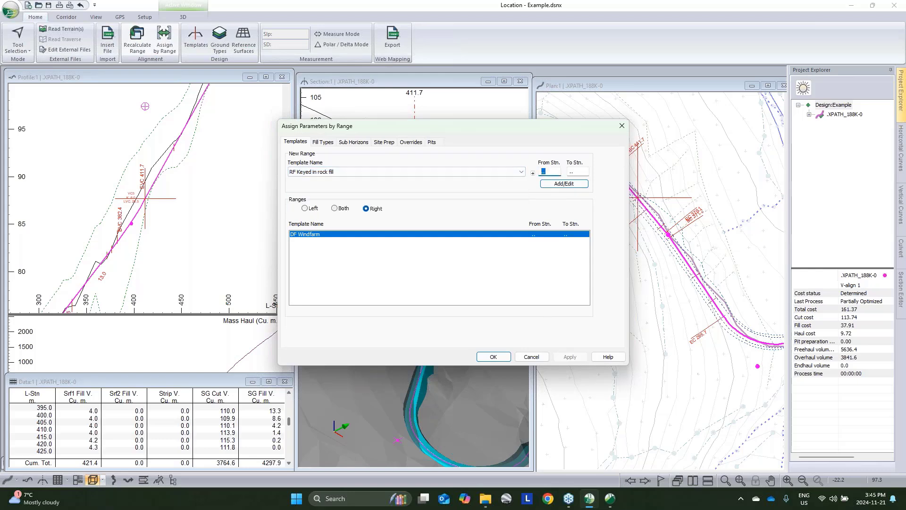
{"action": "type", "text": "290"}
{"action": "double_click", "coordinate": [571, 171]}
{"action": "type", "text": "410"}
{"action": "left_click", "coordinate": [580, 185]}
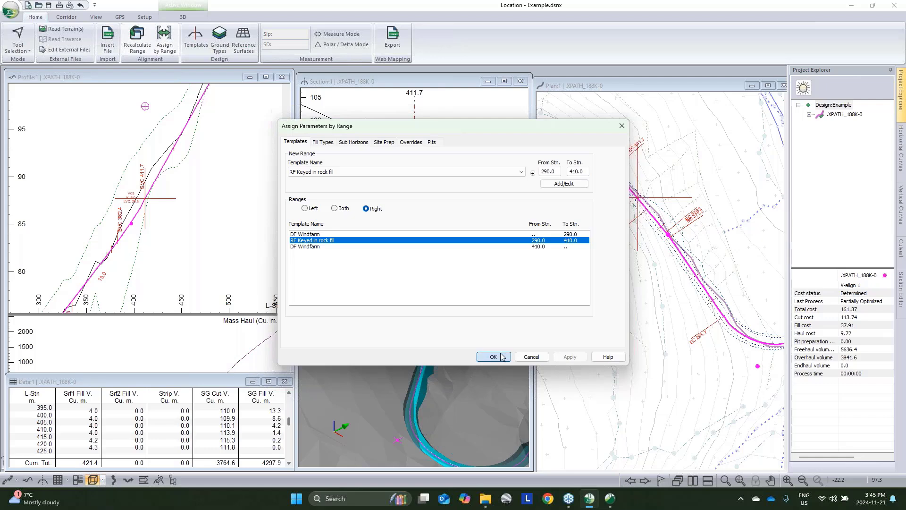
{"action": "left_click", "coordinate": [494, 357]}
{"action": "left_click", "coordinate": [478, 283]}
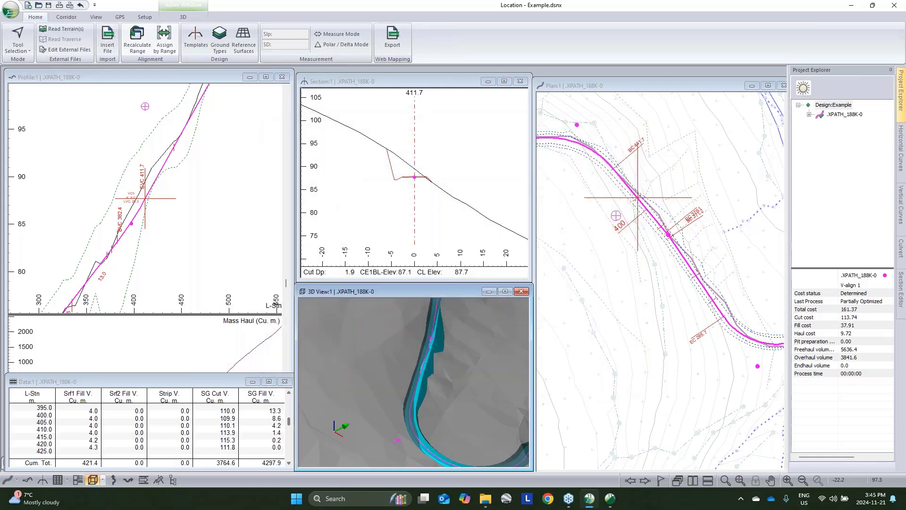
- Inspect the rock fill cross section at station 380 on the steep side slope
{"action": "left_click", "coordinate": [669, 237]}
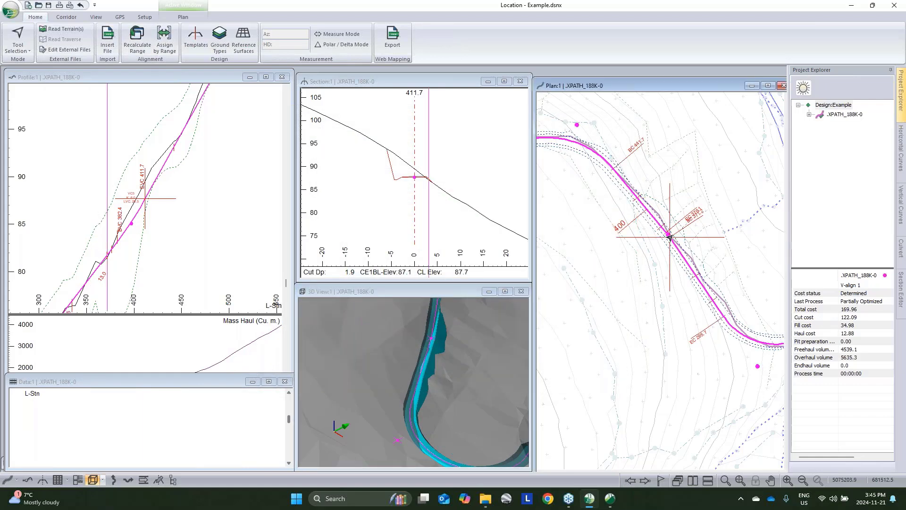
{"action": "mouse_move", "coordinate": [452, 213]}
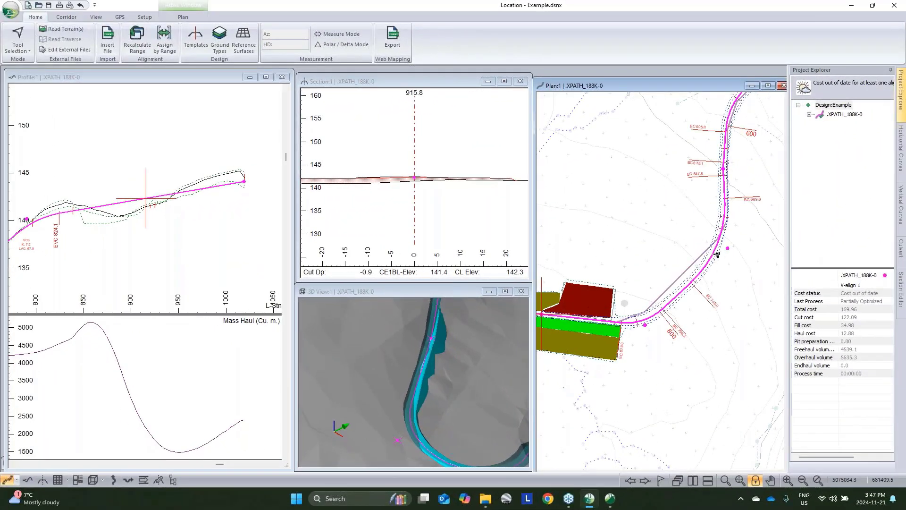
{"action": "middle_click_drag", "start_coordinate": [717, 255], "coordinate": [593, 382]}
{"action": "scroll", "coordinate": [168, 194], "scroll_direction": "down", "scroll_amount": 2}
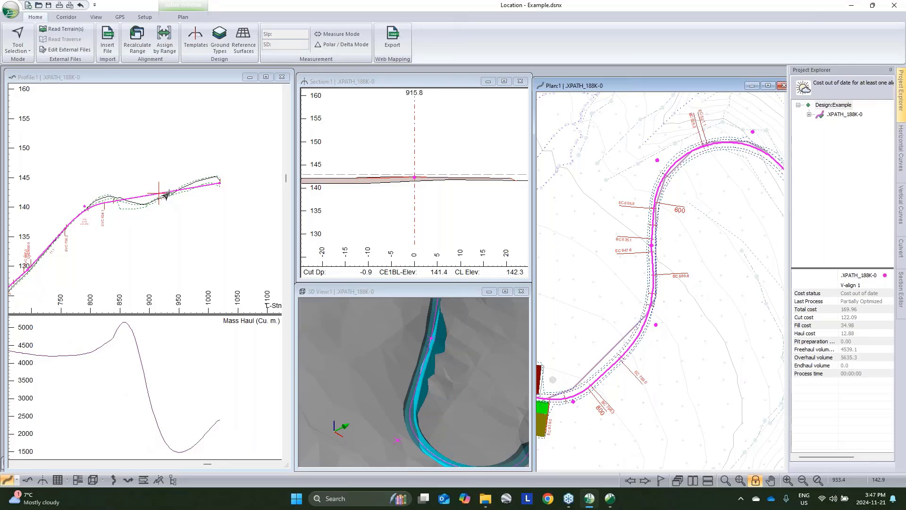
{"action": "middle_click_drag", "start_coordinate": [769, 214], "coordinate": [614, 232]}
{"action": "left_click", "coordinate": [664, 234]}
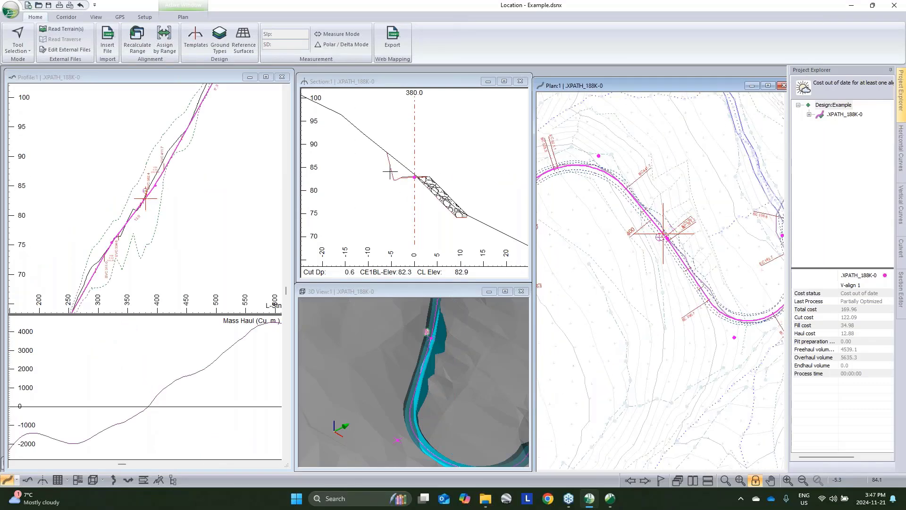
- Examine the cut and fill slopes and expansion factors of the Overburden, Hard Pan and Solid Rock ground types
{"action": "left_click", "coordinate": [220, 37]}
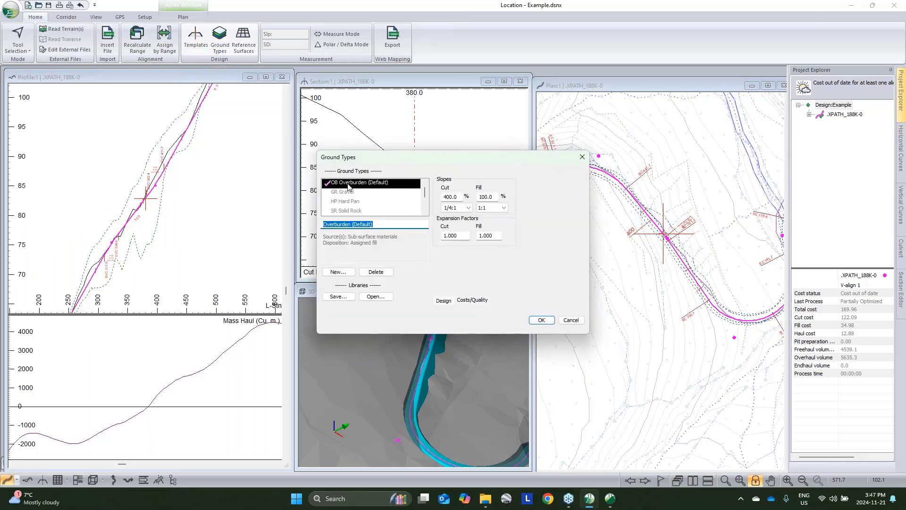
{"action": "left_click", "coordinate": [451, 197]}
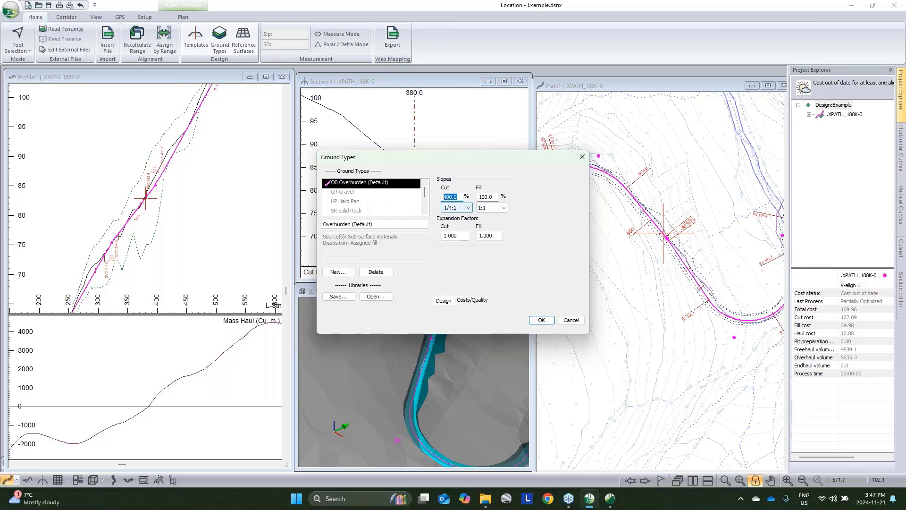
{"action": "left_click", "coordinate": [453, 234]}
{"action": "key", "text": "Tab"}
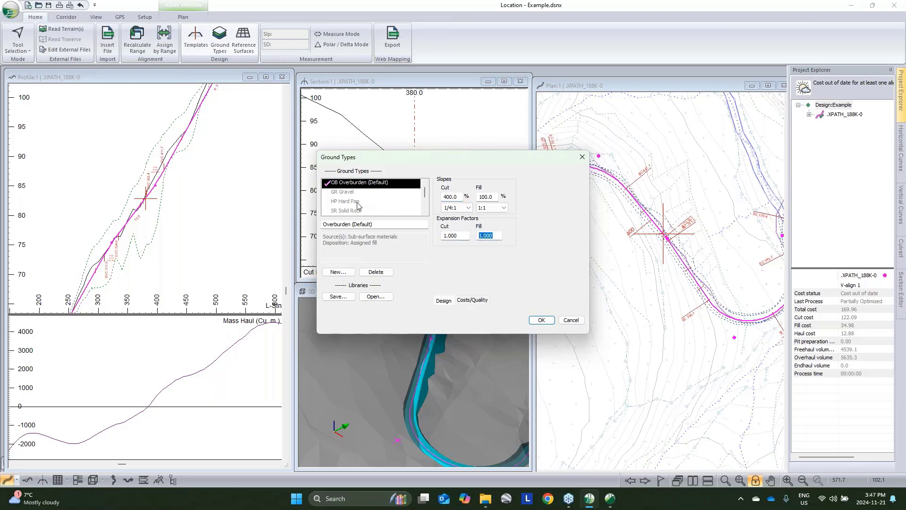
{"action": "left_click", "coordinate": [391, 202]}
{"action": "left_click", "coordinate": [364, 211]}
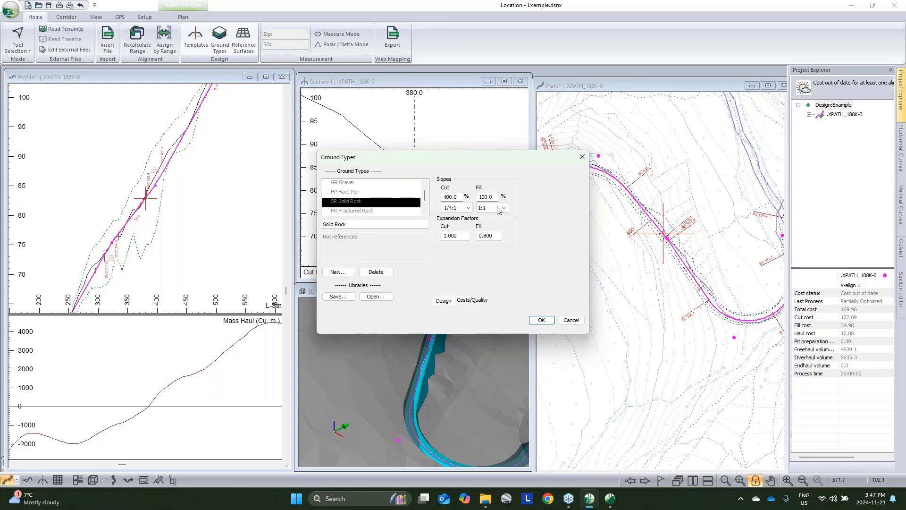
- Create a ground type with ID CL and description Clay, based on Solid Rock
{"action": "left_click", "coordinate": [338, 272]}
{"action": "key", "text": "Tab"}
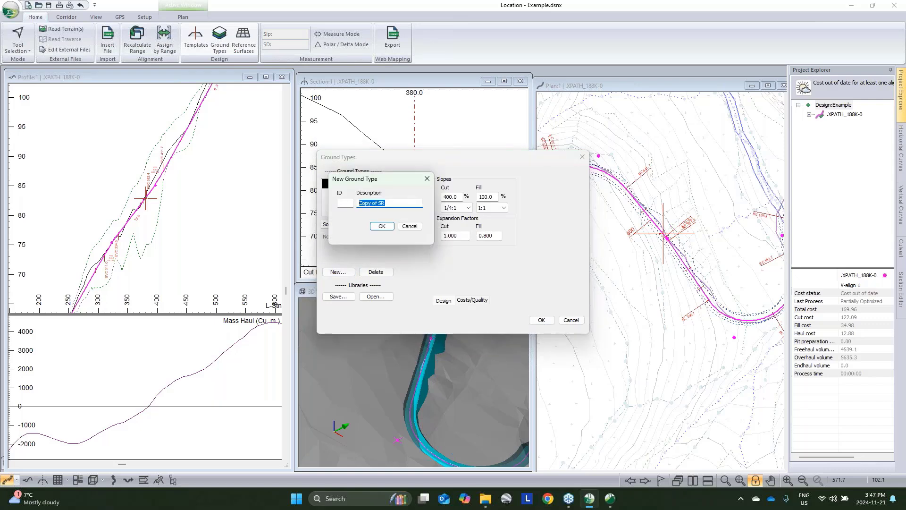
{"action": "type", "text": "Clay"}
{"action": "left_click", "coordinate": [347, 201]}
{"action": "type", "text": "CL"}
{"action": "left_click", "coordinate": [382, 226]}
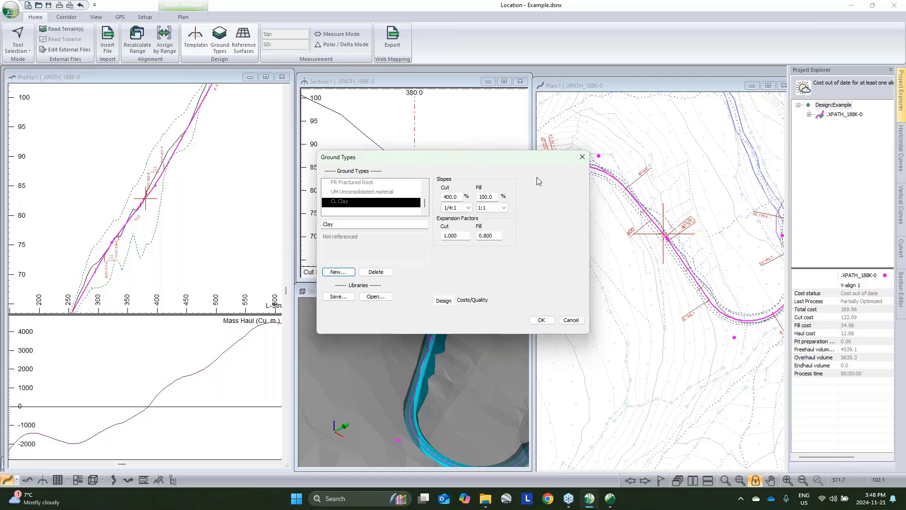
- Examine the handling costs and quality of the Clay, Solid Rock and Gravel ground types, and leave without saving
{"action": "left_click", "coordinate": [473, 301]}
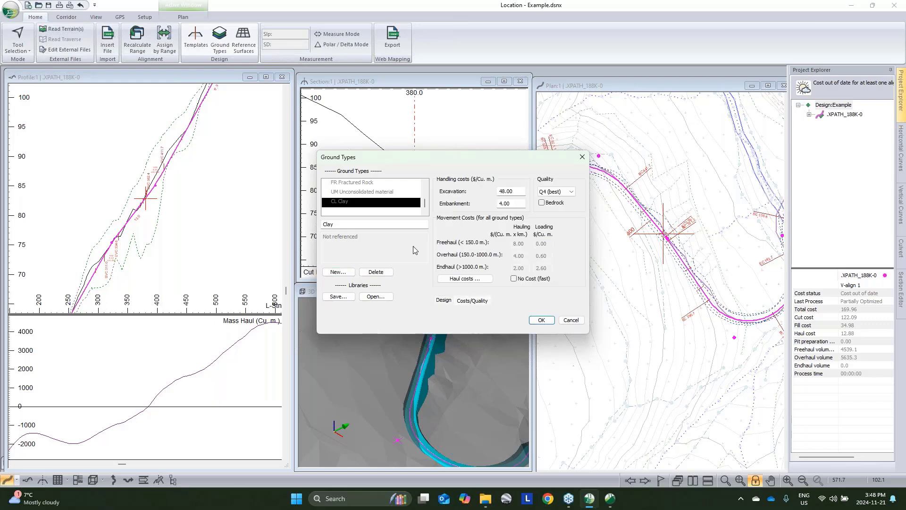
{"action": "scroll", "coordinate": [347, 202], "scroll_direction": "up", "scroll_amount": 3}
{"action": "scroll", "coordinate": [348, 201], "scroll_direction": "down", "scroll_amount": 1}
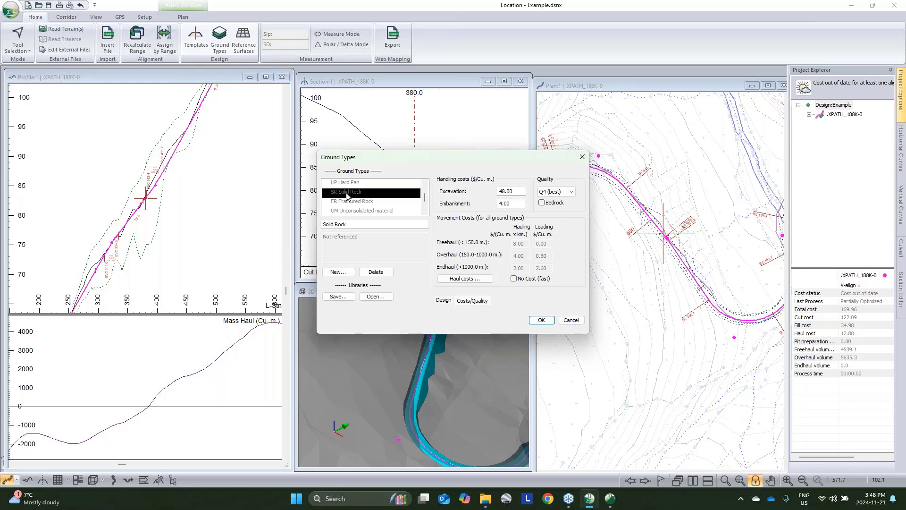
{"action": "left_click", "coordinate": [348, 193]}
{"action": "double_click", "coordinate": [516, 193]}
{"action": "scroll", "coordinate": [364, 215], "scroll_direction": "up", "scroll_amount": 1}
{"action": "left_click", "coordinate": [353, 193]}
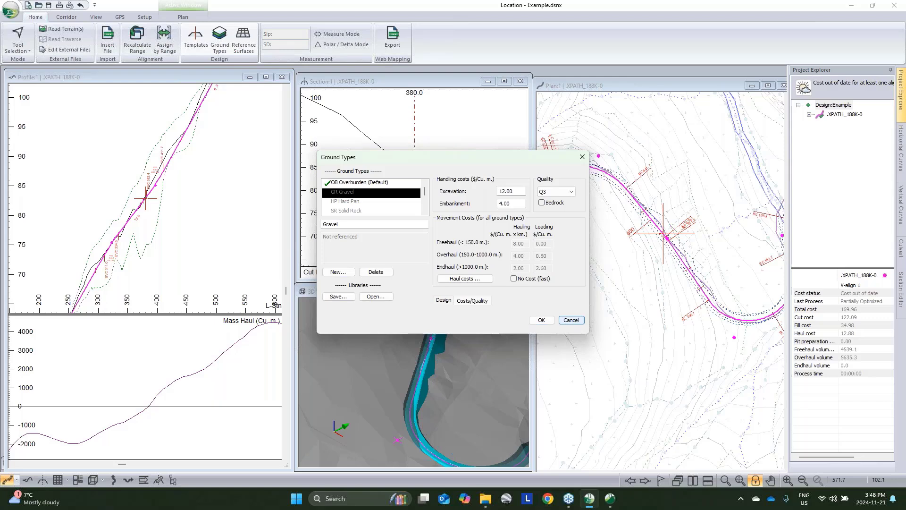
{"action": "left_click", "coordinate": [571, 320]}
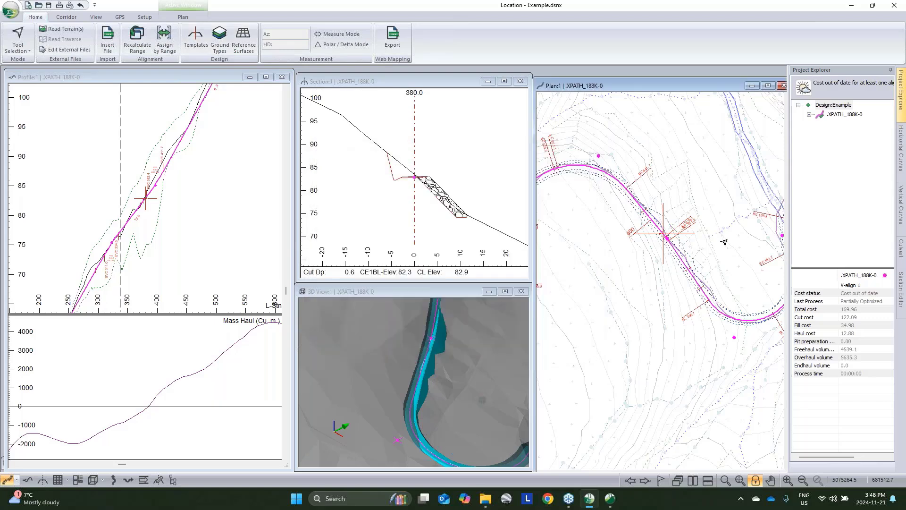
- Recalculate the alignment with Re-Cost enabled and widen the Project Explorer to show the units of the cost figures
{"action": "left_click", "coordinate": [243, 44]}
{"action": "left_click", "coordinate": [543, 324]}
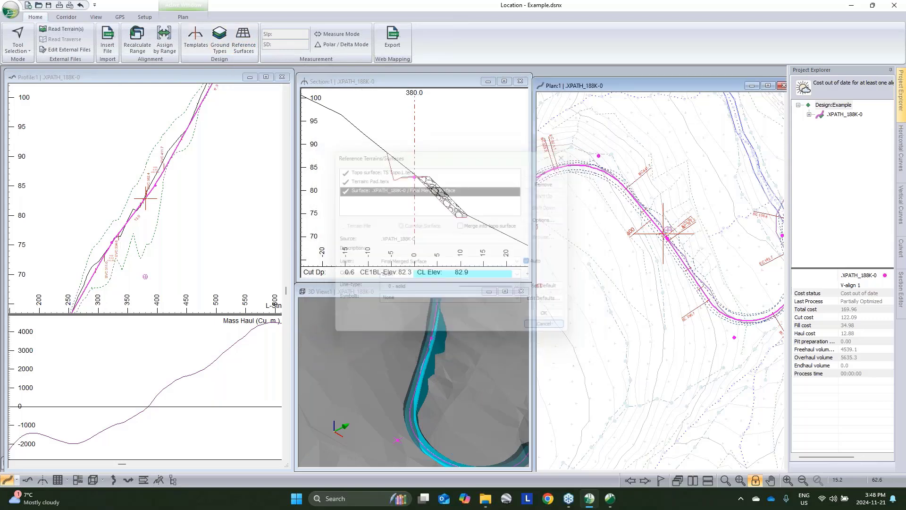
{"action": "left_click", "coordinate": [163, 53]}
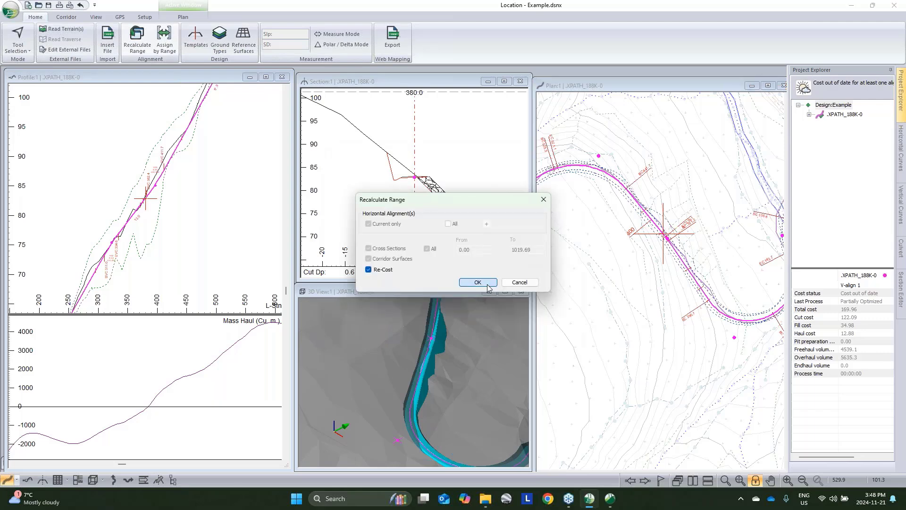
{"action": "left_click", "coordinate": [478, 283]}
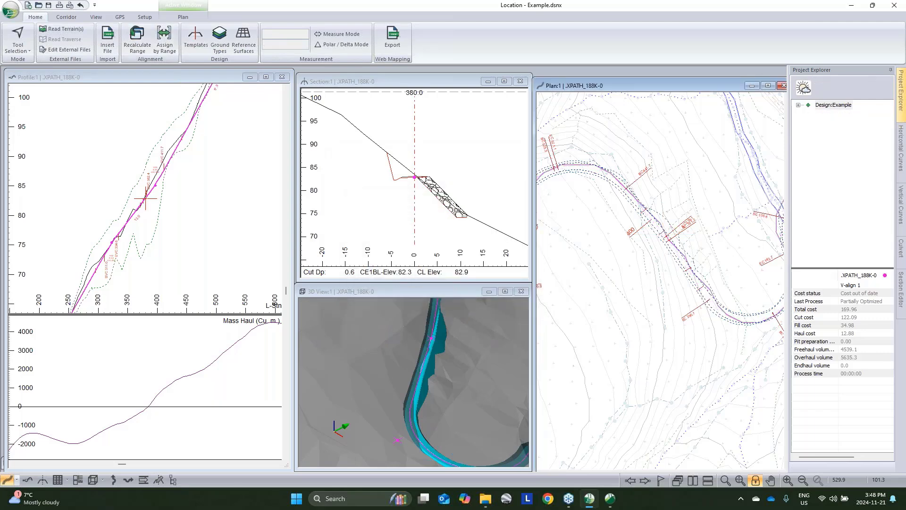
{"action": "left_click", "coordinate": [853, 312]}
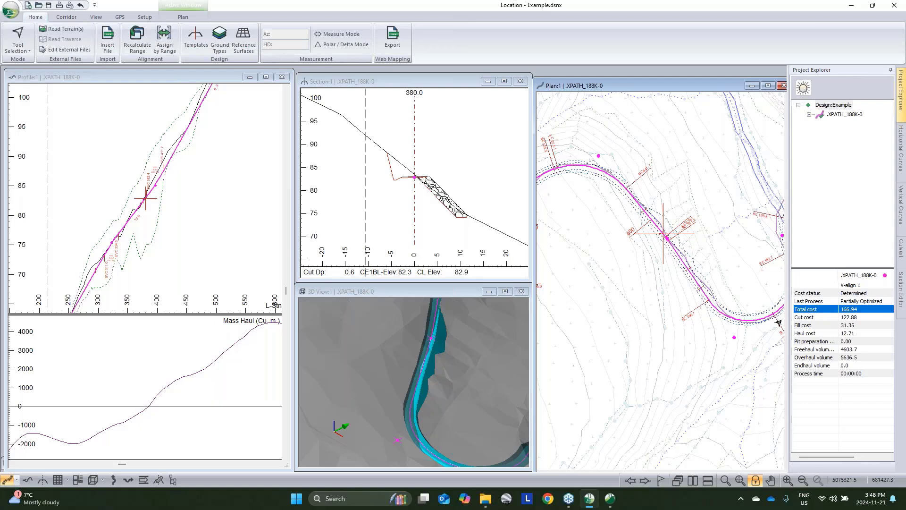
{"action": "left_click_drag", "start_coordinate": [789, 324], "coordinate": [749, 323]}
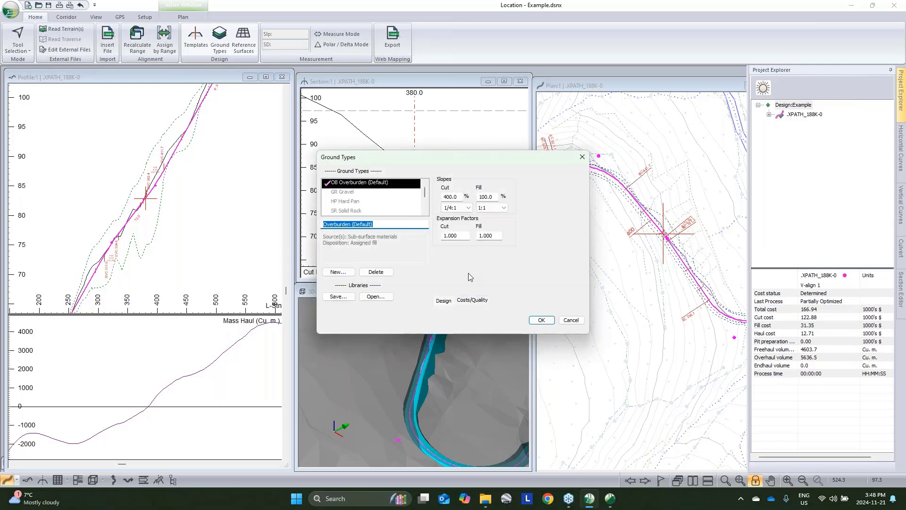
- Load the ground type library Two Haul local resource specs.GDX from Webinar - Defaults, Location Stuff, Template and System files
{"action": "left_click", "coordinate": [371, 298]}
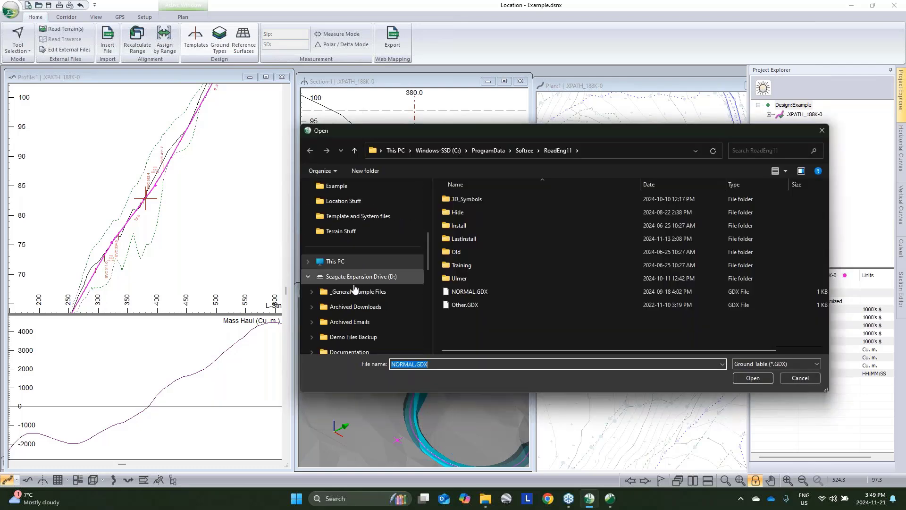
{"action": "scroll", "coordinate": [354, 289], "scroll_direction": "up", "scroll_amount": 3}
{"action": "left_click", "coordinate": [349, 222]}
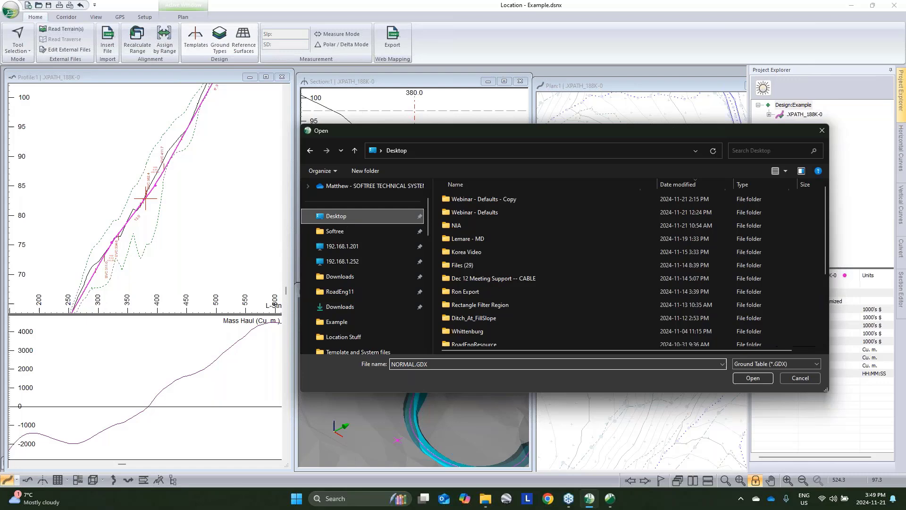
{"action": "double_click", "coordinate": [483, 213]}
{"action": "double_click", "coordinate": [485, 202]}
{"action": "double_click", "coordinate": [486, 200]}
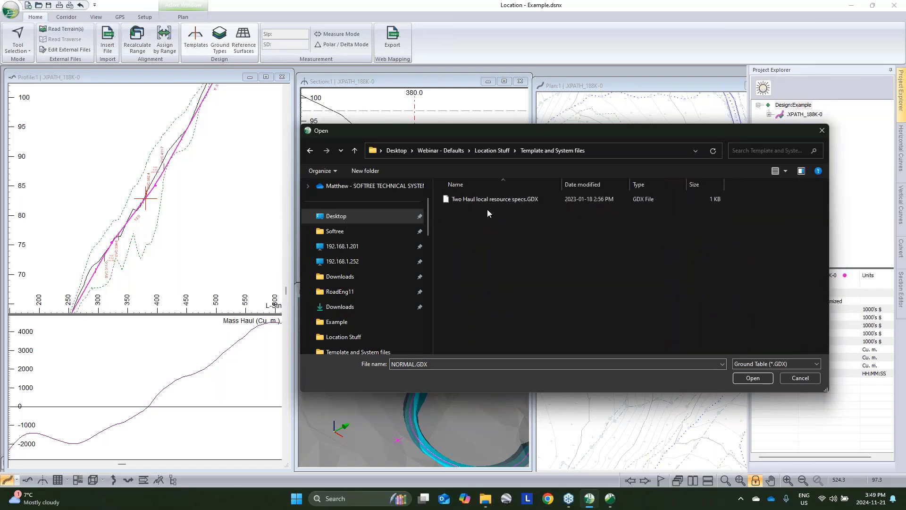
{"action": "left_click", "coordinate": [468, 200]}
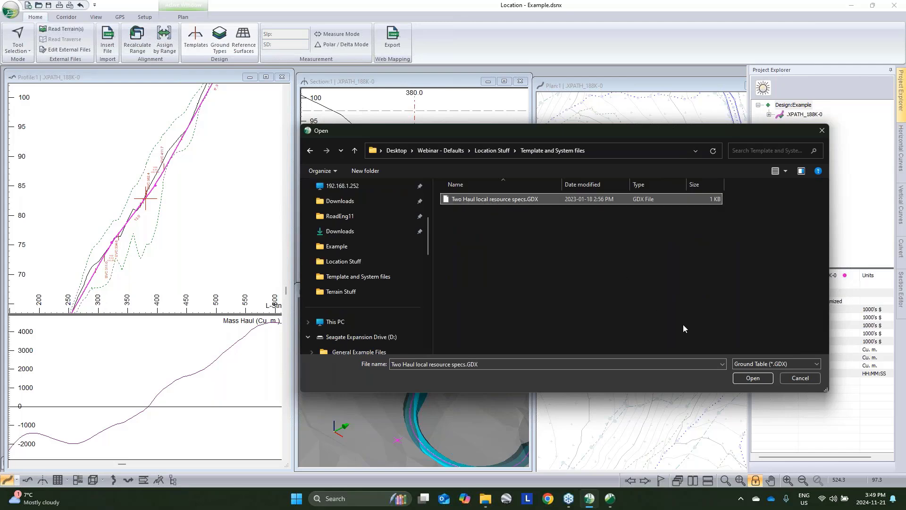
{"action": "left_click", "coordinate": [754, 378]}
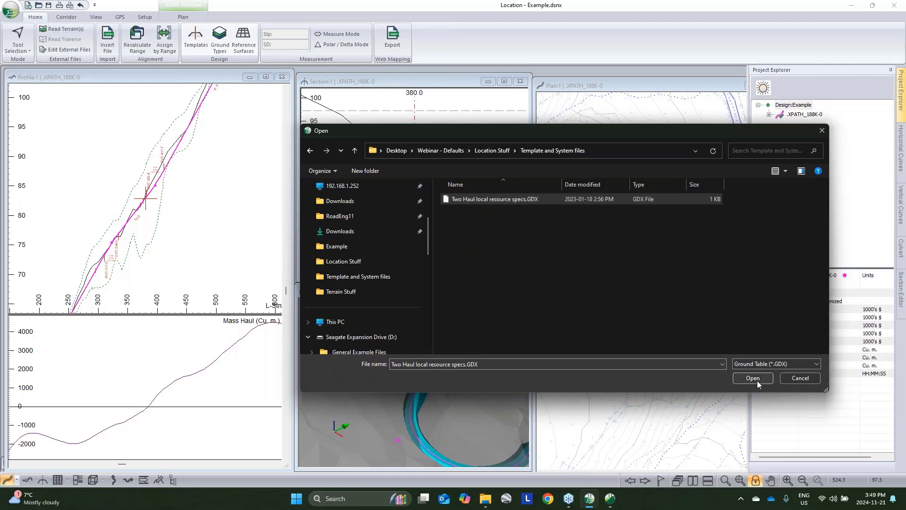
- Examine the loaded Base, SubBaseCourse, Gravel and Overburden ground types, including their handling and haul costs
{"action": "scroll", "coordinate": [364, 203], "scroll_direction": "down", "scroll_amount": 3}
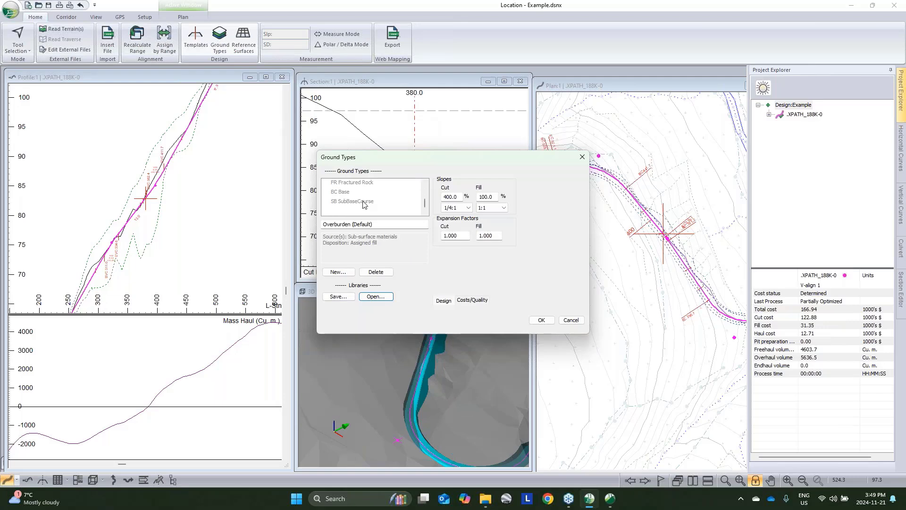
{"action": "left_click", "coordinate": [351, 195]}
{"action": "left_click", "coordinate": [354, 202]}
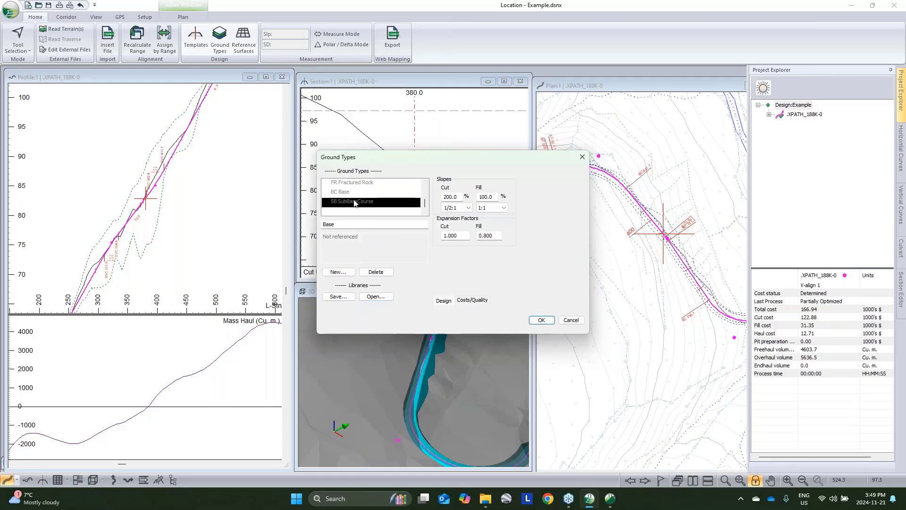
{"action": "left_click", "coordinate": [476, 301]}
{"action": "scroll", "coordinate": [369, 190], "scroll_direction": "up", "scroll_amount": 3}
{"action": "left_click", "coordinate": [351, 192]}
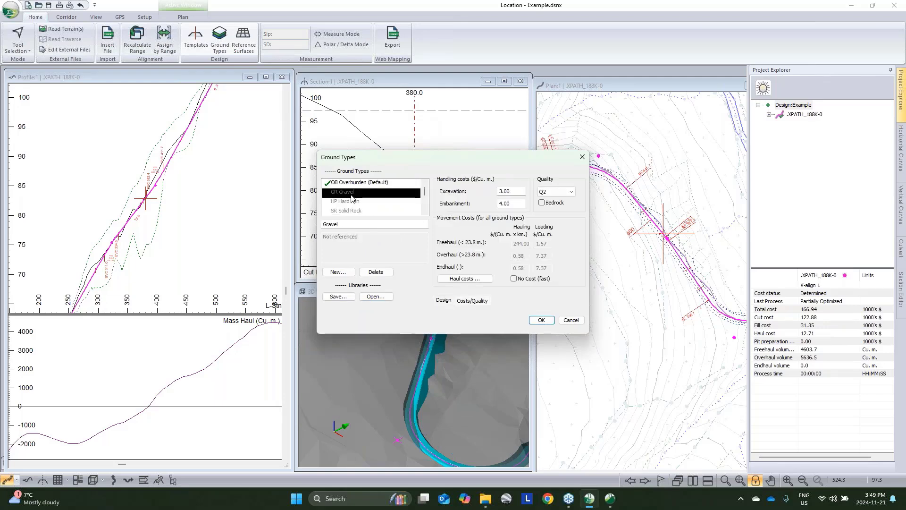
{"action": "left_click", "coordinate": [374, 185]}
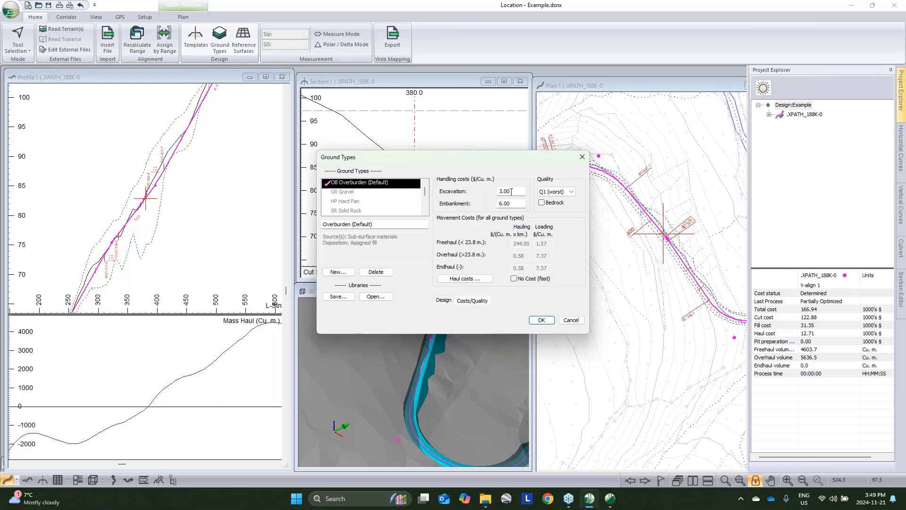
{"action": "left_click", "coordinate": [465, 279]}
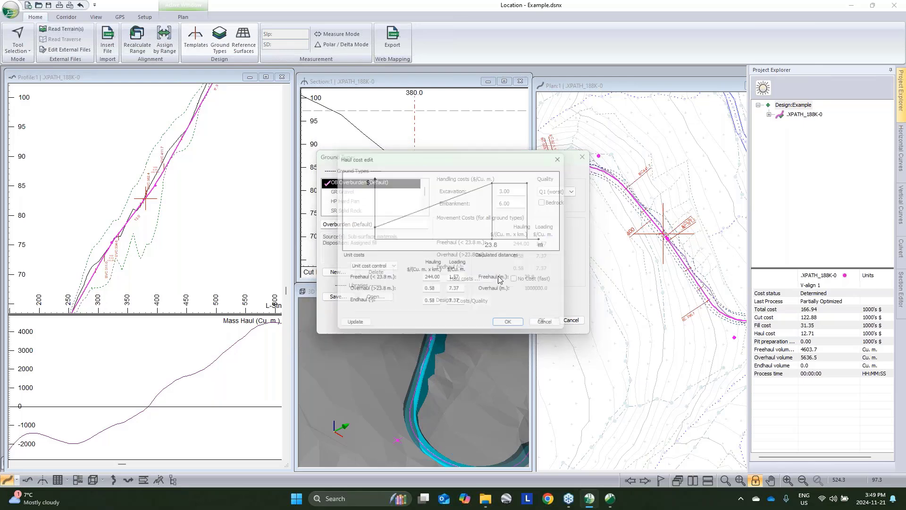
{"action": "left_click", "coordinate": [547, 325]}
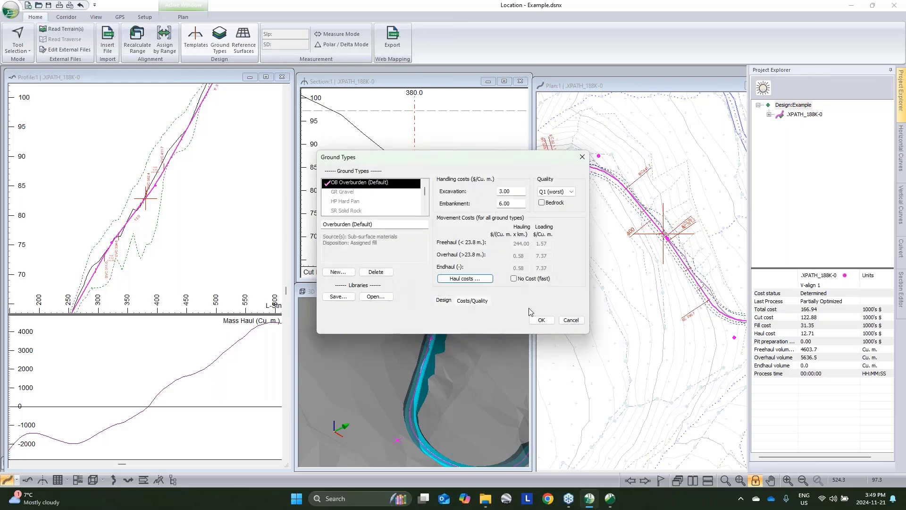
- Accept the loaded ground types and re-cost the alignment to check its total cost
{"action": "left_click", "coordinate": [542, 321]}
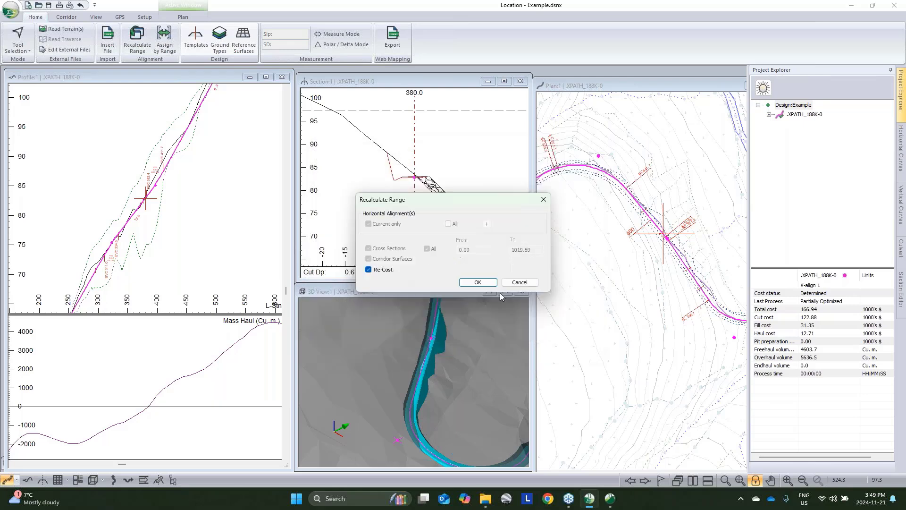
{"action": "left_click", "coordinate": [478, 282]}
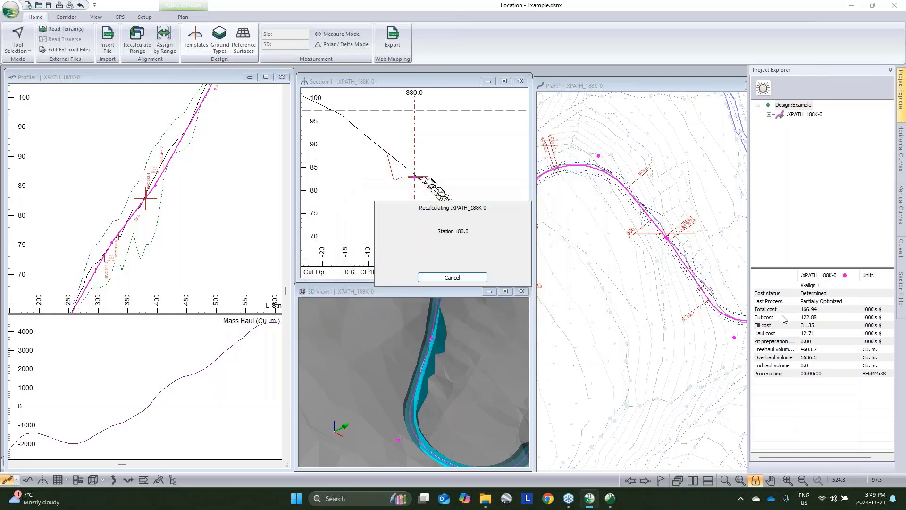
{"action": "left_click", "coordinate": [816, 310]}
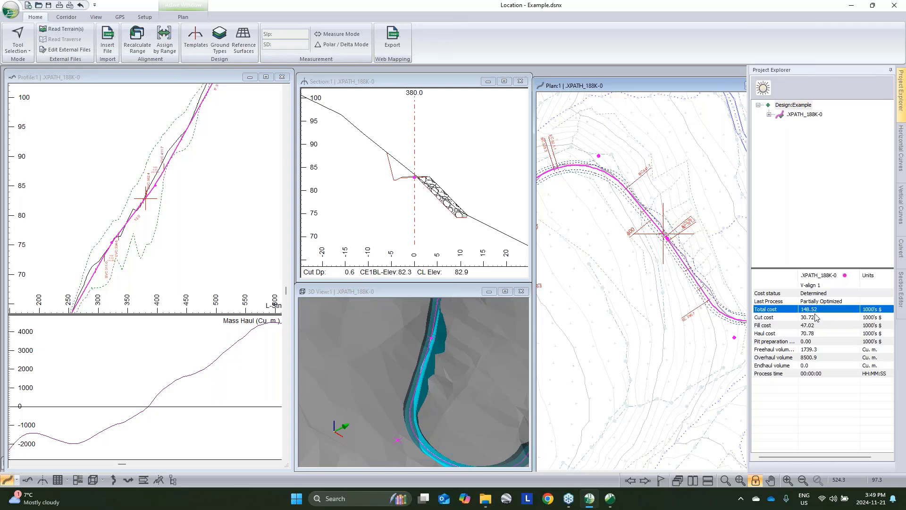
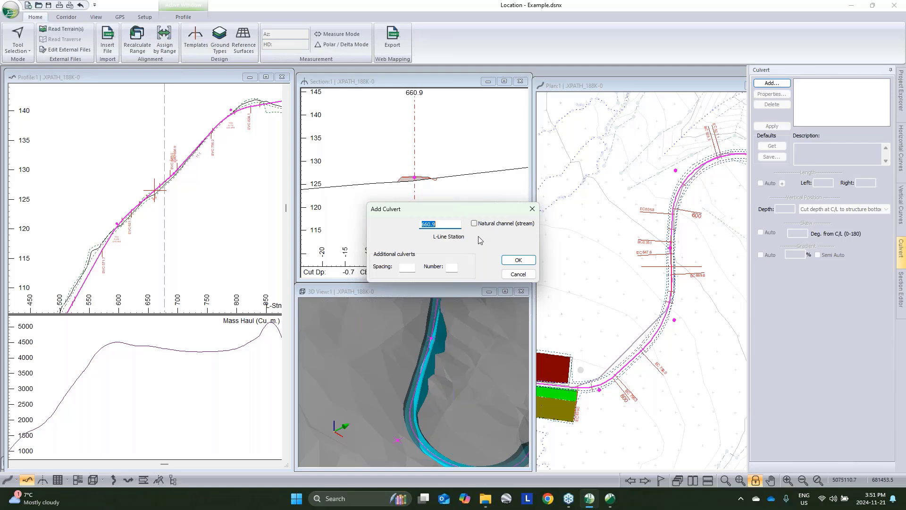
- Add a culvert at L-line station 660.9 and inspect its placement and gradient in plan and cross section
{"action": "left_click", "coordinate": [508, 259]}
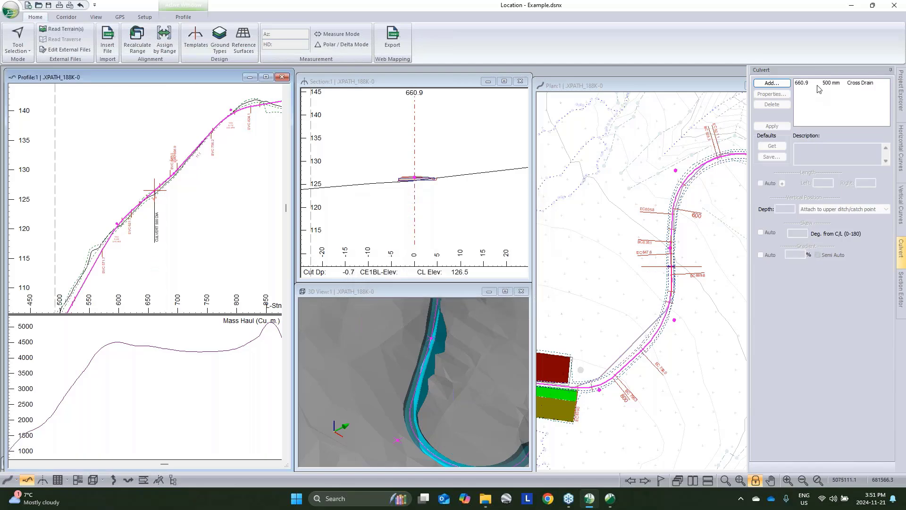
{"action": "left_click", "coordinate": [659, 271]}
{"action": "scroll", "coordinate": [671, 265], "scroll_direction": "up", "scroll_amount": 4}
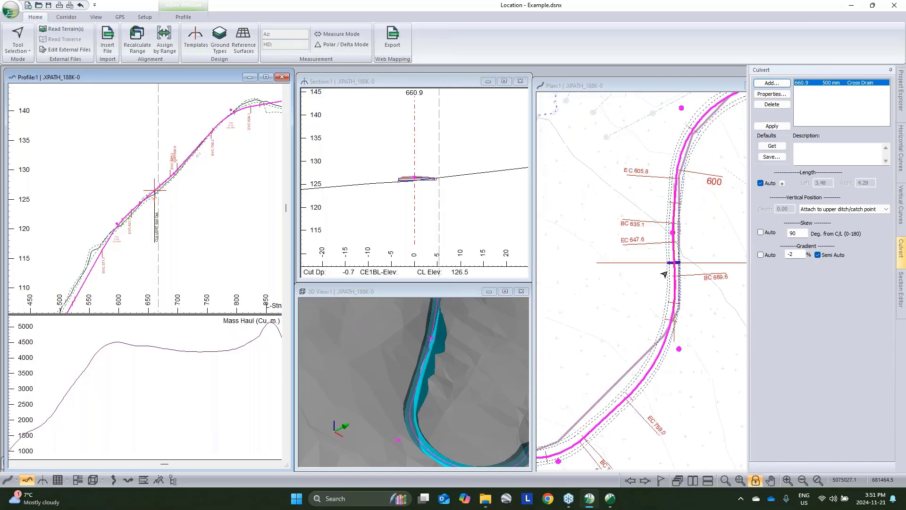
{"action": "scroll", "coordinate": [406, 176], "scroll_direction": "up", "scroll_amount": 4}
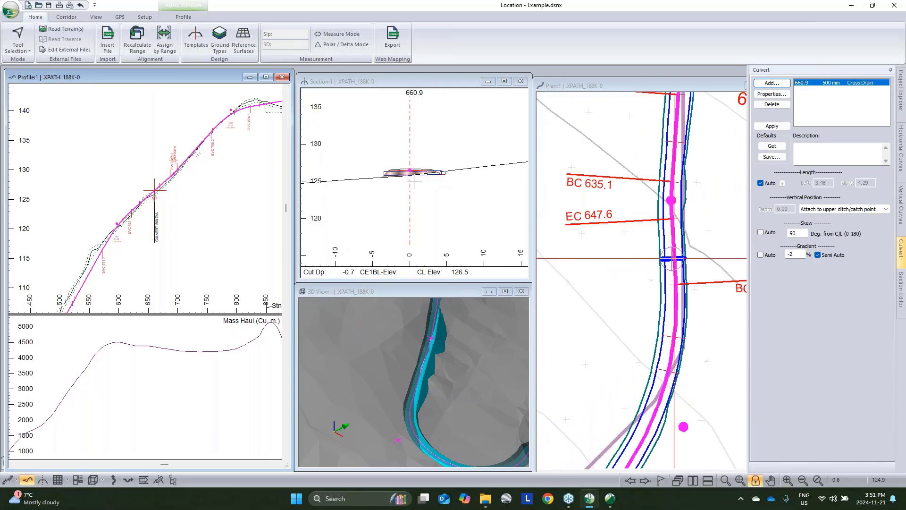
{"action": "scroll", "coordinate": [406, 175], "scroll_direction": "up", "scroll_amount": 1}
{"action": "middle_click_drag", "start_coordinate": [405, 175], "coordinate": [403, 189]}
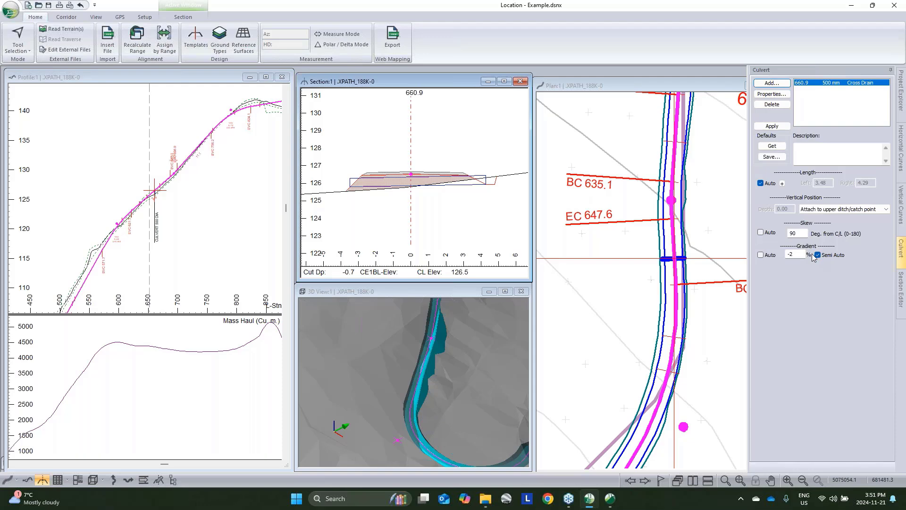
{"action": "double_click", "coordinate": [794, 254]}
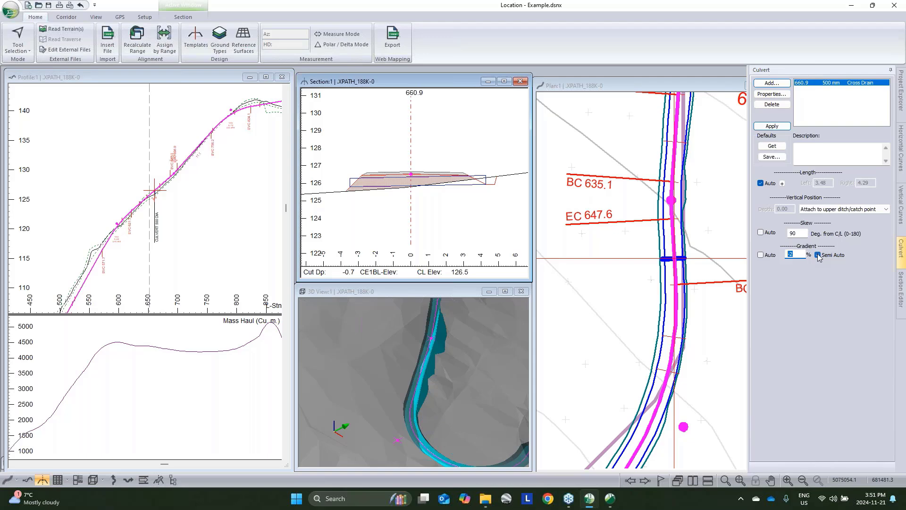
- Switch the culvert's gradient to automatic and apply the change
{"action": "left_click", "coordinate": [767, 256]}
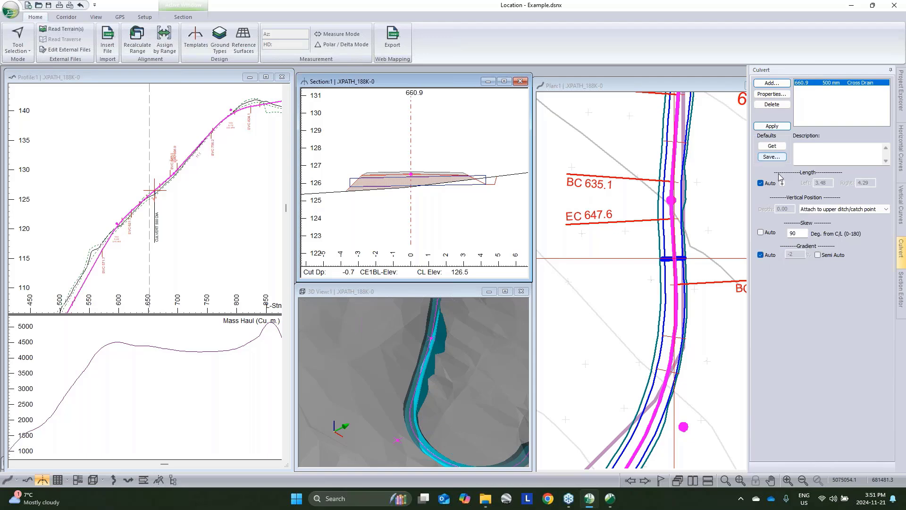
{"action": "left_click", "coordinate": [773, 127]}
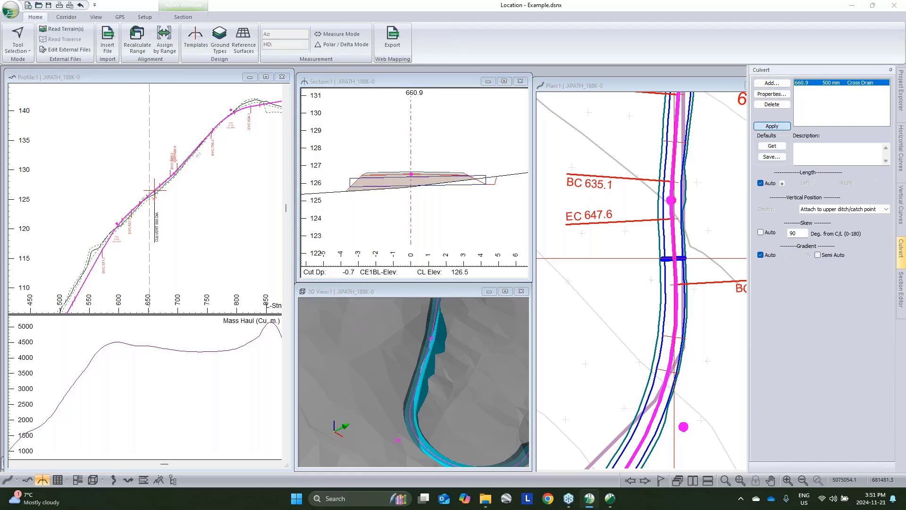
{"action": "mouse_move", "coordinate": [357, 191]}
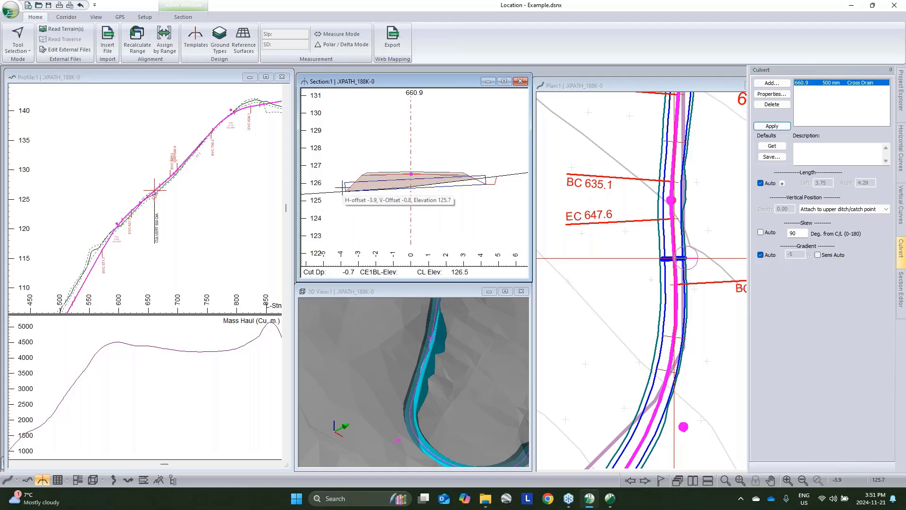
- Set the culvert's skew to 120 degrees from the centreline and apply it
{"action": "double_click", "coordinate": [794, 234]}
{"action": "mouse_move", "coordinate": [686, 194]}
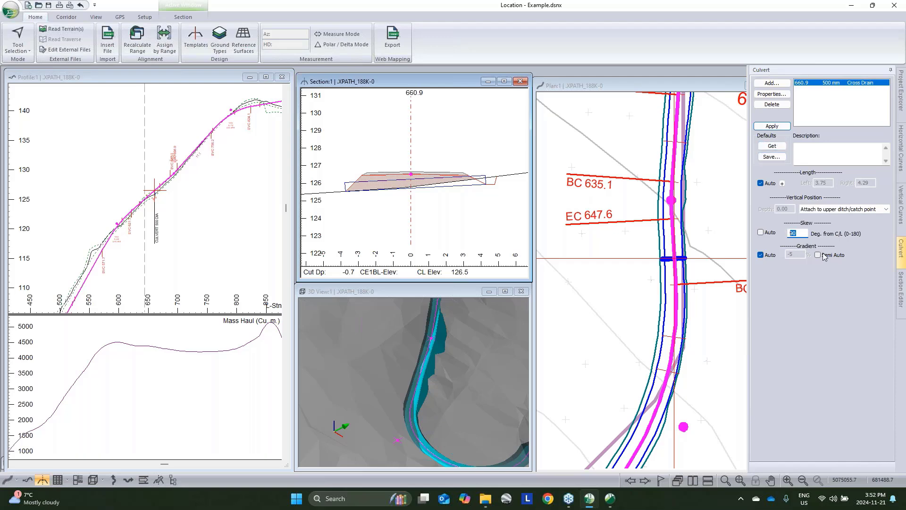
{"action": "type", "text": "12"}
{"action": "left_click", "coordinate": [780, 127]}
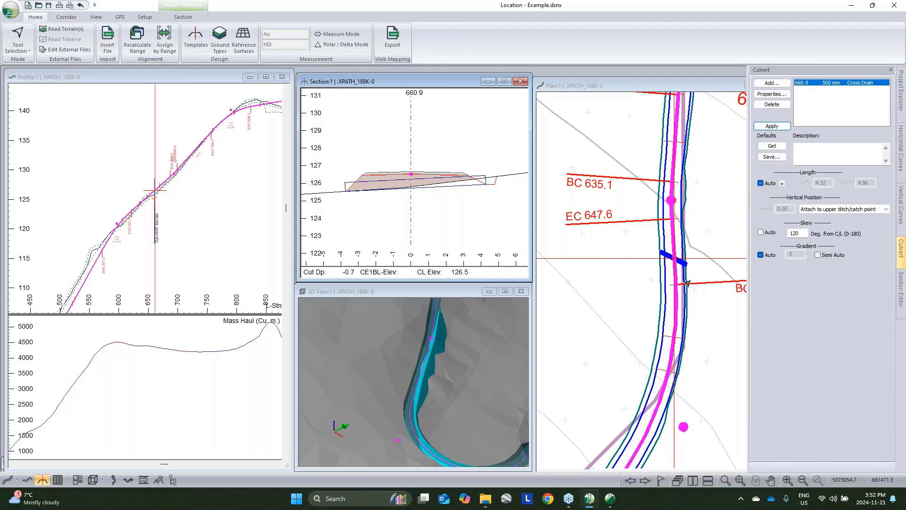
- Examine the road surface around the culvert location in the 3D view
{"action": "middle_click_drag", "start_coordinate": [436, 326], "coordinate": [395, 411]}
{"action": "middle_click_drag", "start_coordinate": [340, 401], "coordinate": [460, 381]}
{"action": "middle_click_drag", "start_coordinate": [314, 372], "coordinate": [380, 402]}
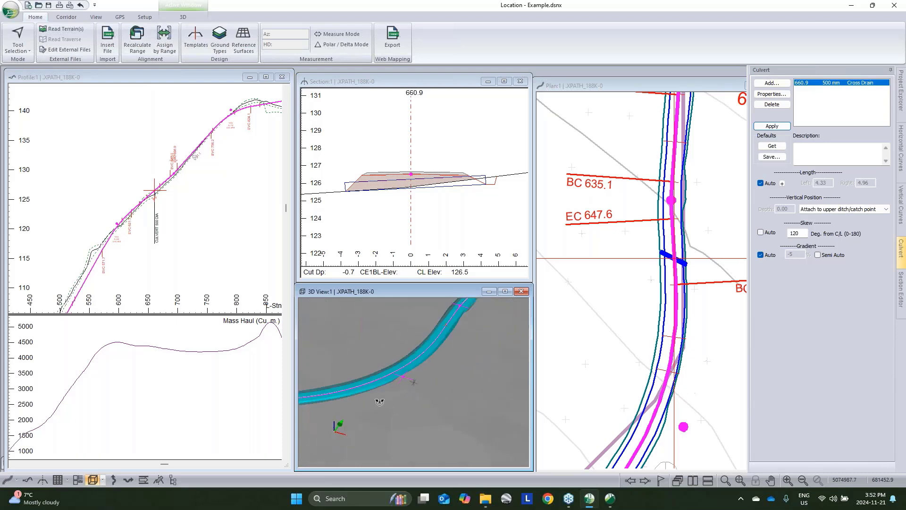
{"action": "left_click_drag", "start_coordinate": [380, 401], "coordinate": [463, 393]}
{"action": "scroll", "coordinate": [449, 382], "scroll_direction": "down", "scroll_amount": 3}
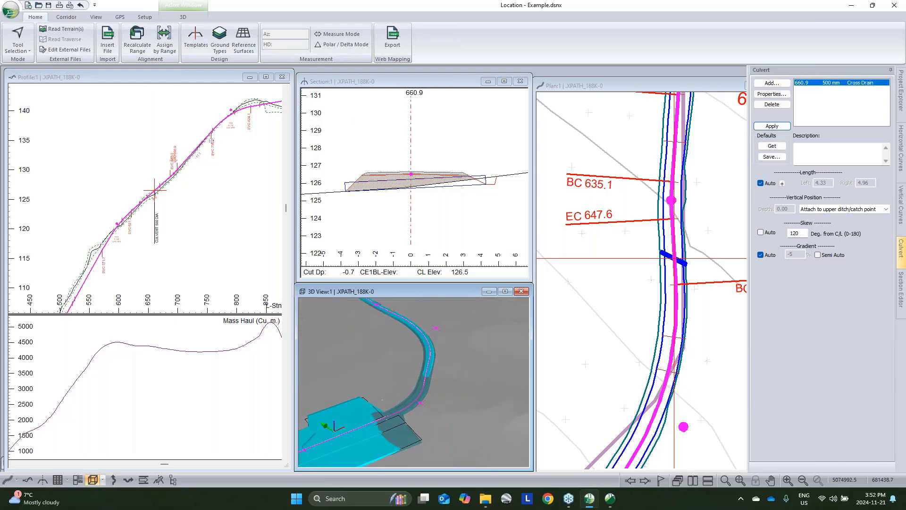
{"action": "middle_click_drag", "start_coordinate": [399, 338], "coordinate": [398, 377]}
{"action": "scroll", "coordinate": [443, 360], "scroll_direction": "up", "scroll_amount": 2}
{"action": "scroll", "coordinate": [411, 377], "scroll_direction": "up", "scroll_amount": 2}
{"action": "left_click_drag", "start_coordinate": [439, 376], "coordinate": [417, 355]}
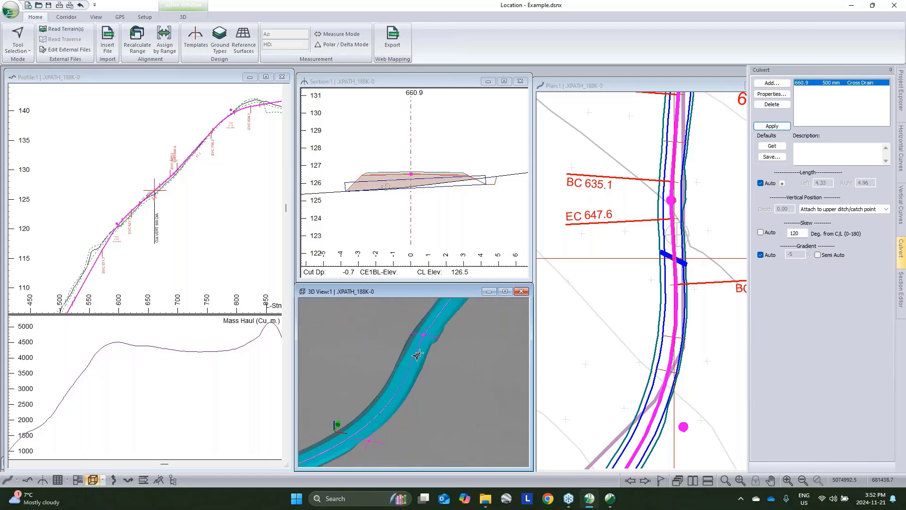
- Turn on the display of culverts in the 3D view's current design features
{"action": "right_click", "coordinate": [427, 376]}
{"action": "left_click", "coordinate": [458, 379]}
{"action": "left_click", "coordinate": [410, 190]}
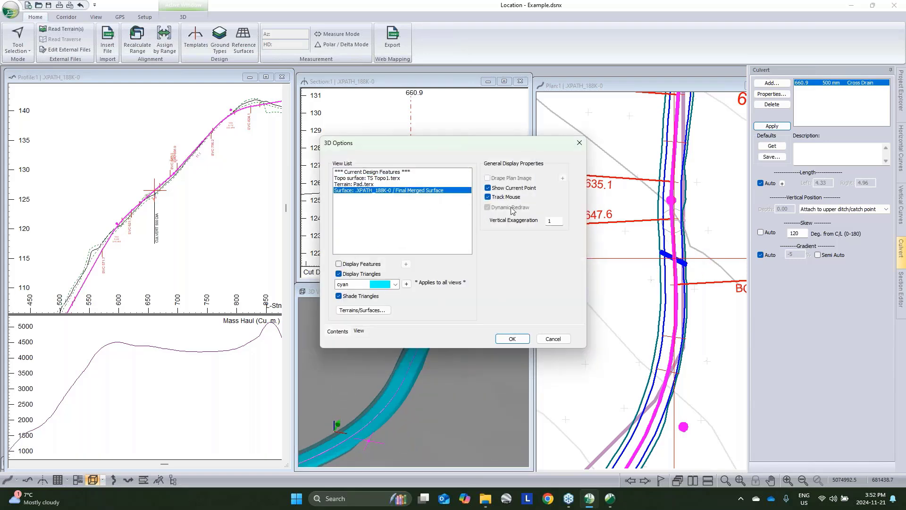
{"action": "left_click", "coordinate": [371, 173]}
{"action": "left_click", "coordinate": [406, 263]}
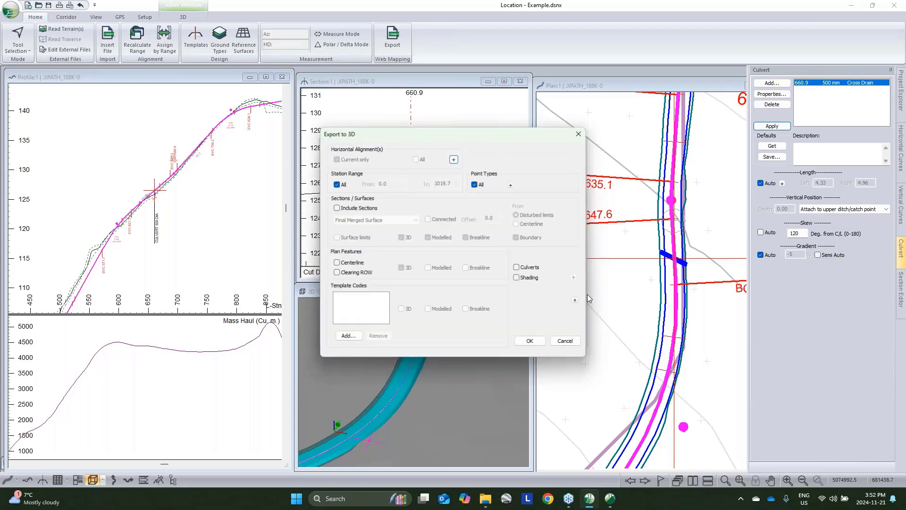
{"action": "left_click", "coordinate": [518, 268]}
{"action": "left_click", "coordinate": [531, 342]}
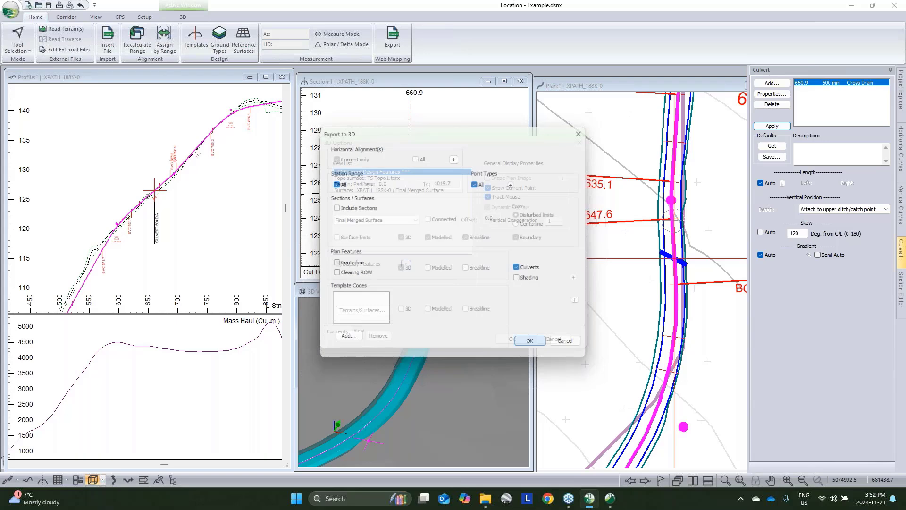
{"action": "left_click", "coordinate": [512, 339]}
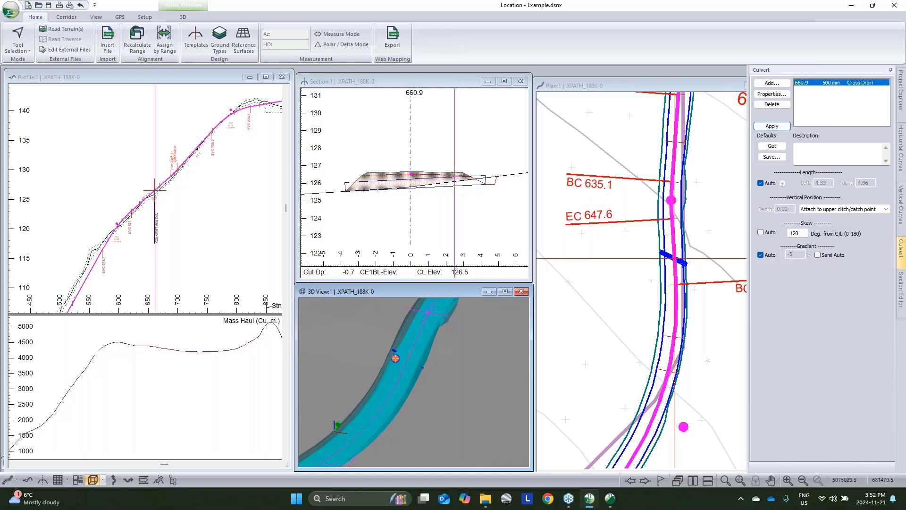
- Change the diameter of the culvert at station 660.9 to 400 mm
{"action": "double_click", "coordinate": [853, 85]}
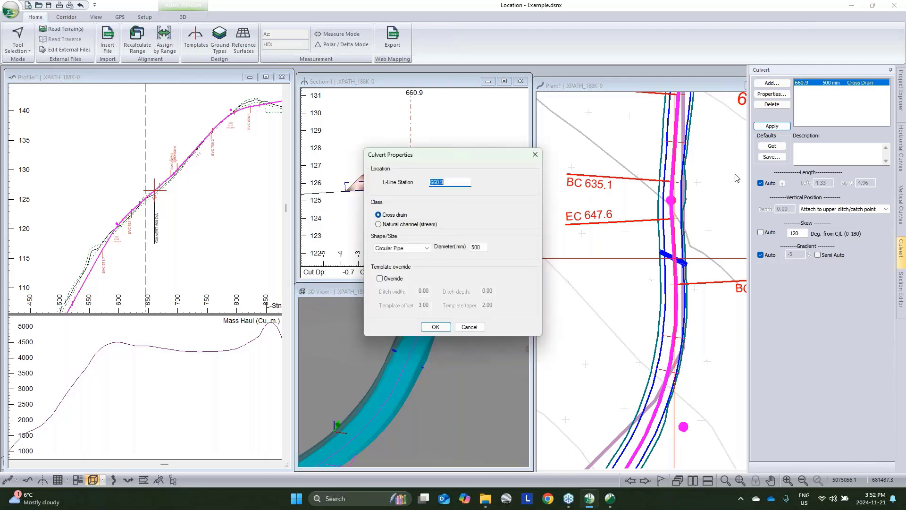
{"action": "left_click", "coordinate": [474, 247]}
{"action": "type", "text": "4"}
{"action": "left_click", "coordinate": [443, 330]}
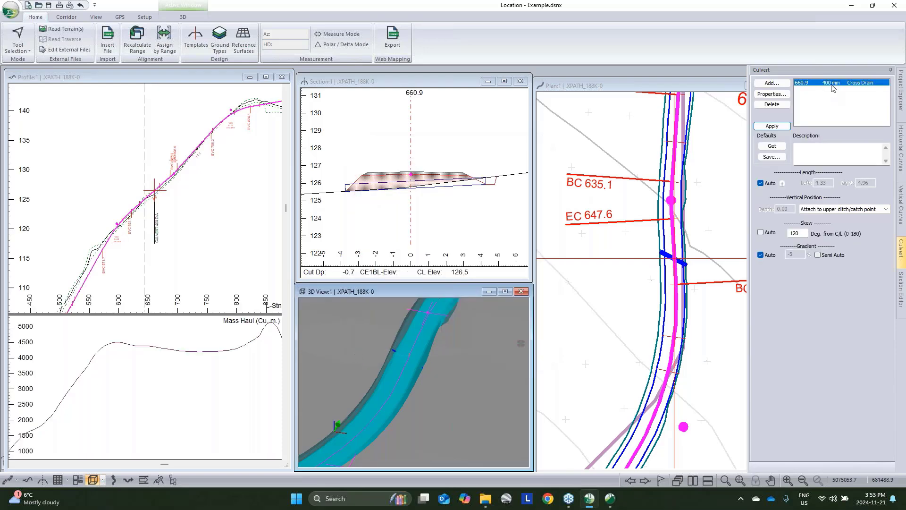
- Set the culvert's skew to 90 degrees and save its settings as the cross-drain defaults for this design only
{"action": "double_click", "coordinate": [797, 233]}
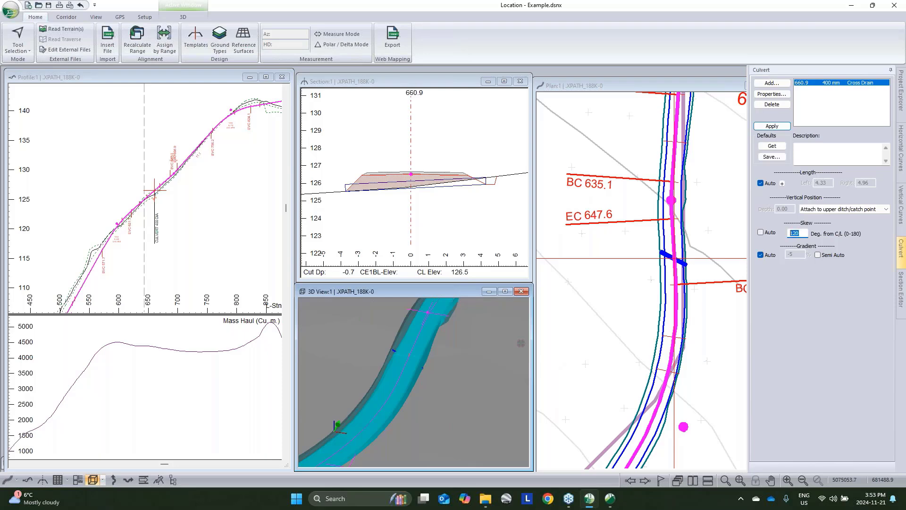
{"action": "type", "text": "90"}
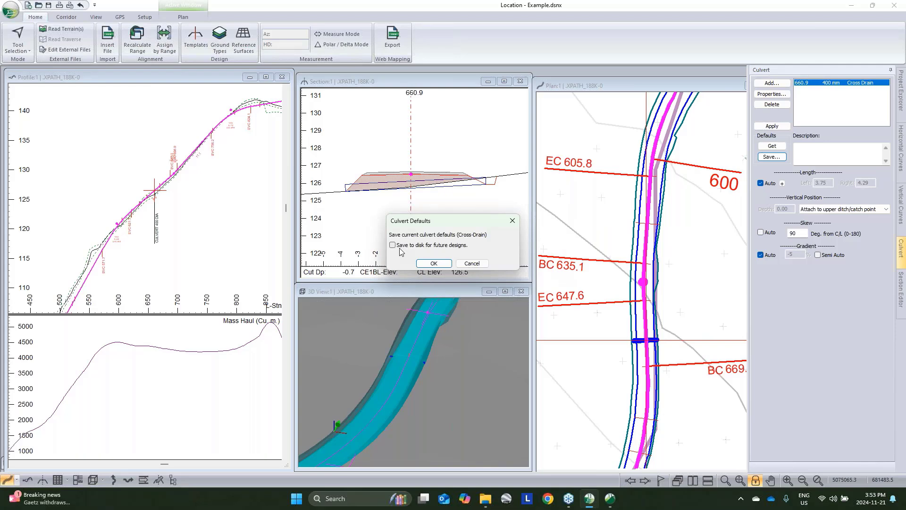
{"action": "left_click", "coordinate": [433, 263]}
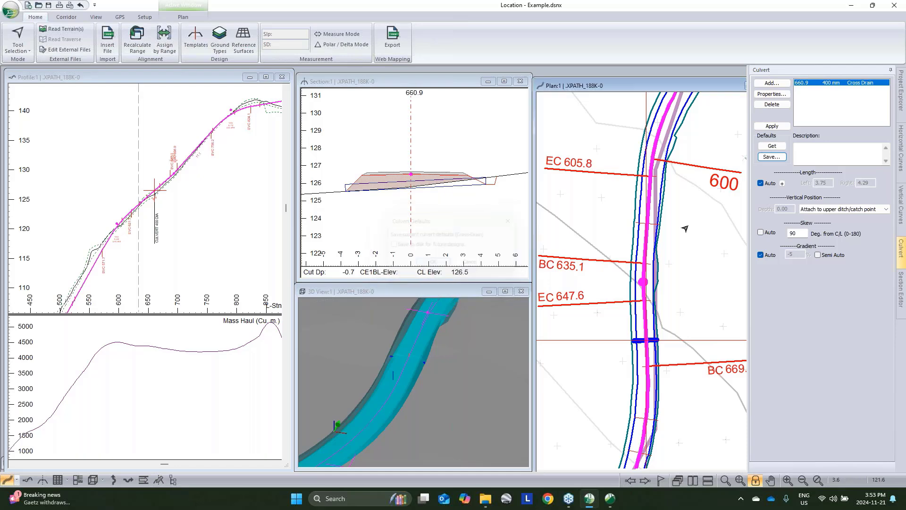
- Add a second 400 mm cross-drain culvert at L-line station 620.0
{"action": "left_click", "coordinate": [645, 223]}
{"action": "left_click", "coordinate": [514, 262]}
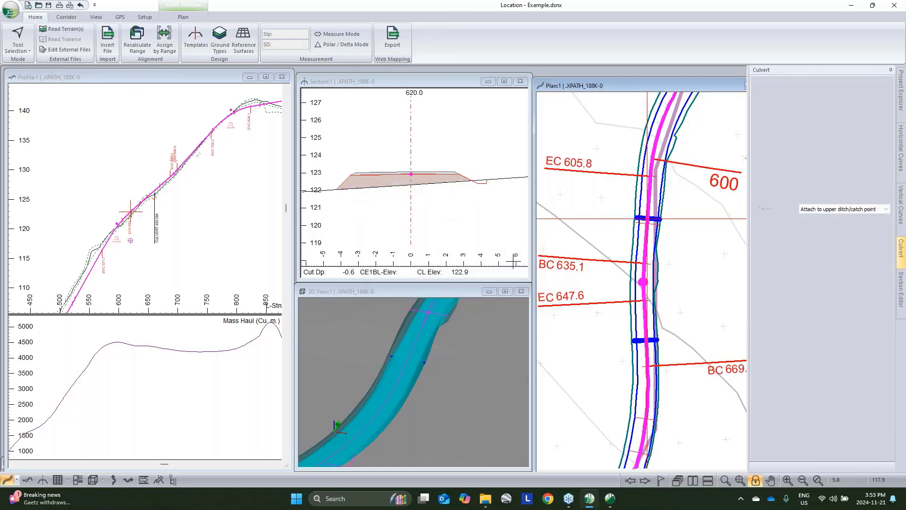
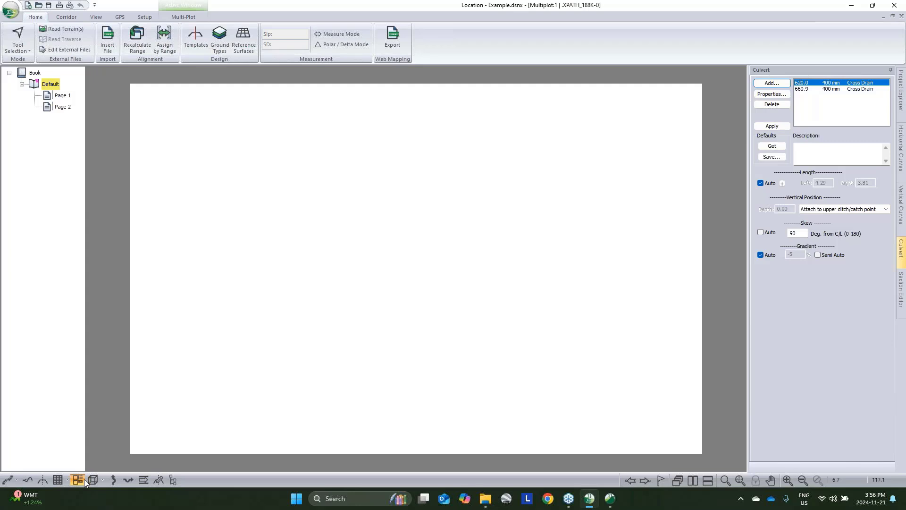
- Review the page, Default chapter and book levels of the multi-plot layout
{"action": "left_click", "coordinate": [63, 95]}
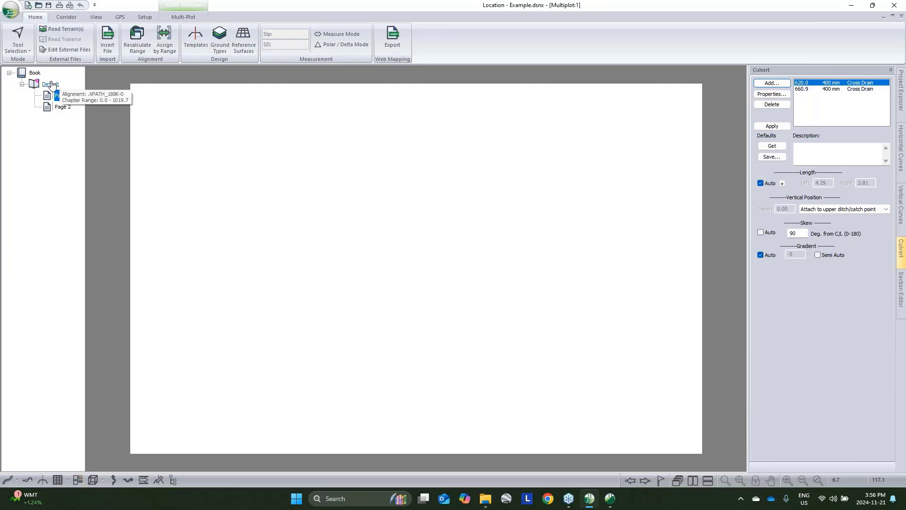
{"action": "left_click", "coordinate": [50, 84]}
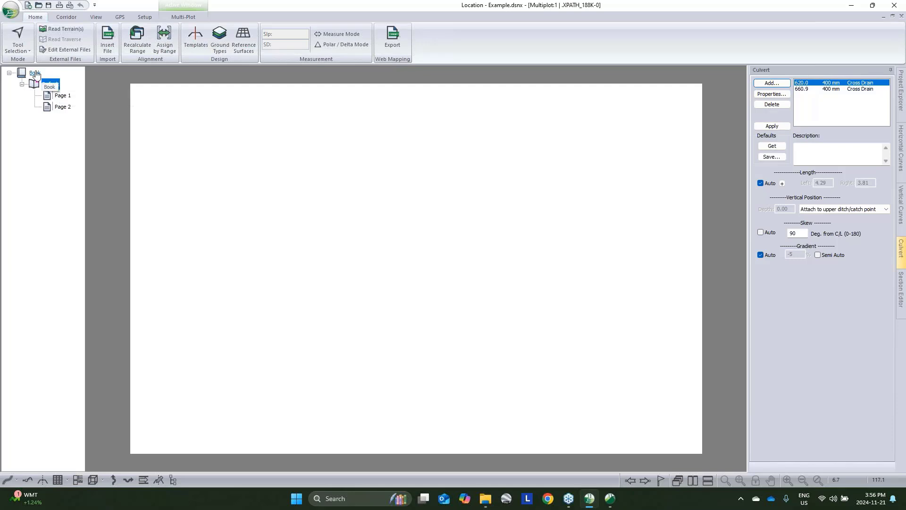
{"action": "left_click", "coordinate": [35, 73]}
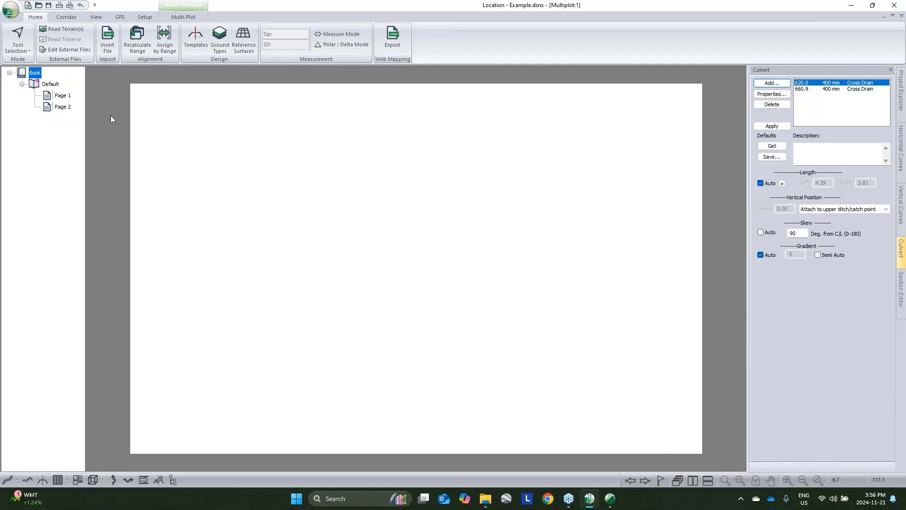
{"action": "left_click", "coordinate": [210, 110]}
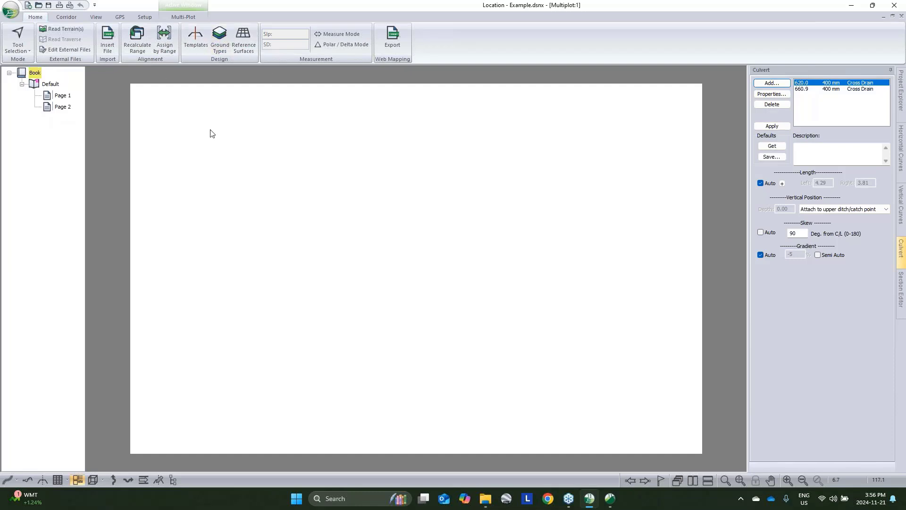
- Insert a plan sub-view and a profile sub-view on the Default chapter's page, with the profile below the plan
{"action": "left_click", "coordinate": [184, 17]}
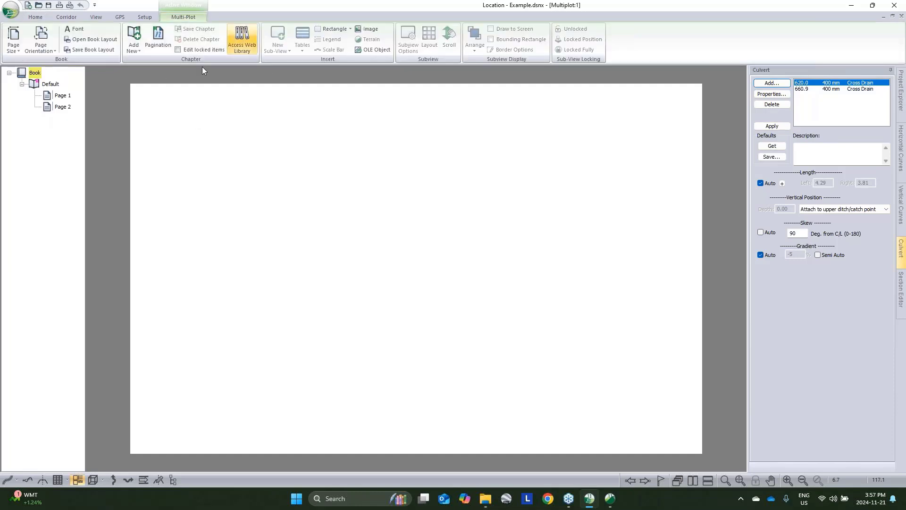
{"action": "left_click", "coordinate": [50, 84]}
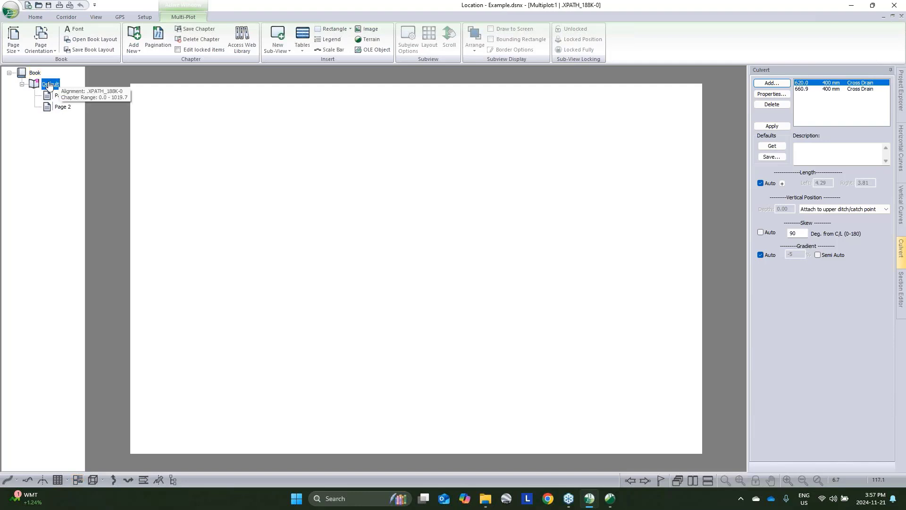
{"action": "left_click", "coordinate": [278, 45]}
{"action": "left_click", "coordinate": [304, 80]}
{"action": "left_click_drag", "start_coordinate": [359, 209], "coordinate": [293, 145]}
{"action": "left_click", "coordinate": [281, 40]}
{"action": "left_click", "coordinate": [290, 89]}
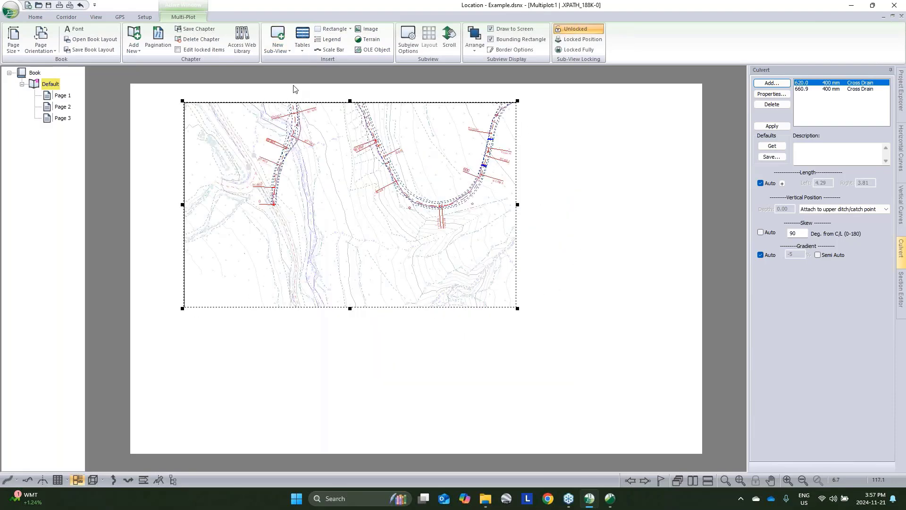
{"action": "left_click_drag", "start_coordinate": [340, 261], "coordinate": [211, 346]}
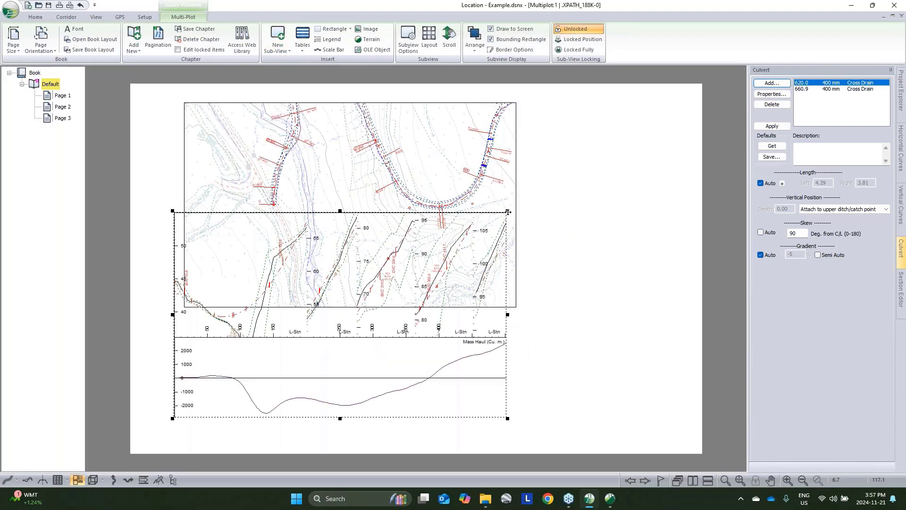
- Delete the plan and profile sub-views from the Default chapter
{"action": "left_click_drag", "start_coordinate": [594, 449], "coordinate": [146, 98]}
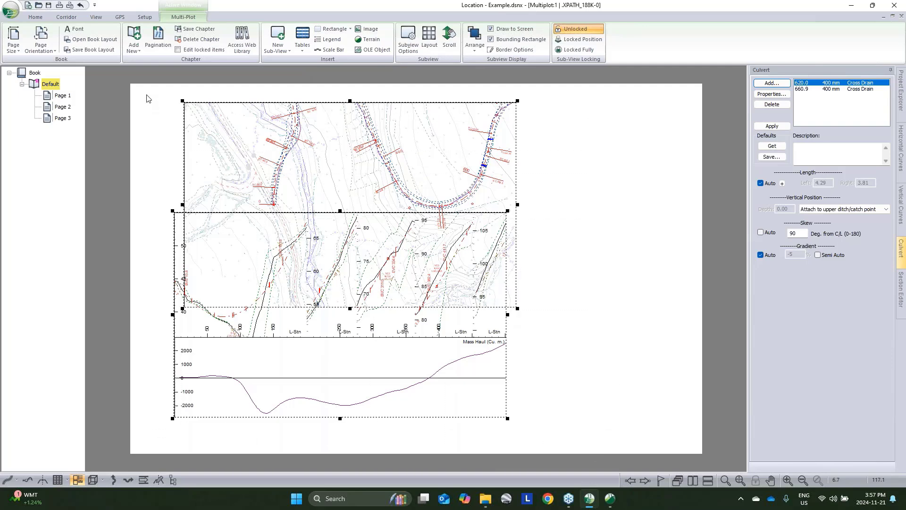
{"action": "key", "text": "Delete"}
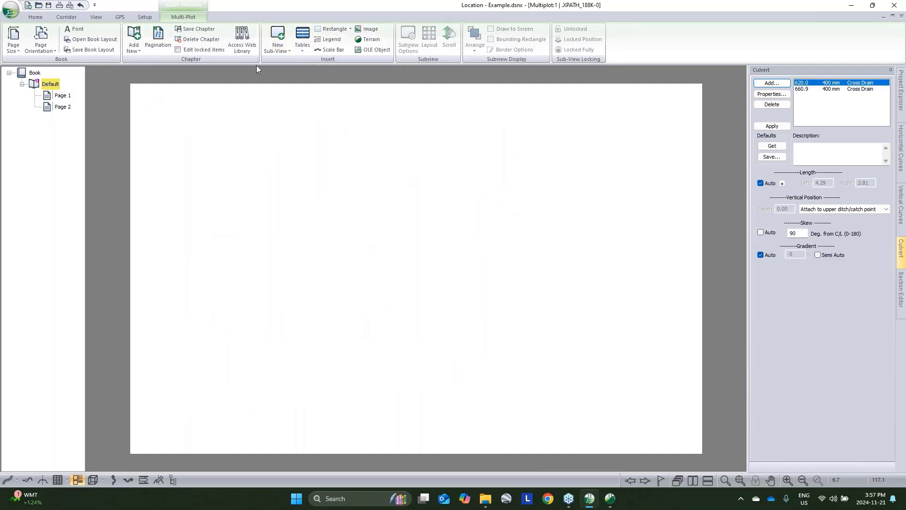
{"action": "left_click", "coordinate": [13, 41]}
{"action": "left_click", "coordinate": [36, 124]}
{"action": "left_click", "coordinate": [13, 42]}
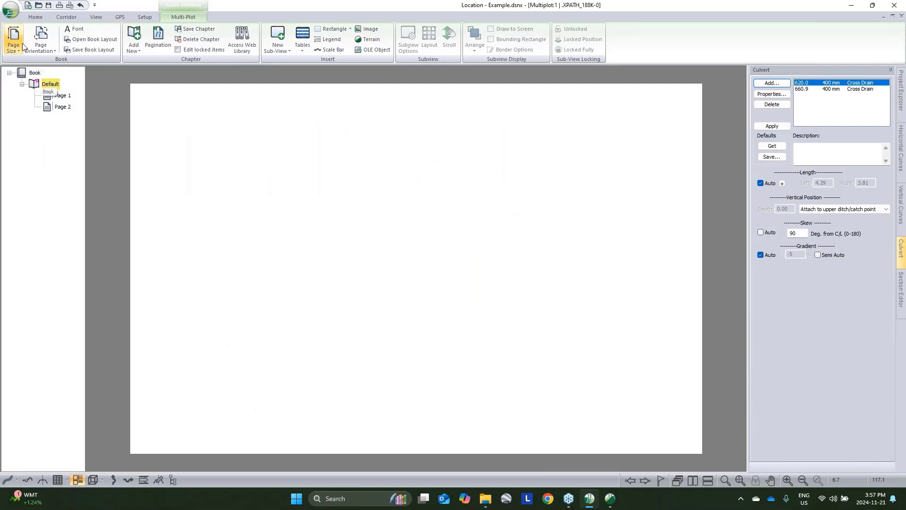
{"action": "left_click", "coordinate": [117, 109]}
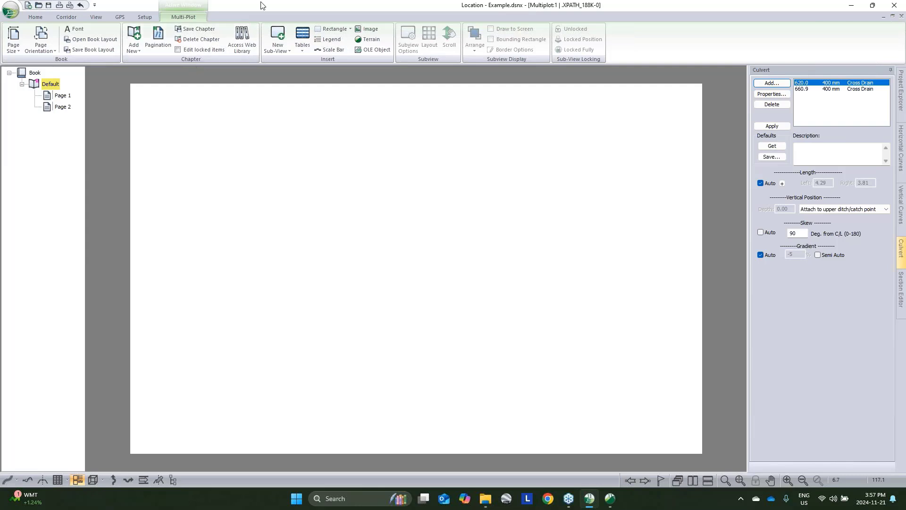
- Add the D_Size_Plan_Profile-3 chapter from the web library to the multi-plot book
{"action": "left_click", "coordinate": [245, 48]}
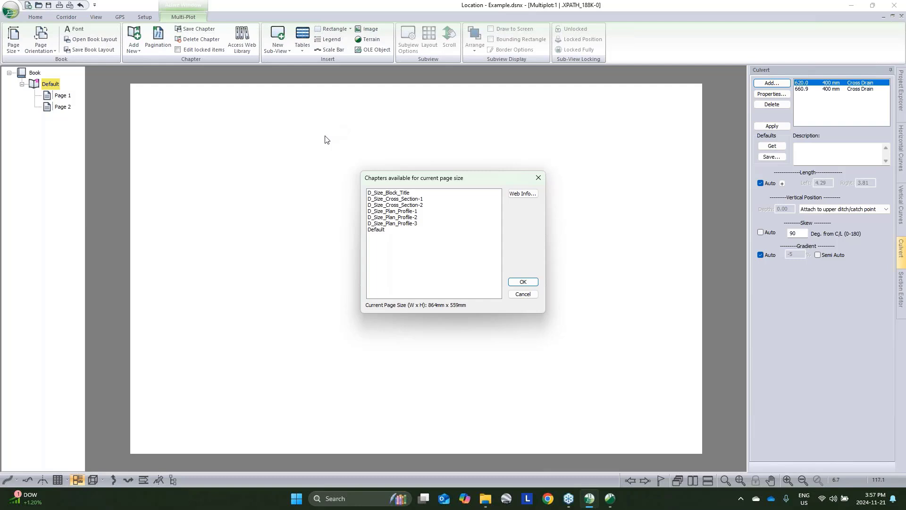
{"action": "left_click", "coordinate": [410, 223]}
{"action": "left_click", "coordinate": [523, 282]}
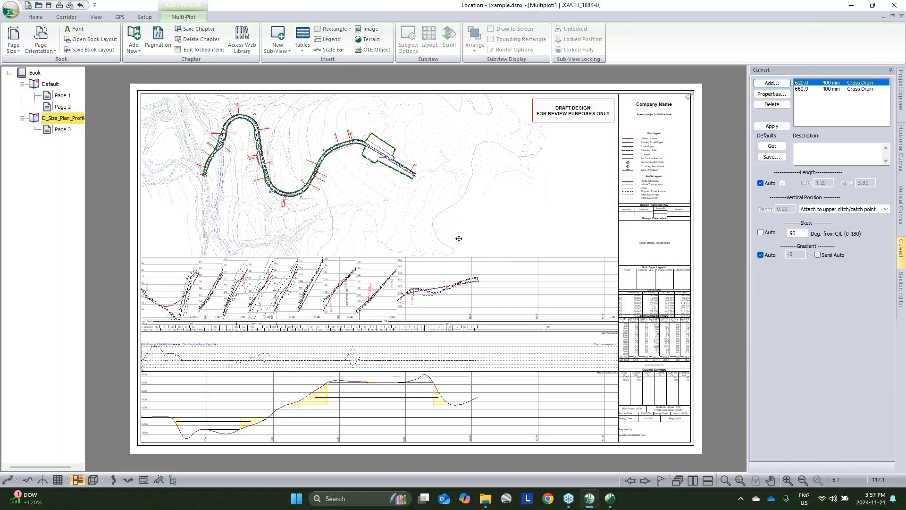
- Set the sub-window height in the sheet's profile sub-view to 40%
{"action": "double_click", "coordinate": [542, 282]}
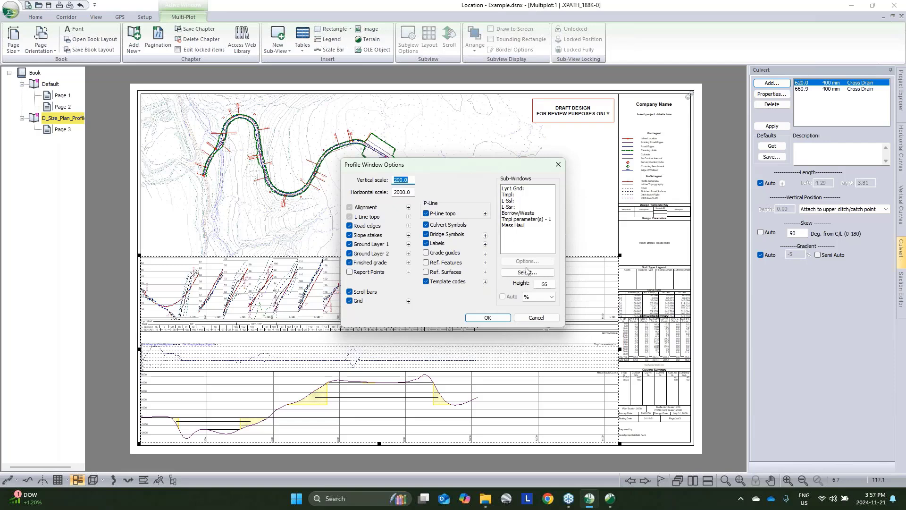
{"action": "double_click", "coordinate": [545, 284]}
{"action": "type", "text": "40"}
{"action": "left_click", "coordinate": [489, 318]}
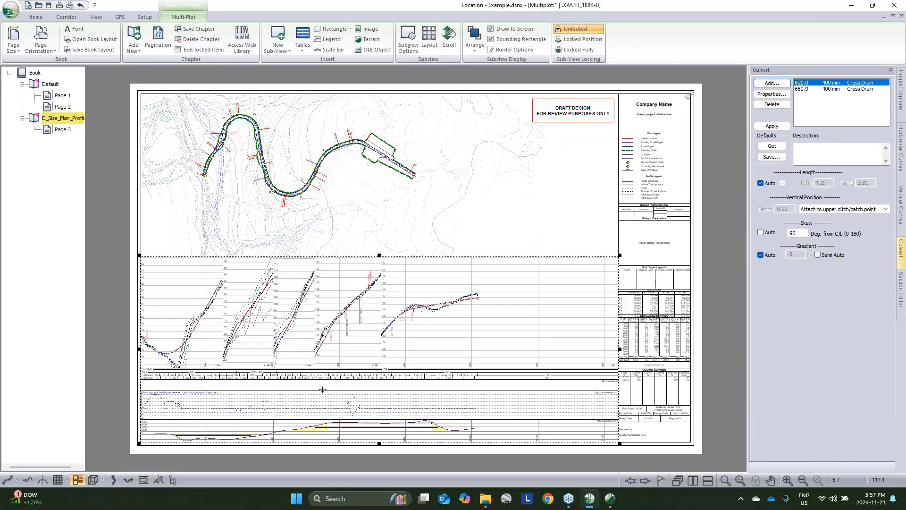
- Increase the vertical scale value of the profile sub-view on the D-size plan and profile sheet
{"action": "double_click", "coordinate": [392, 339]}
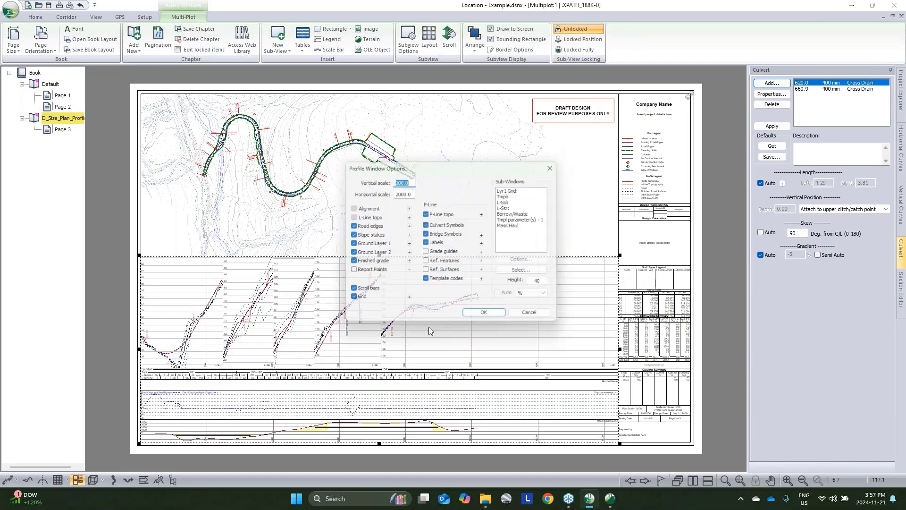
{"action": "left_click", "coordinate": [396, 180]}
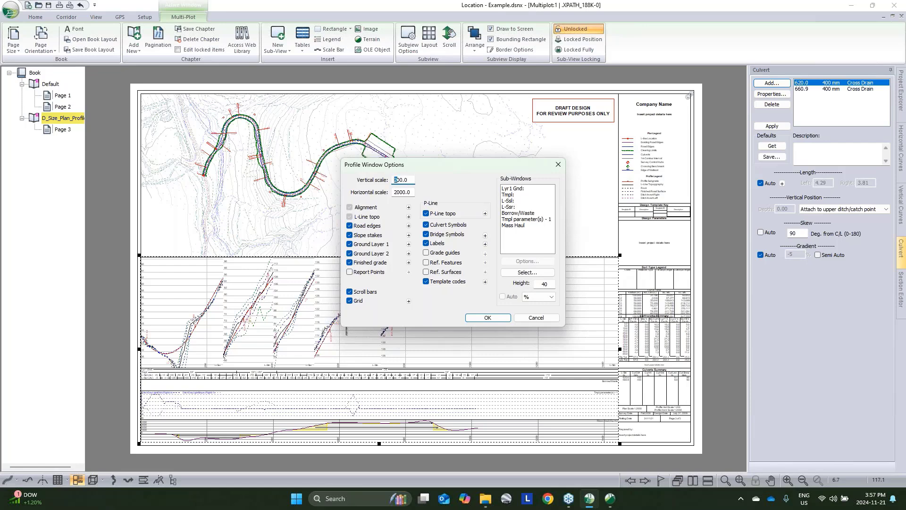
{"action": "left_click", "coordinate": [489, 317]}
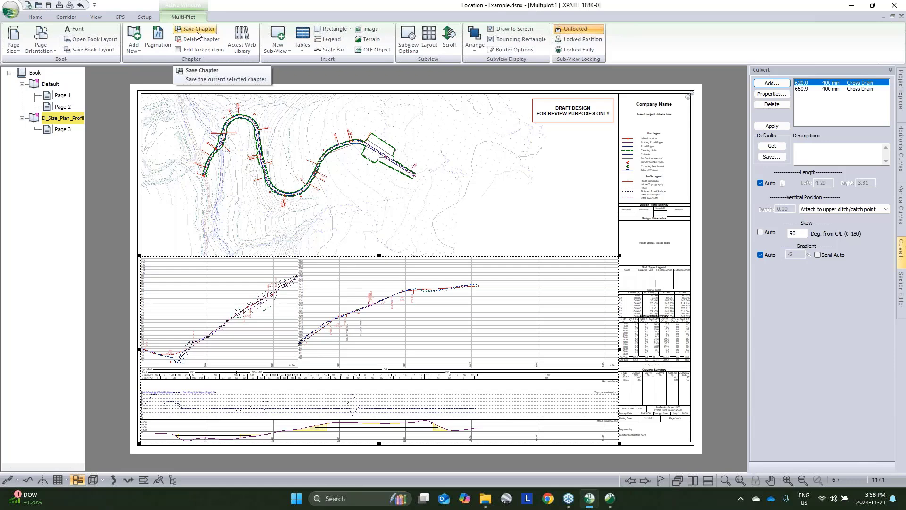
- Replace the current book layout with the saved layout MD - Generic Size D Book layout - No Notes.blt
{"action": "left_click", "coordinate": [93, 42]}
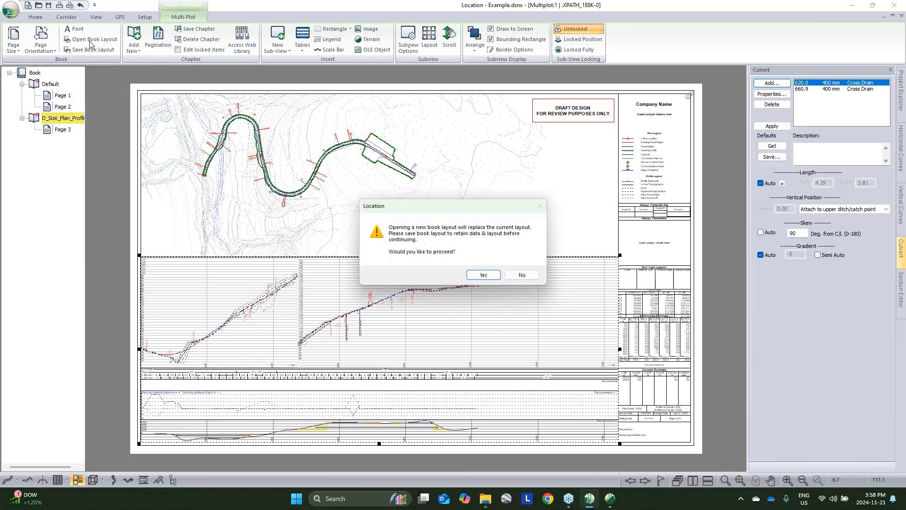
{"action": "left_click", "coordinate": [485, 276]}
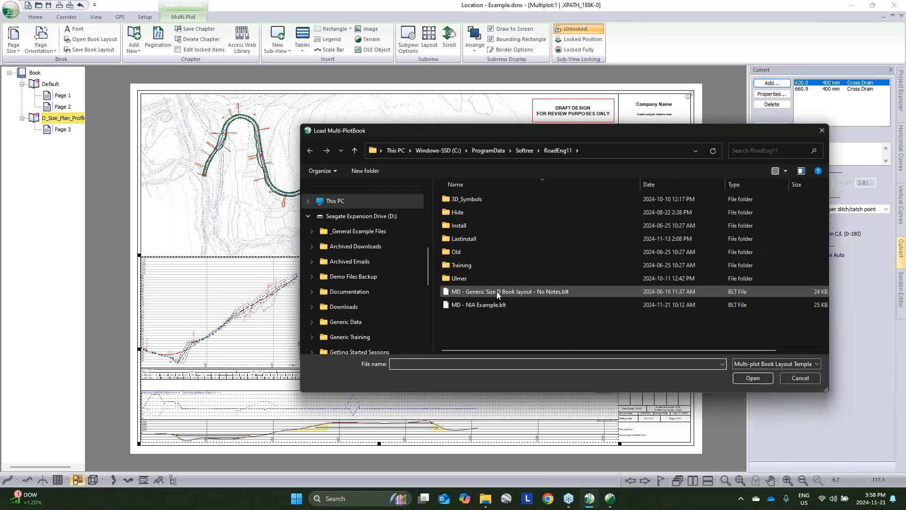
{"action": "left_click", "coordinate": [498, 292]}
{"action": "left_click", "coordinate": [753, 378]}
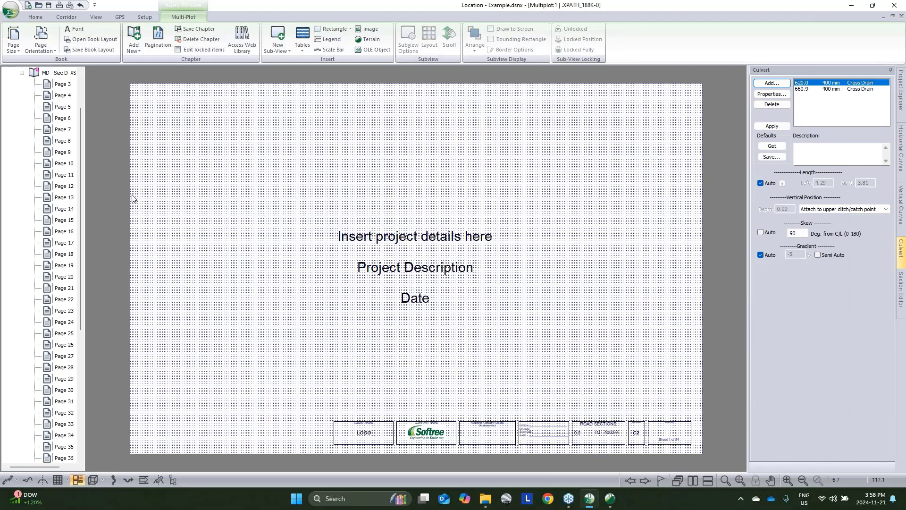
- Review the title page, the plan-over-profile page and the first cross-section page of the opened book
{"action": "scroll", "coordinate": [72, 154], "scroll_direction": "up", "scroll_amount": 2}
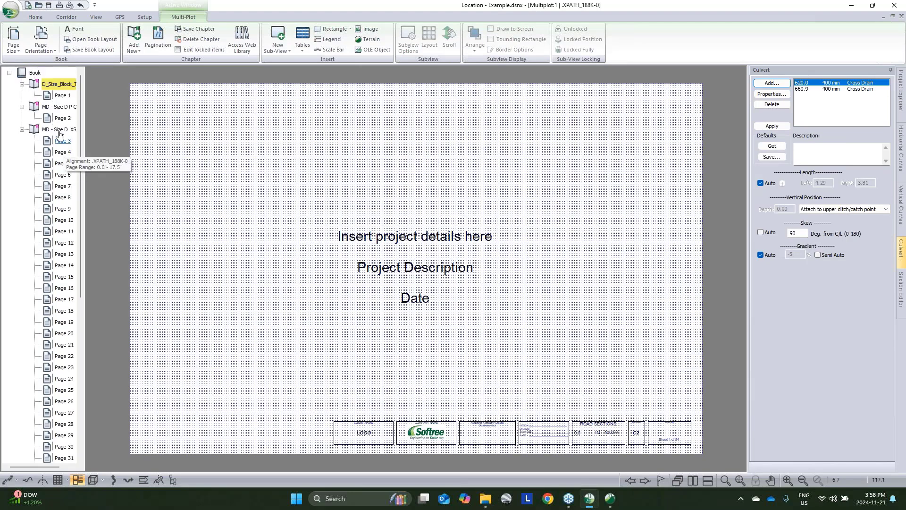
{"action": "left_click", "coordinate": [22, 130]}
{"action": "left_click", "coordinate": [22, 129]}
{"action": "left_click", "coordinate": [60, 85]}
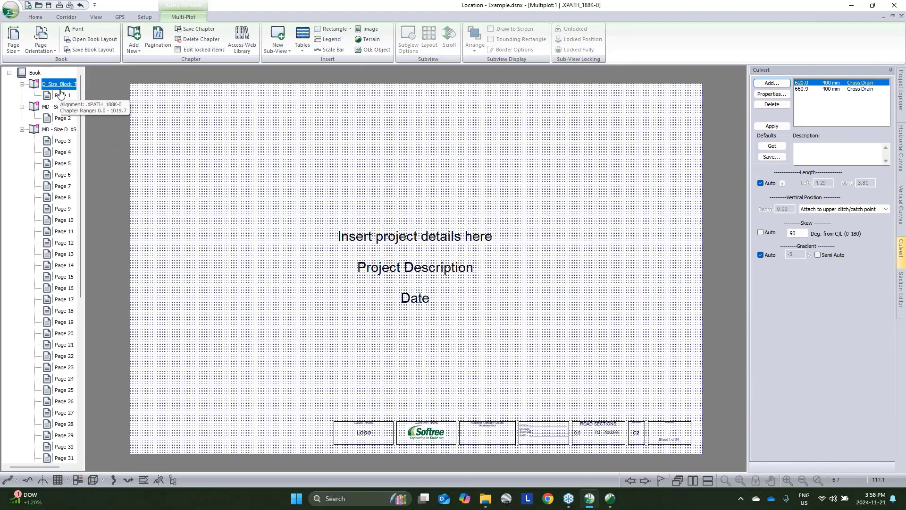
{"action": "left_click", "coordinate": [60, 93]}
{"action": "left_click", "coordinate": [66, 119]}
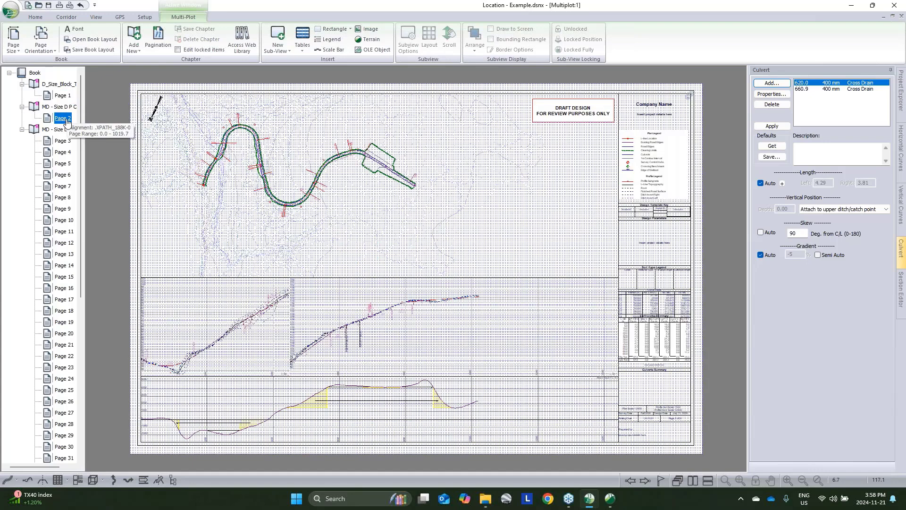
{"action": "left_click", "coordinate": [64, 142]}
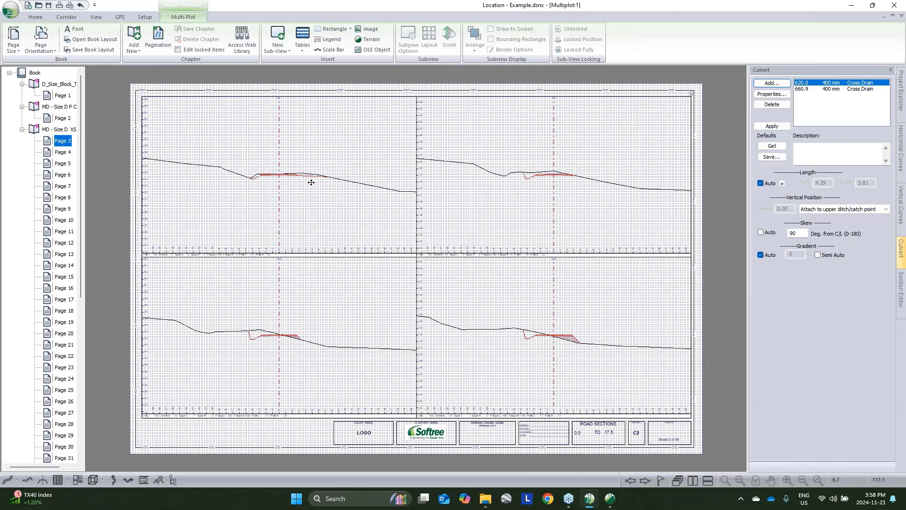
- Delete the MD - Size D XS cross-section chapter from the book
{"action": "right_click", "coordinate": [59, 129]}
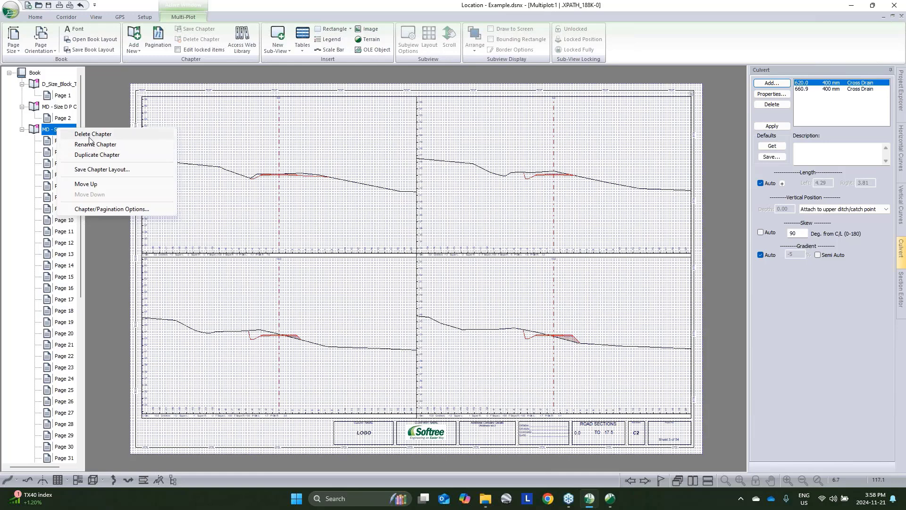
{"action": "left_click", "coordinate": [93, 134]}
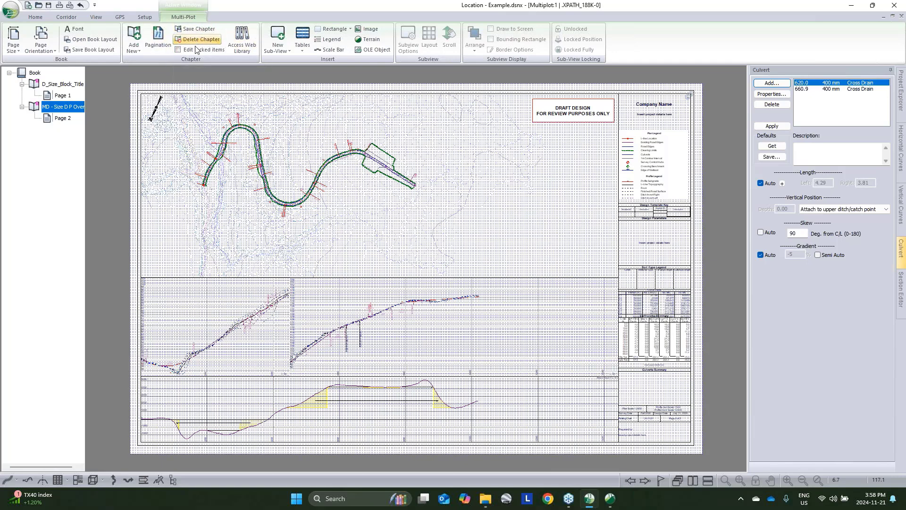
{"action": "left_click", "coordinate": [141, 46]}
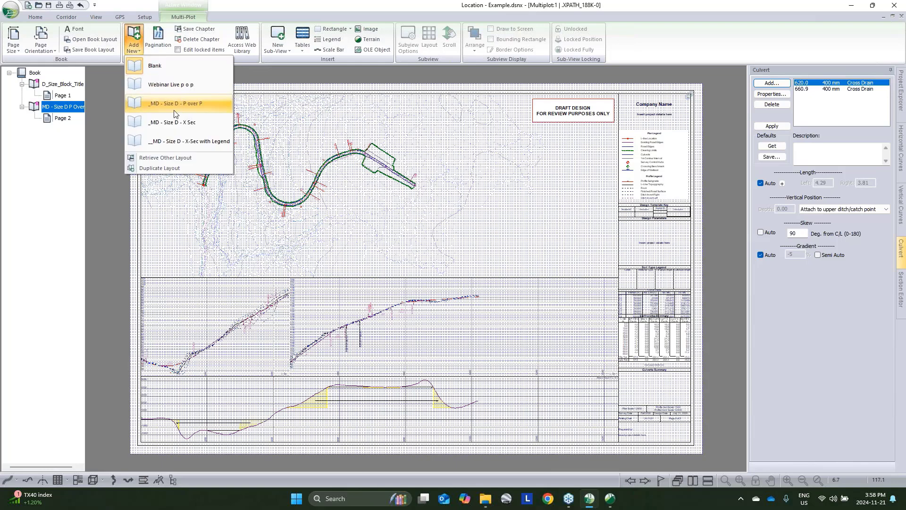
{"action": "left_click", "coordinate": [169, 159]}
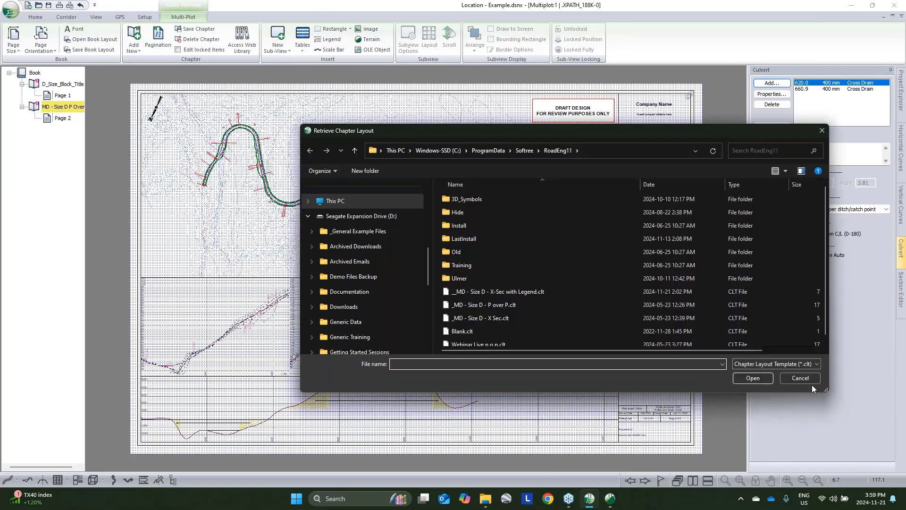
{"action": "left_click", "coordinate": [801, 378]}
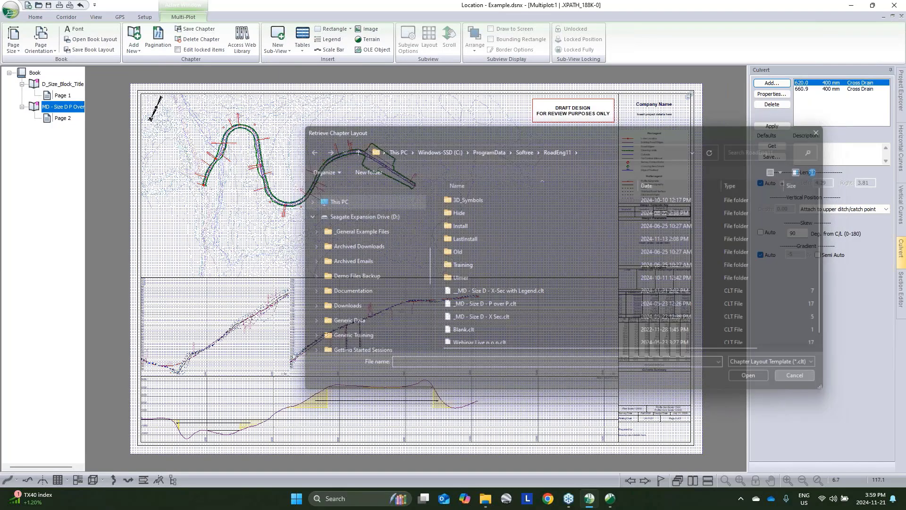
- Add a chapter from the __MD - Size D - X-Sec with Legend layout and inspect the legend on its first page
{"action": "left_click", "coordinate": [133, 42]}
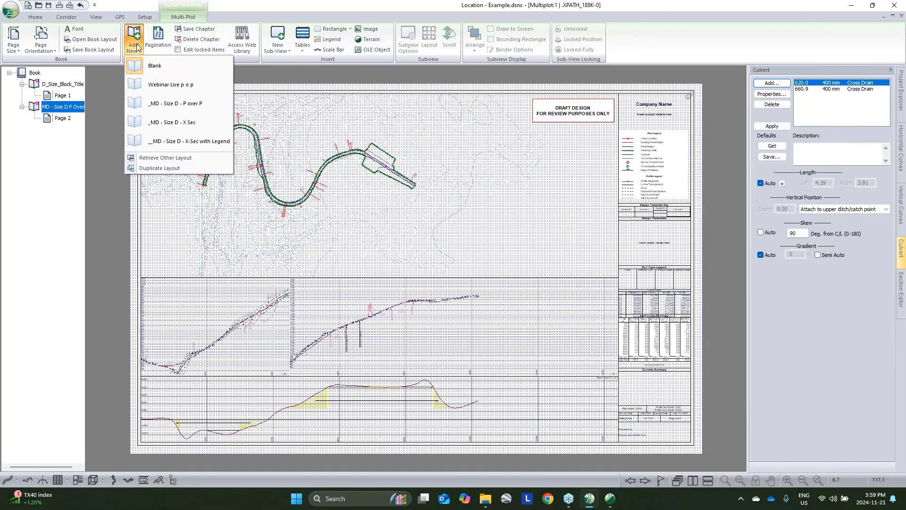
{"action": "left_click", "coordinate": [161, 140]}
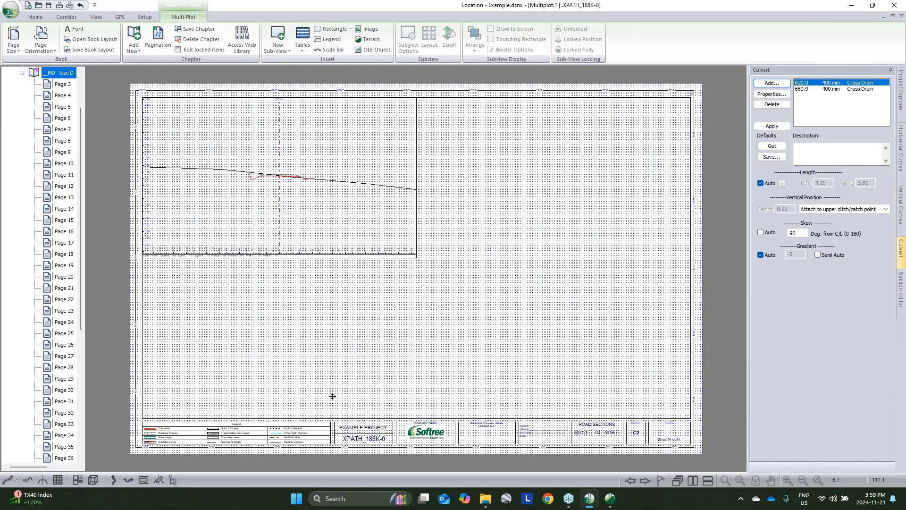
{"action": "left_click", "coordinate": [63, 84]}
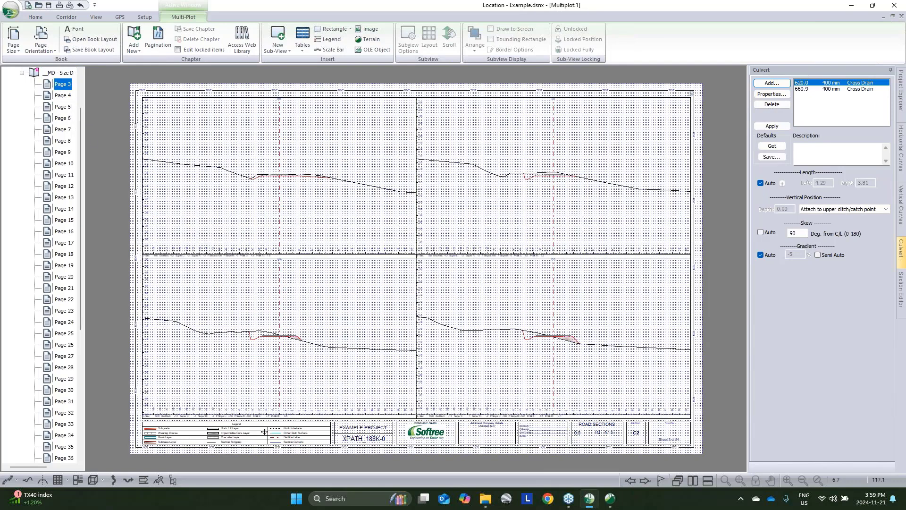
{"action": "scroll", "coordinate": [265, 431], "scroll_direction": "up", "scroll_amount": 3}
{"action": "scroll", "coordinate": [445, 392], "scroll_direction": "up", "scroll_amount": 2}
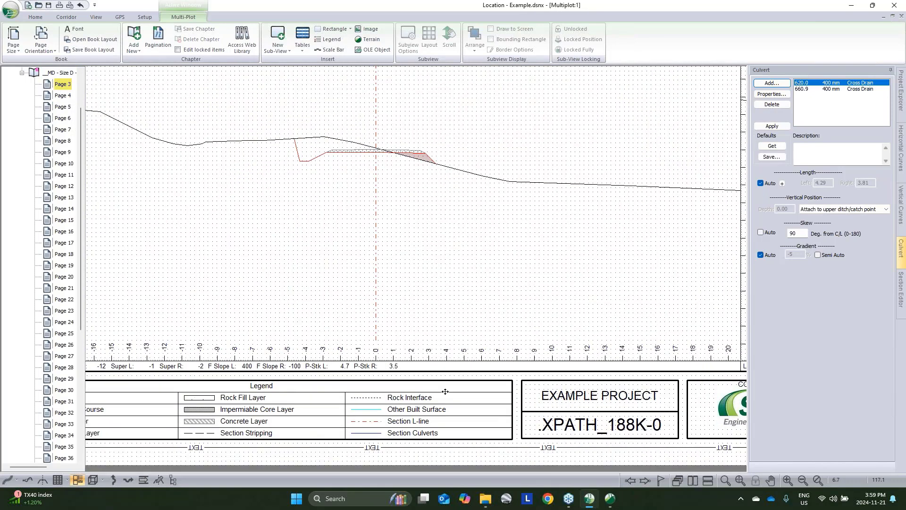
{"action": "scroll", "coordinate": [445, 392], "scroll_direction": "down", "scroll_amount": 4}
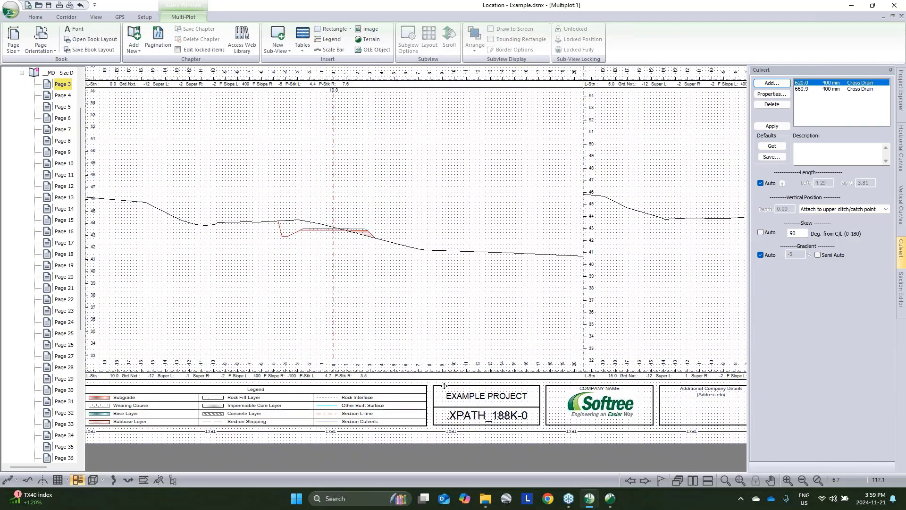
{"action": "scroll", "coordinate": [445, 386], "scroll_direction": "down", "scroll_amount": 4}
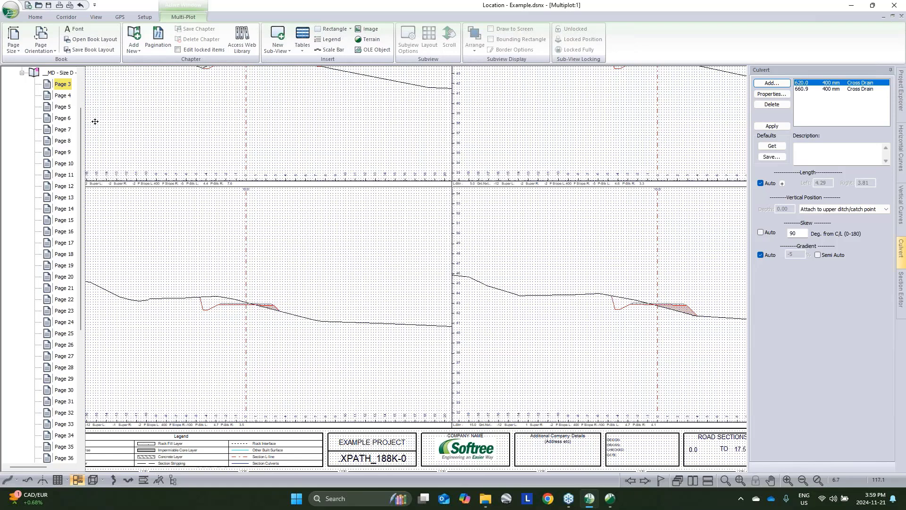
{"action": "scroll", "coordinate": [29, 132], "scroll_direction": "up", "scroll_amount": 2}
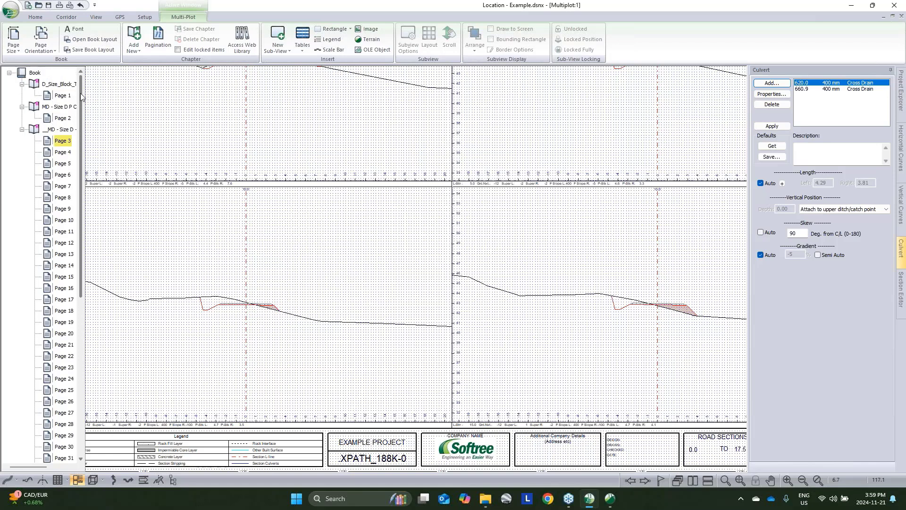
{"action": "left_click", "coordinate": [22, 129]}
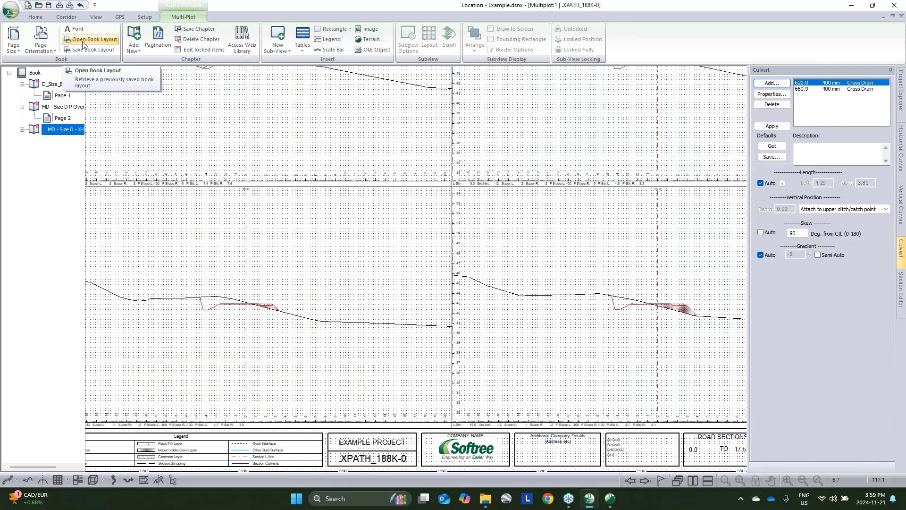
- Switch the plan sub-view in the plan-over-profile chapter to manual scrolling and shift the road alignment sideways within its frame
{"action": "left_click", "coordinate": [62, 106]}
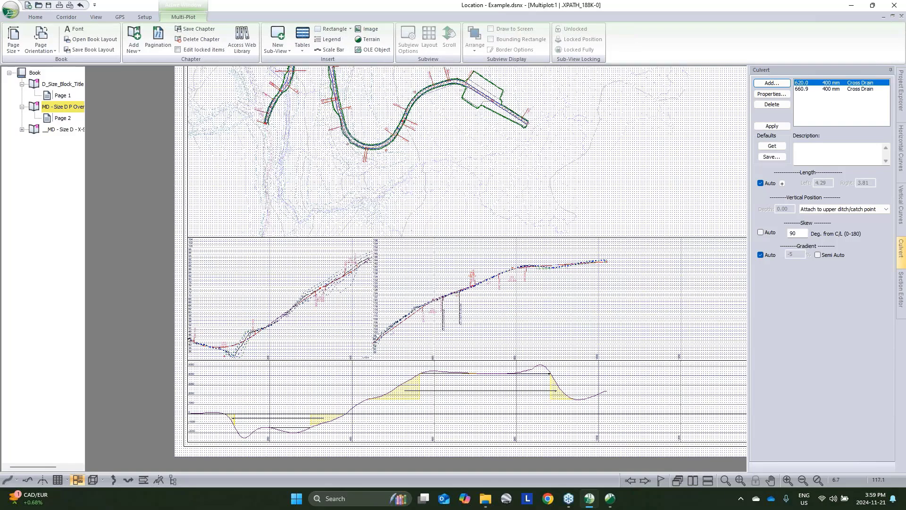
{"action": "scroll", "coordinate": [444, 307], "scroll_direction": "down", "scroll_amount": 7}
{"action": "scroll", "coordinate": [446, 285], "scroll_direction": "up", "scroll_amount": 2}
{"action": "scroll", "coordinate": [446, 284], "scroll_direction": "up", "scroll_amount": 2}
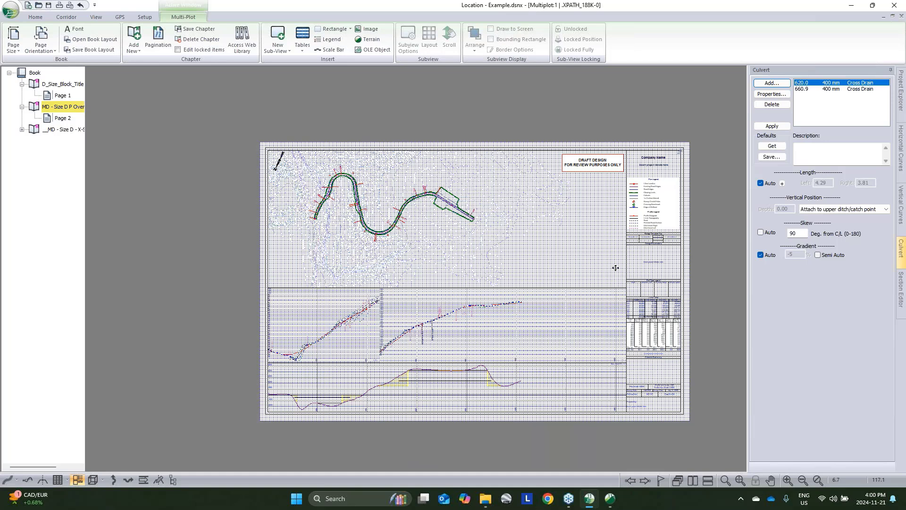
{"action": "left_click", "coordinate": [430, 241]}
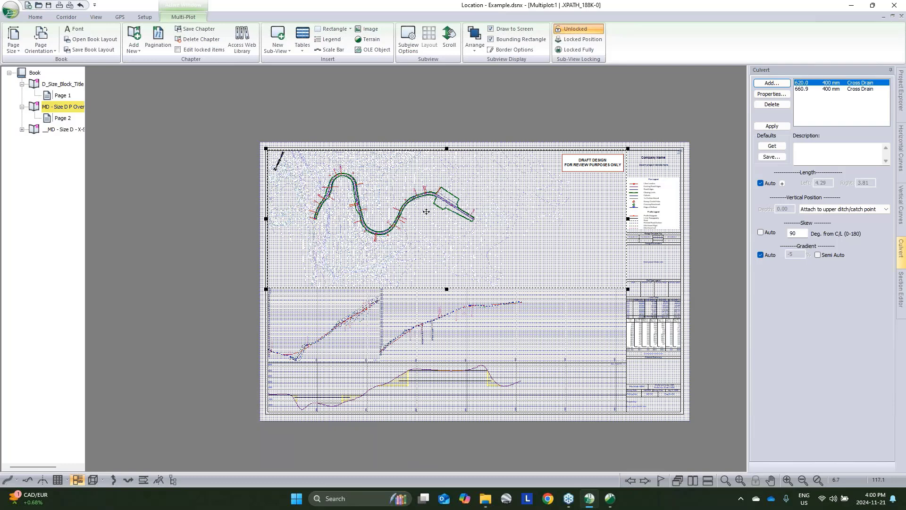
{"action": "key", "text": "Left"}
{"action": "key", "text": "Return"}
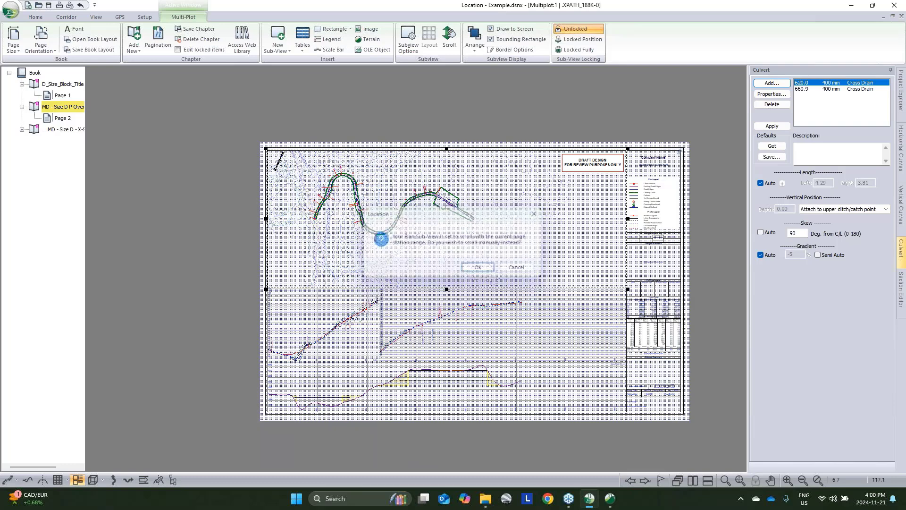
{"action": "key", "text": "Right"}
{"action": "key", "text": "Left"}
{"action": "key", "text": "Right"}
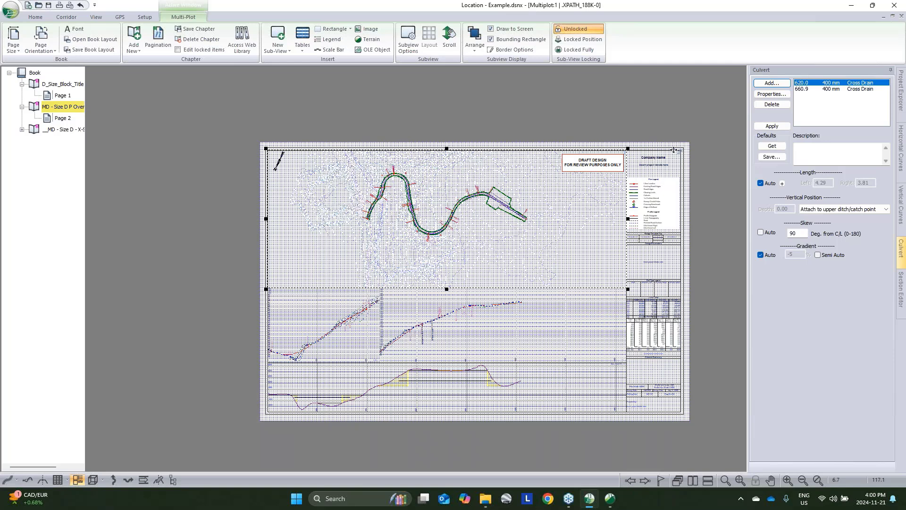
- Restore the plan sub-view's scroll position to Auto for this page only
{"action": "left_click", "coordinate": [449, 39]}
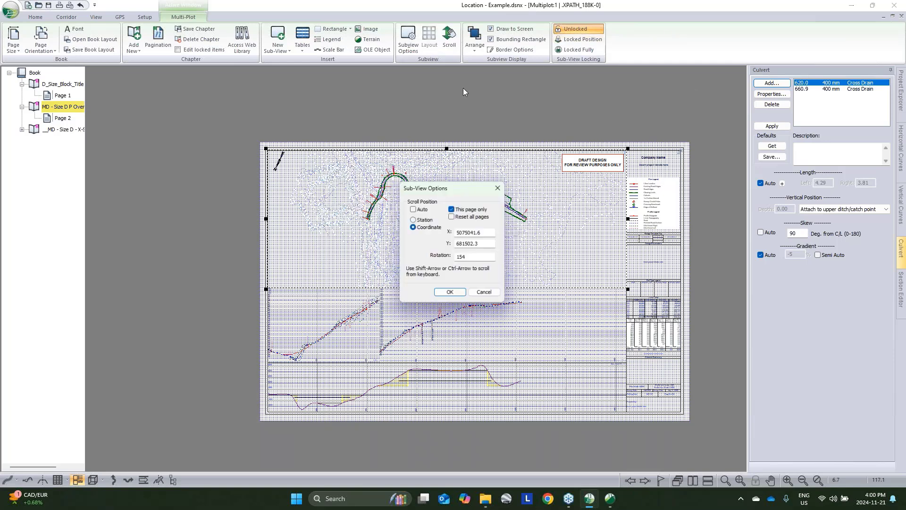
{"action": "left_click", "coordinate": [487, 294]}
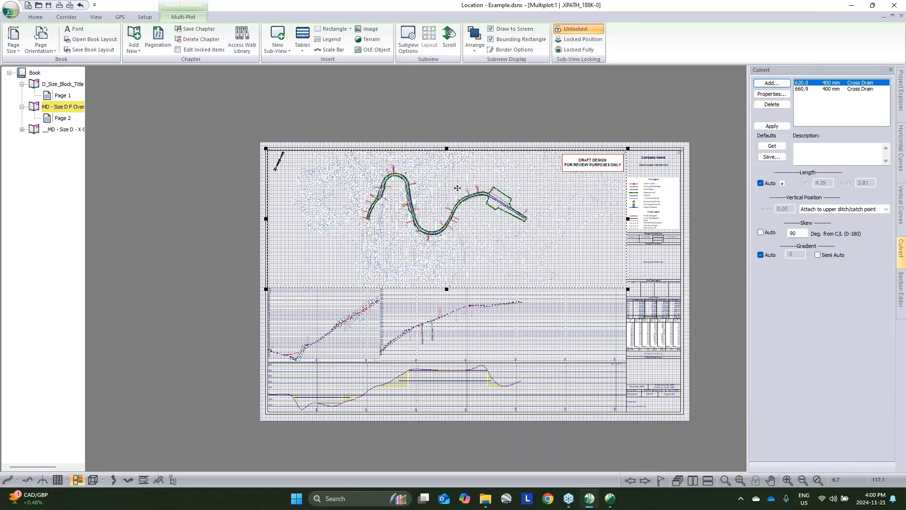
{"action": "left_click", "coordinate": [449, 48]}
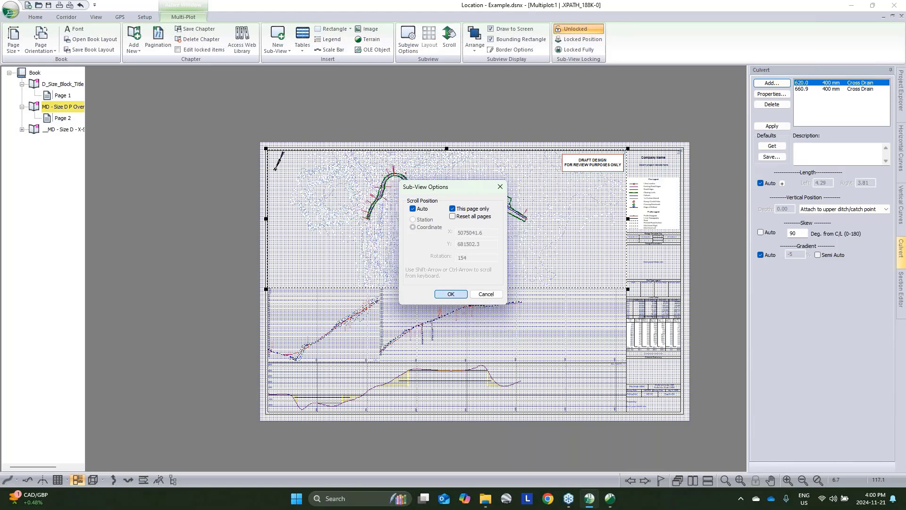
{"action": "left_click", "coordinate": [451, 293]}
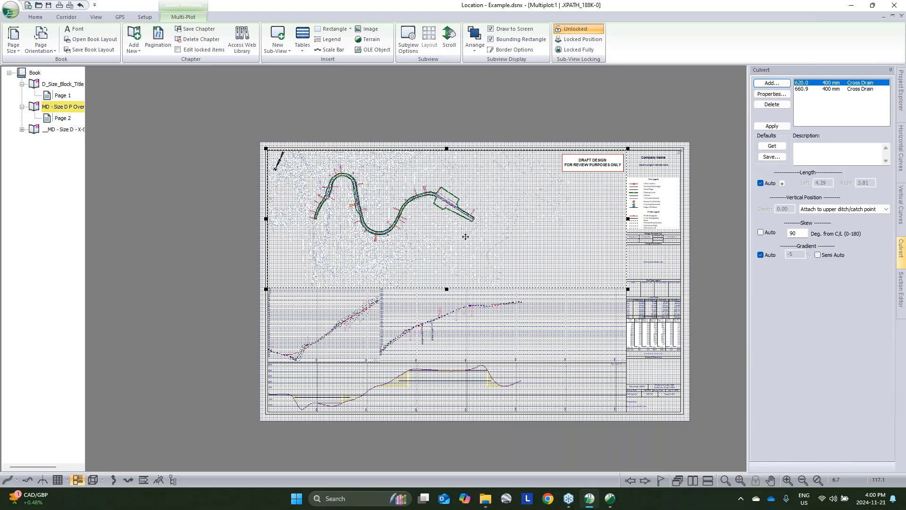
{"action": "left_click", "coordinate": [449, 38]}
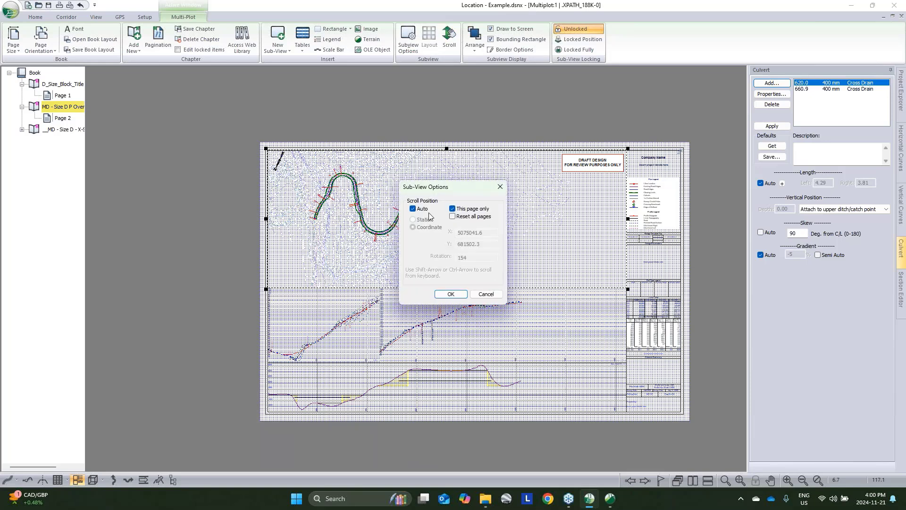
{"action": "left_click", "coordinate": [413, 208]}
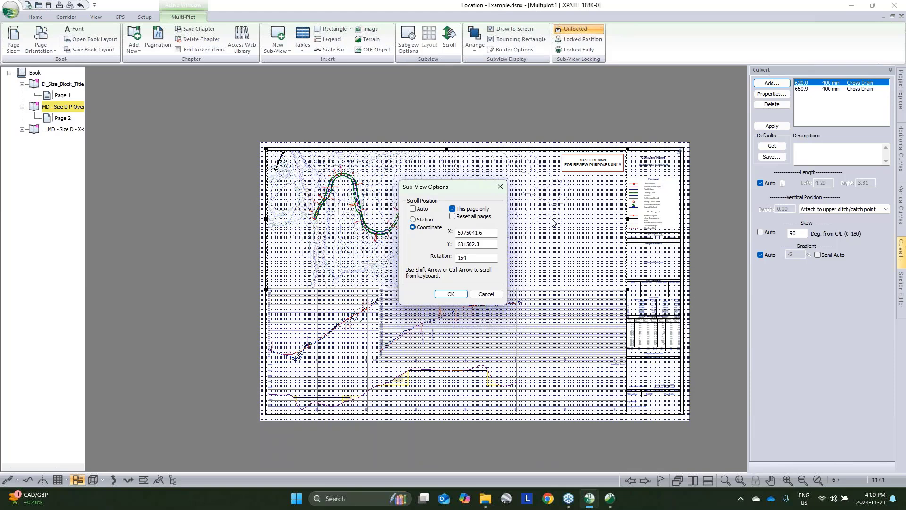
{"action": "left_click", "coordinate": [492, 293]}
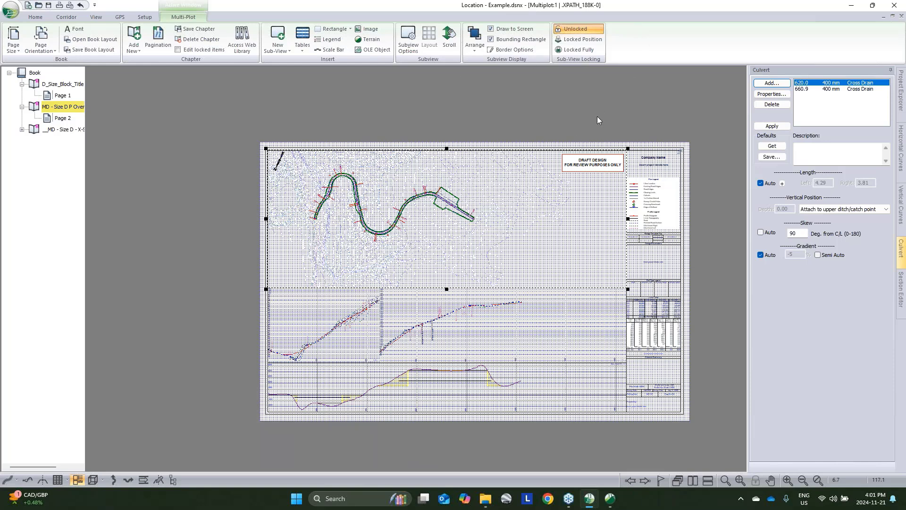
- Hide the page grid and move the DRAFT DESIGN review box off the sheet, just above its upper edge
{"action": "double_click", "coordinate": [599, 145]}
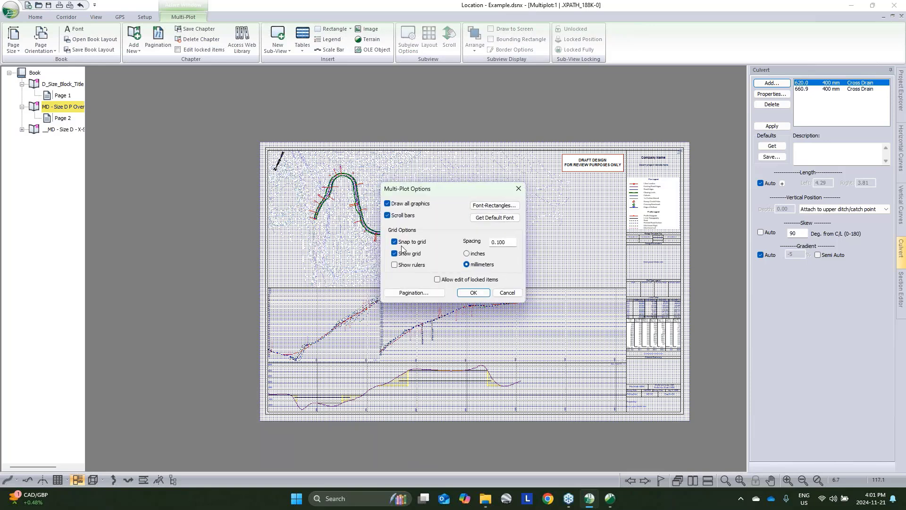
{"action": "left_click", "coordinate": [394, 254]}
{"action": "left_click", "coordinate": [473, 293]}
{"action": "left_click_drag", "start_coordinate": [582, 165], "coordinate": [580, 123]}
- Turn off Auto scrolling for the plan sub-view, using a Coordinate position for this page only, and examine the scroll marker in its corner
{"action": "left_click", "coordinate": [569, 172]}
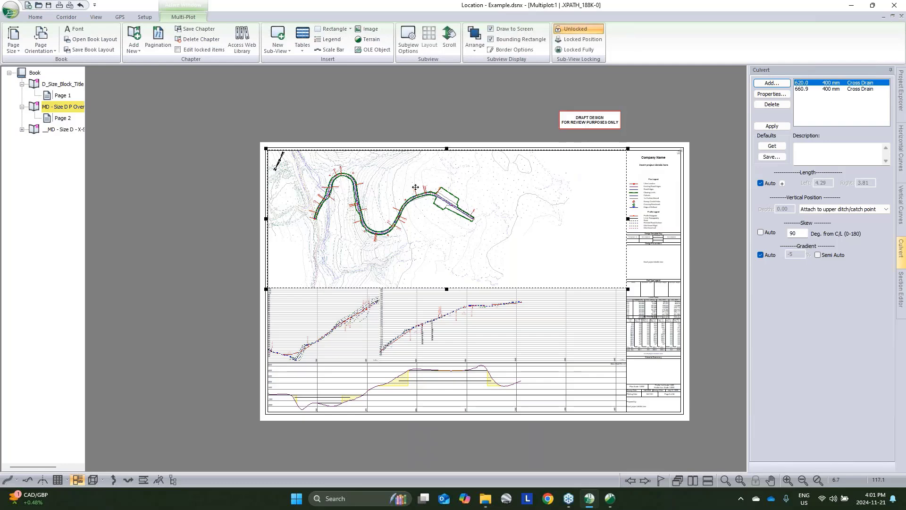
{"action": "left_click", "coordinate": [449, 38]}
{"action": "left_click", "coordinate": [413, 209]}
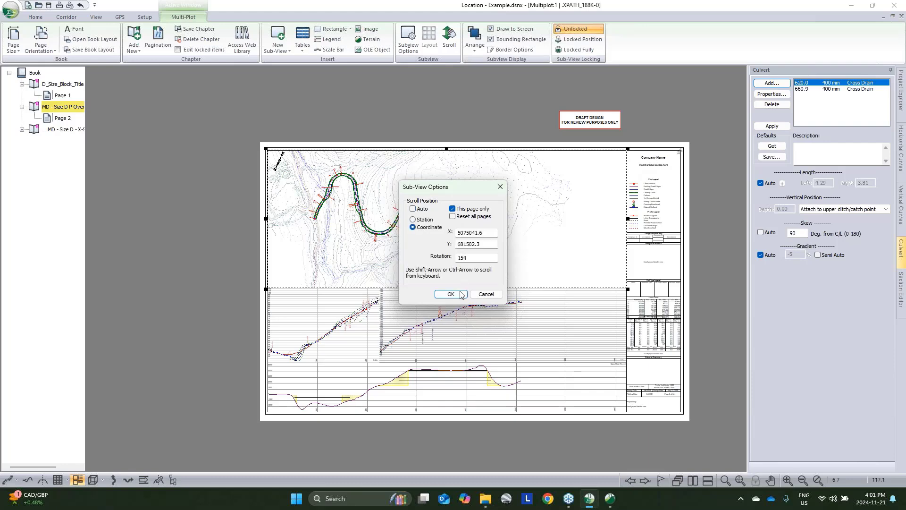
{"action": "left_click", "coordinate": [451, 294]}
{"action": "left_click", "coordinate": [729, 220]}
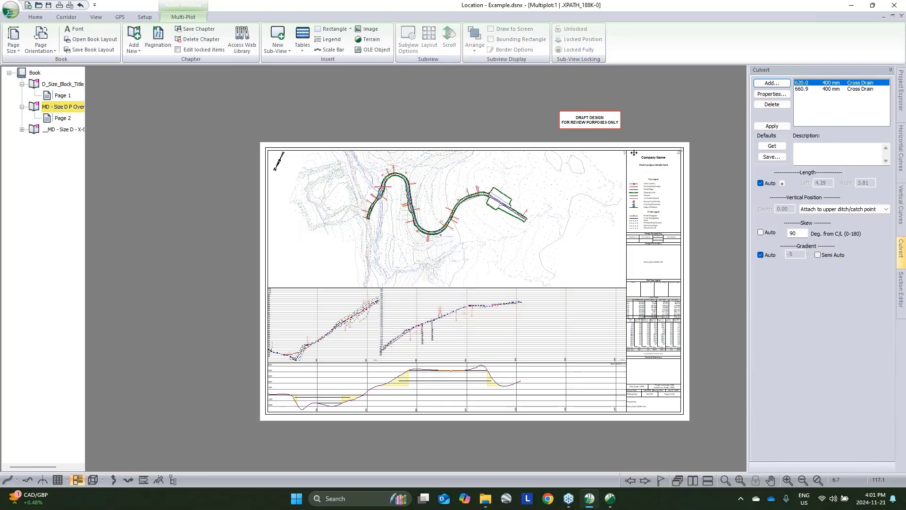
{"action": "scroll", "coordinate": [612, 150], "scroll_direction": "up", "scroll_amount": 5}
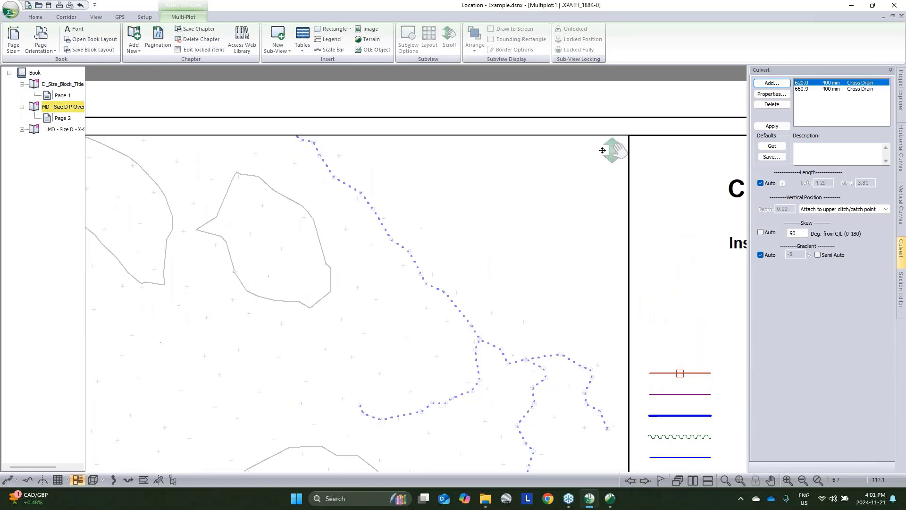
{"action": "left_click", "coordinate": [573, 169]}
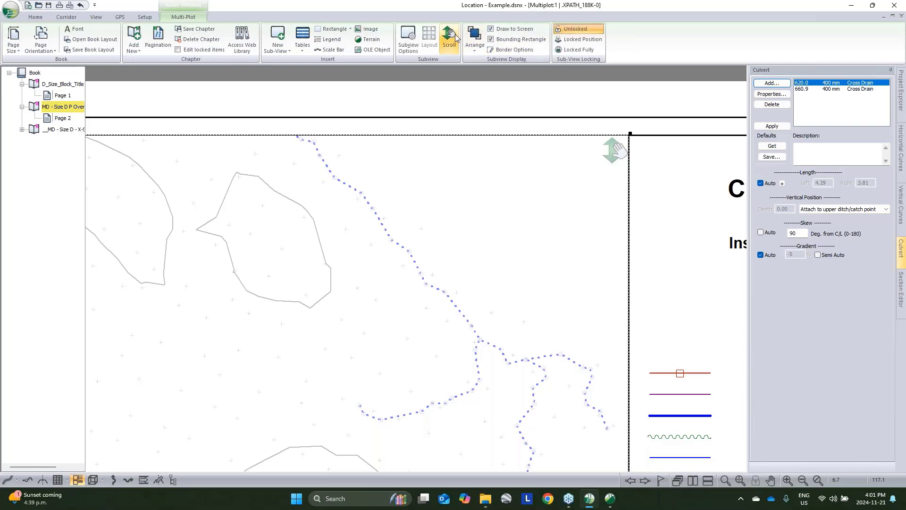